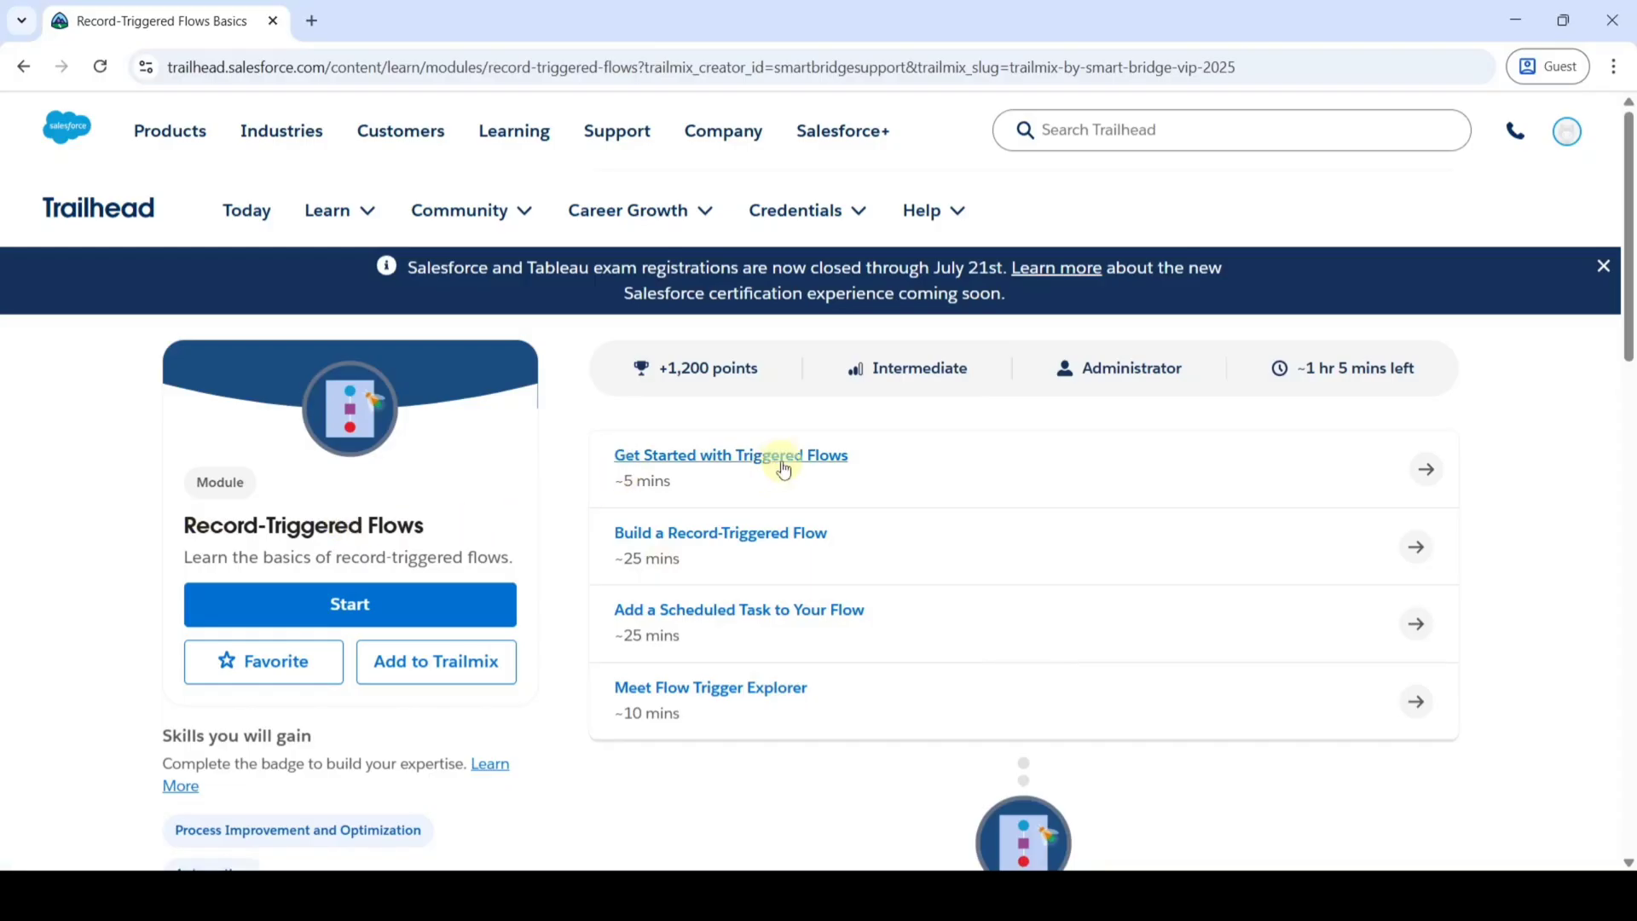
Open the Get Started with Triggered Flows unit and scroll to its quiz
left_click(718, 460)
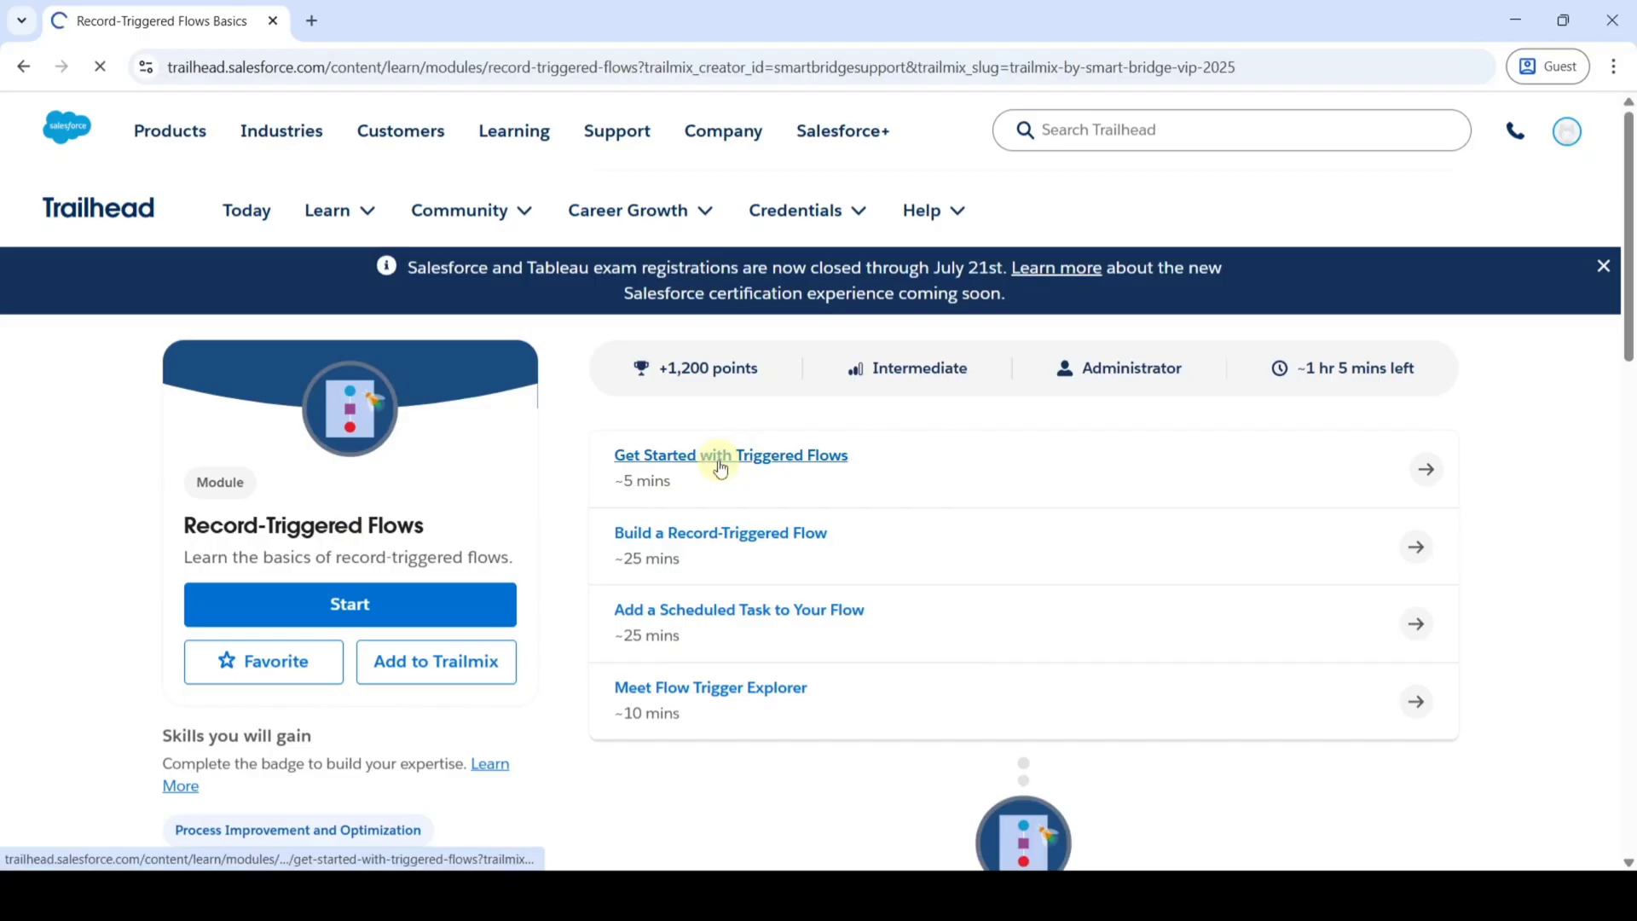
scroll(704, 558, "down", 10)
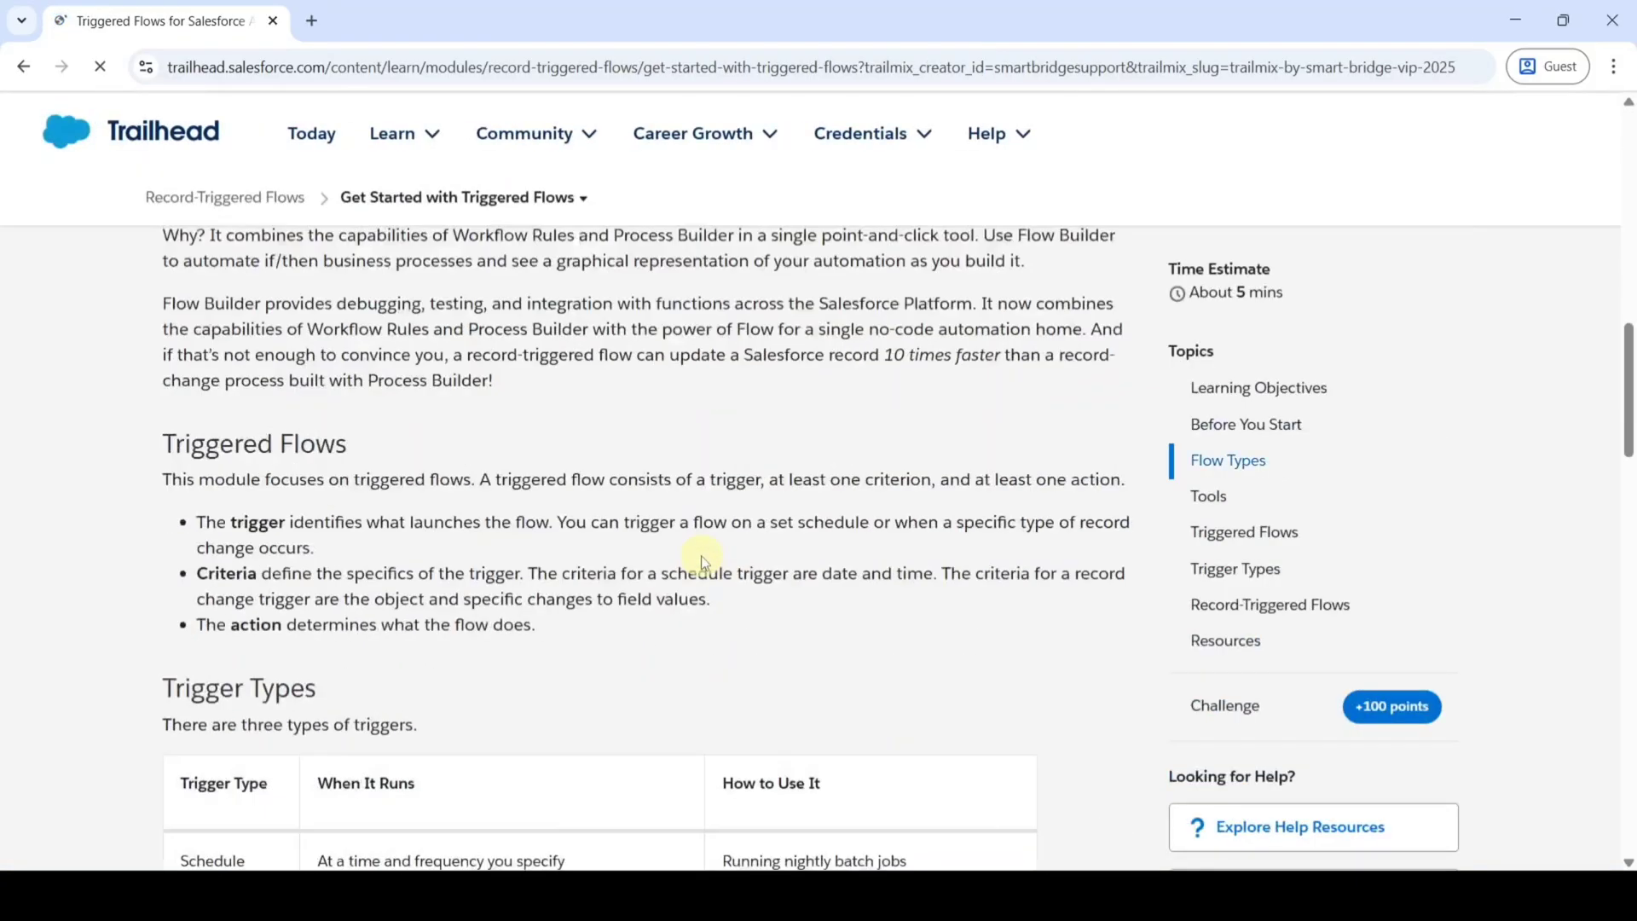
scroll(705, 563, "down", 15)
scroll(705, 562, "up", 5)
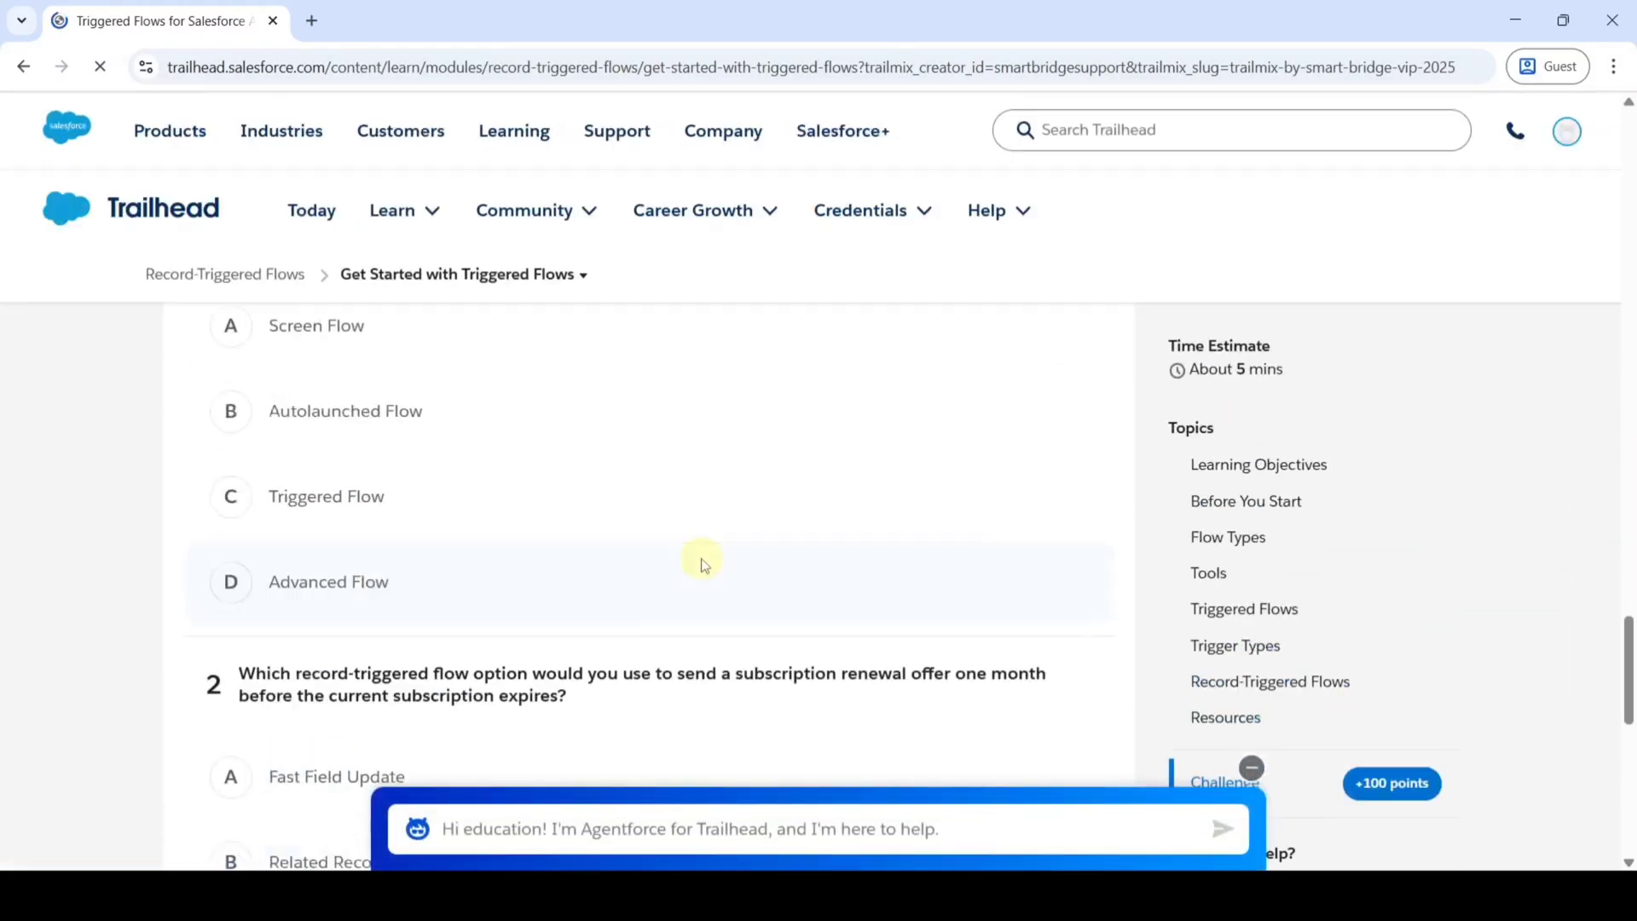
scroll(623, 582, "up", 2)
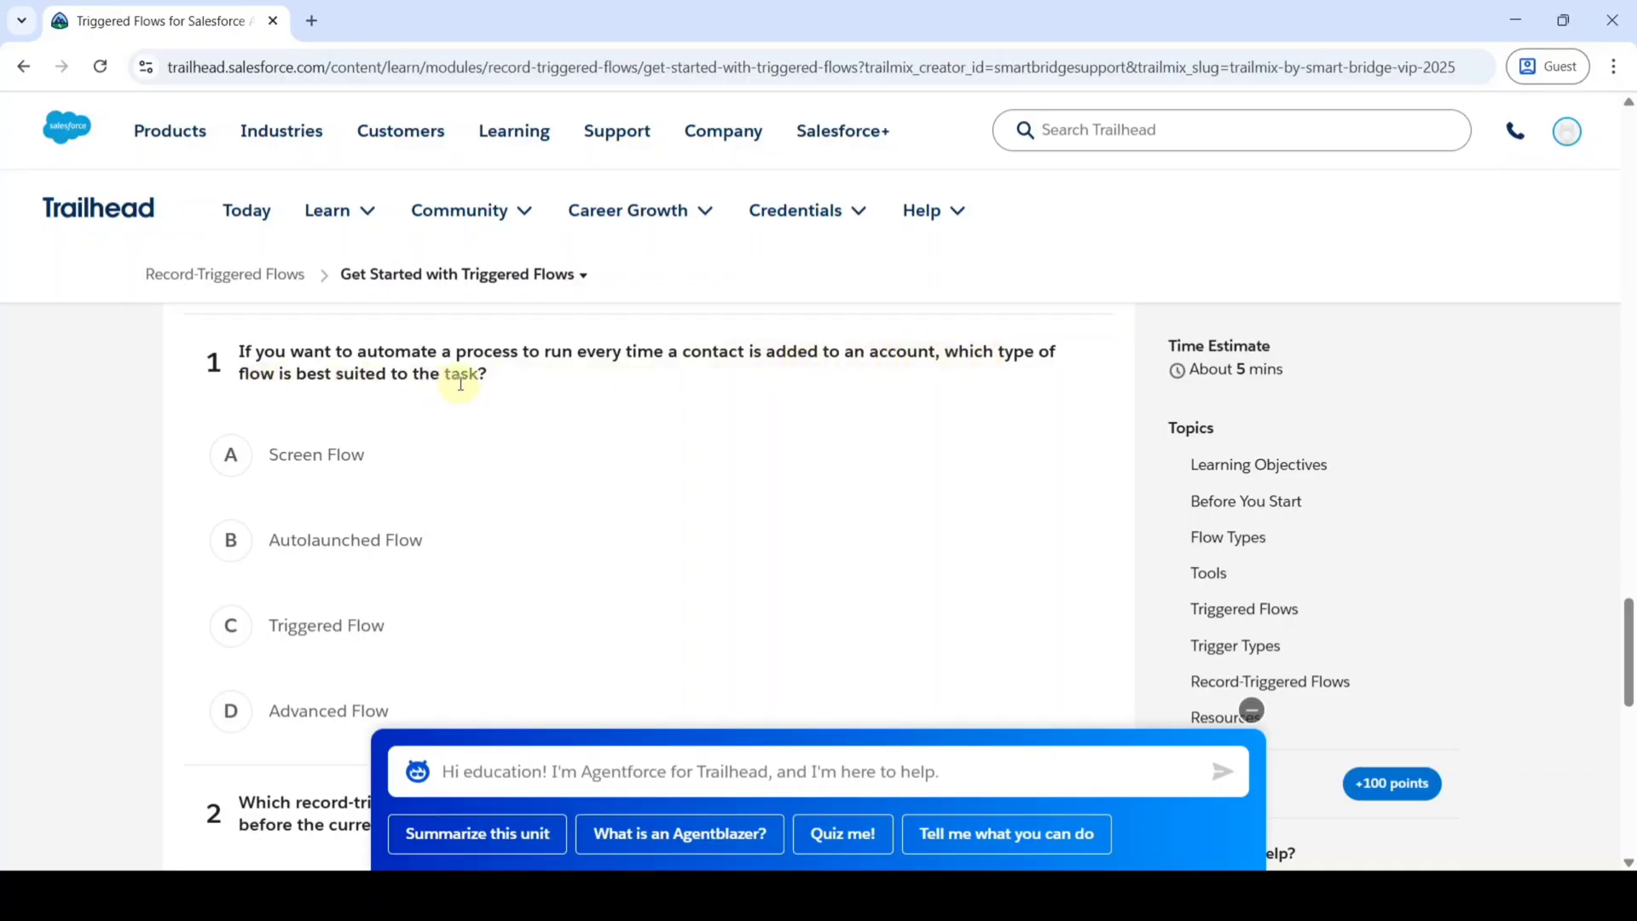
scroll(450, 472, "down", 1)
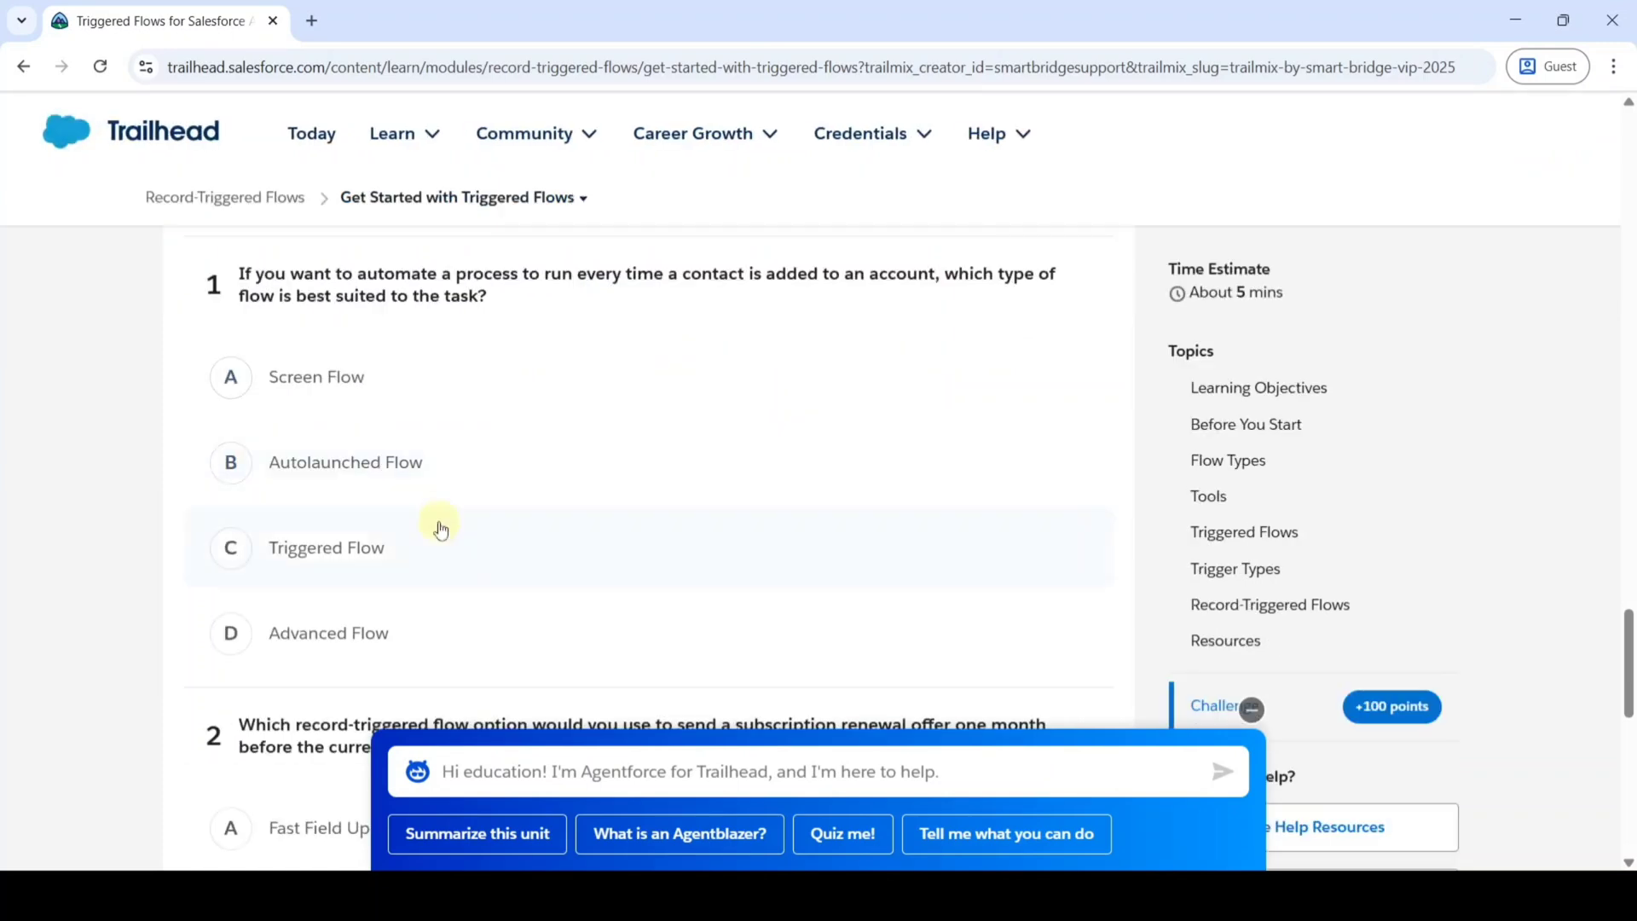
Answer question 1 with C, Triggered Flow, and question 2 with D, Scheduled Paths
left_click(328, 552)
scroll(463, 484, "down", 4)
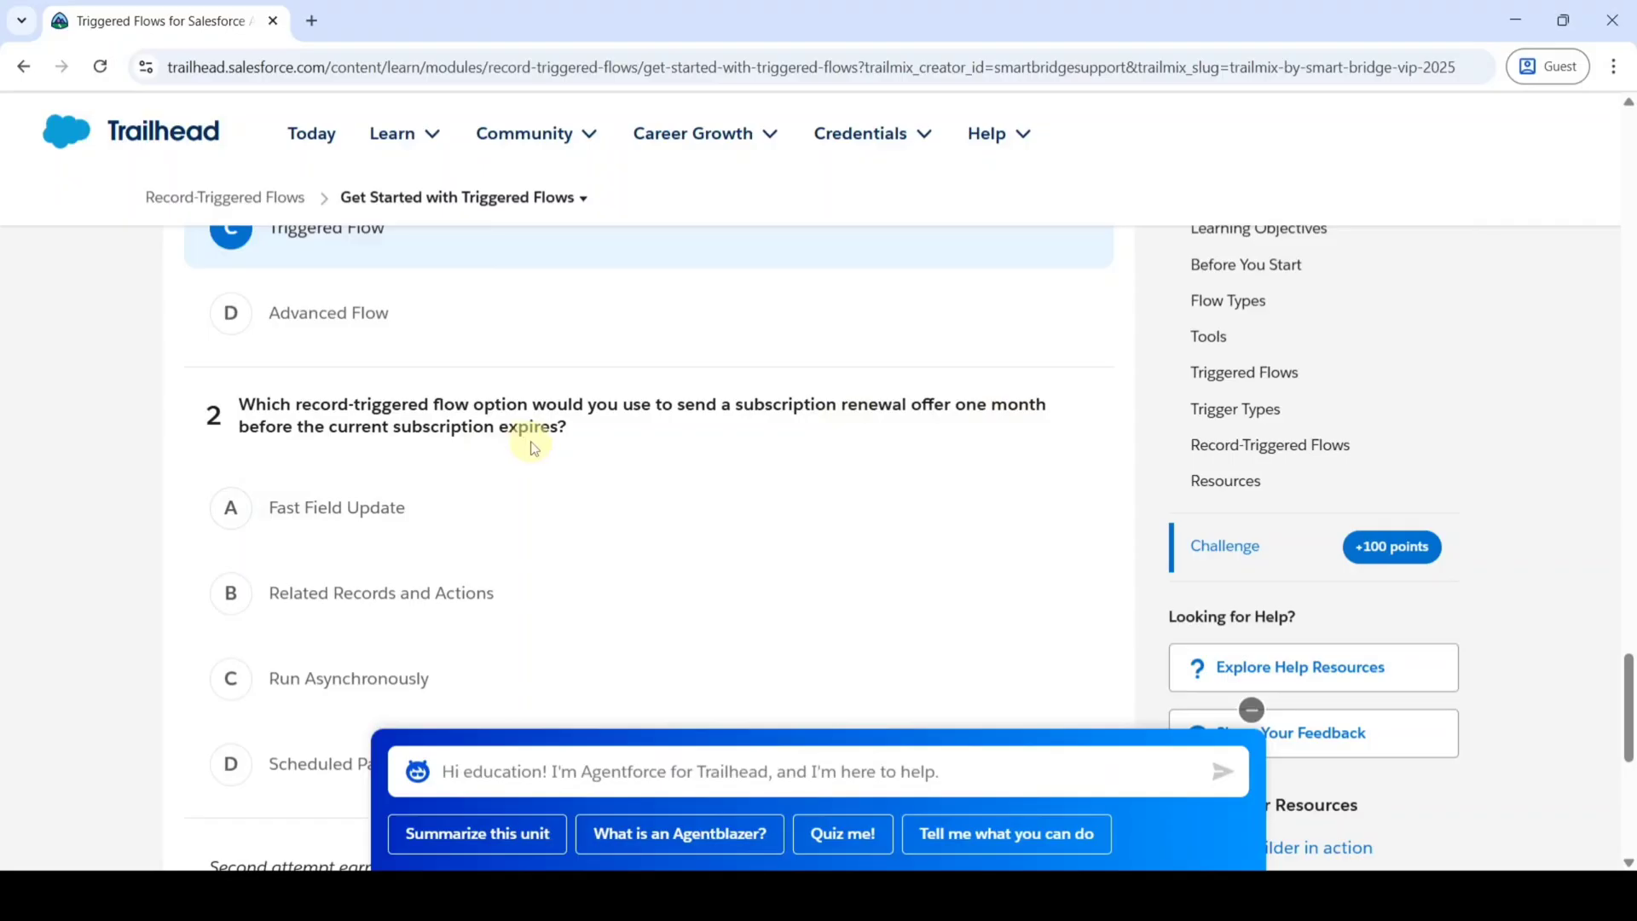
scroll(384, 428, "down", 3)
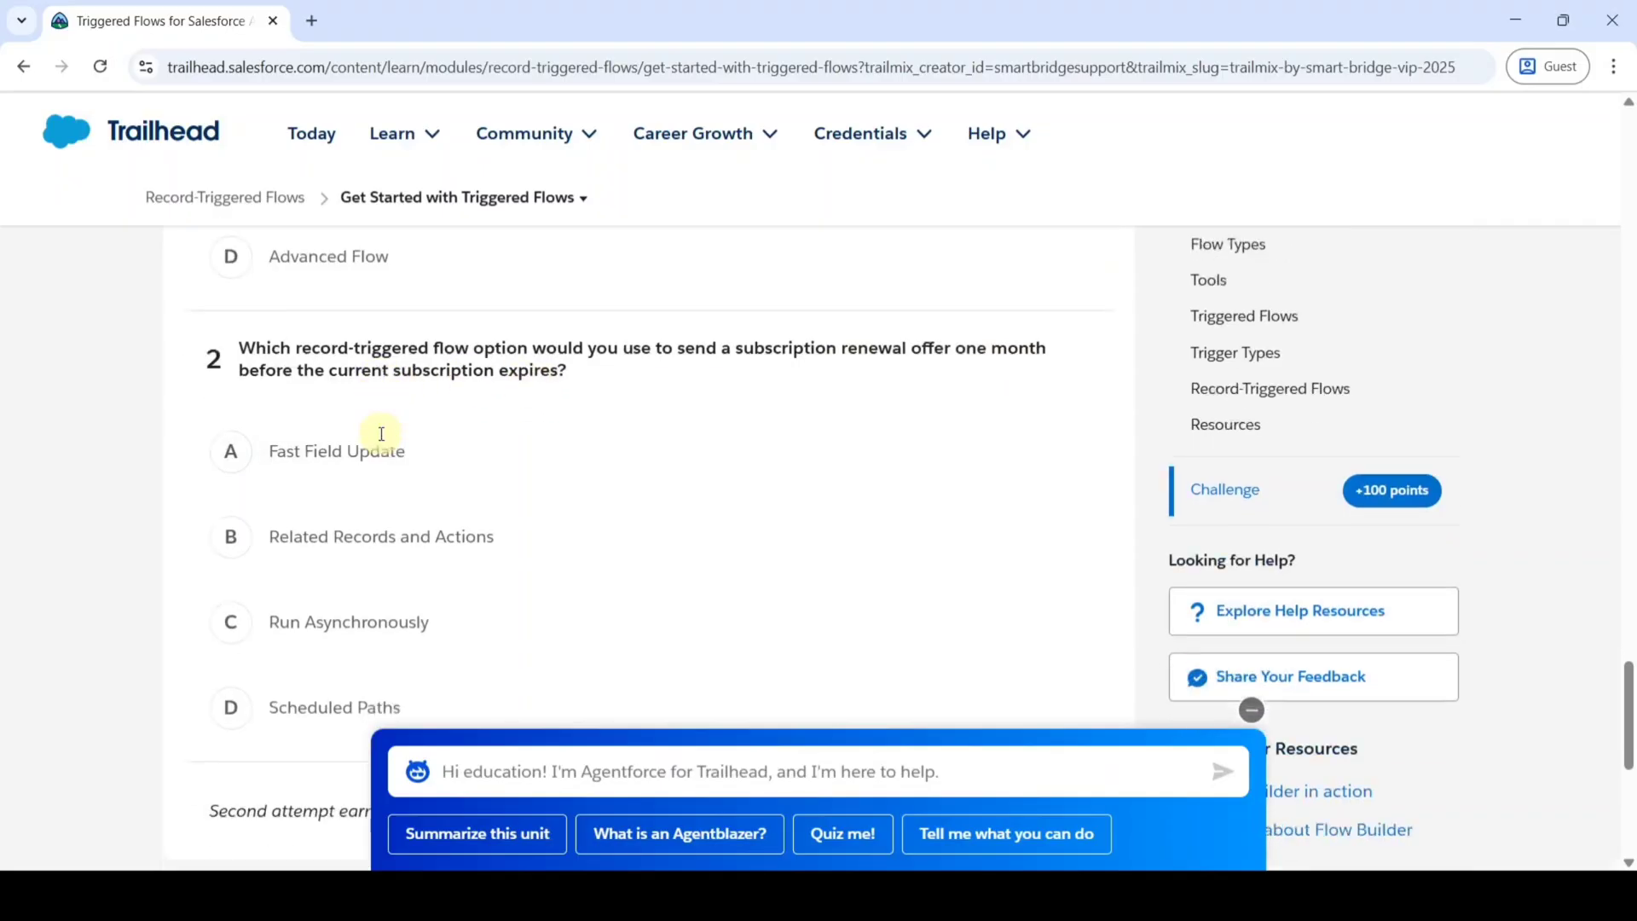
left_click(311, 552)
scroll(661, 479, "up", 5)
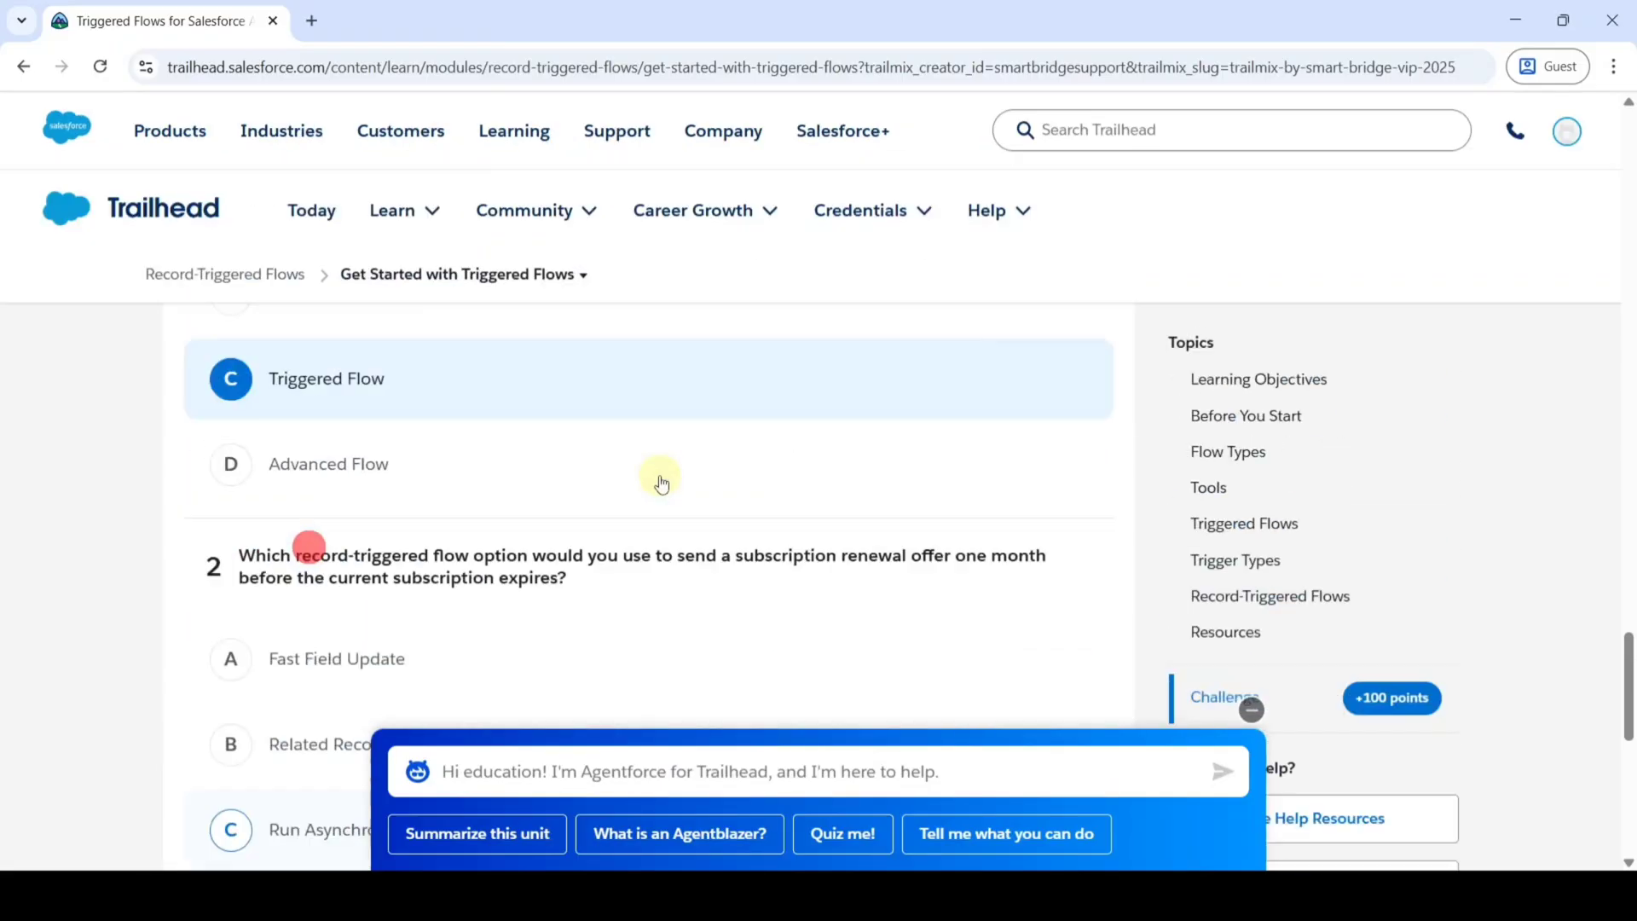
scroll(659, 476, "down", 6)
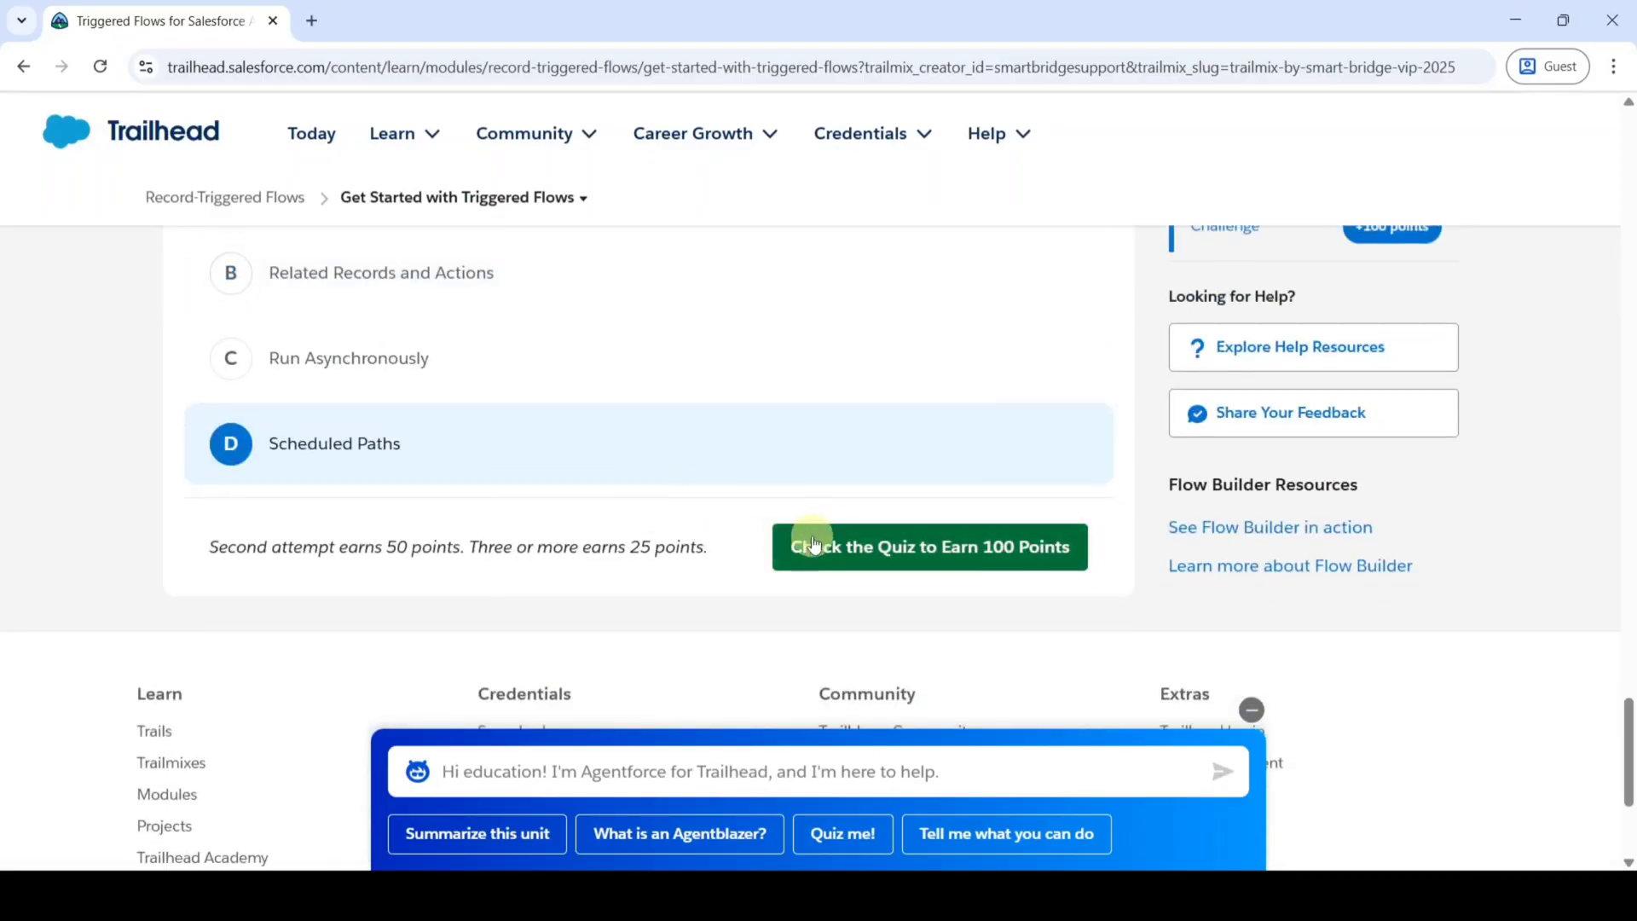
Submit the quiz answers to earn 100 points
left_click(817, 546)
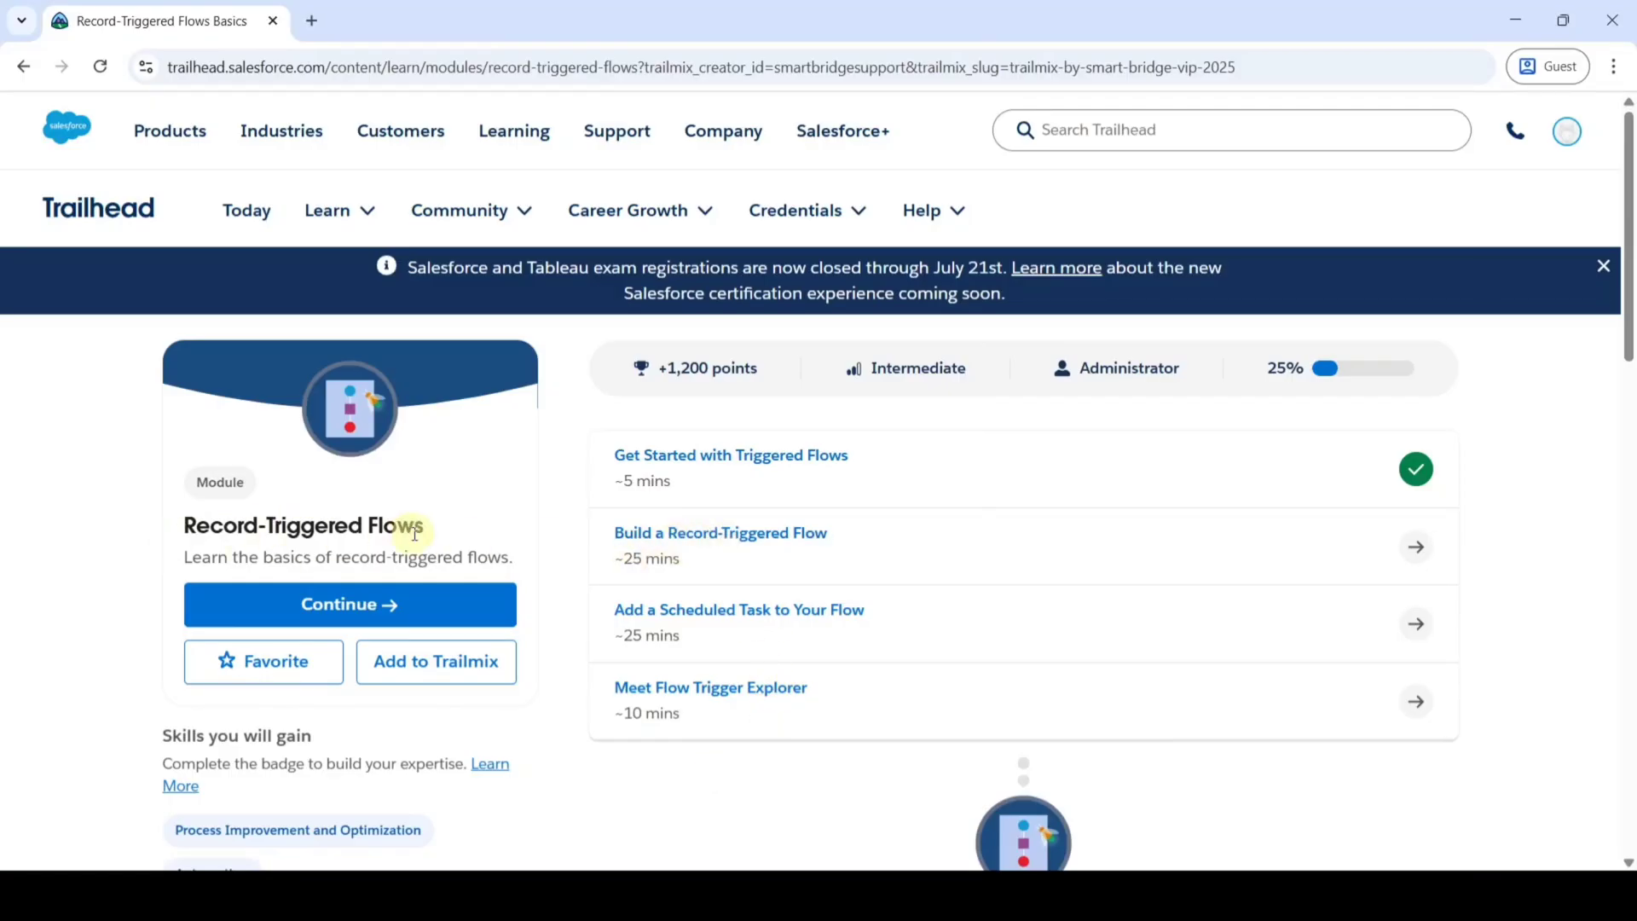
Open the Build a Record-Triggered Flow unit and collapse the Agentforce assistant
left_click(727, 535)
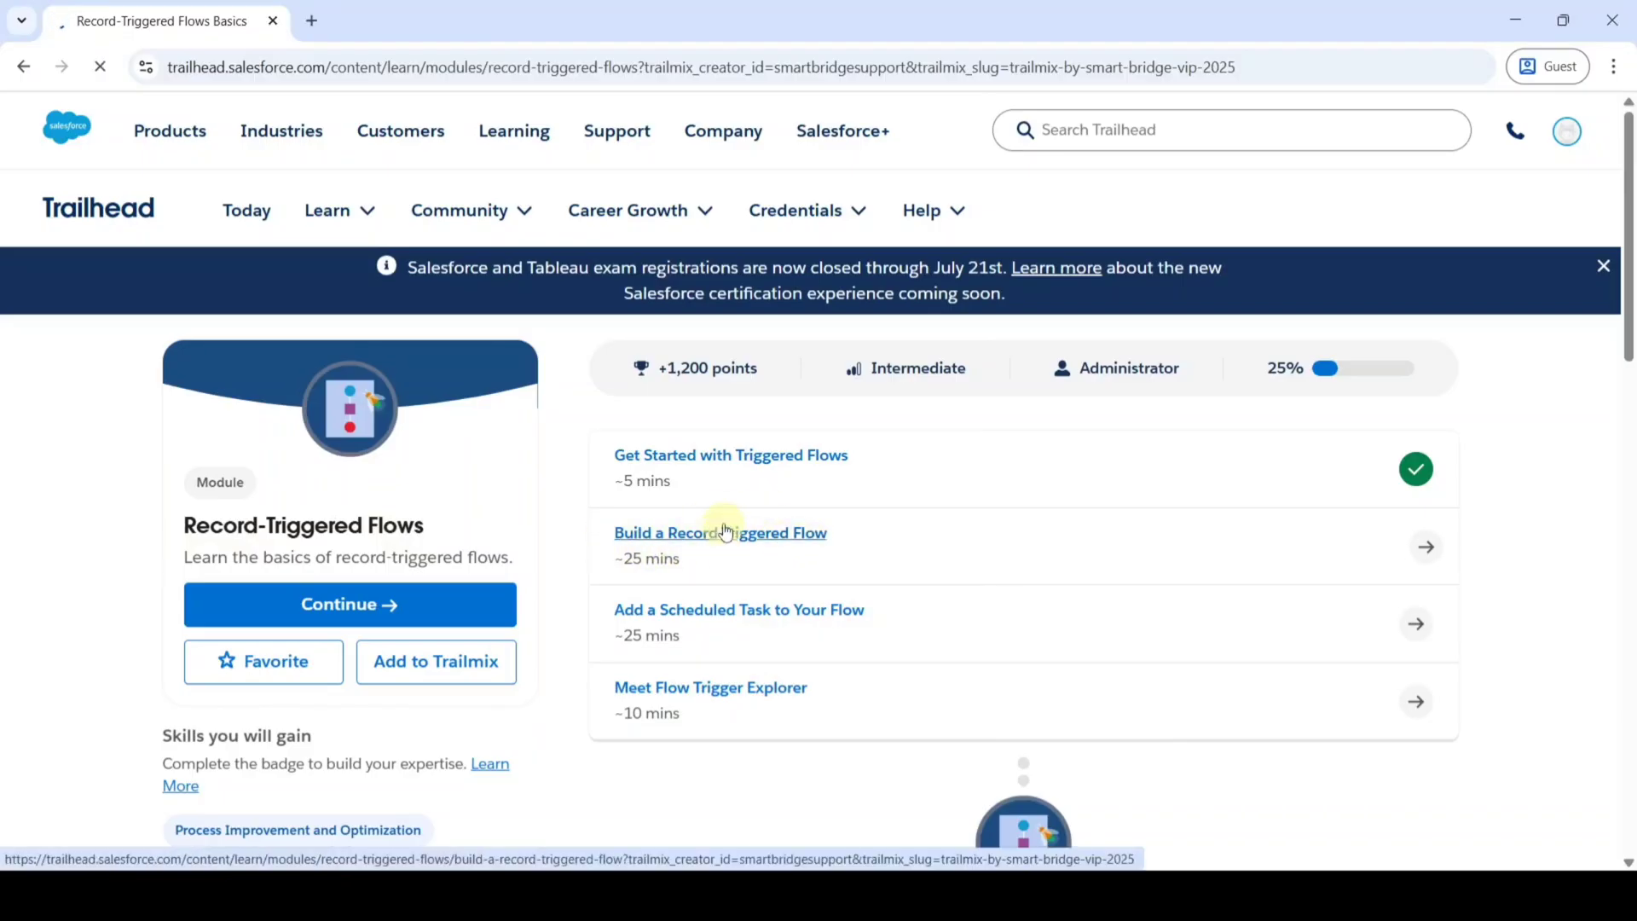
scroll(733, 597, "down", 20)
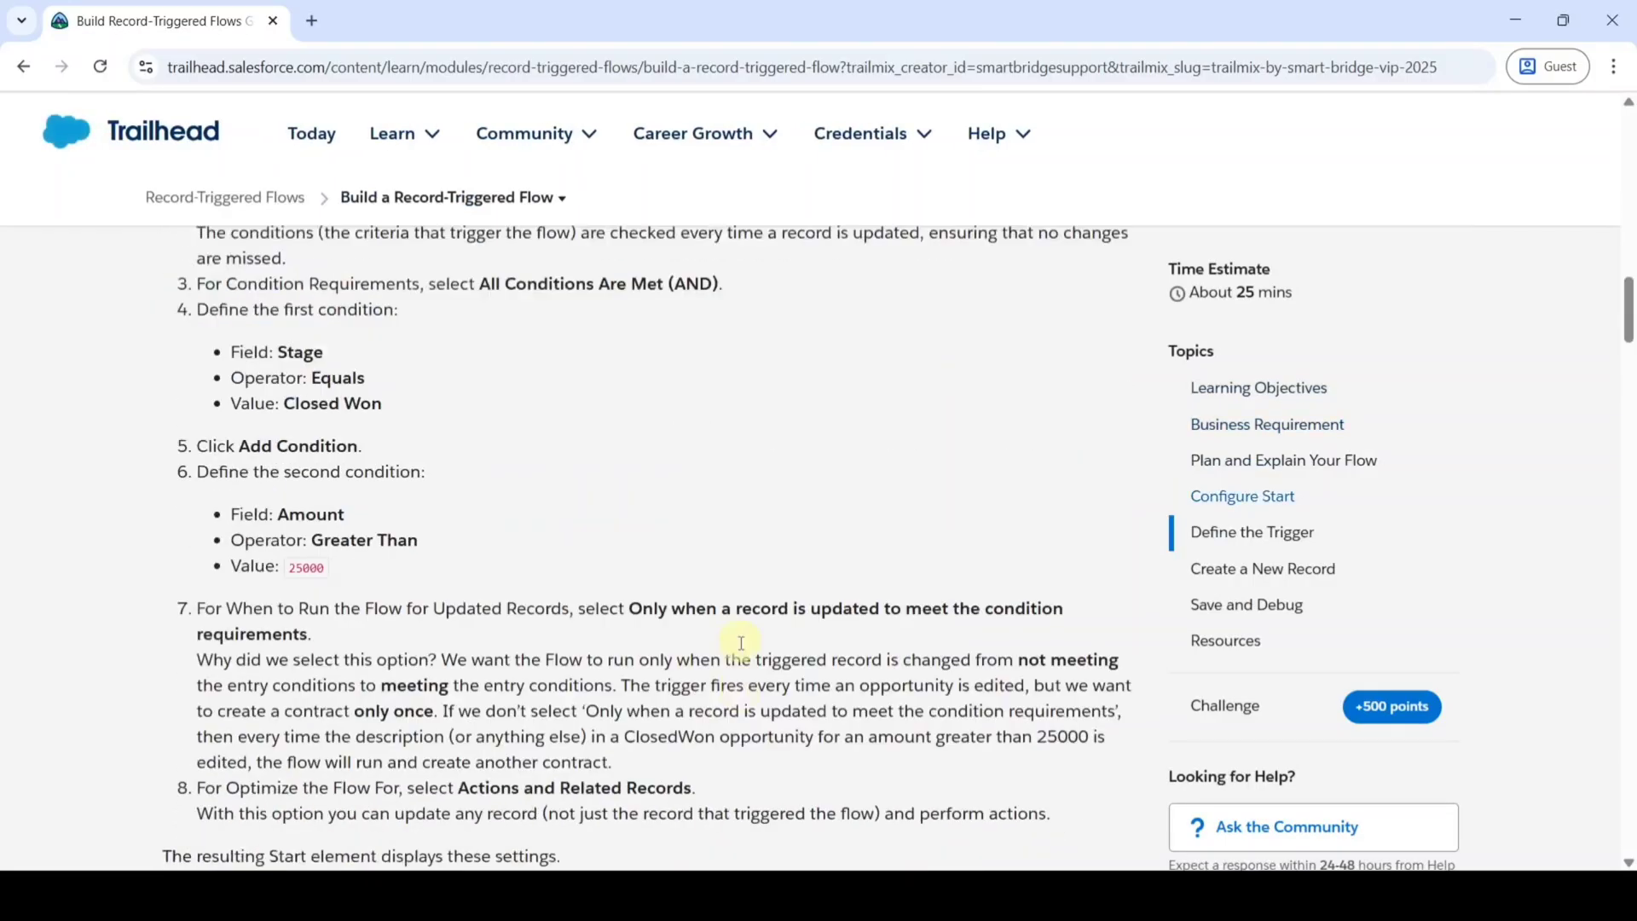
scroll(741, 654, "down", 20)
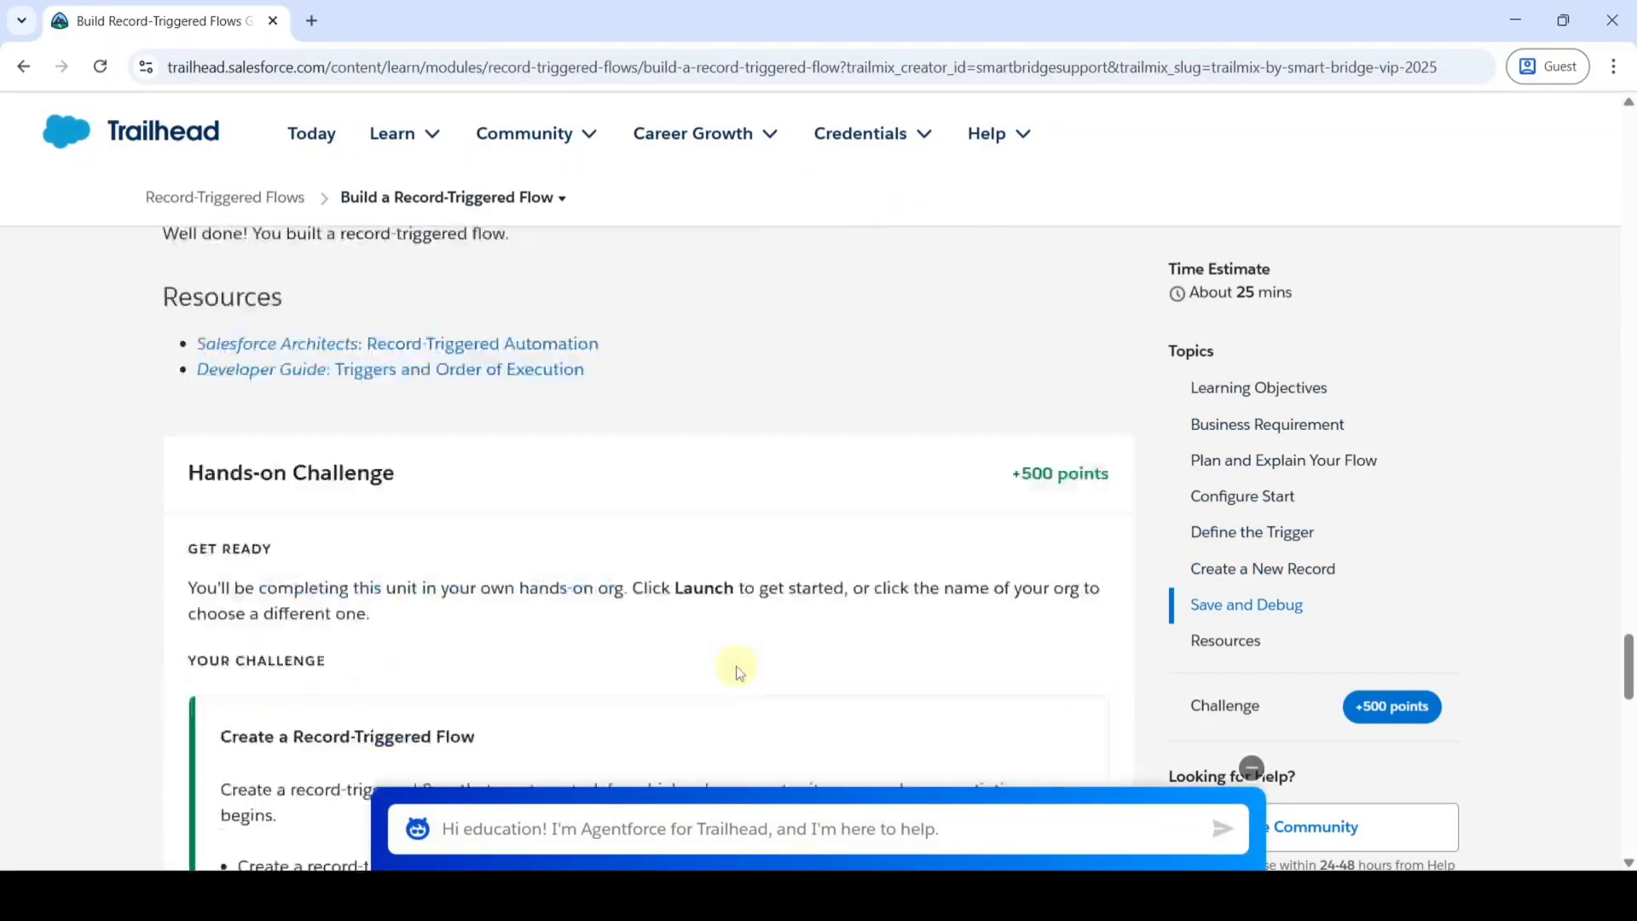
left_click(1254, 710)
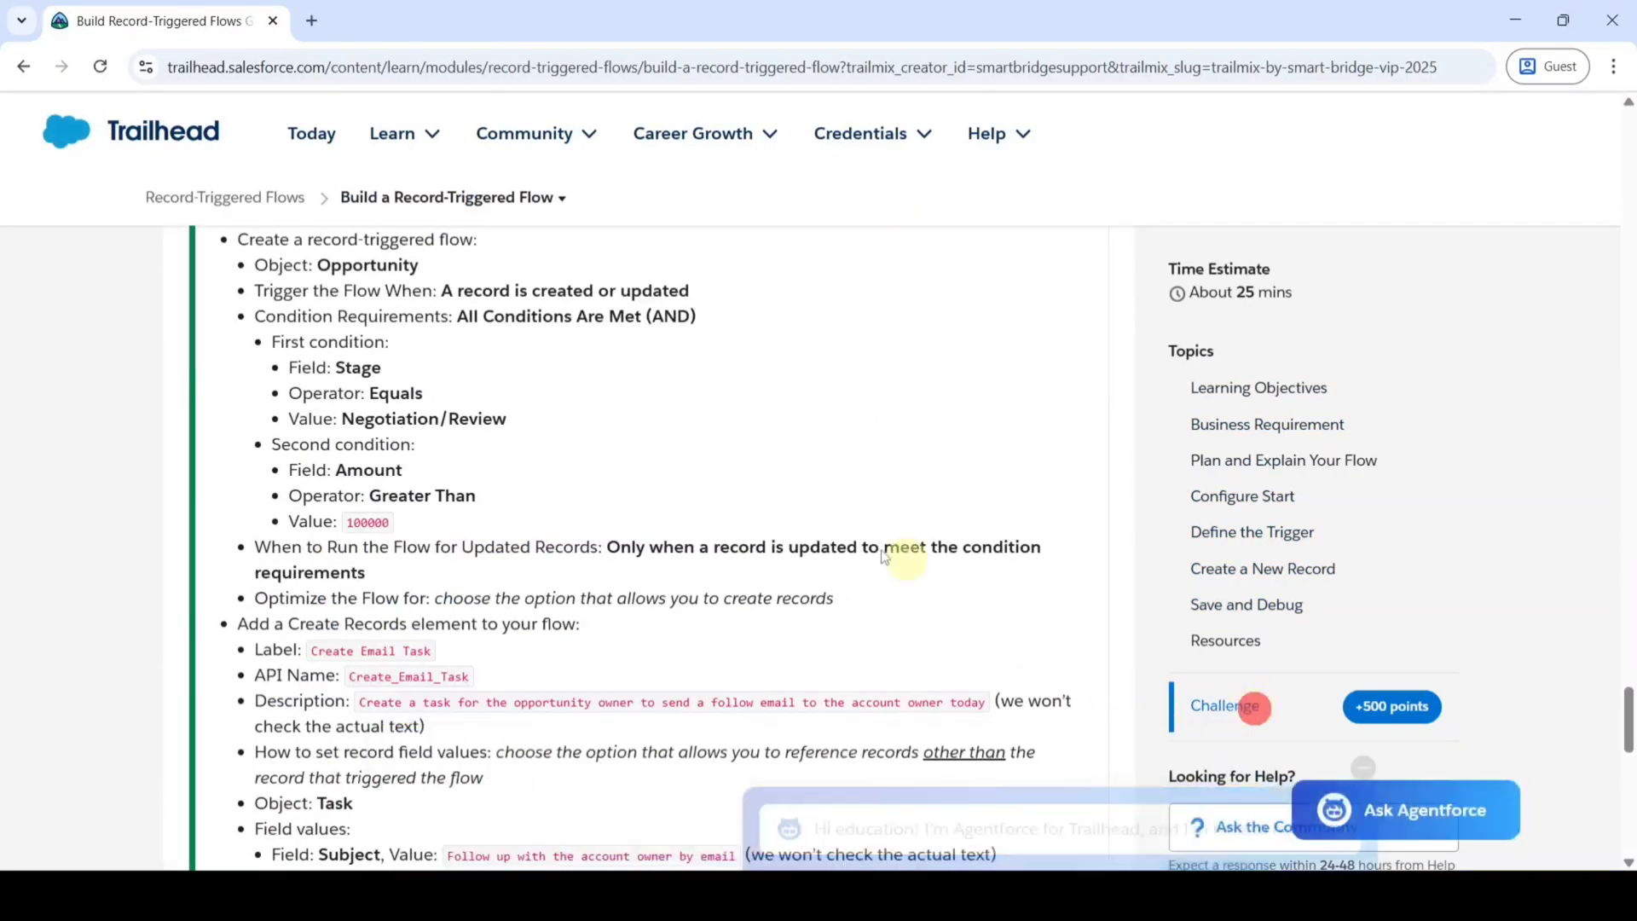
scroll(720, 629, "up", 3)
scroll(691, 503, "down", 10)
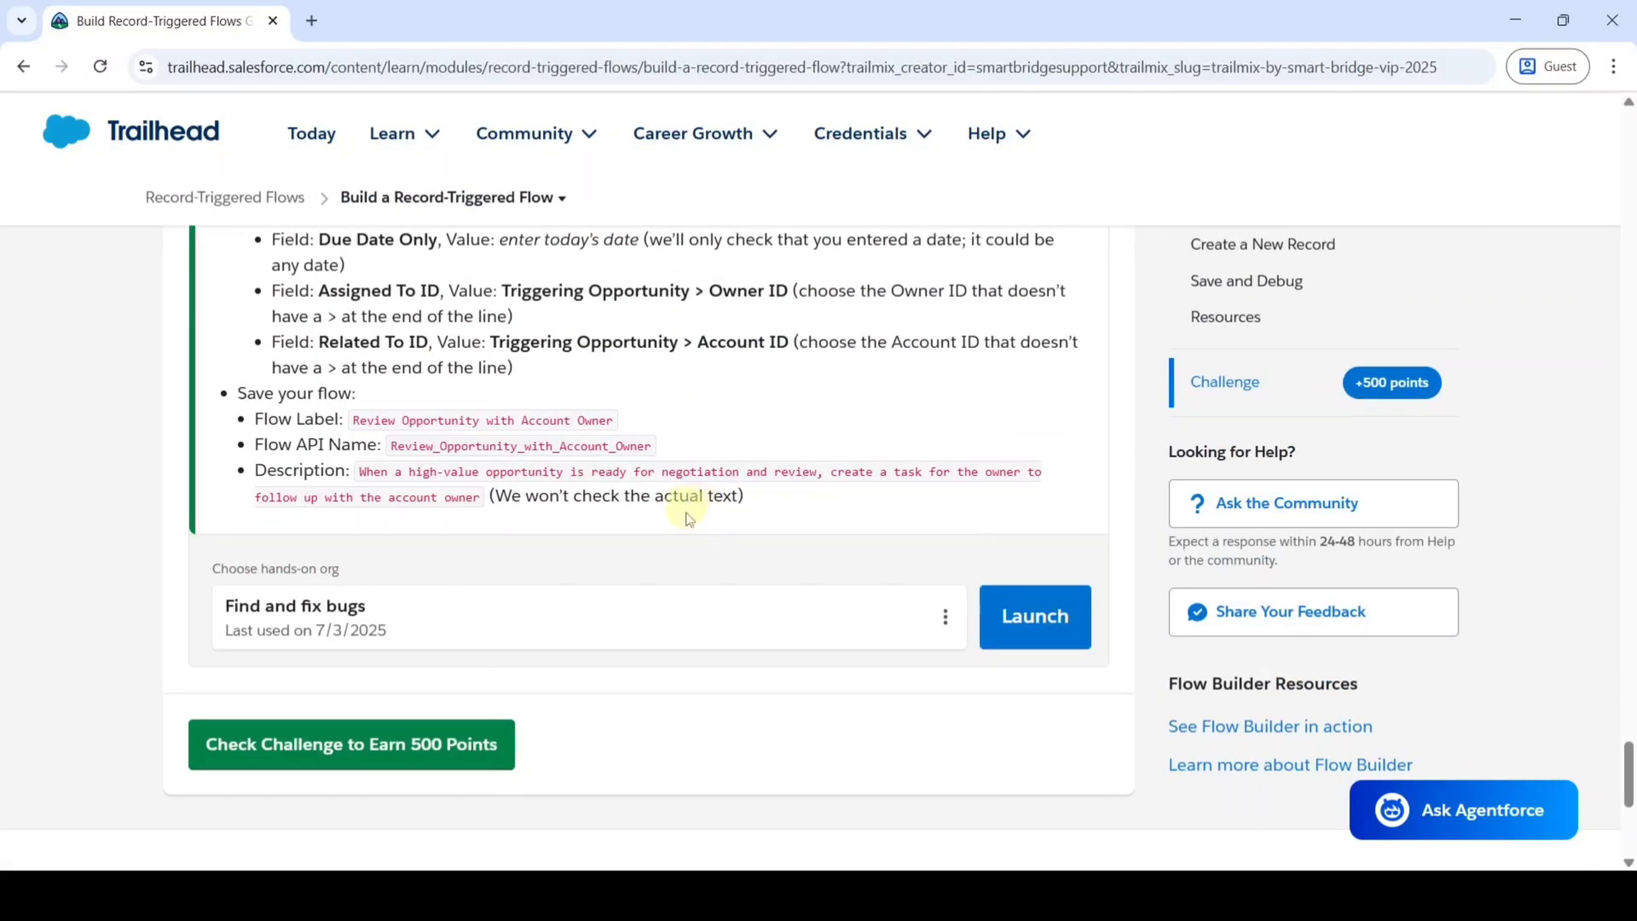
Choose My Trailhead Playground 1 as the hands-on org and launch it
left_click(939, 612)
scroll(768, 529, "down", 3)
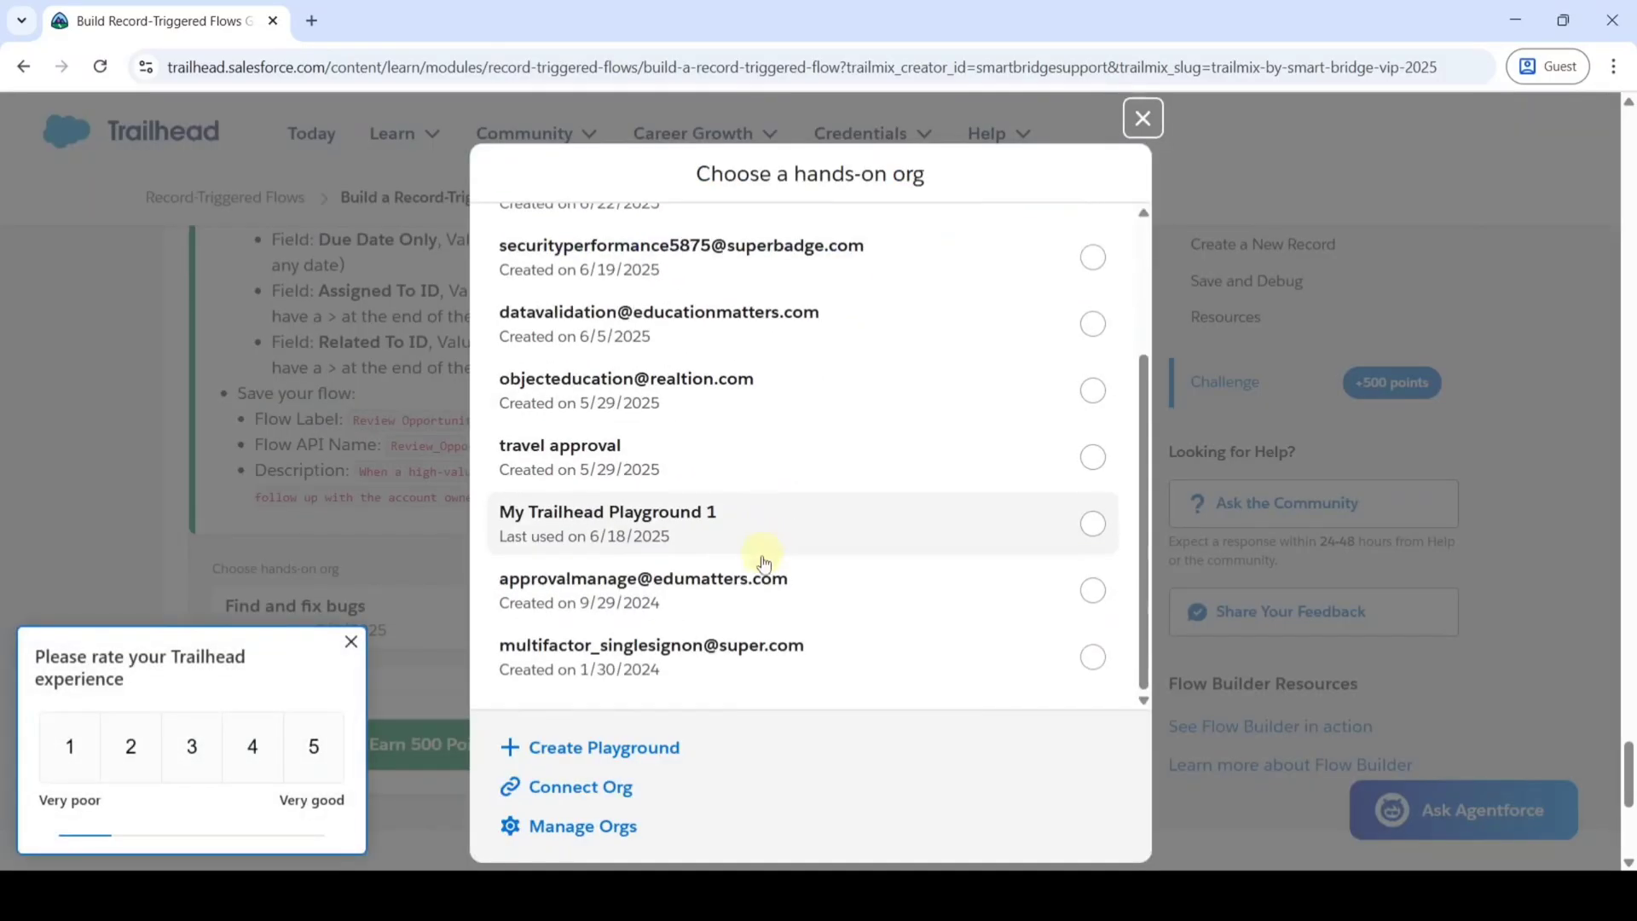
left_click(628, 529)
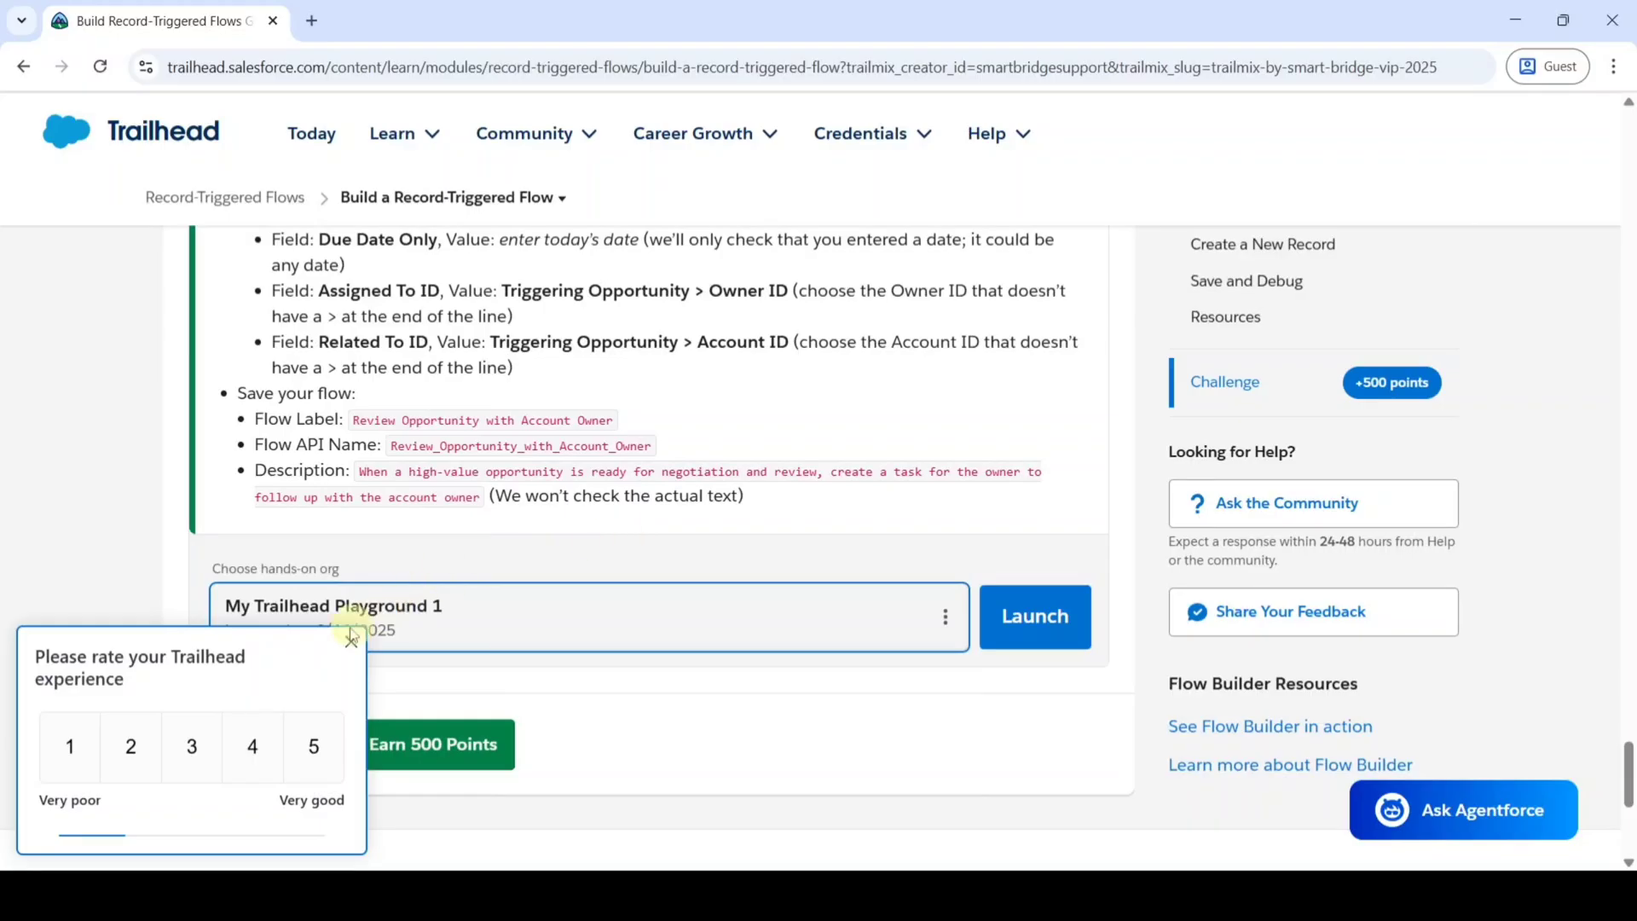
left_click(351, 645)
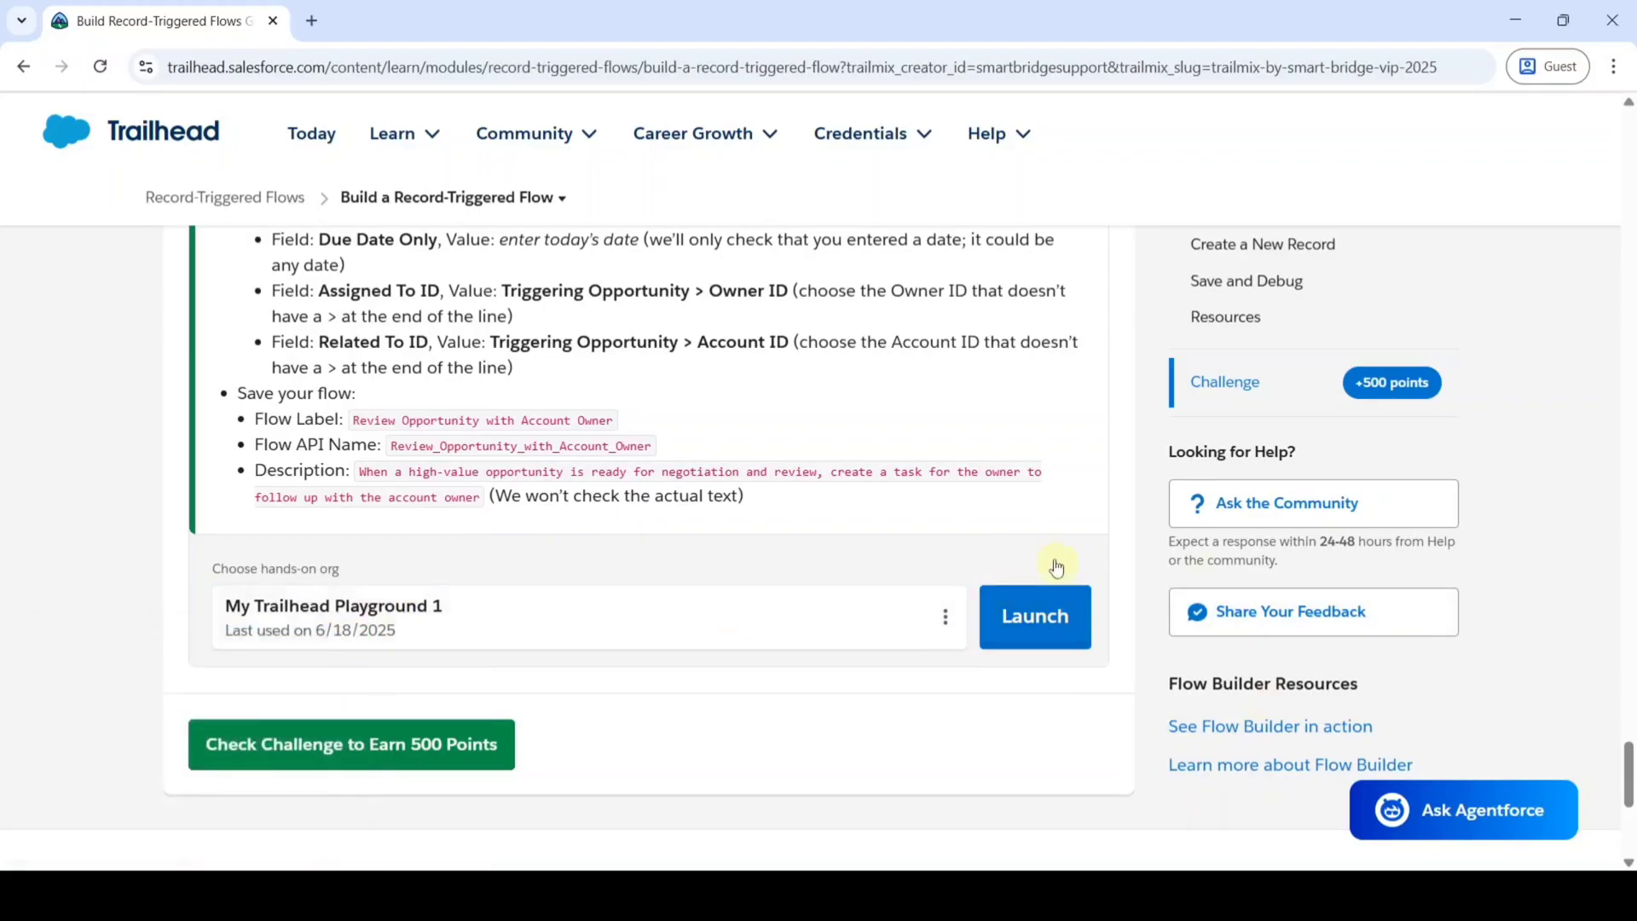
left_click(1034, 614)
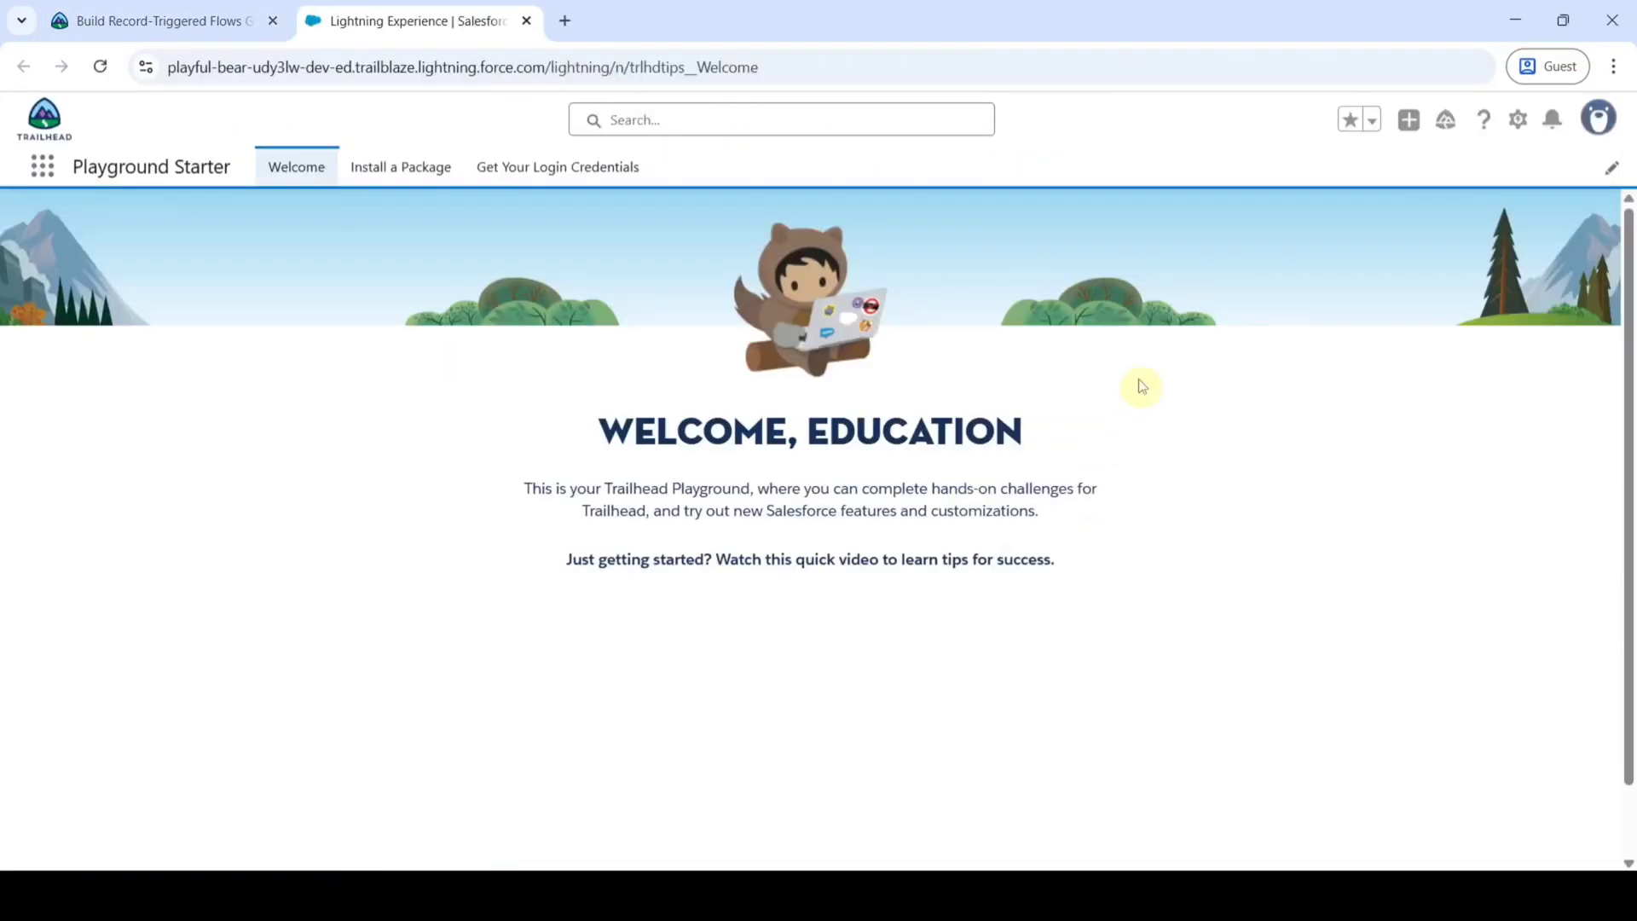
Open Salesforce Setup in a new tab and review the challenge instructions
left_click(1520, 121)
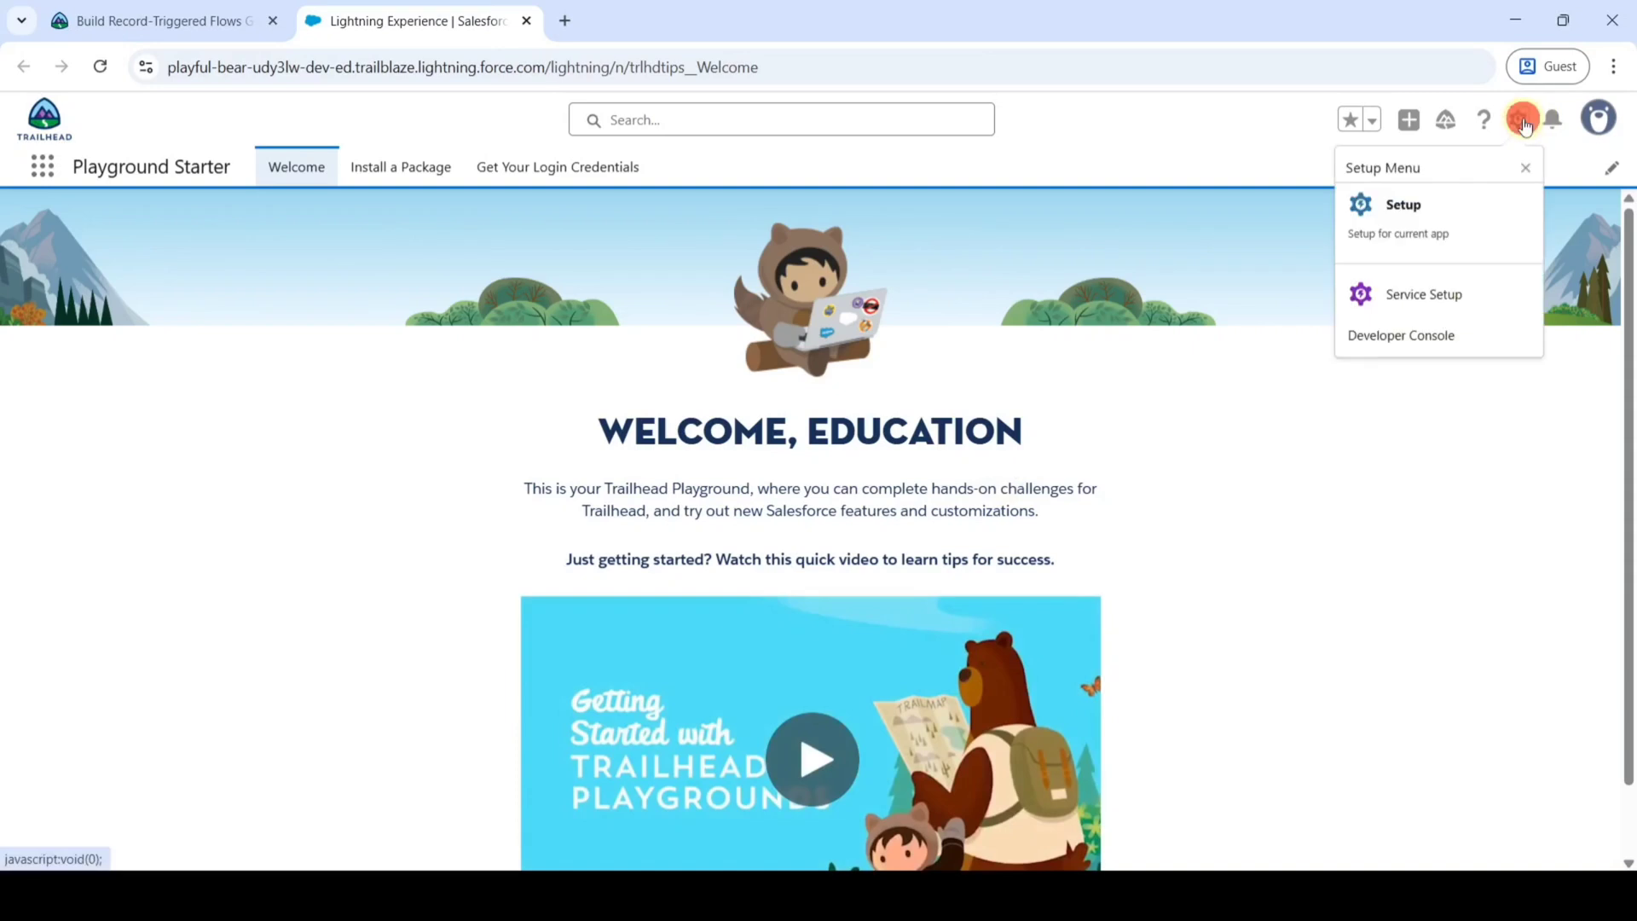
left_click(1422, 230)
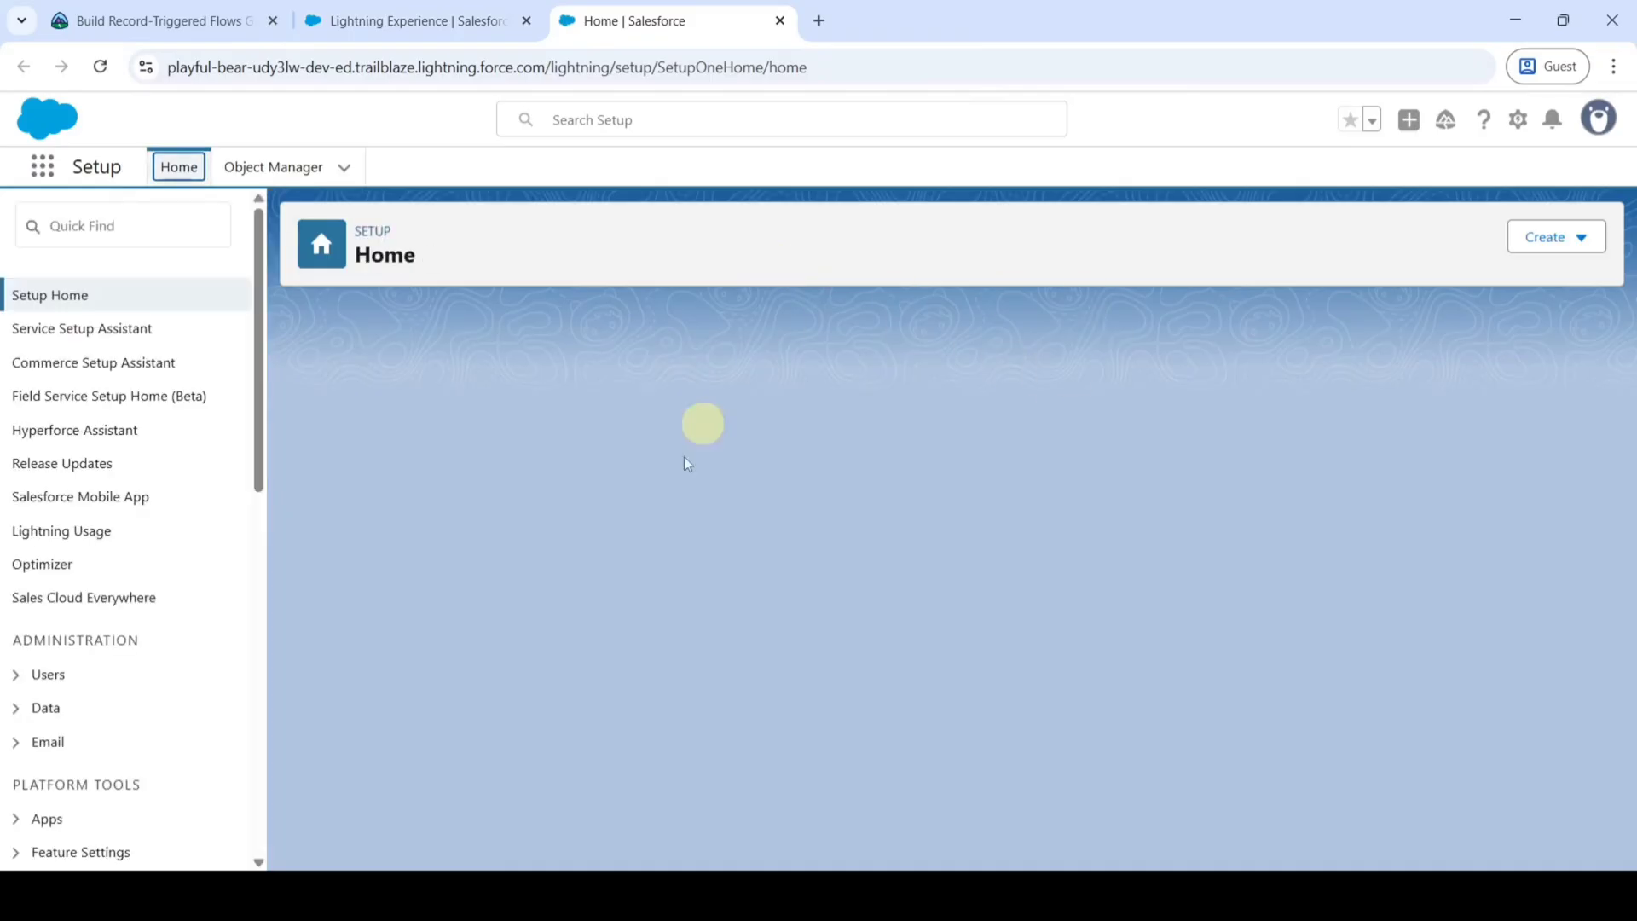
key("ctrl+Tab")
scroll(661, 546, "up", 12)
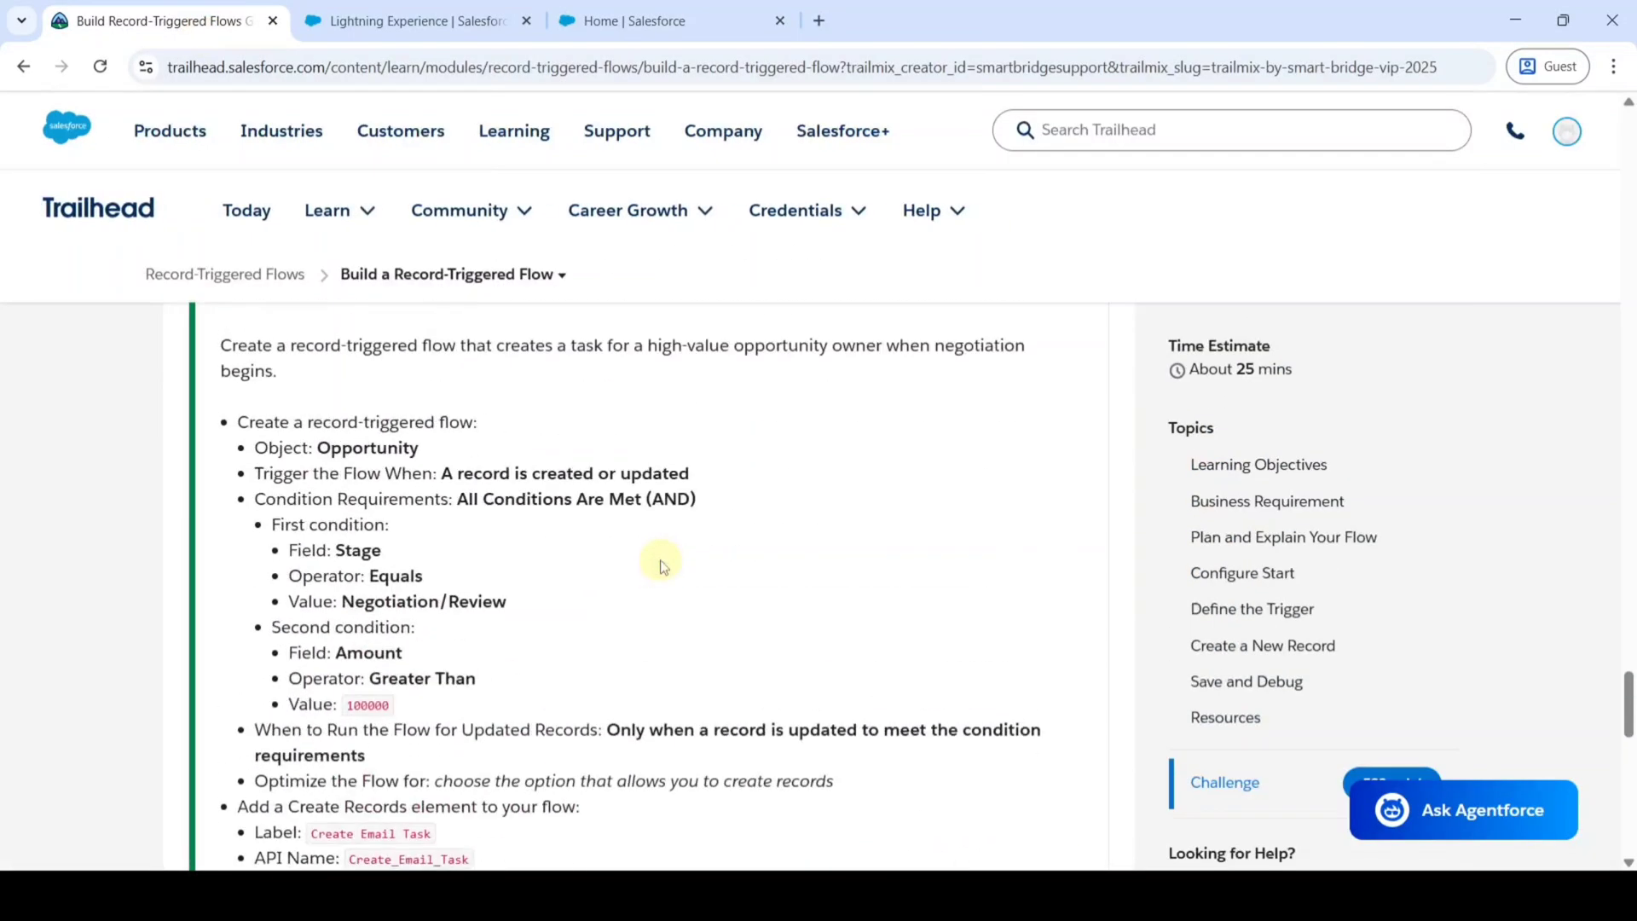
scroll(664, 567, "down", 1)
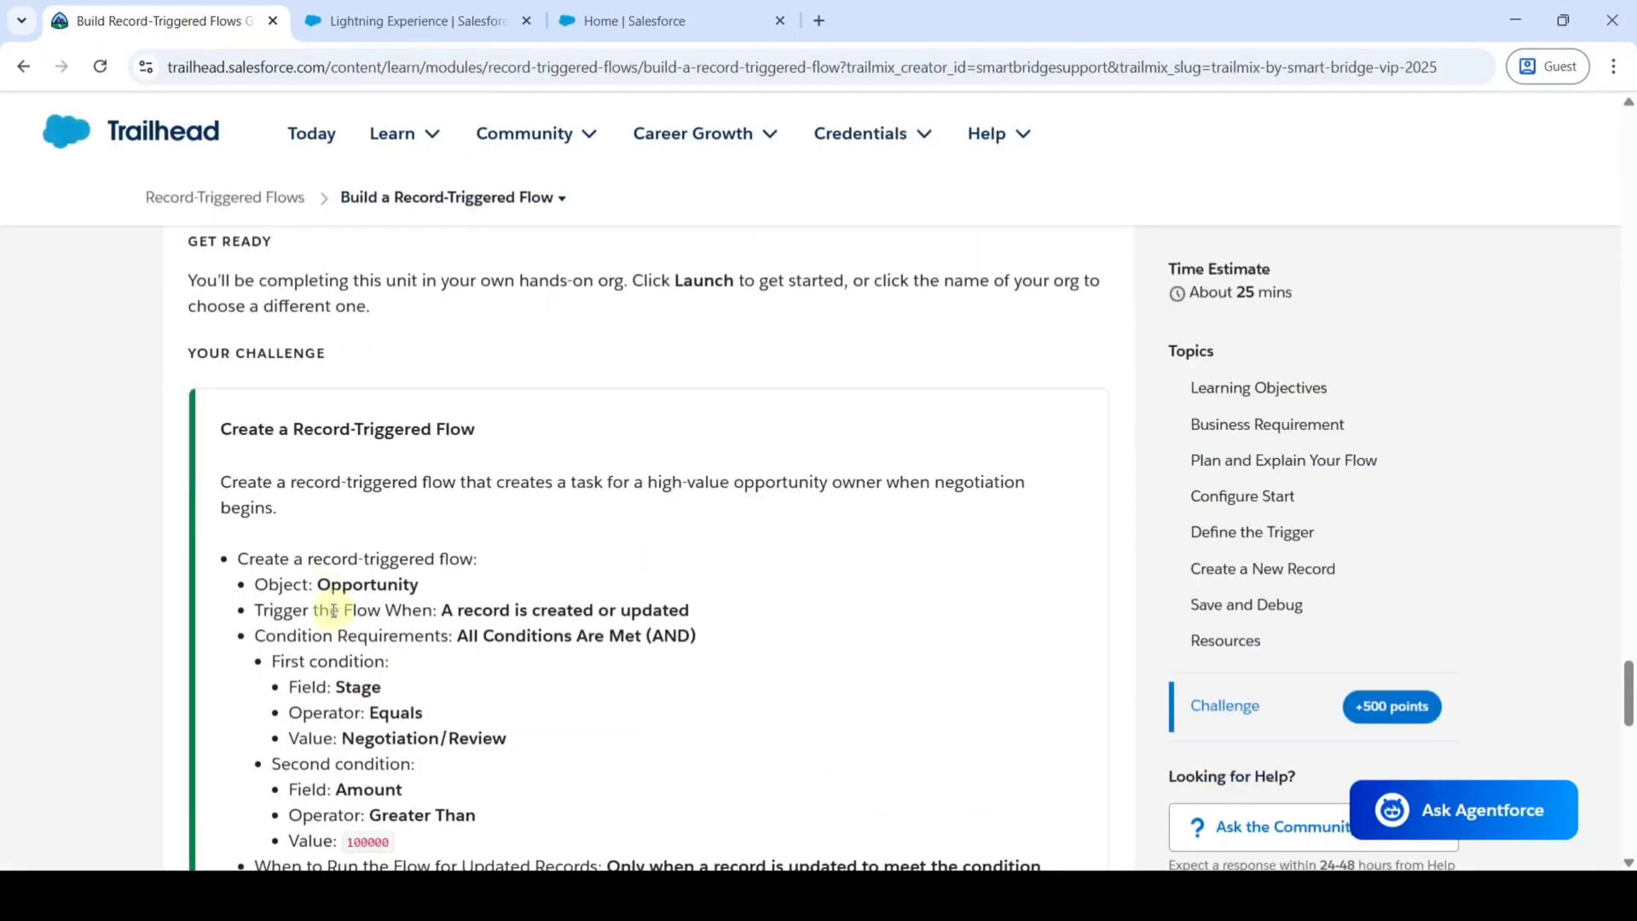
Search 'flows' in Quick Find and open the Flows setup page
left_click(664, 10)
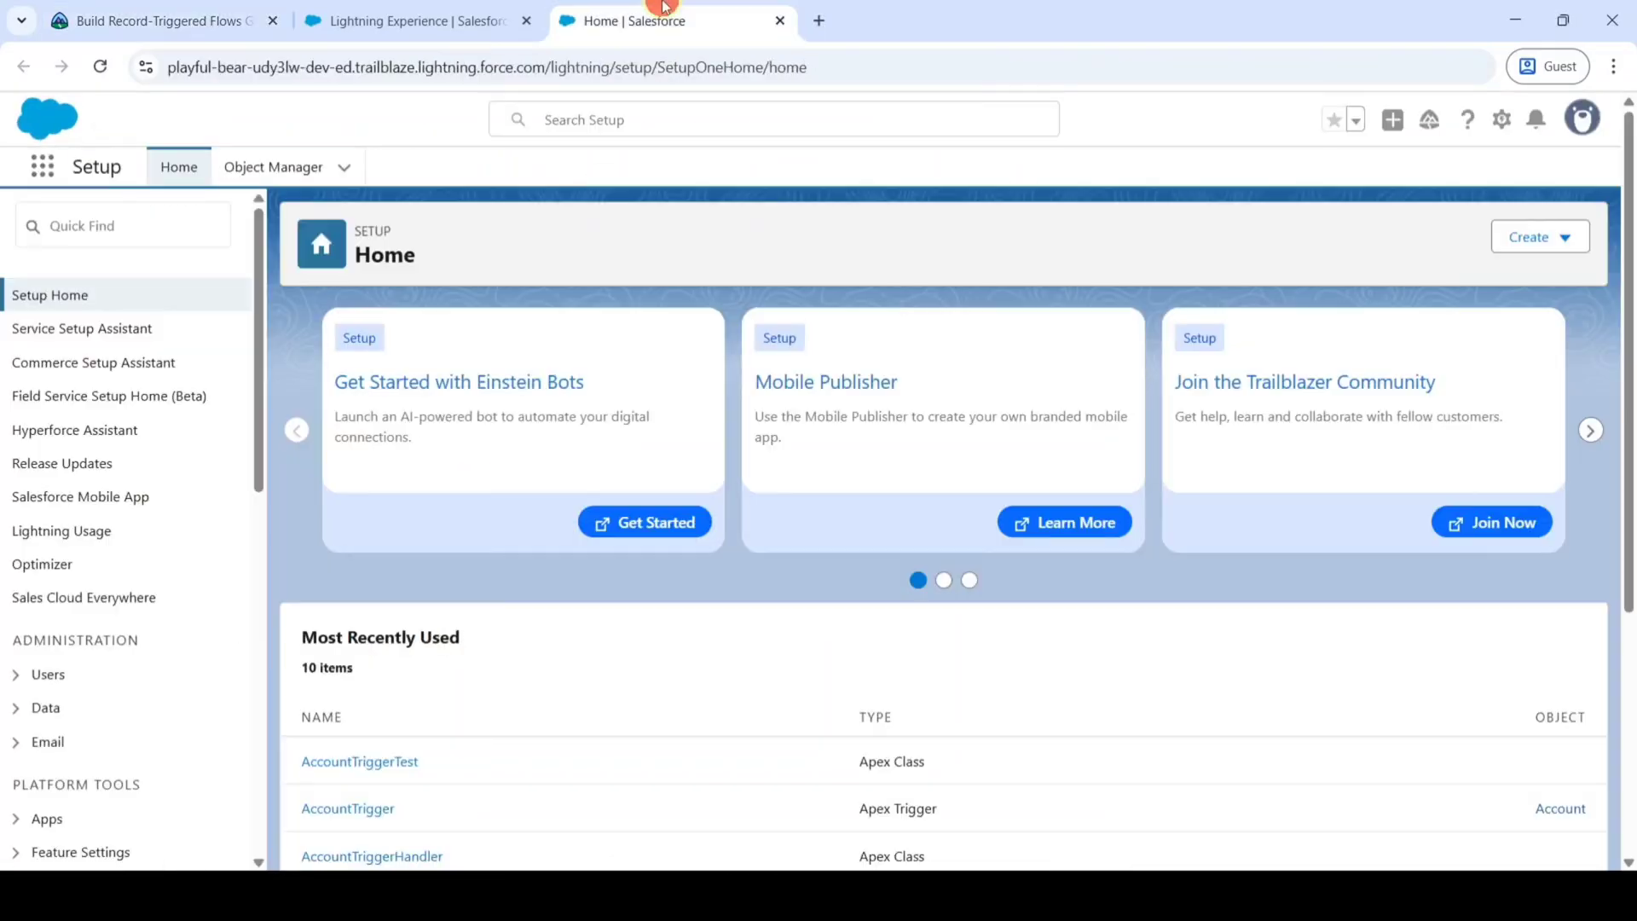
left_click(99, 224)
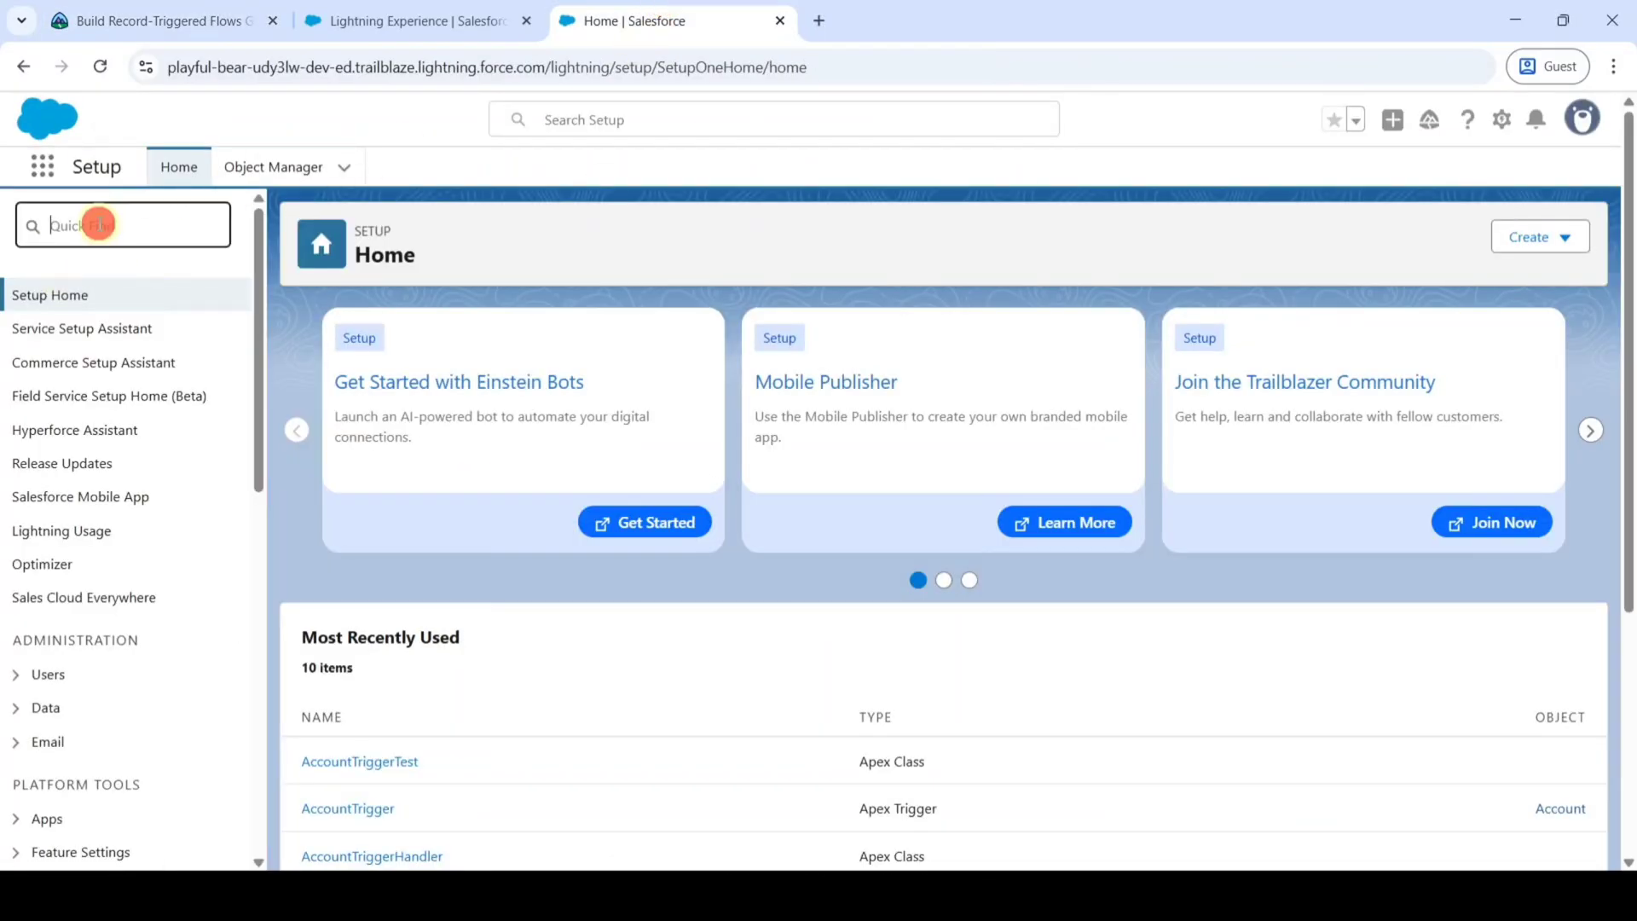
type("flows")
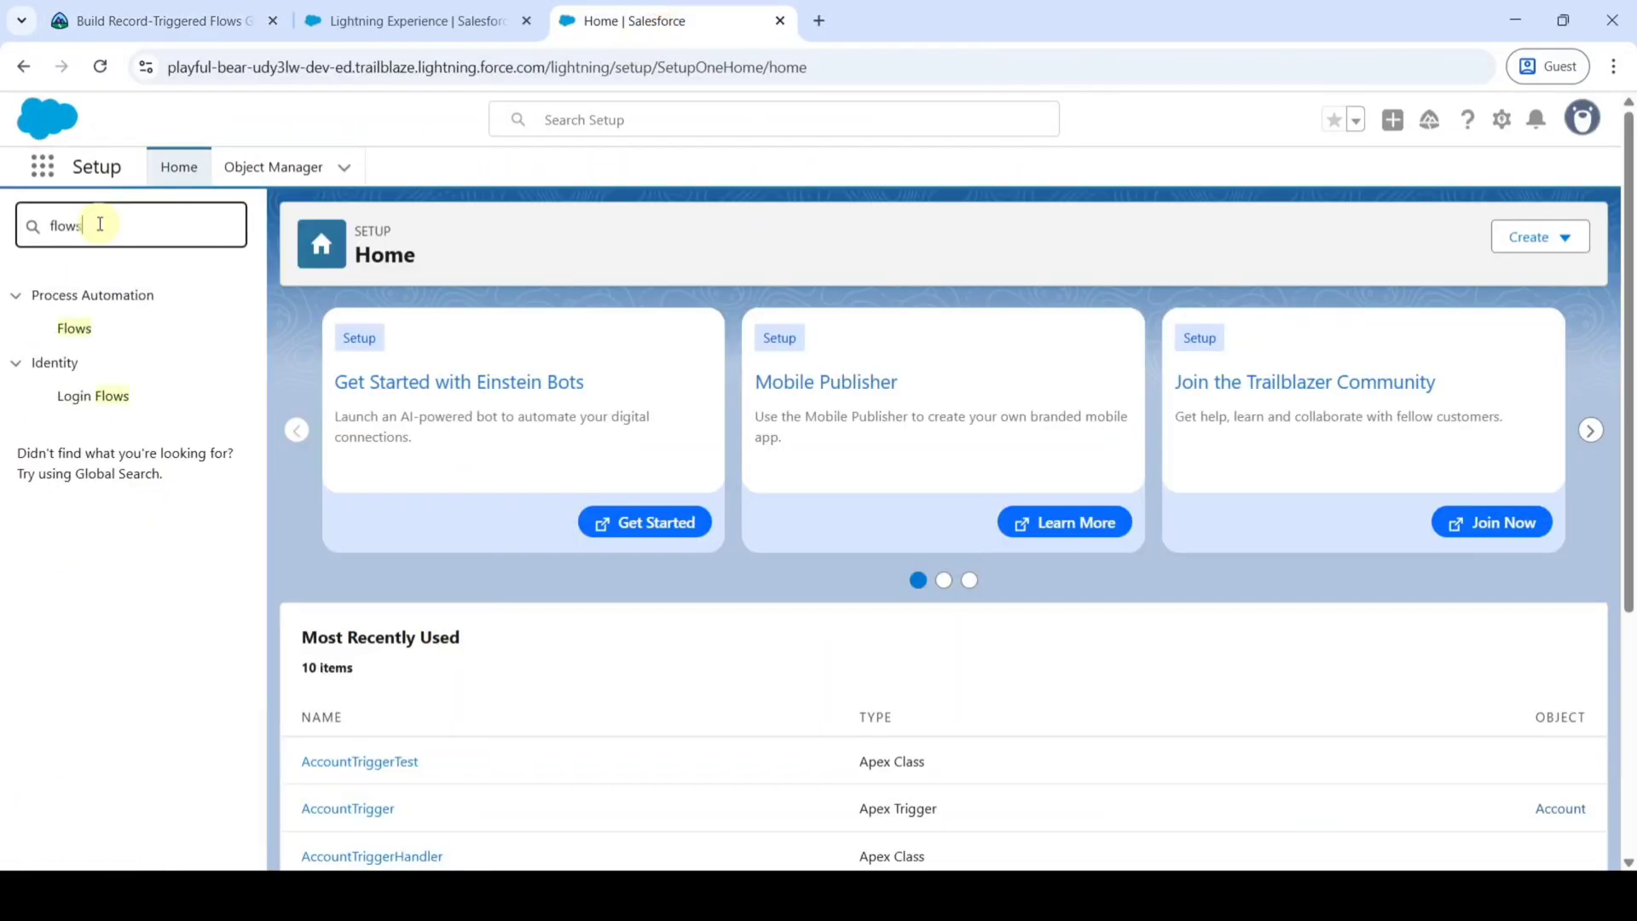
left_click(76, 330)
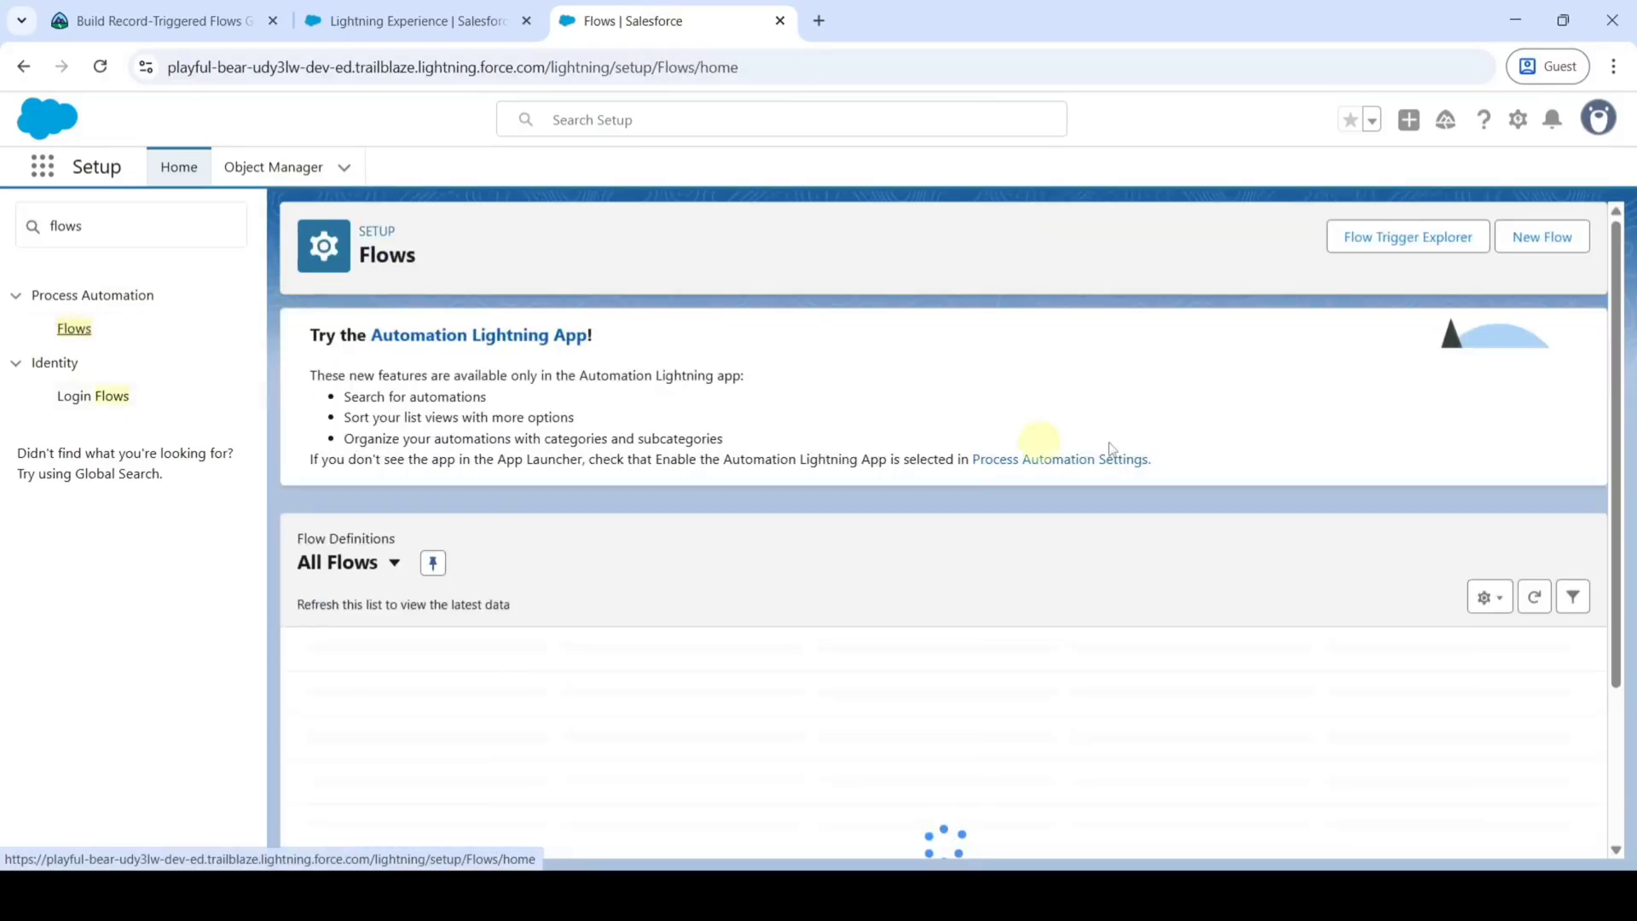
Create a new record-triggered flow on the Opportunity object
left_click(1557, 242)
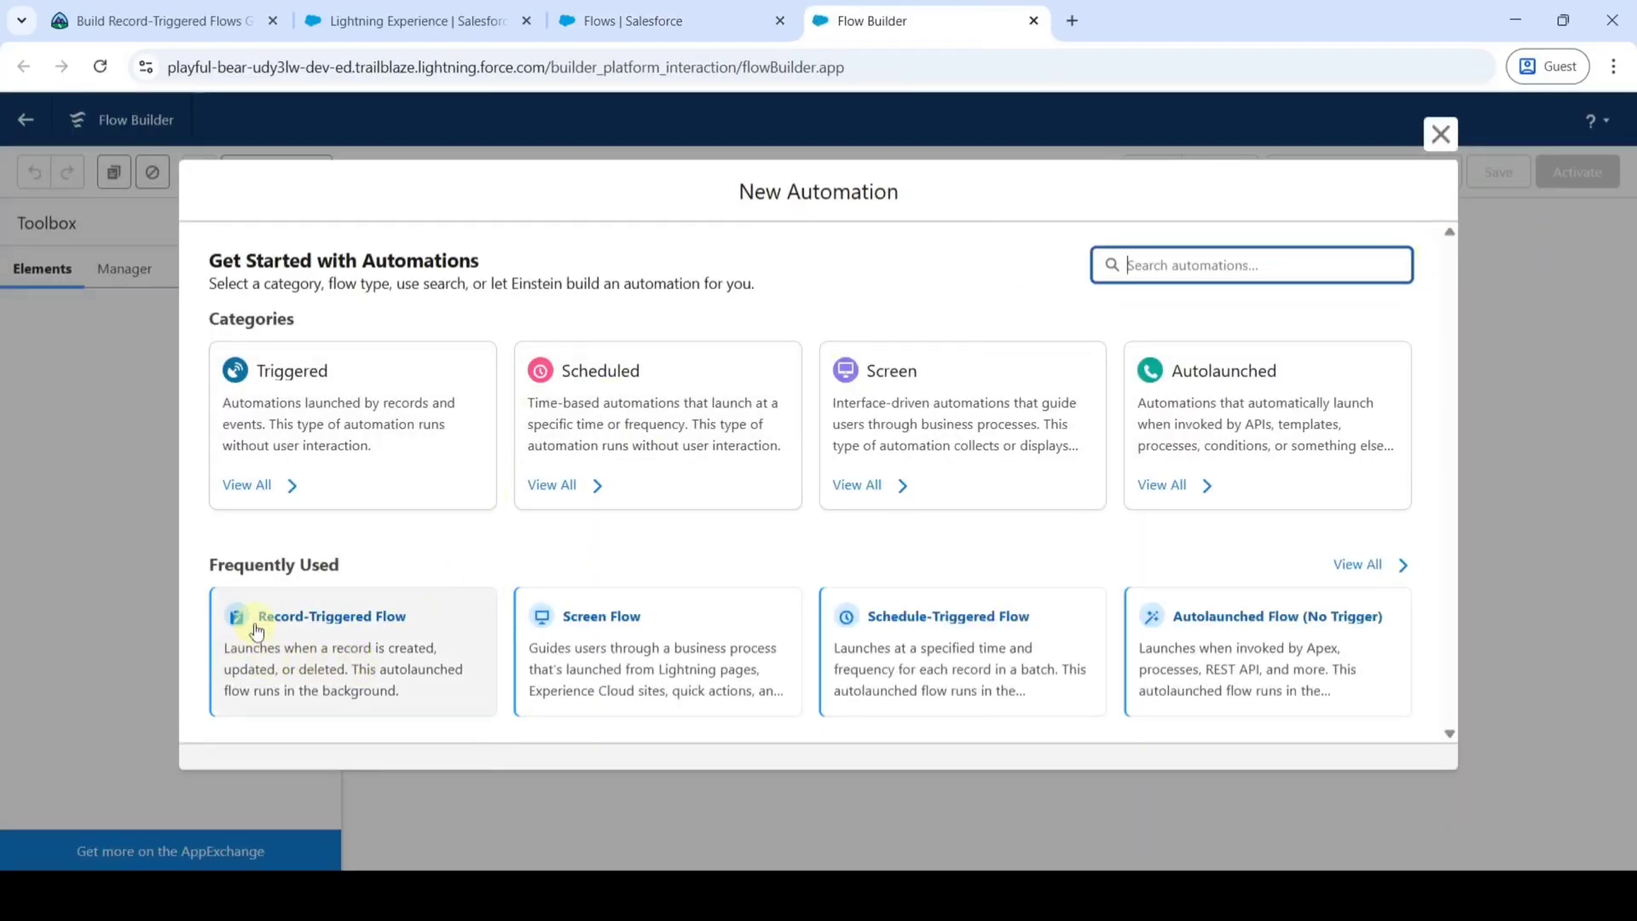
left_click(331, 651)
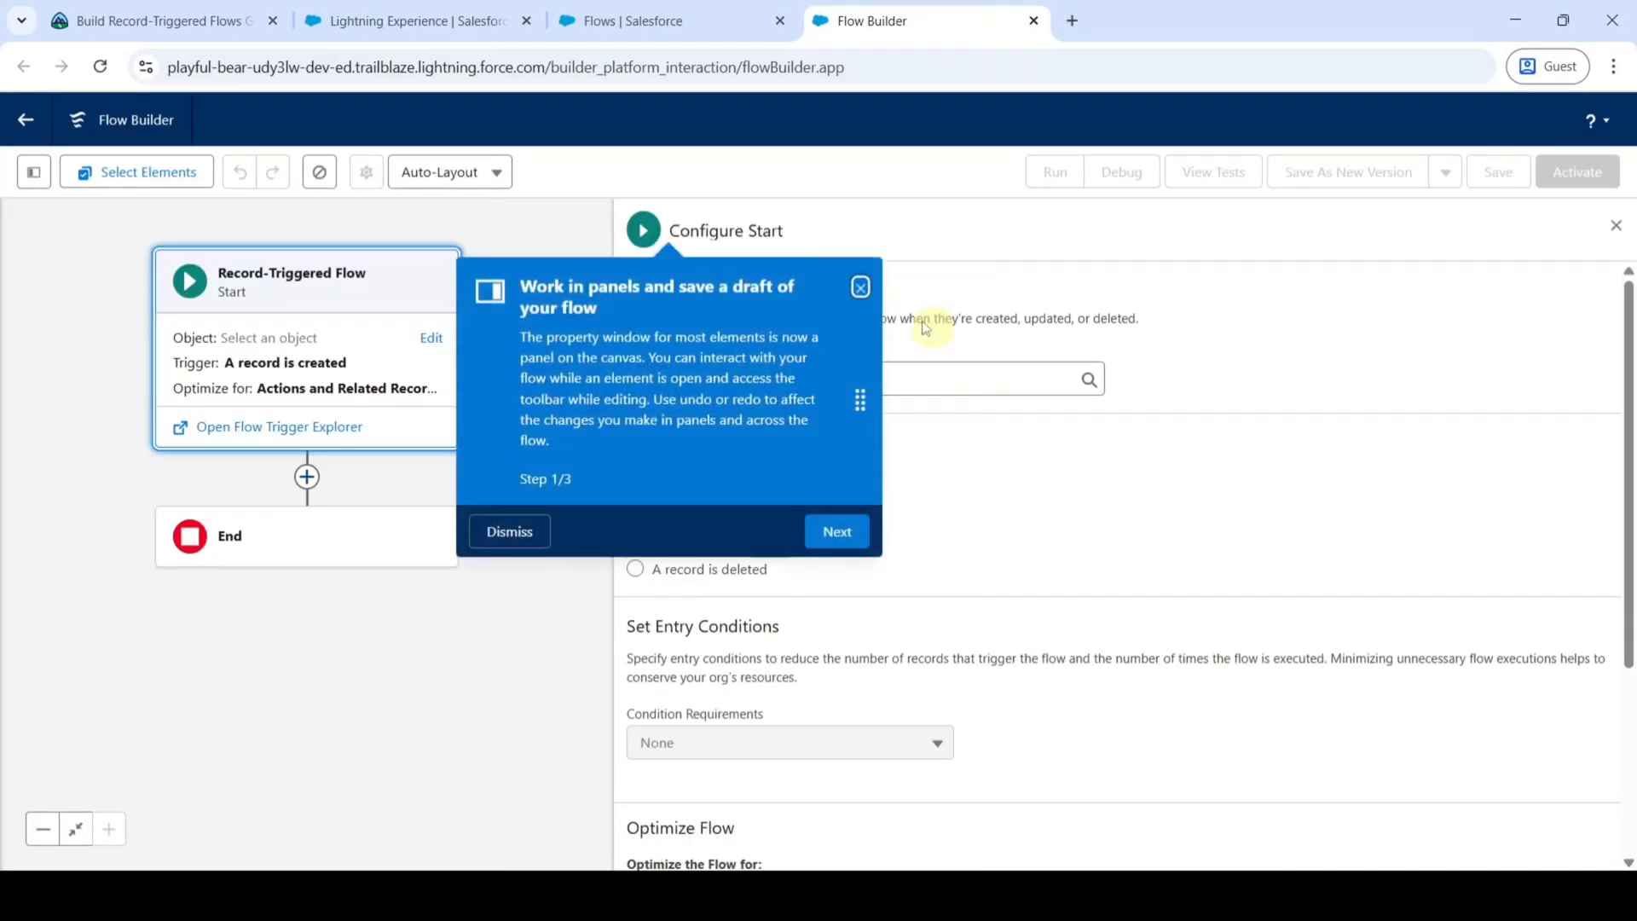
left_click(861, 290)
left_click(813, 376)
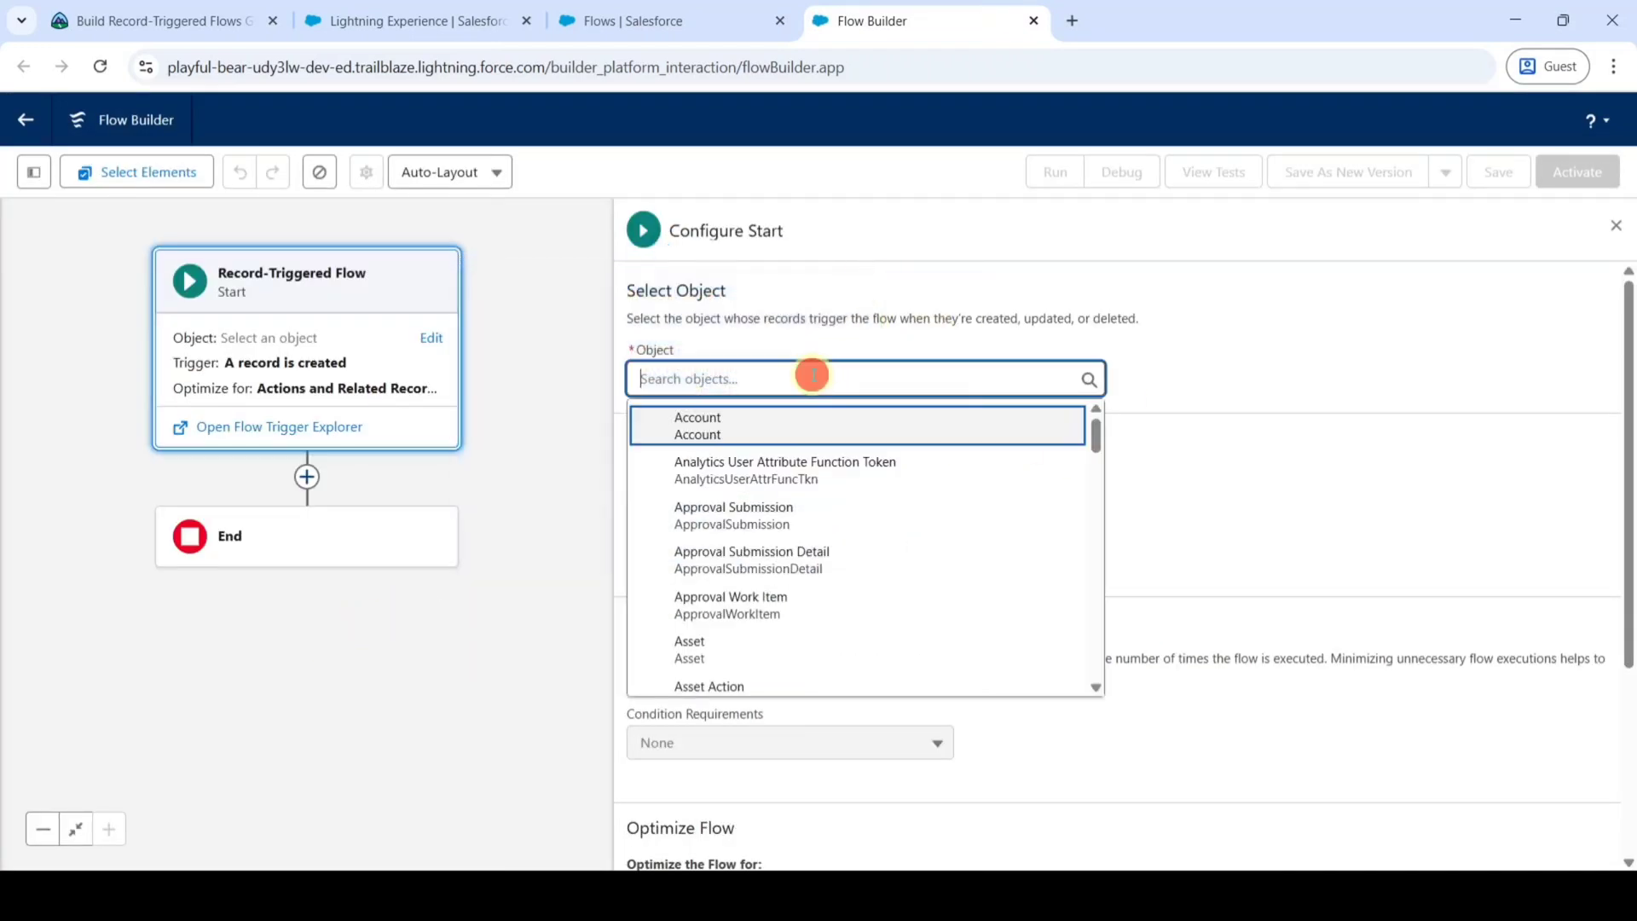
type("opp")
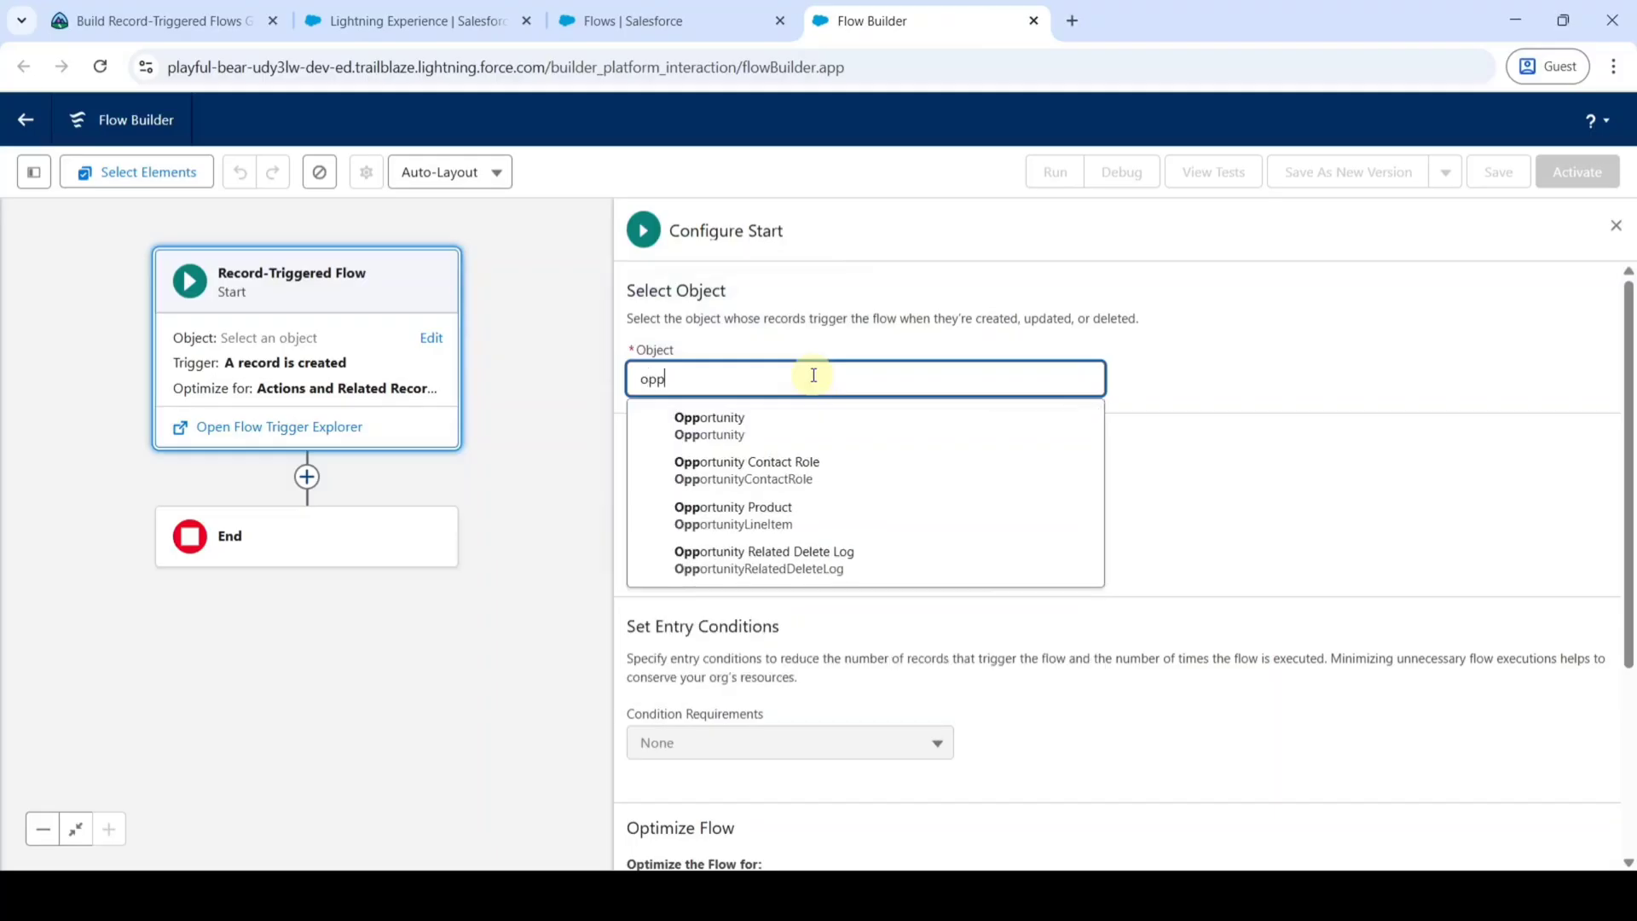
left_click(752, 425)
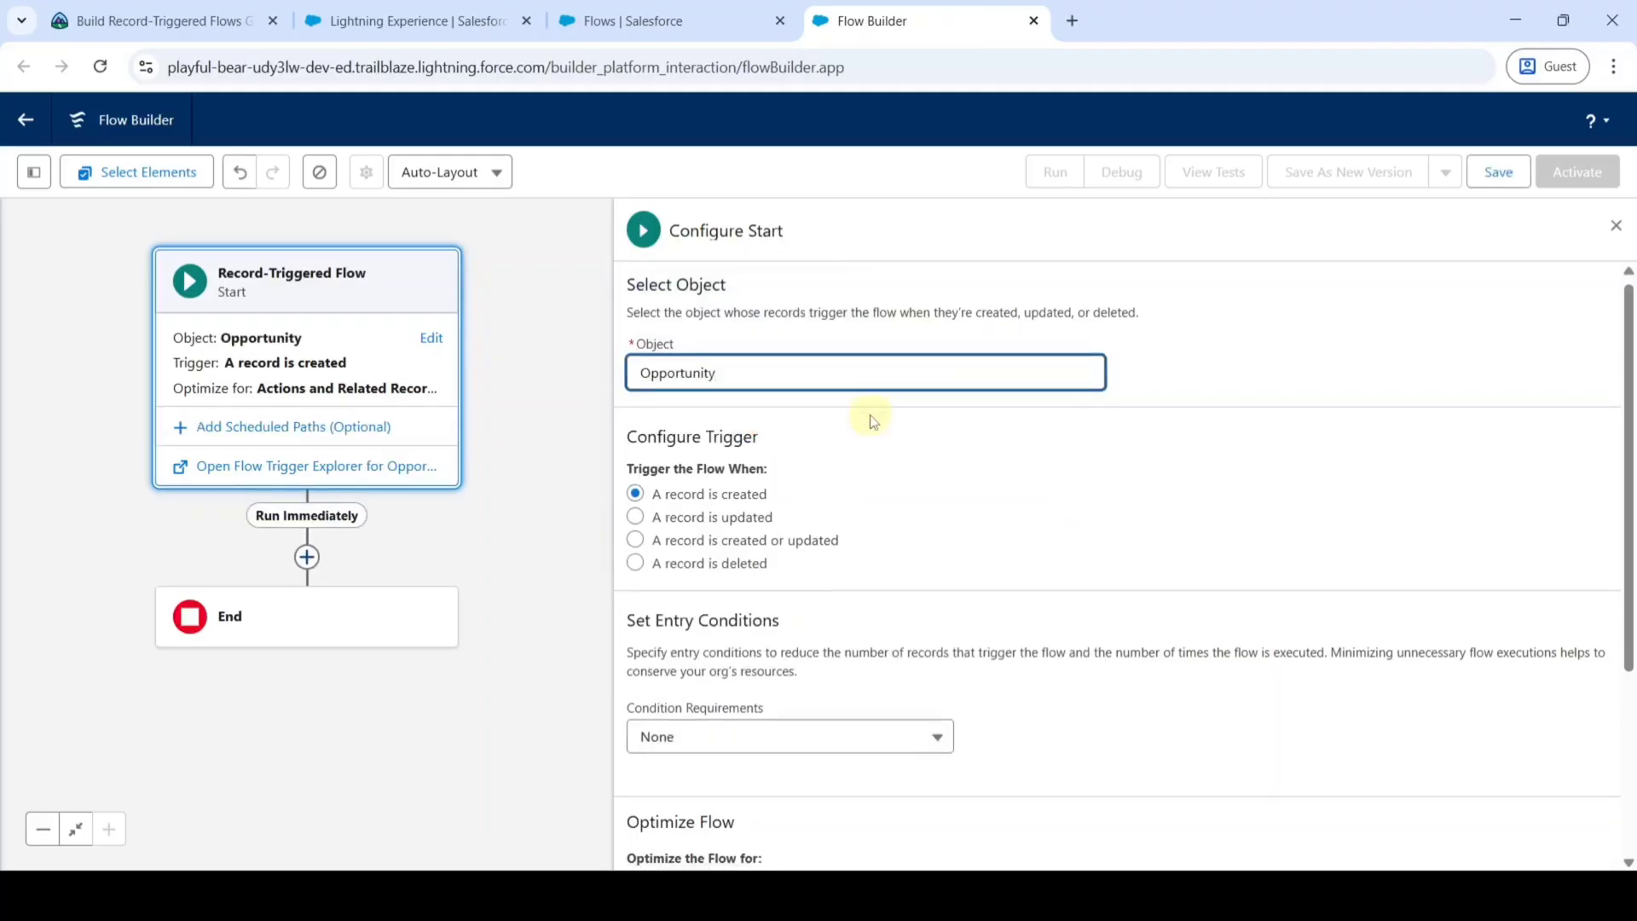
Trigger it when a record is created or updated, with All Conditions Are Met (AND)
scroll(754, 427, "down", 1)
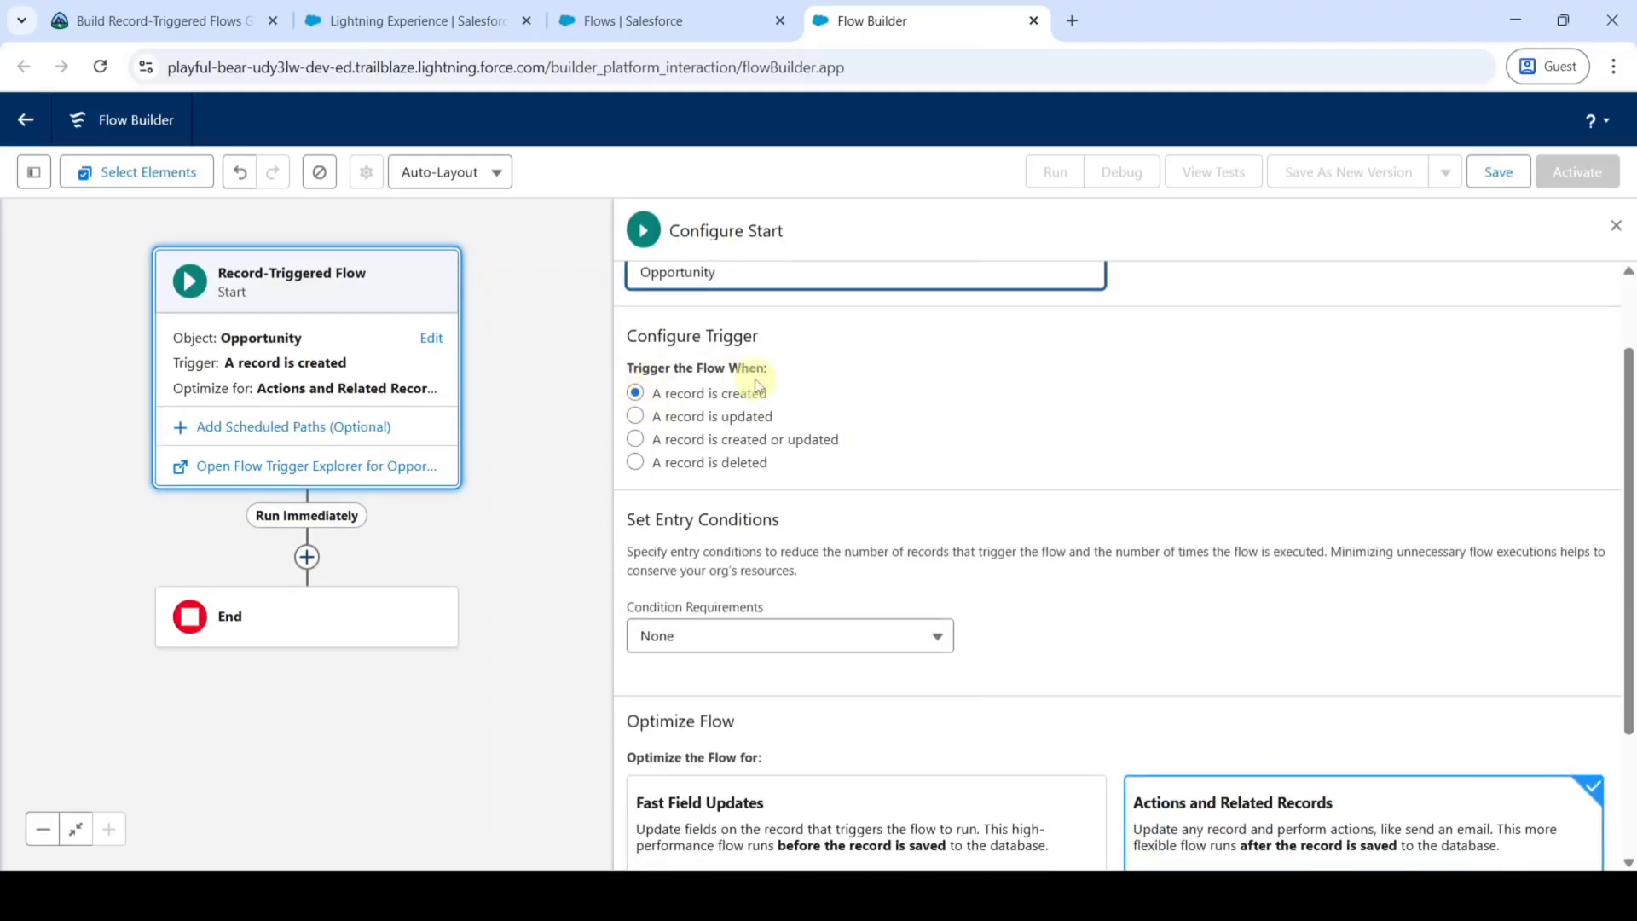
left_click(633, 440)
scroll(981, 435, "down", 3)
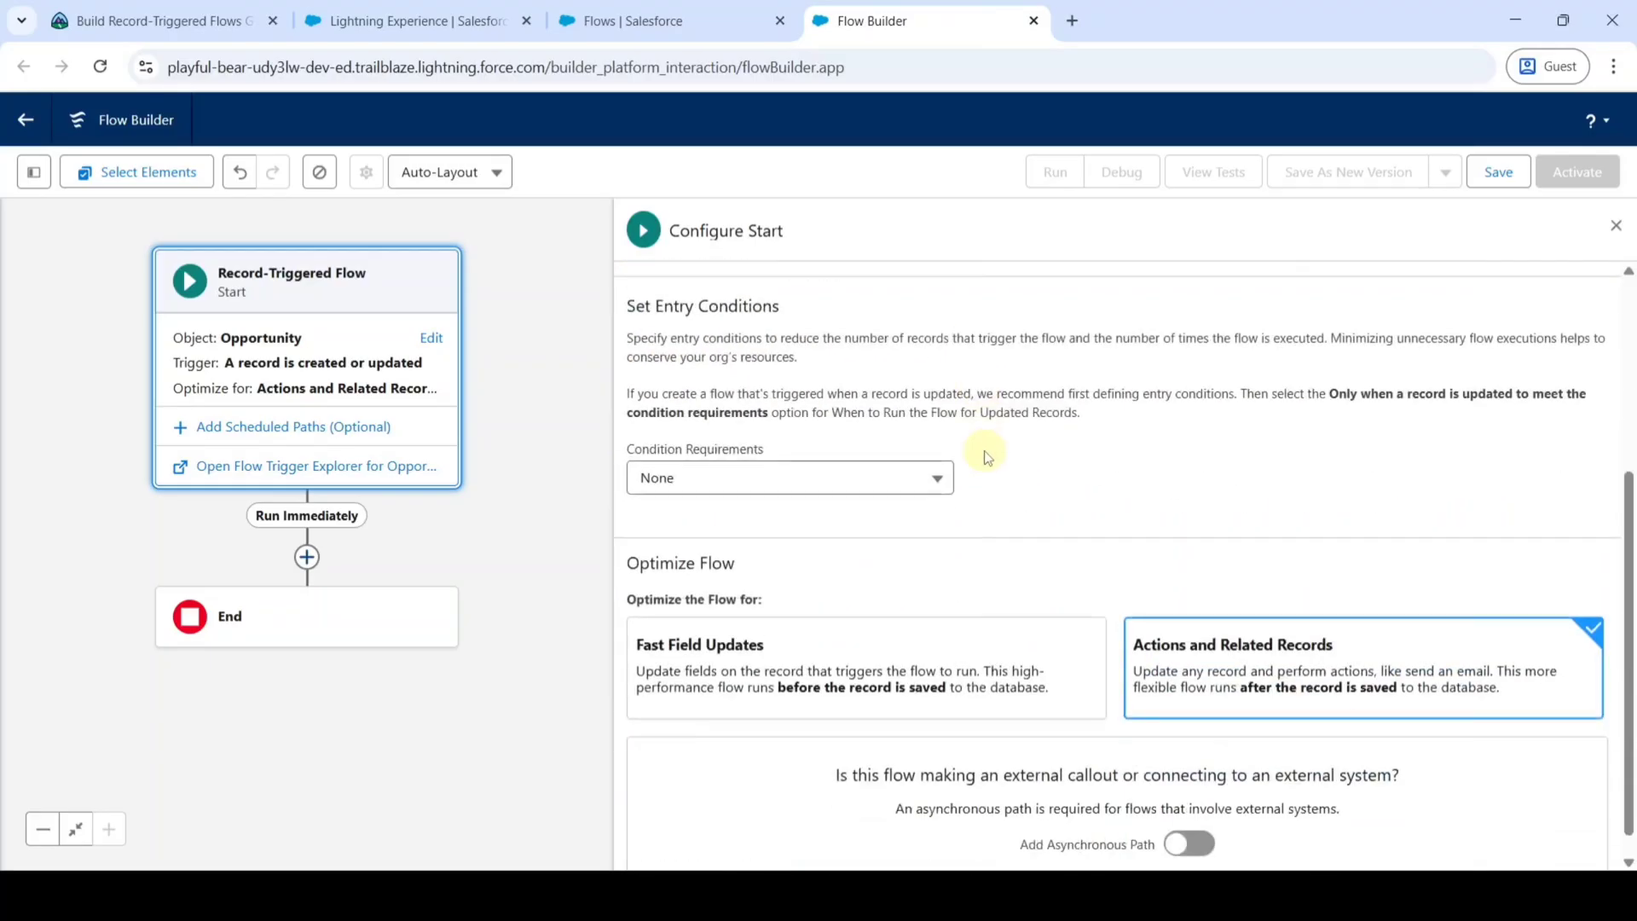
left_click(736, 479)
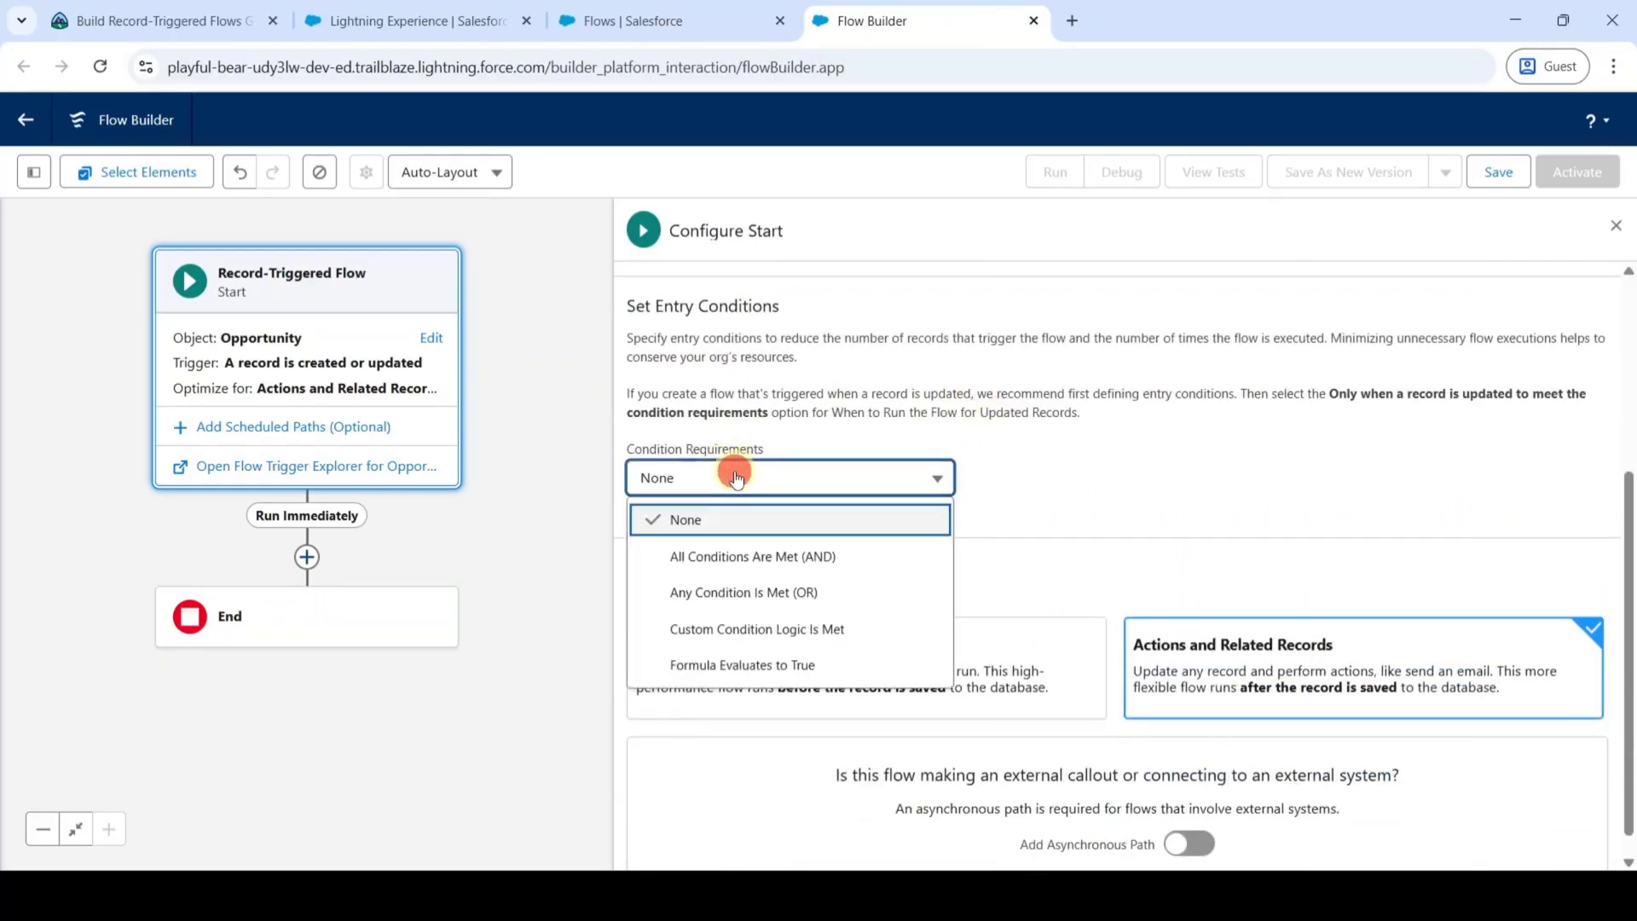
left_click(745, 558)
scroll(1030, 459, "down", 1)
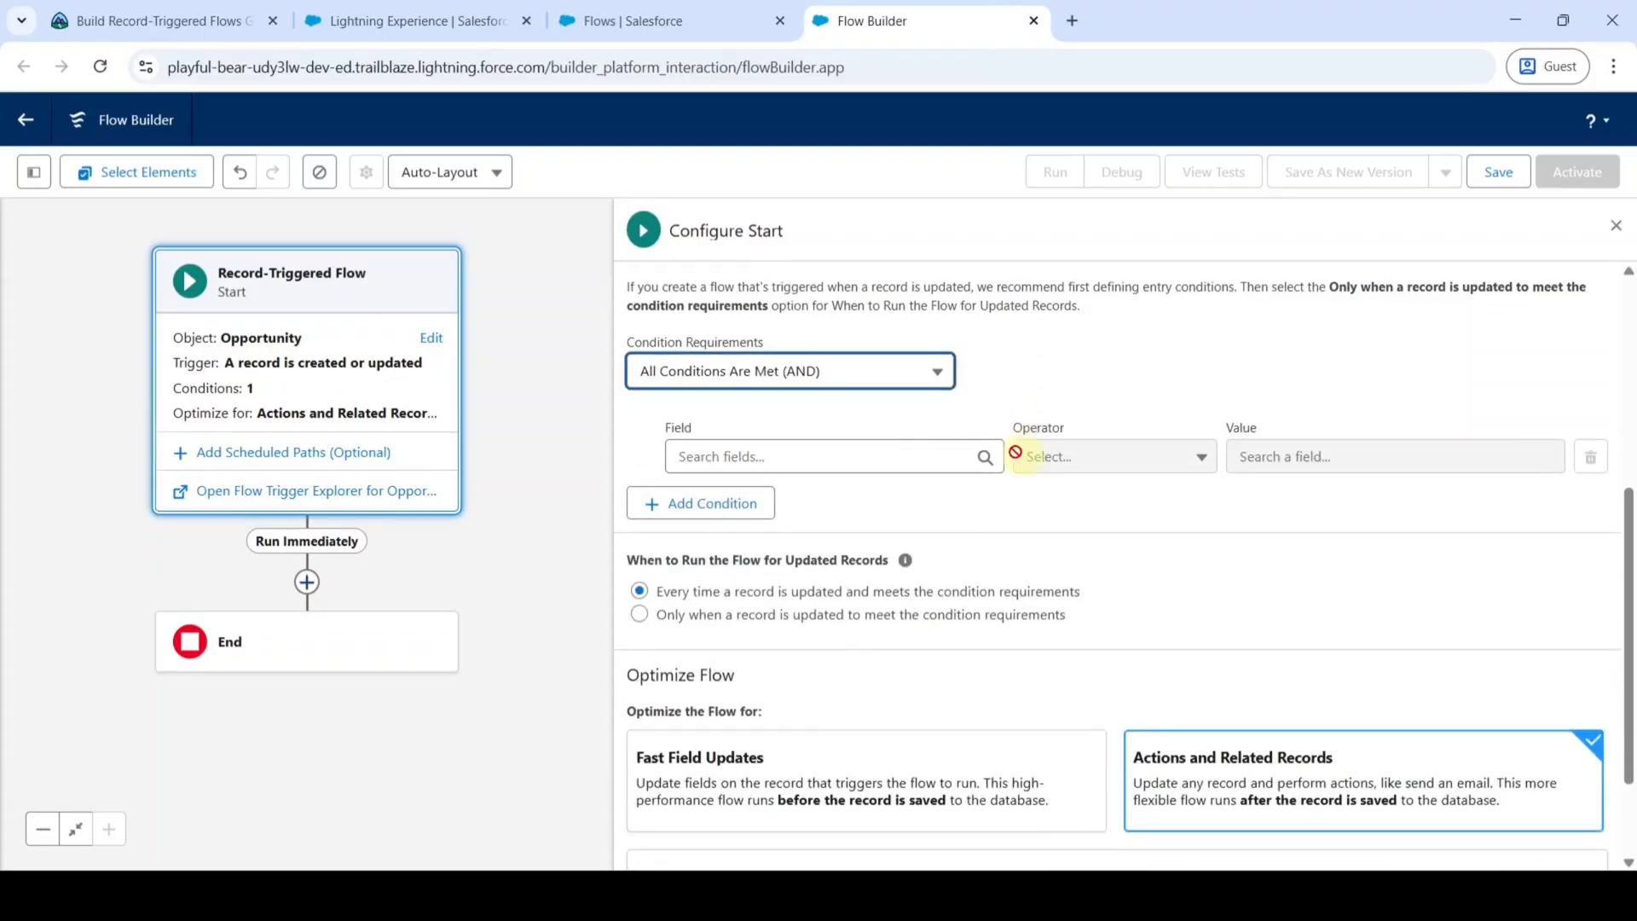
Add the entry condition Stage Equals Negotiation/Review
left_click(814, 457)
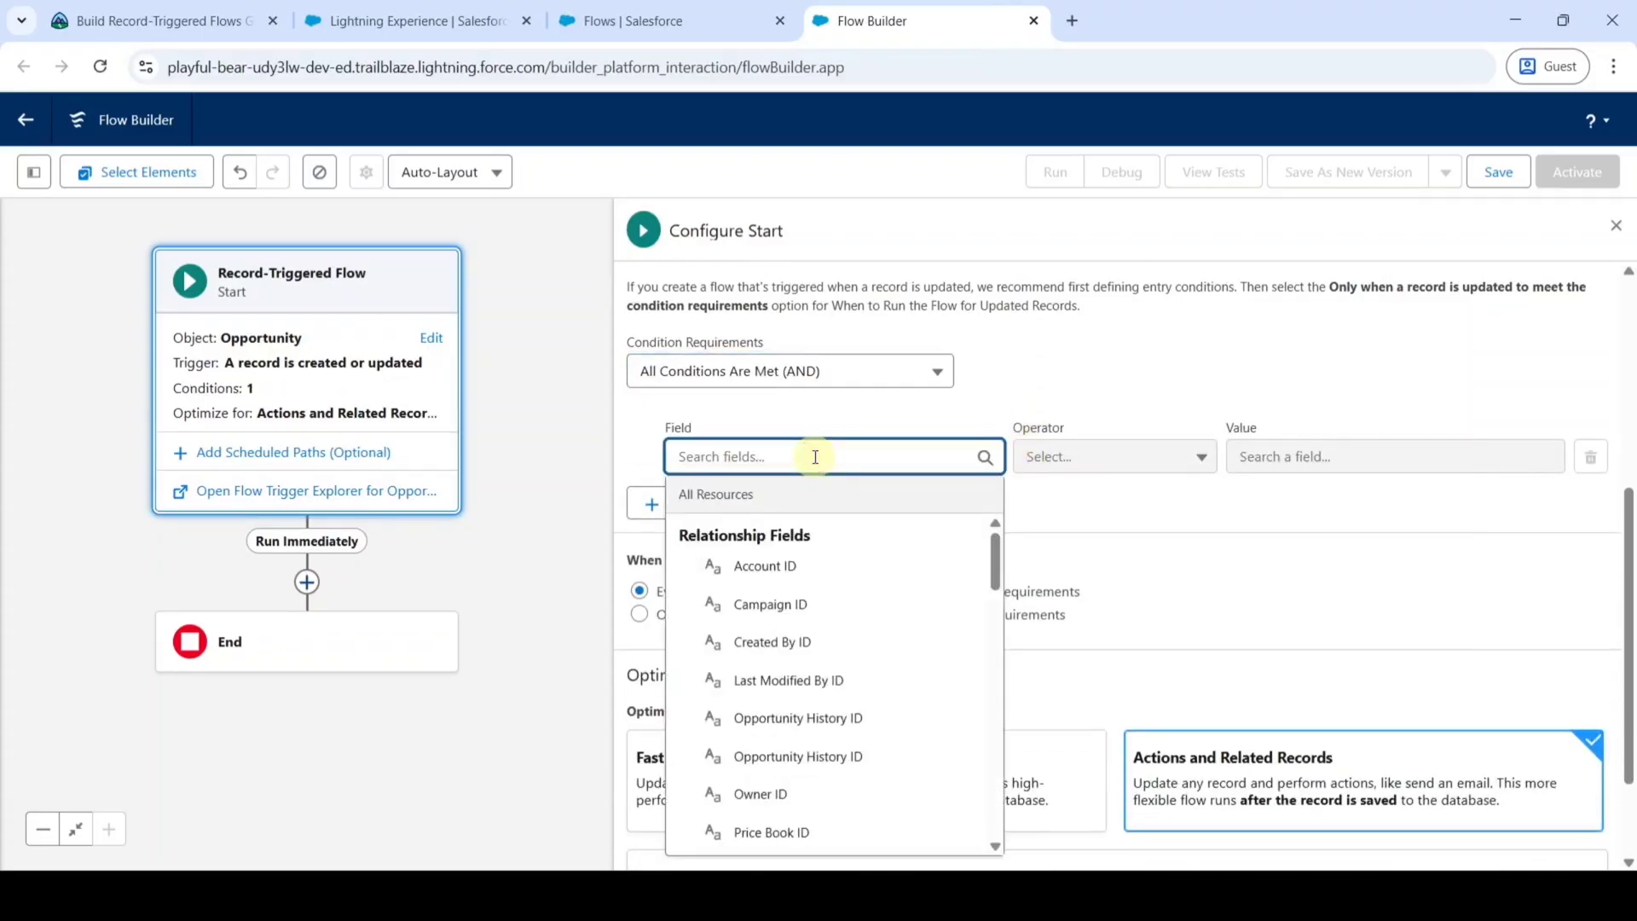
type("stage")
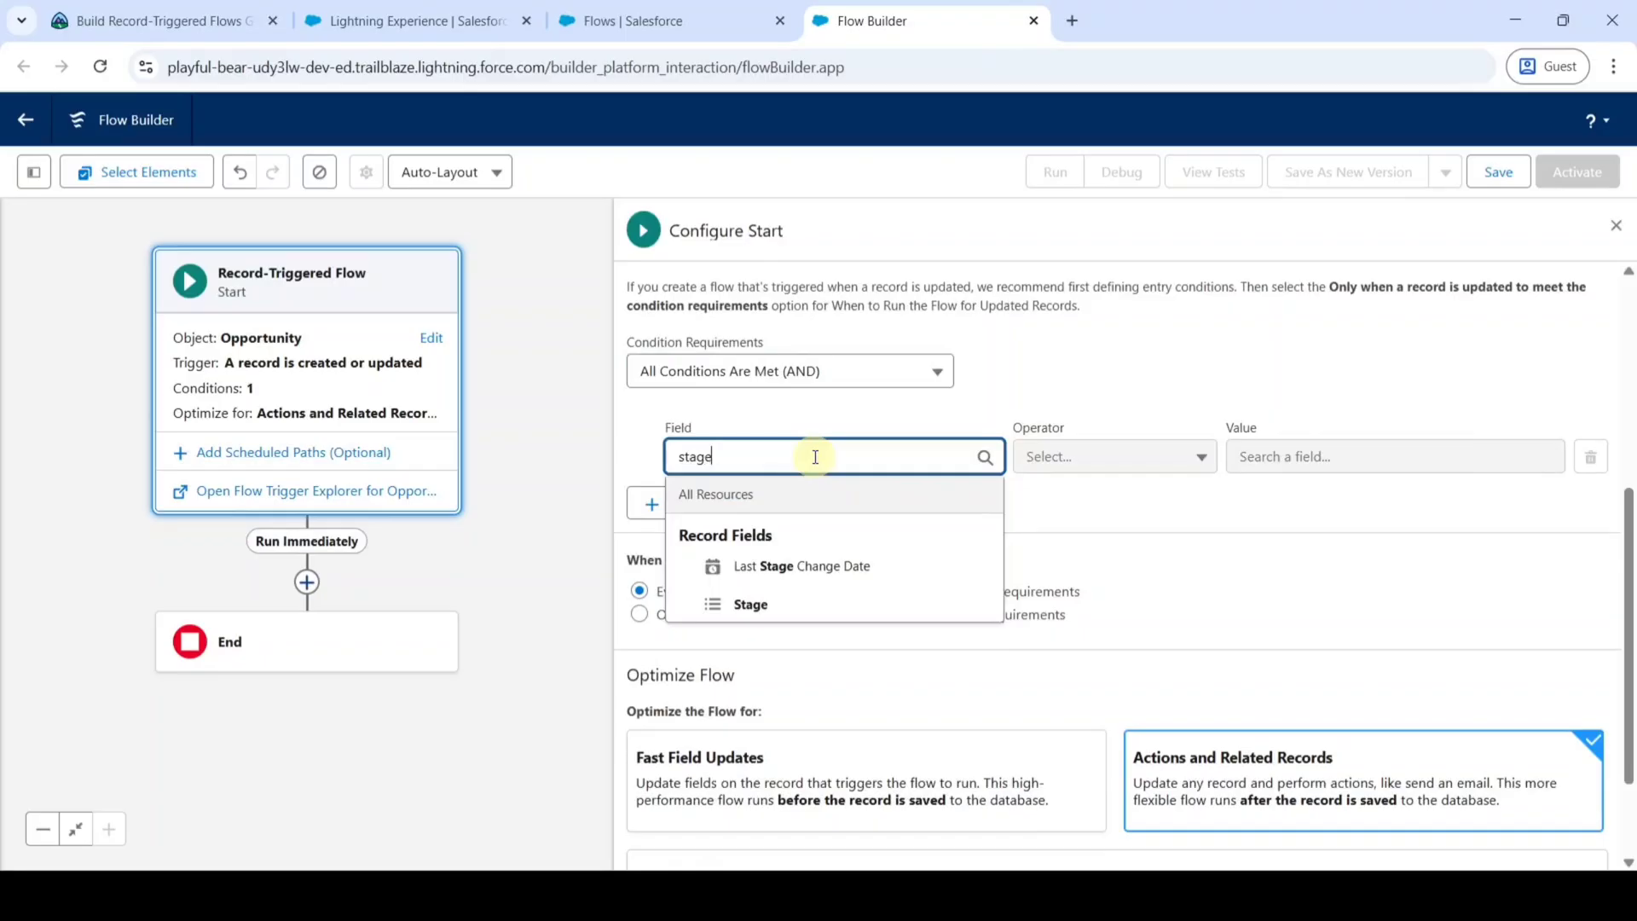
left_click(742, 603)
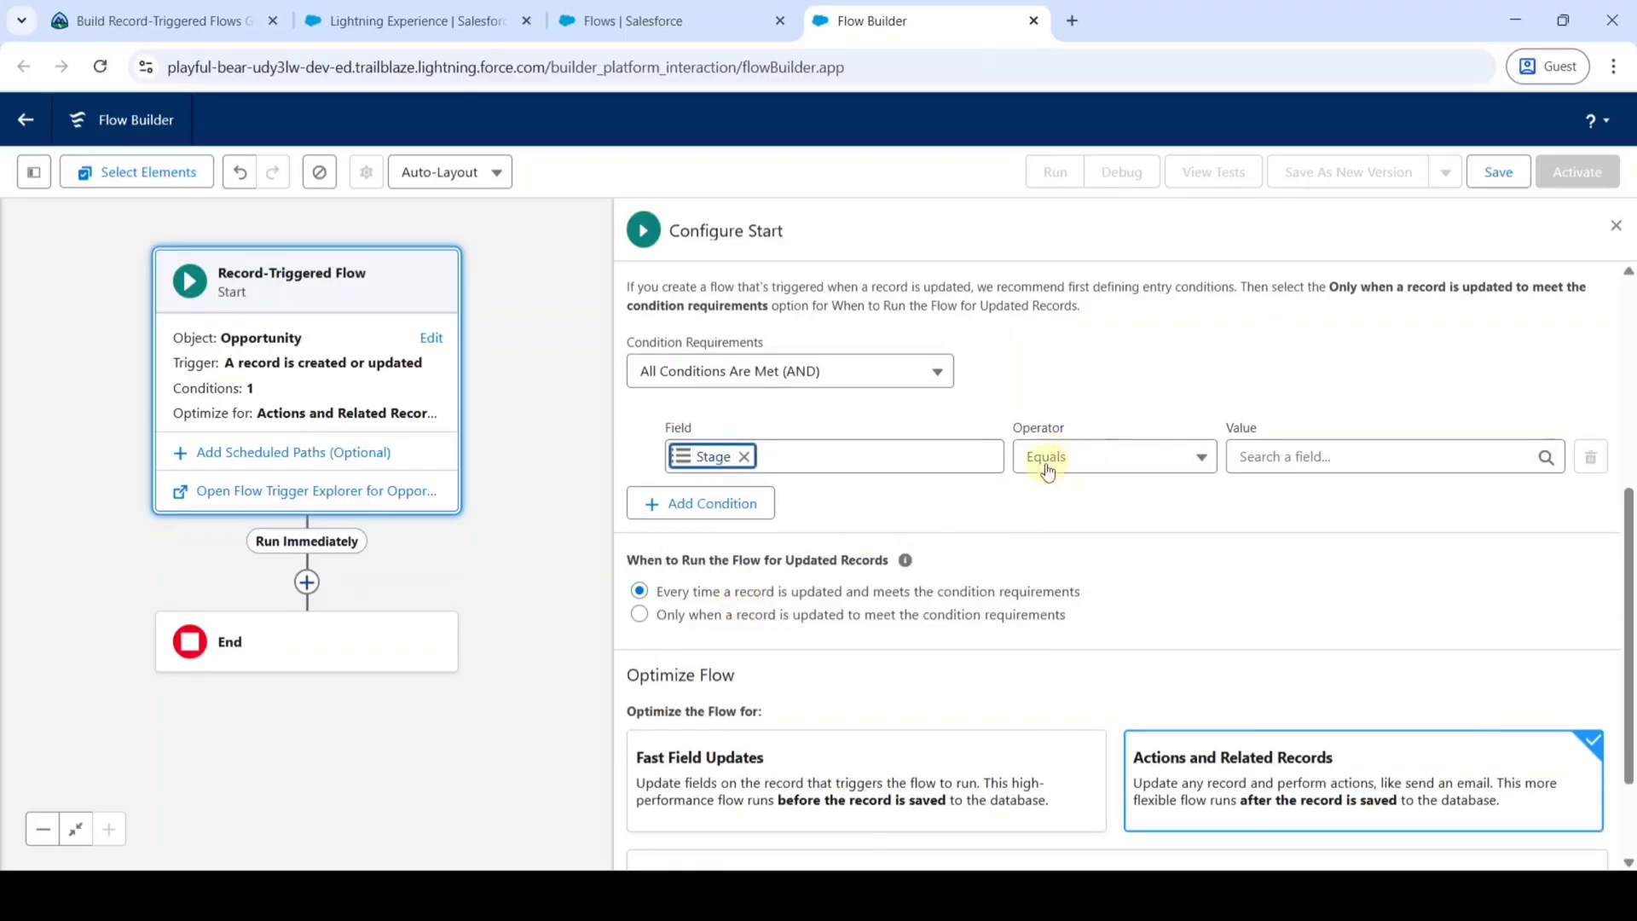
left_click(1283, 459)
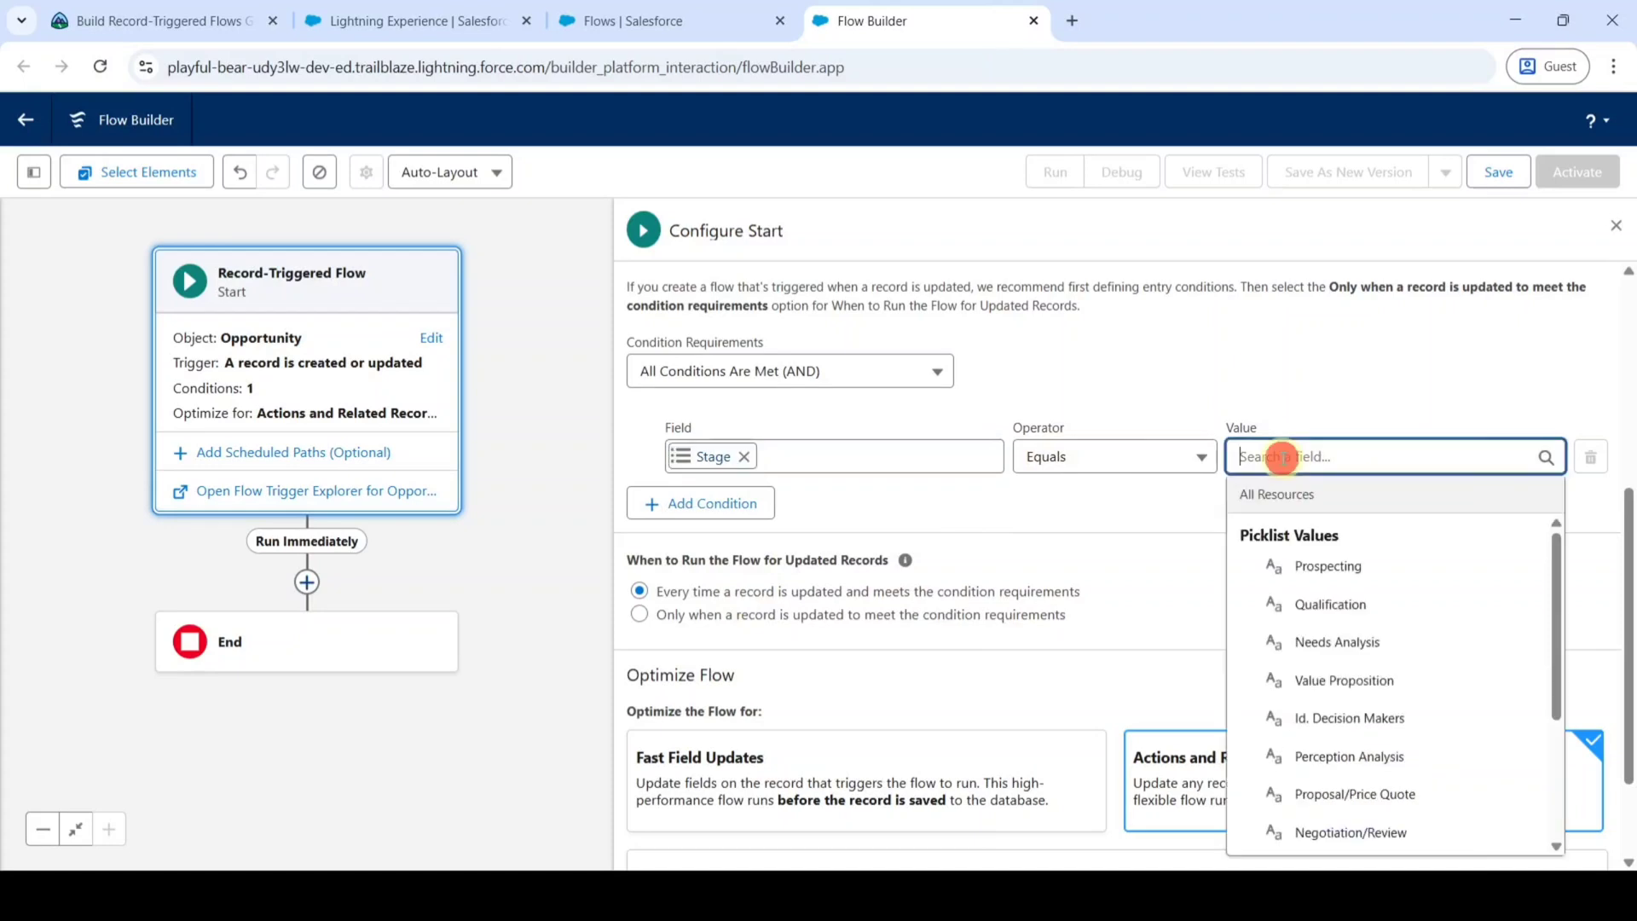
type("ne")
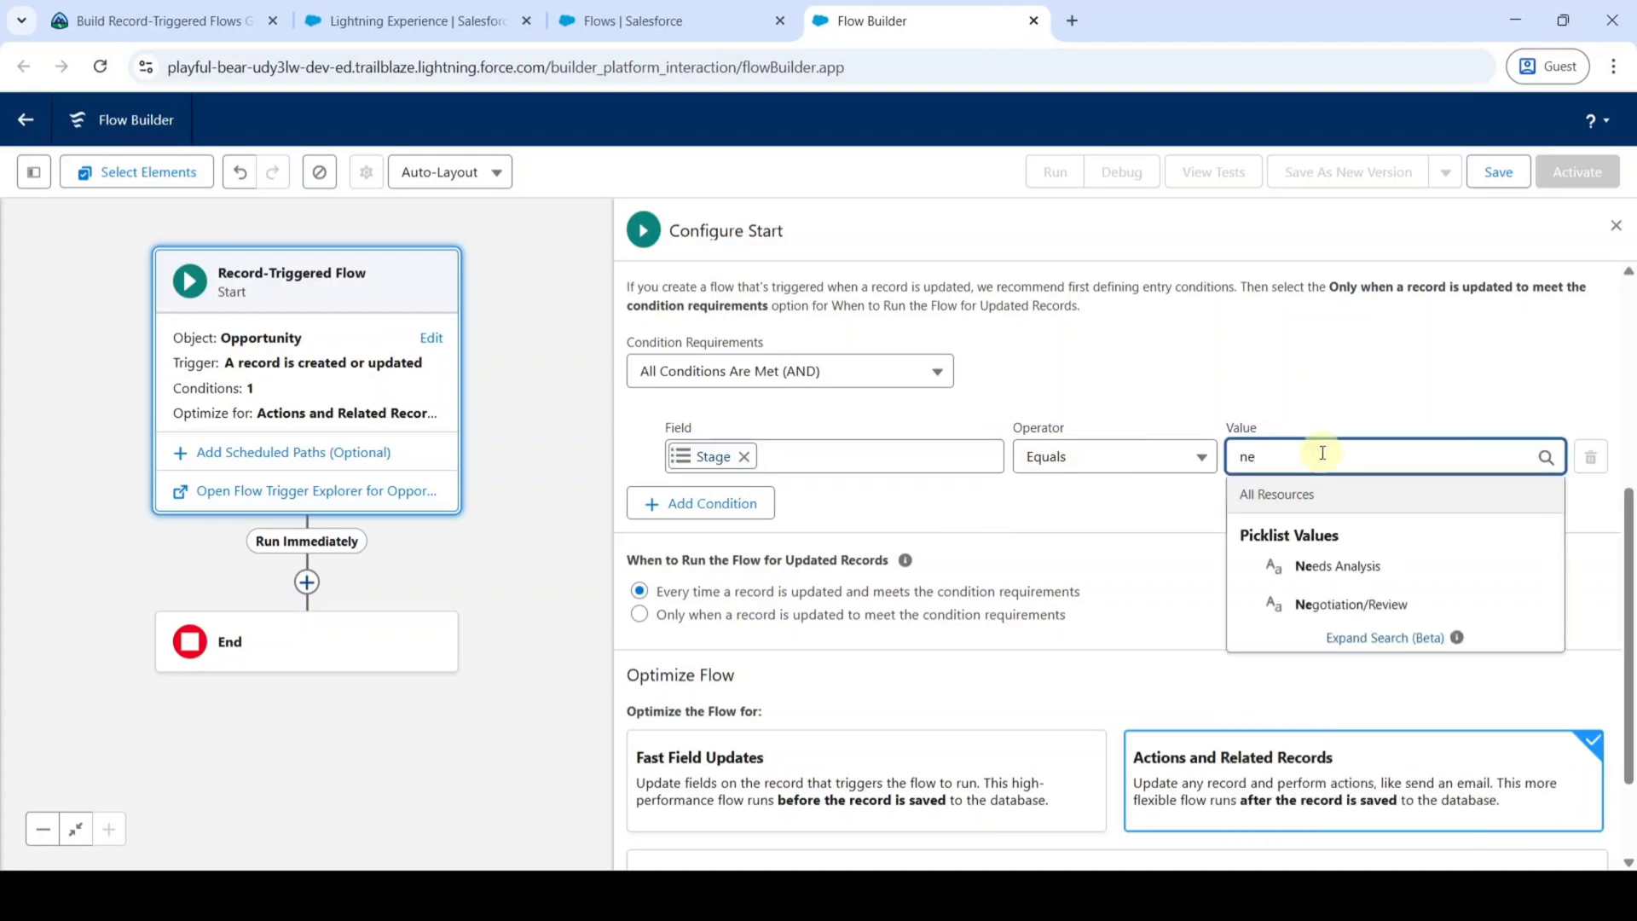
left_click(1292, 607)
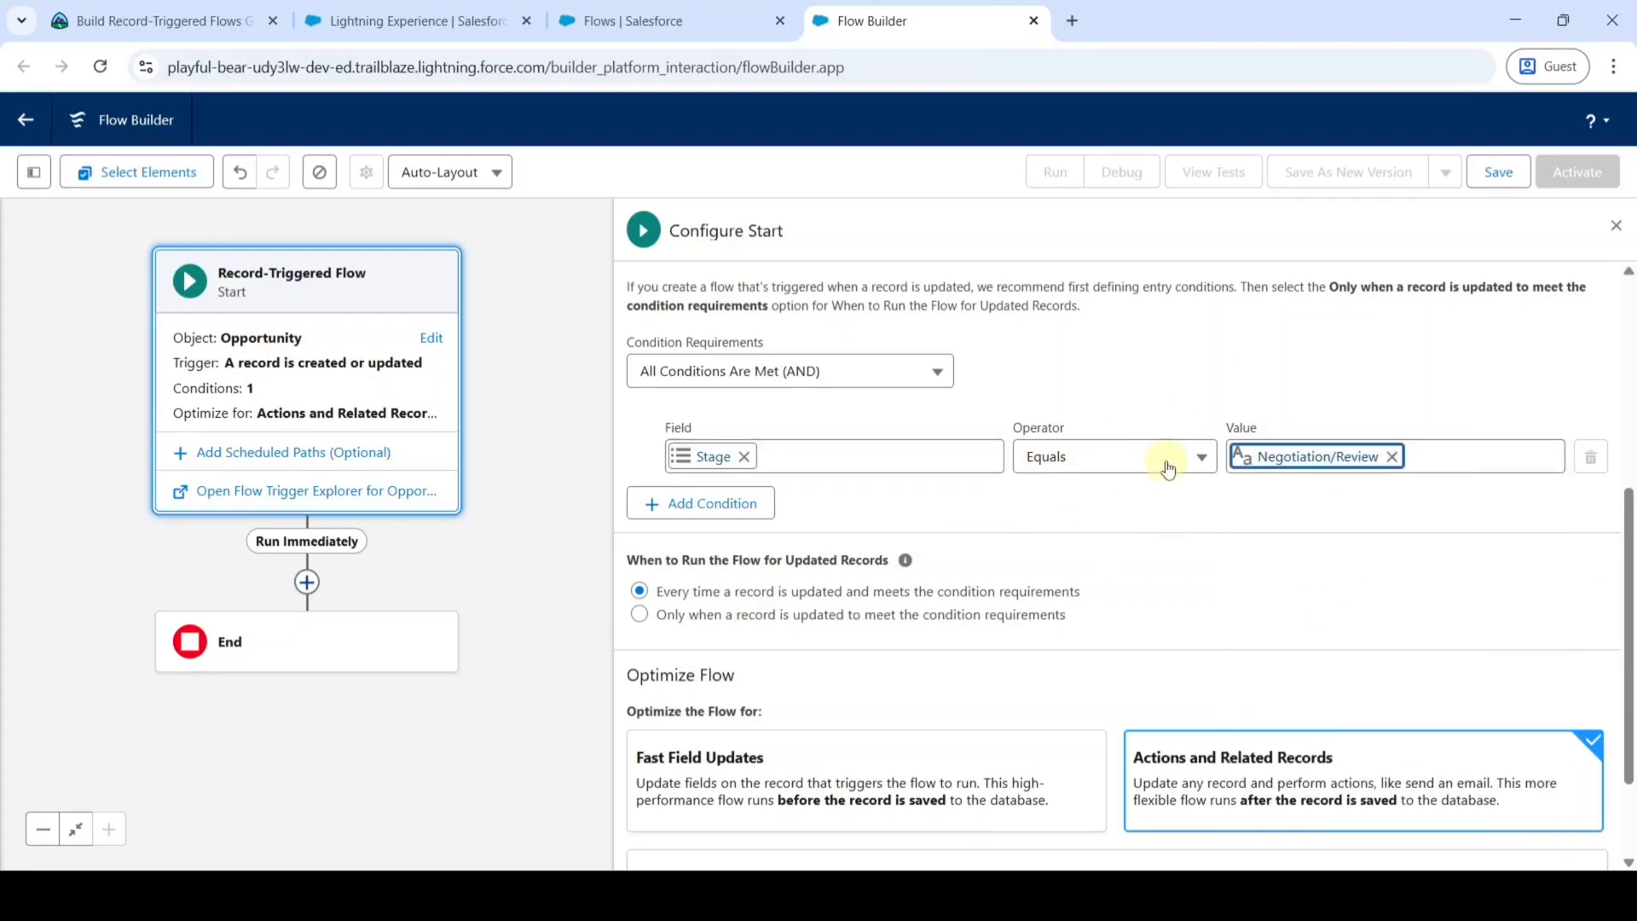
Add a second condition Amount Greater Than 100000, copying the value from the challenge
left_click(682, 503)
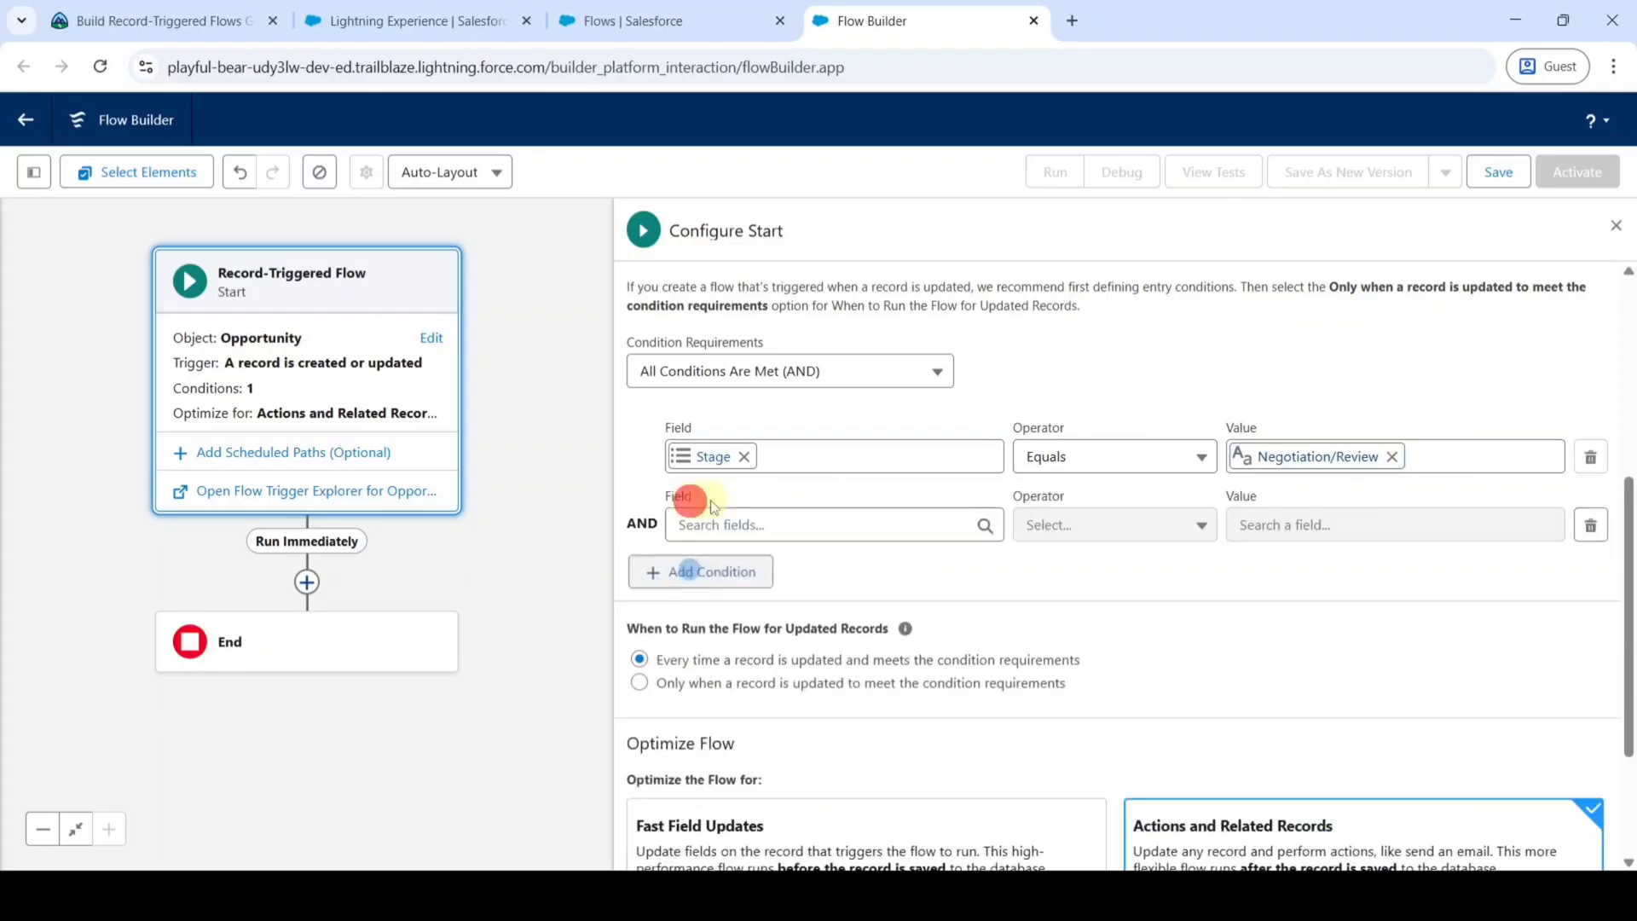
left_click(781, 412)
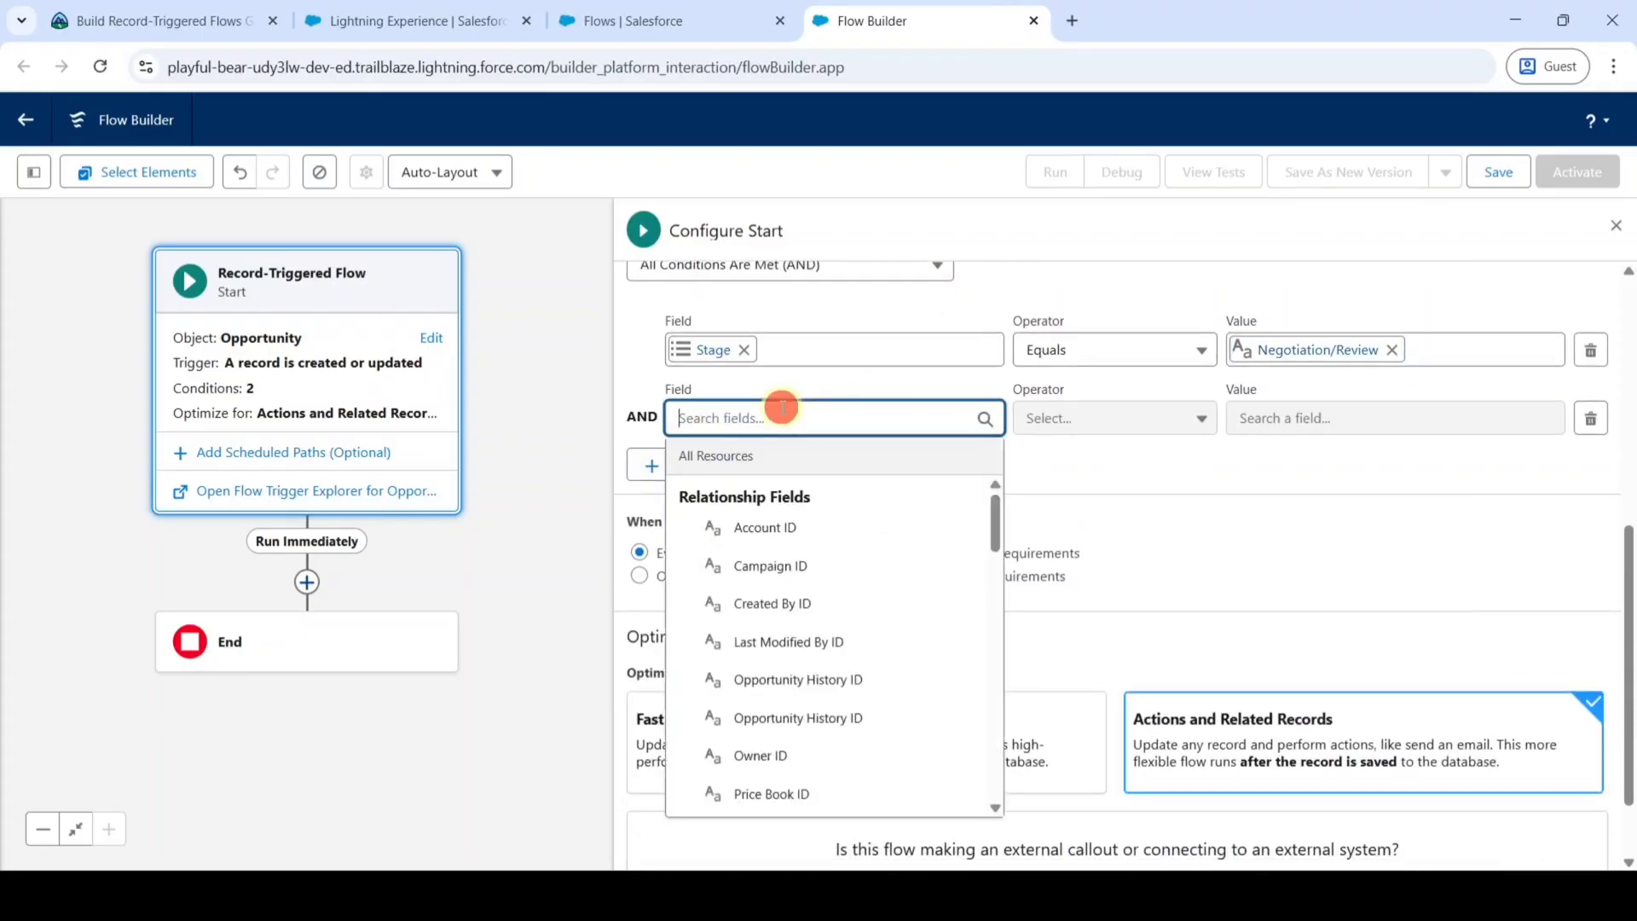
type("amount")
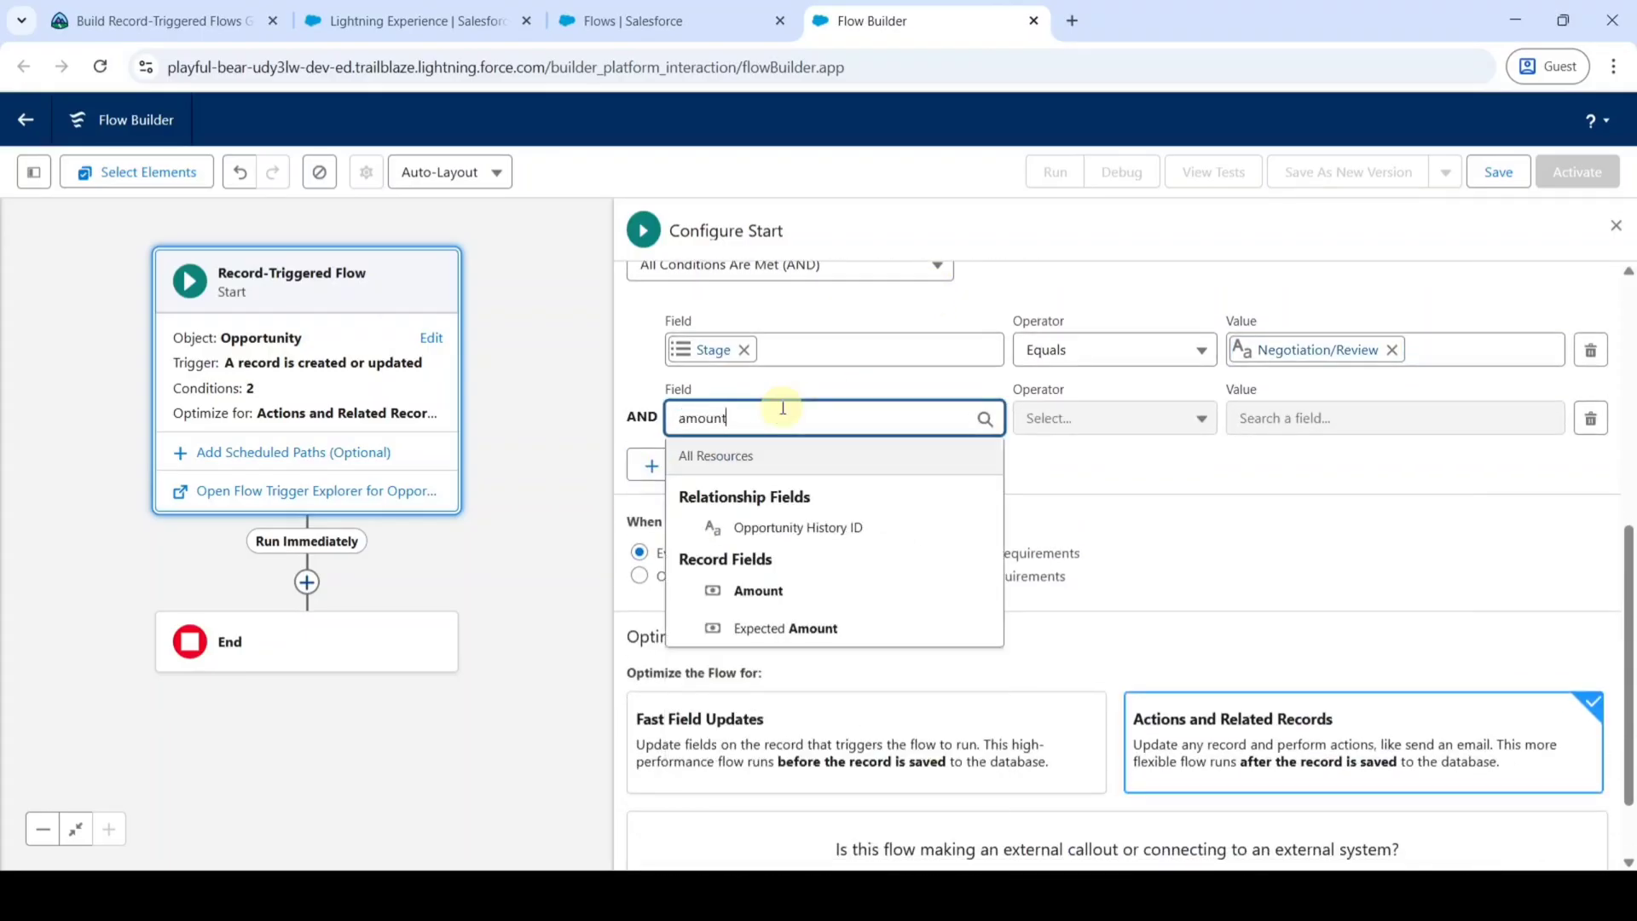
left_click(788, 589)
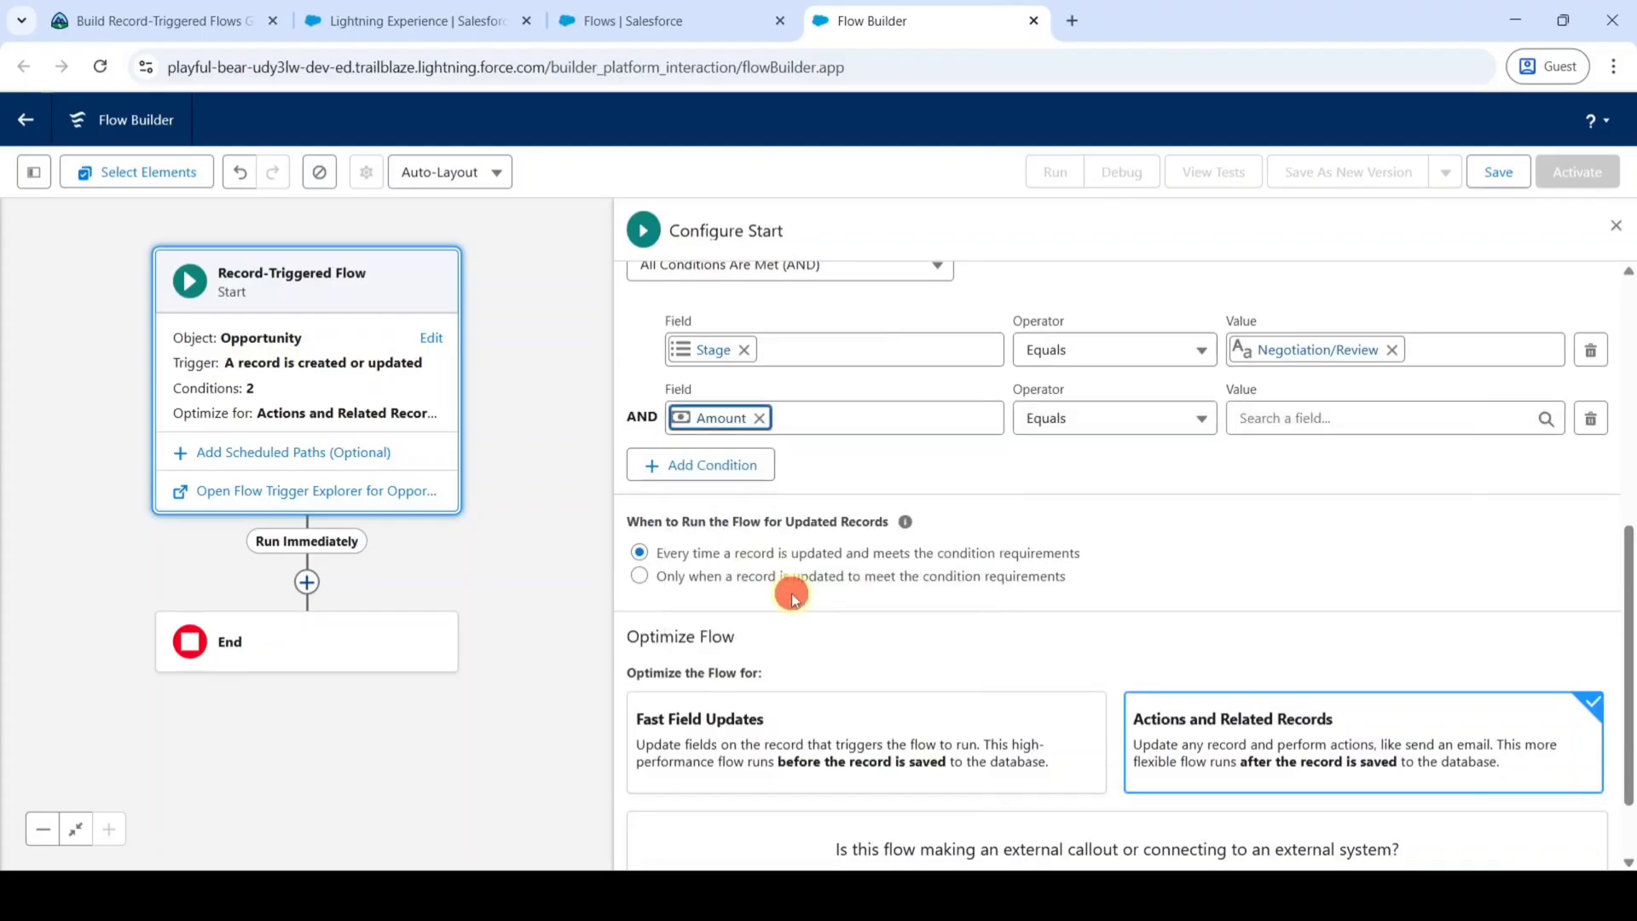
left_click(1072, 415)
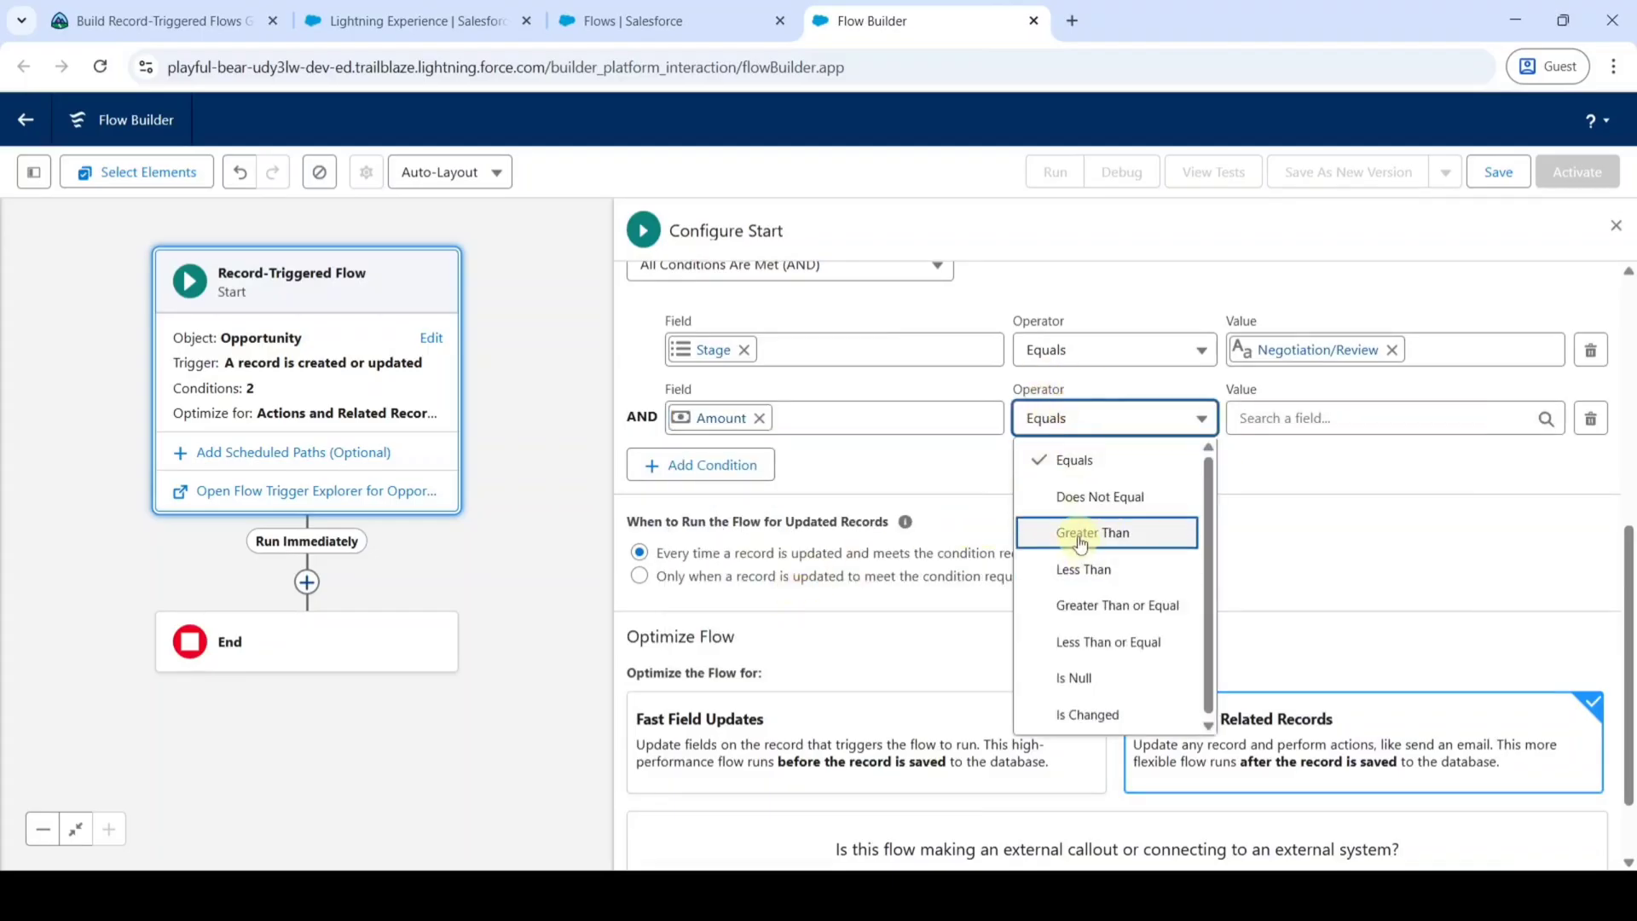
left_click(1080, 542)
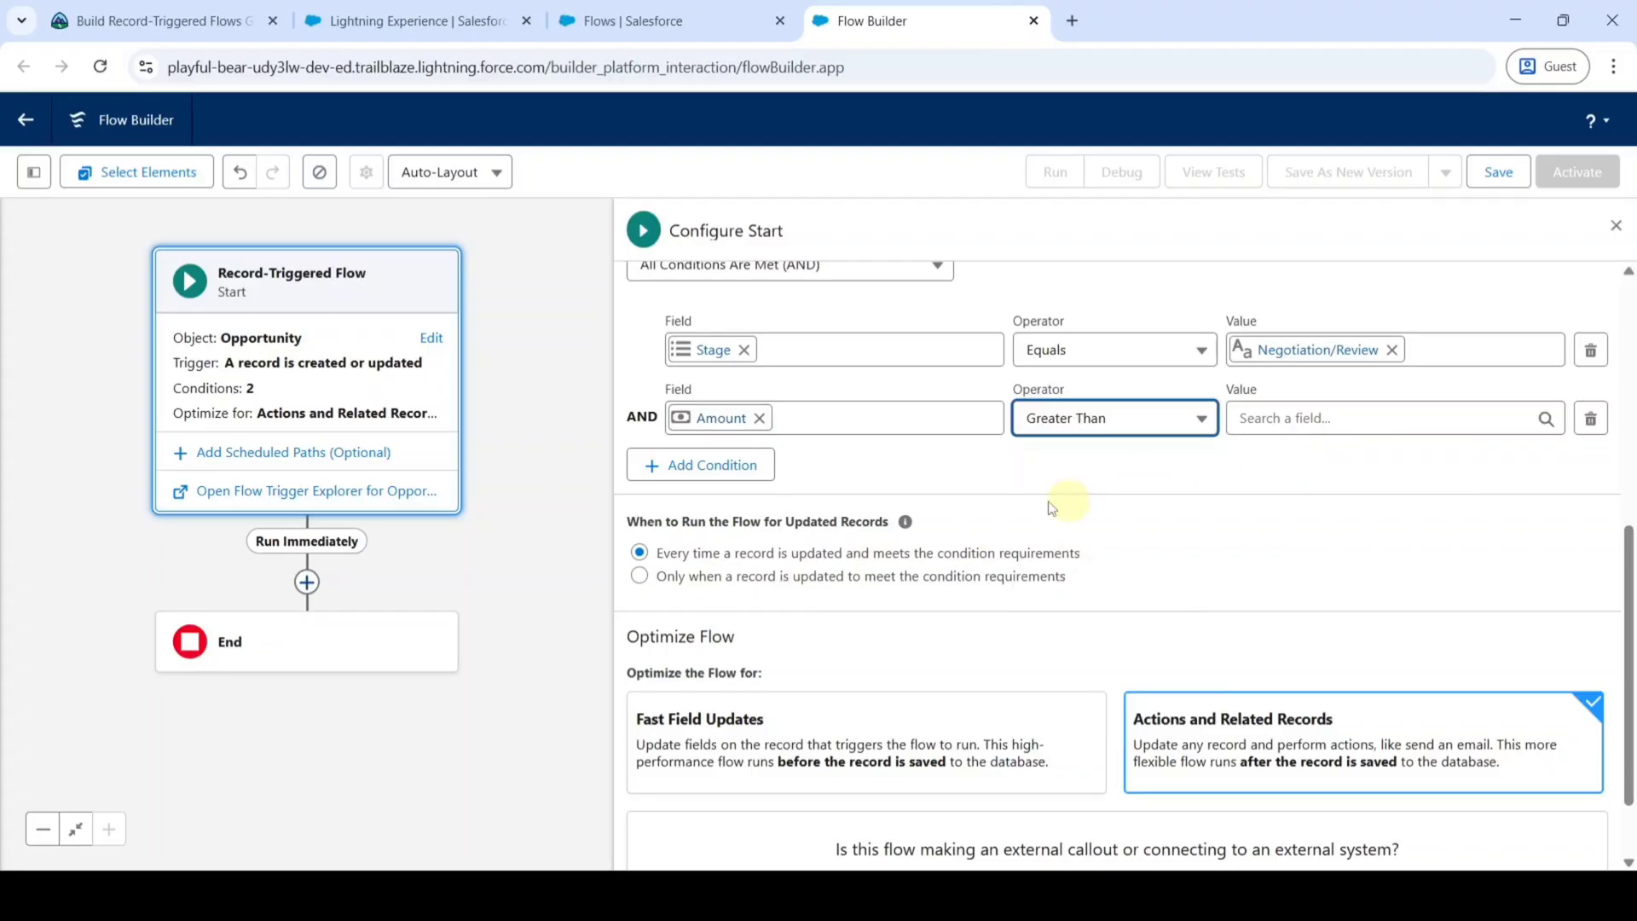
left_click(154, 21)
scroll(588, 477, "down", 4)
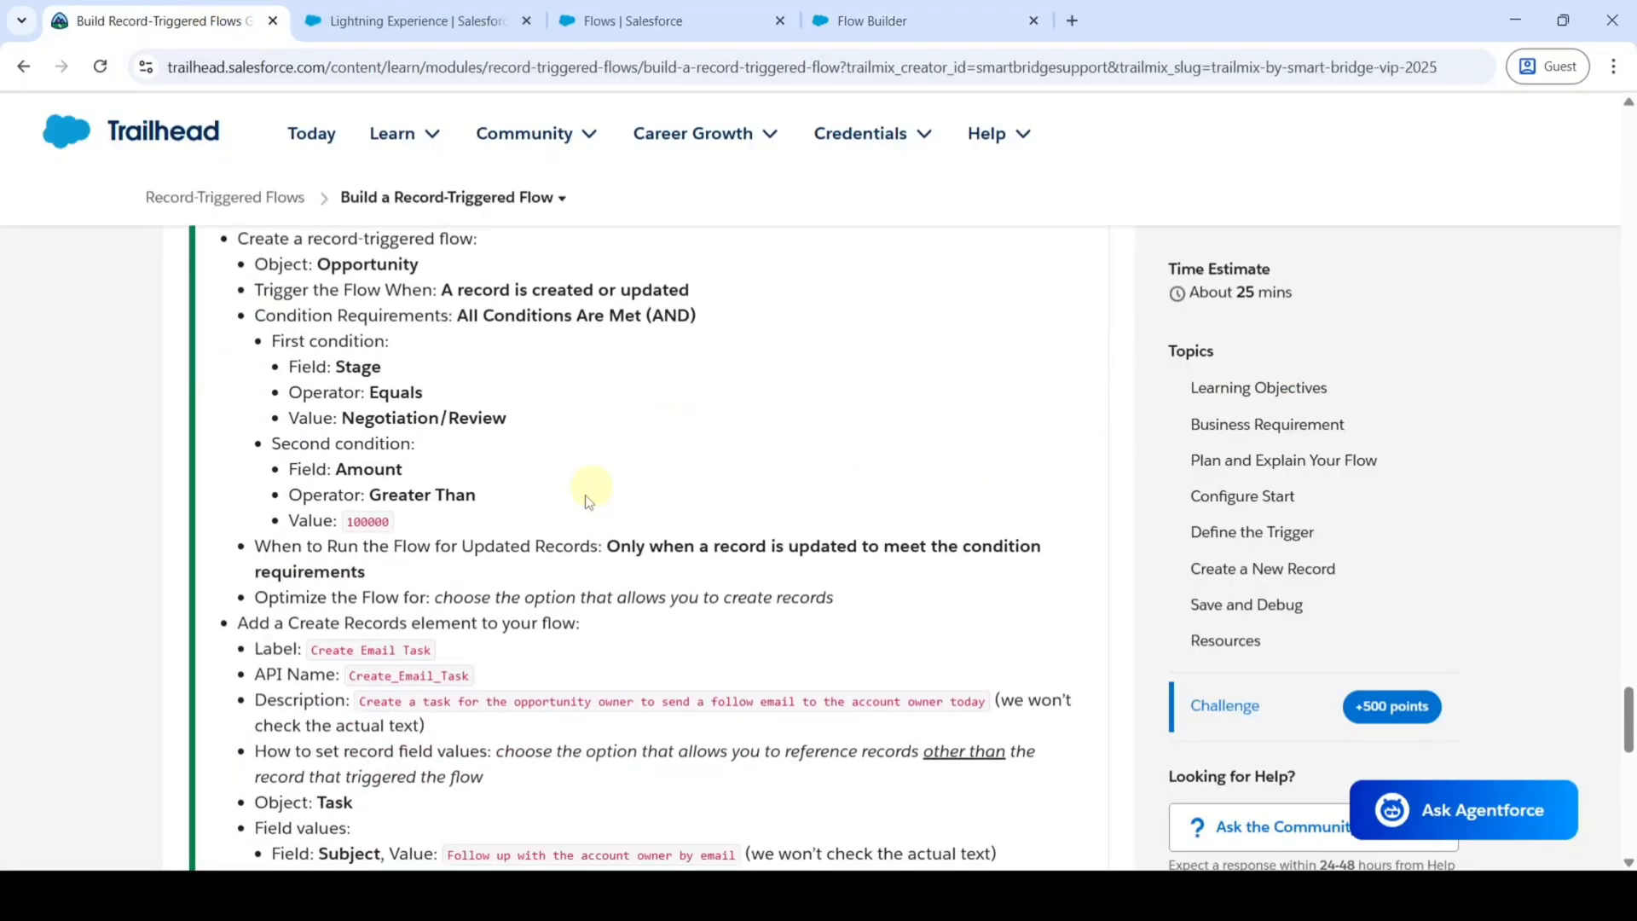
double_click(350, 522)
key("ctrl+c")
left_click(849, 15)
left_click(1275, 418)
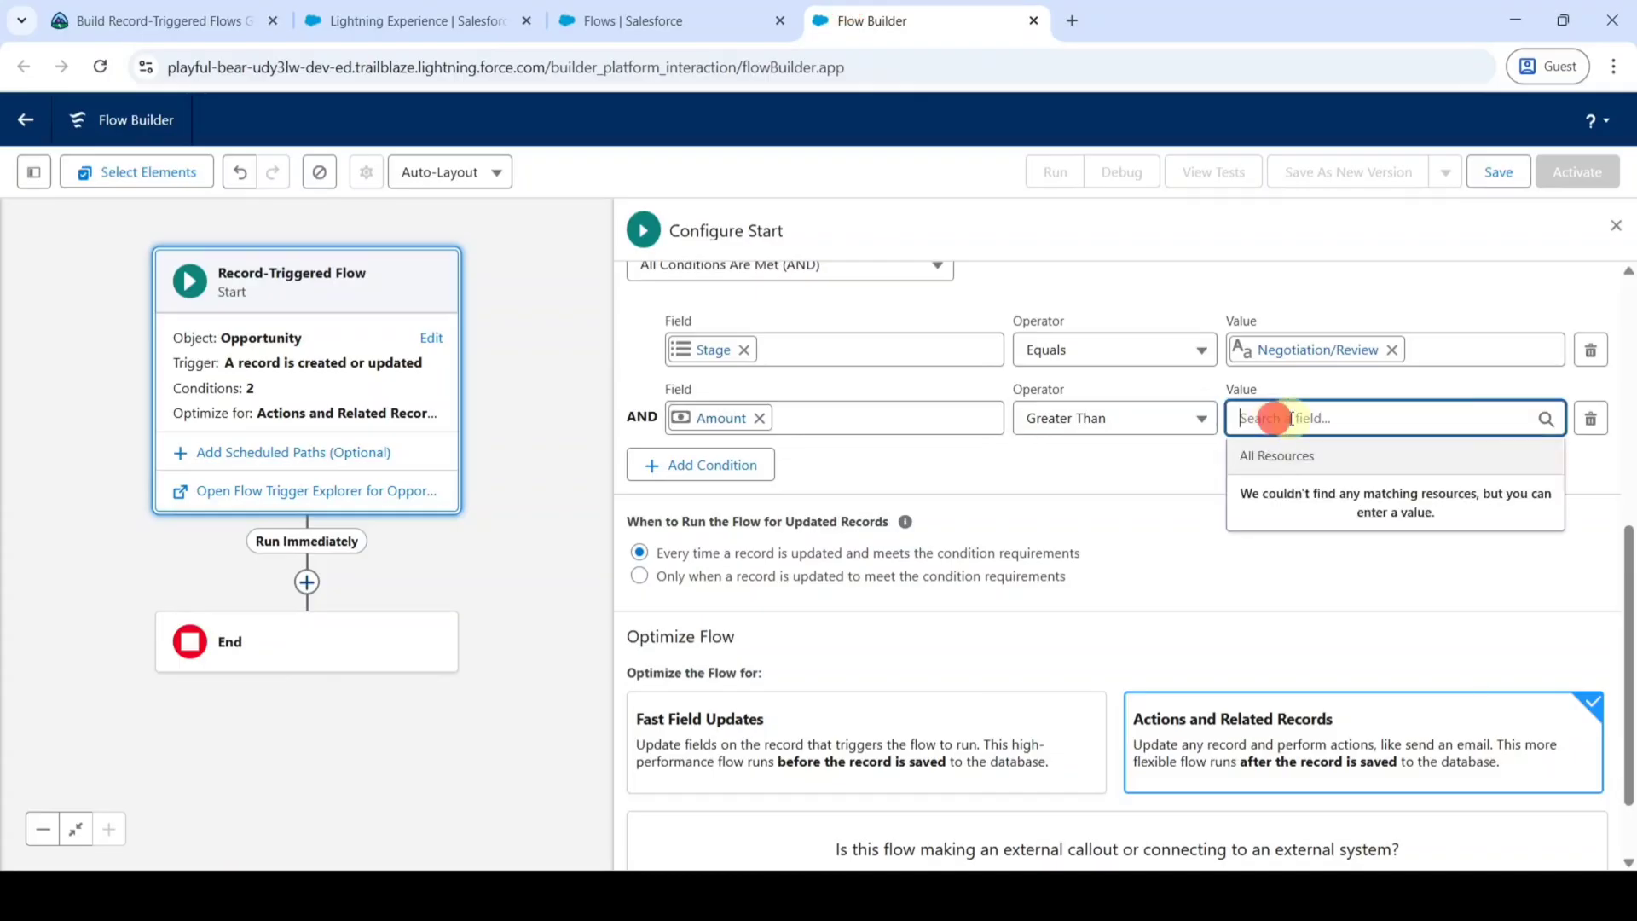
key("ctrl+v")
left_click(1181, 476)
Run only when a record is updated to meet the conditions, and close the Start settings
scroll(1182, 478, "down", 1)
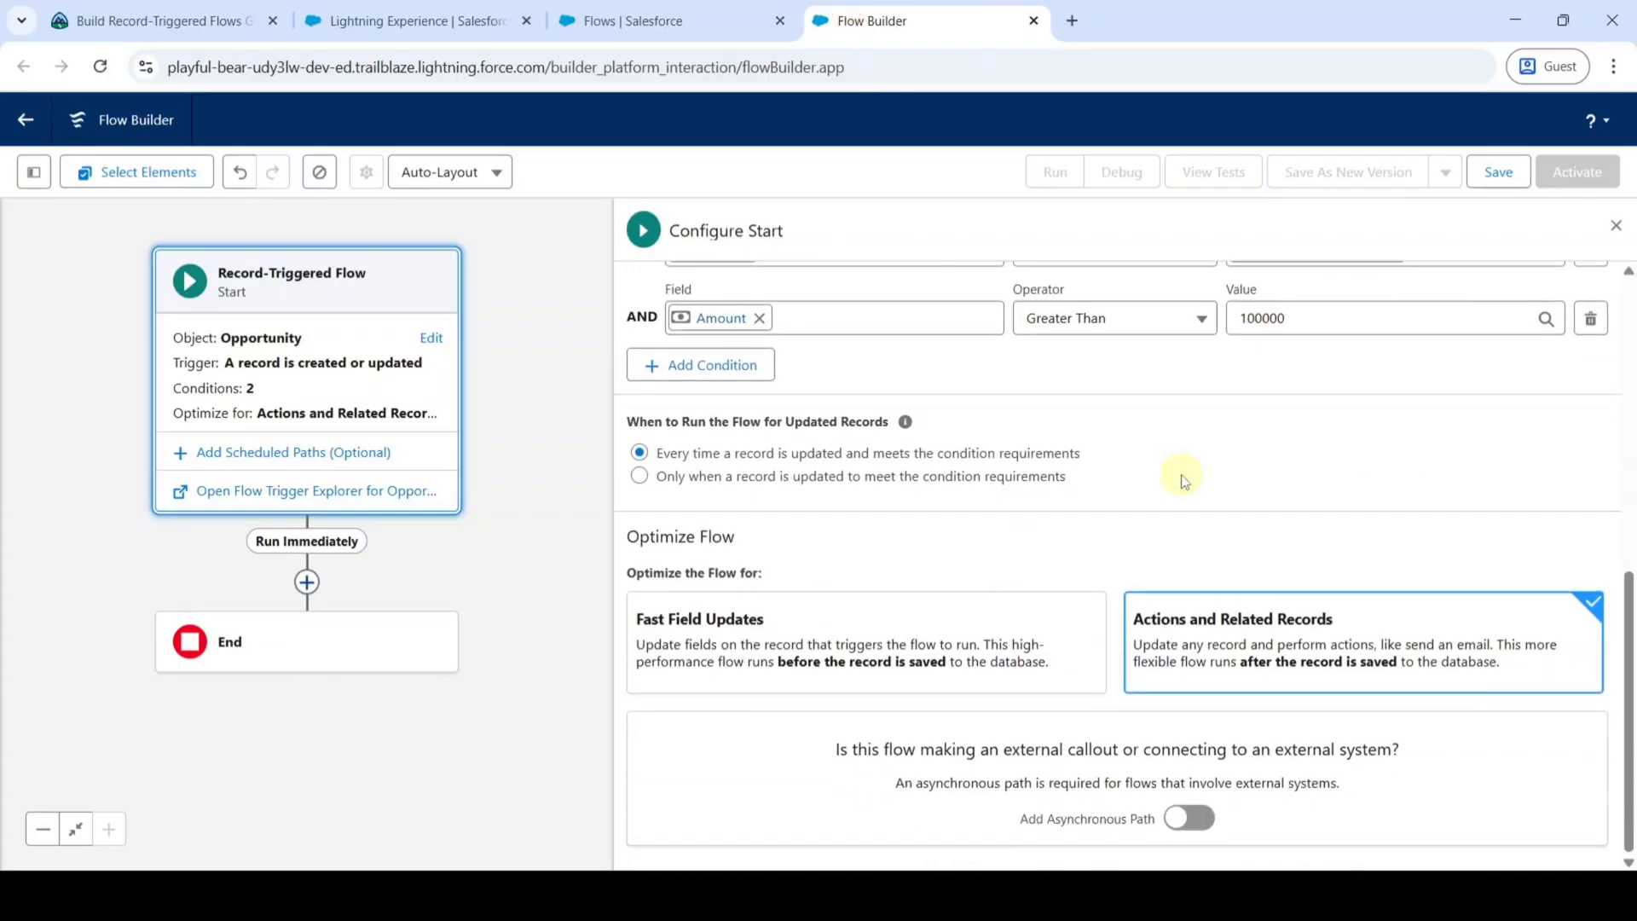
left_click(640, 477)
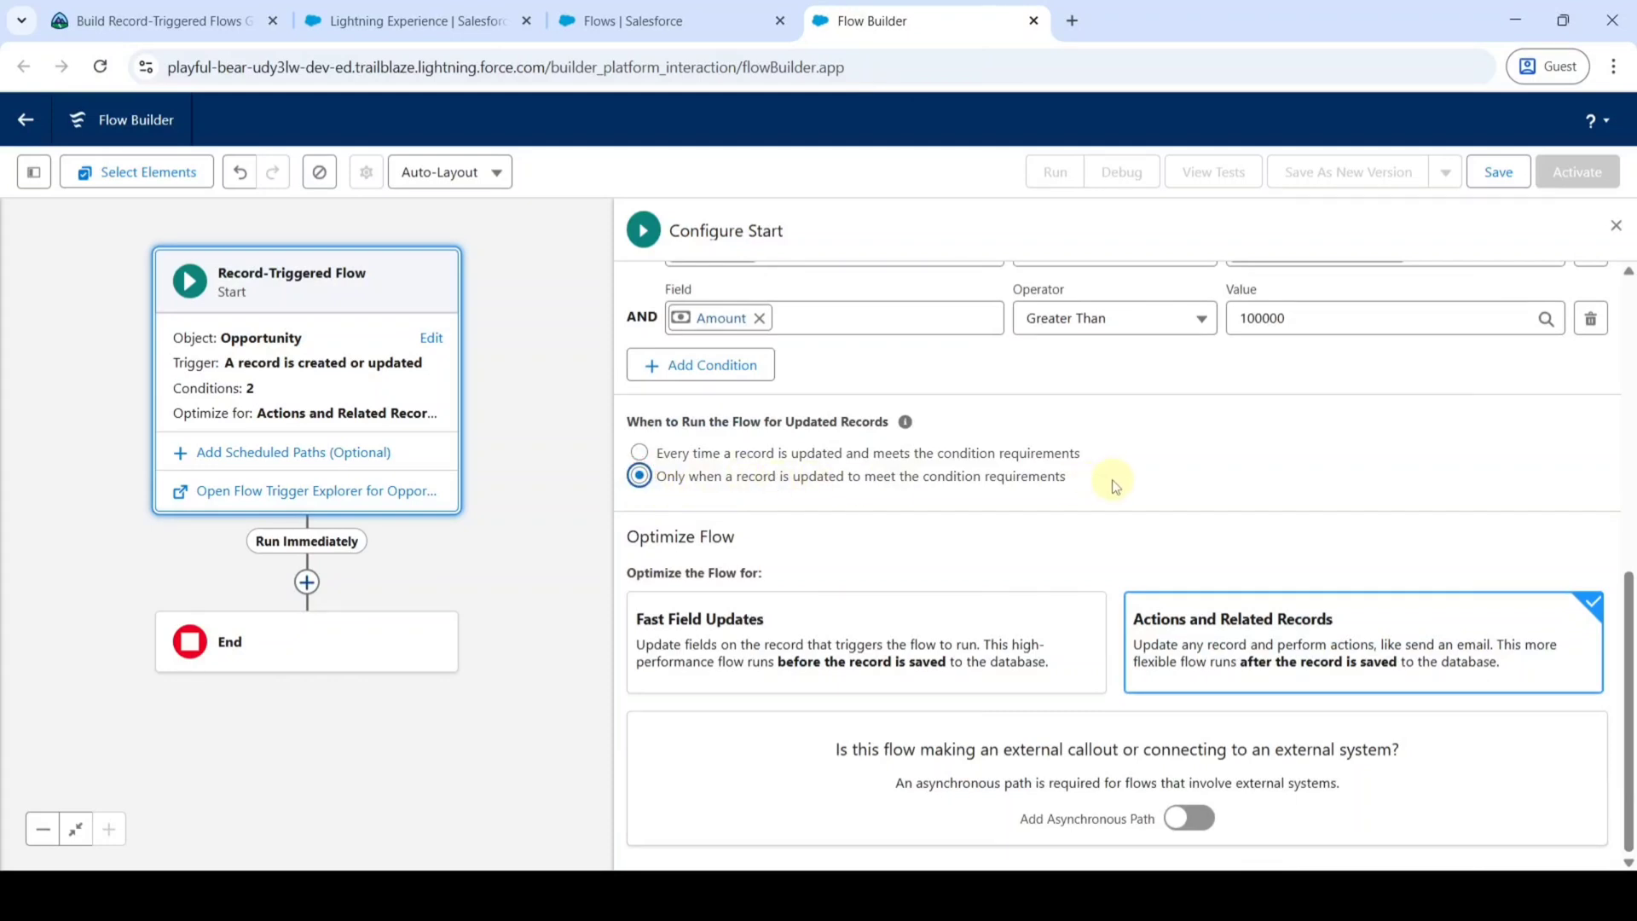
scroll(1114, 486, "up", 8)
scroll(1117, 490, "down", 4)
scroll(1120, 495, "up", 4)
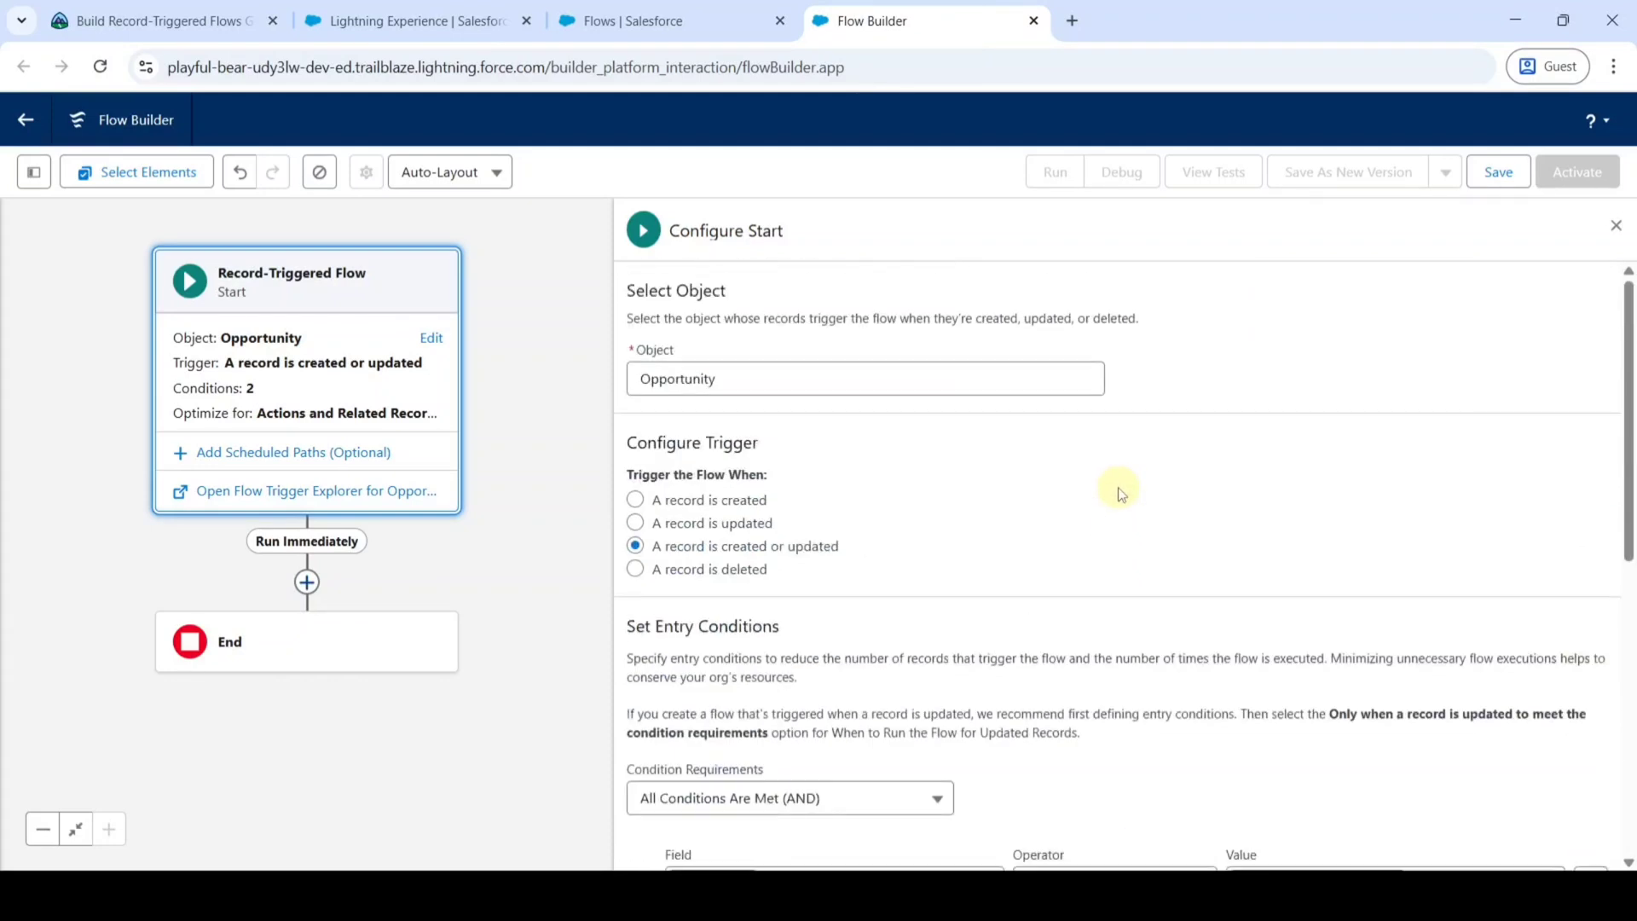
left_click(1614, 230)
Add a Create Records element after the Start element
left_click(560, 551)
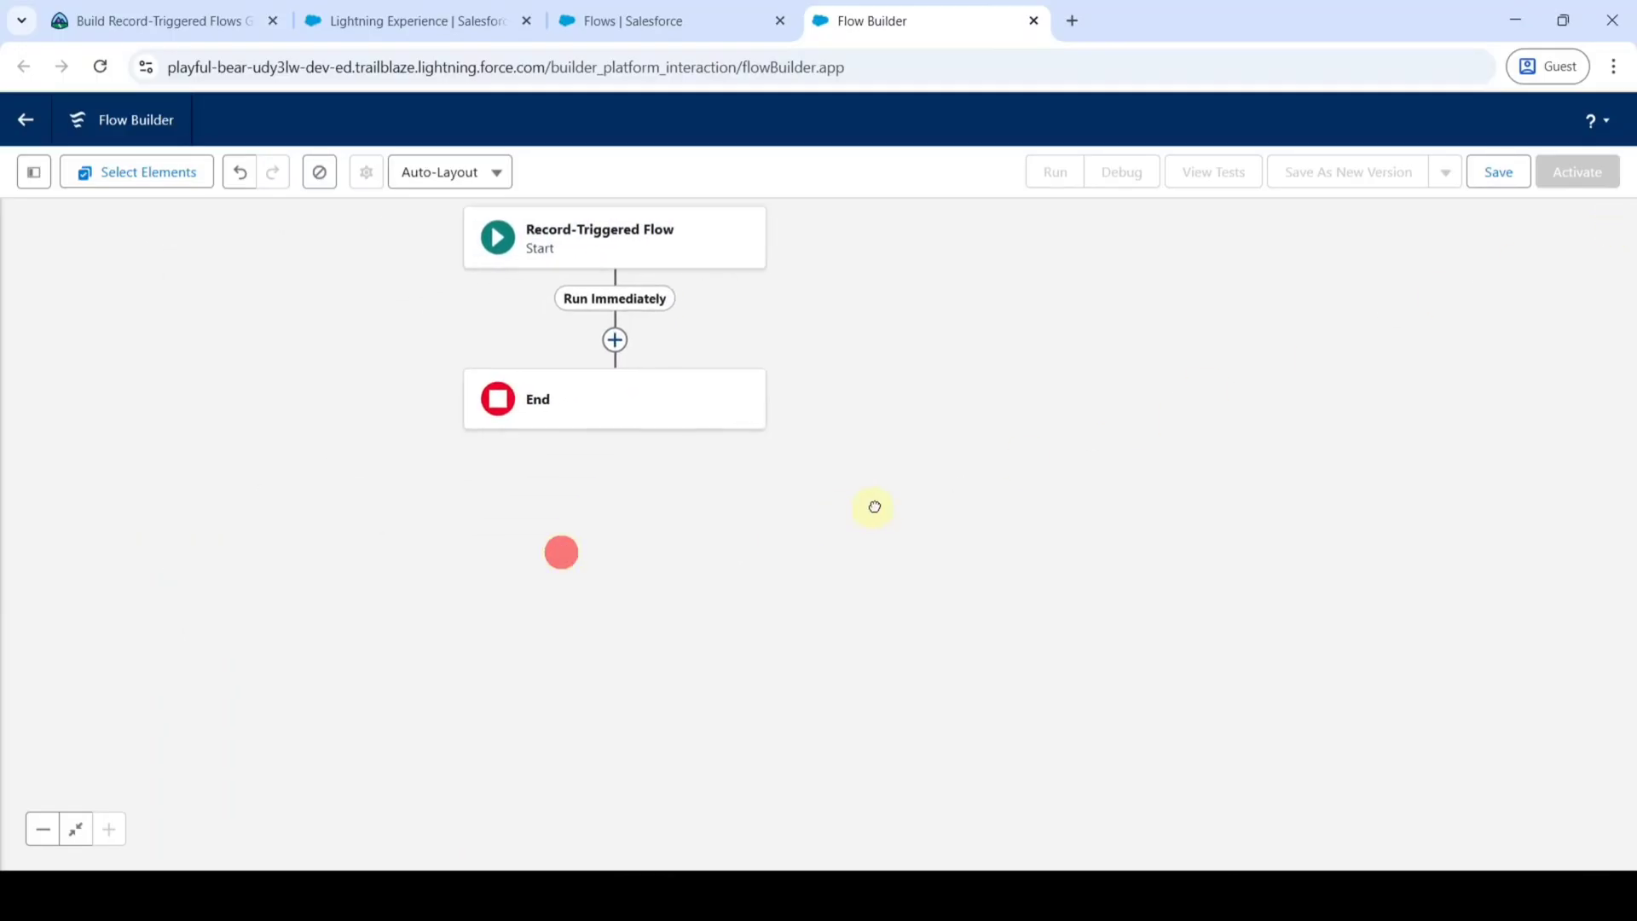
left_click_drag(771, 354, 866, 395)
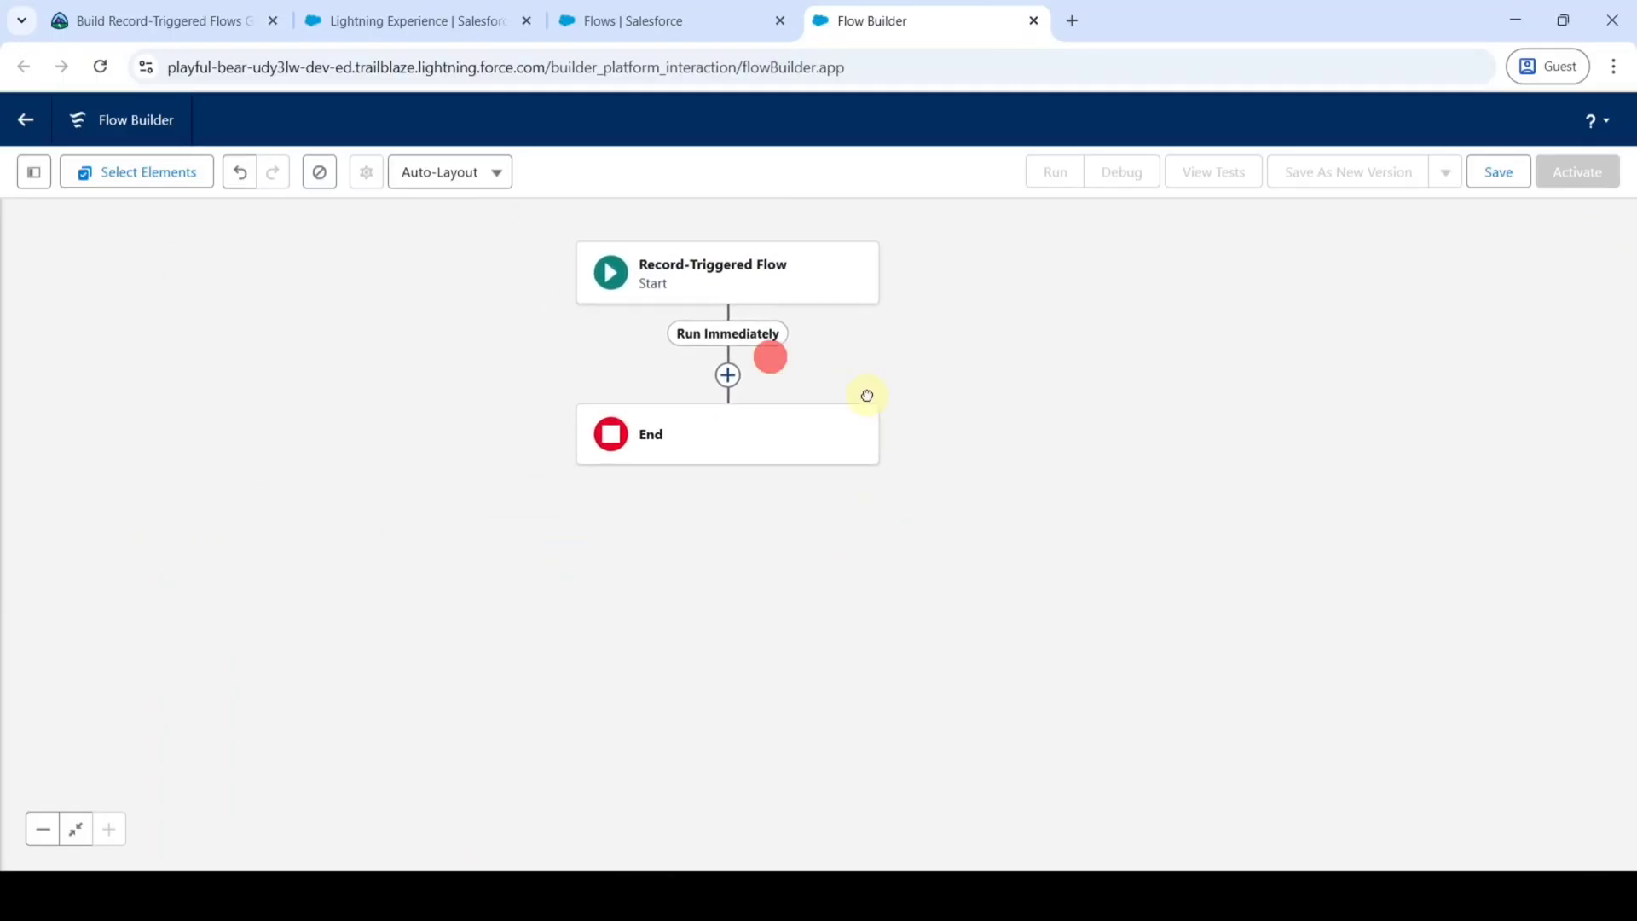
left_click(727, 376)
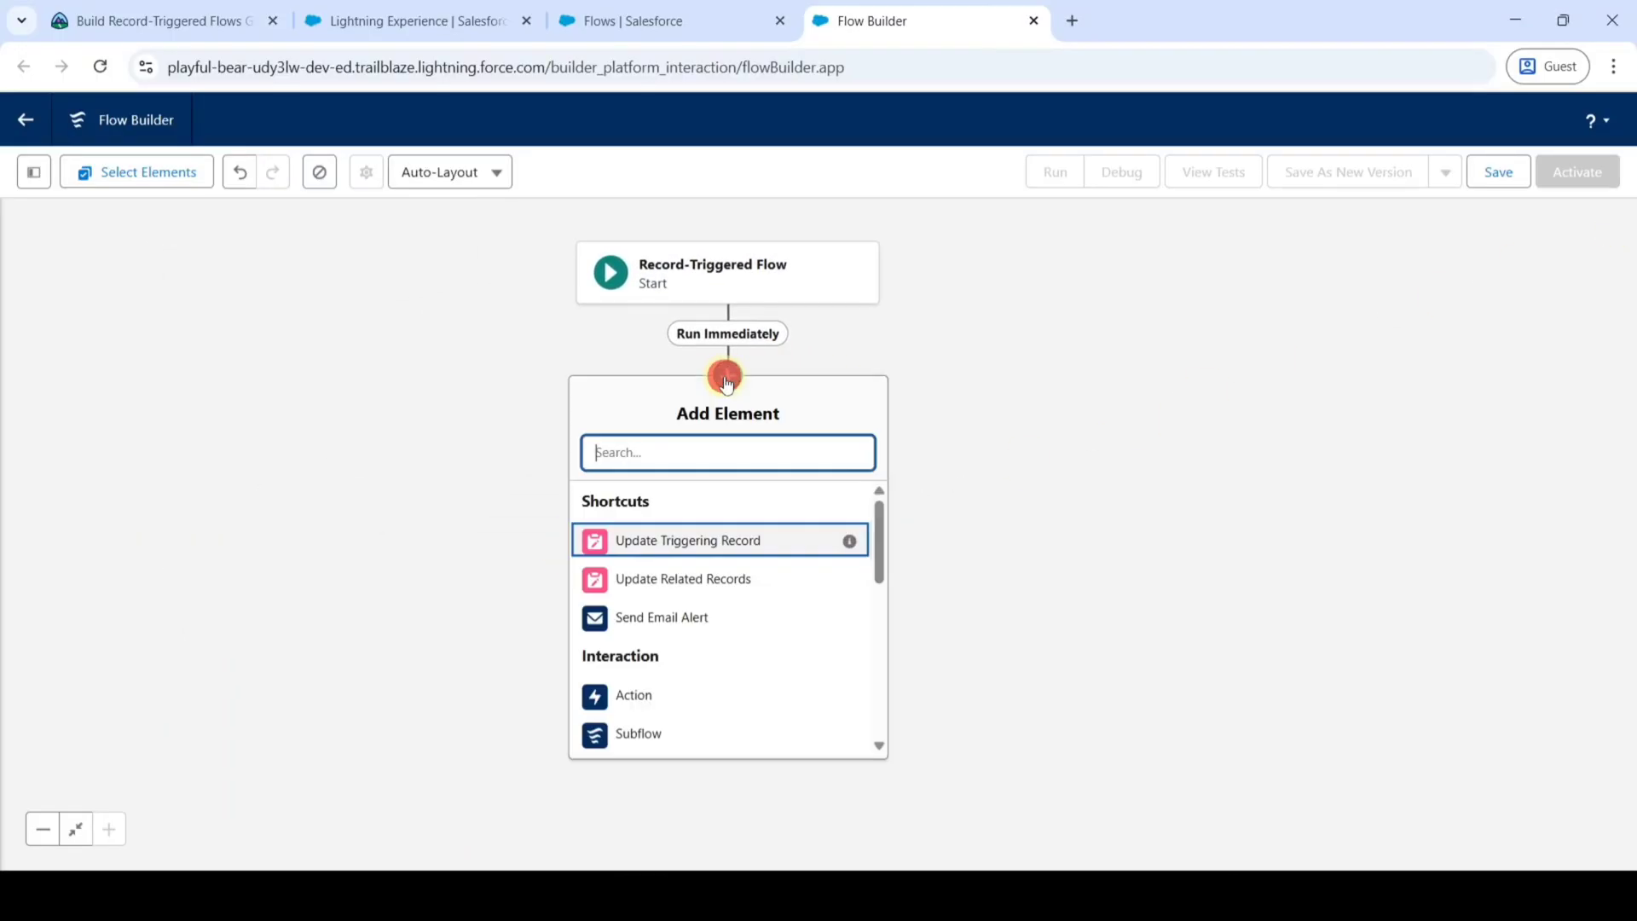
left_click(677, 453)
type("create")
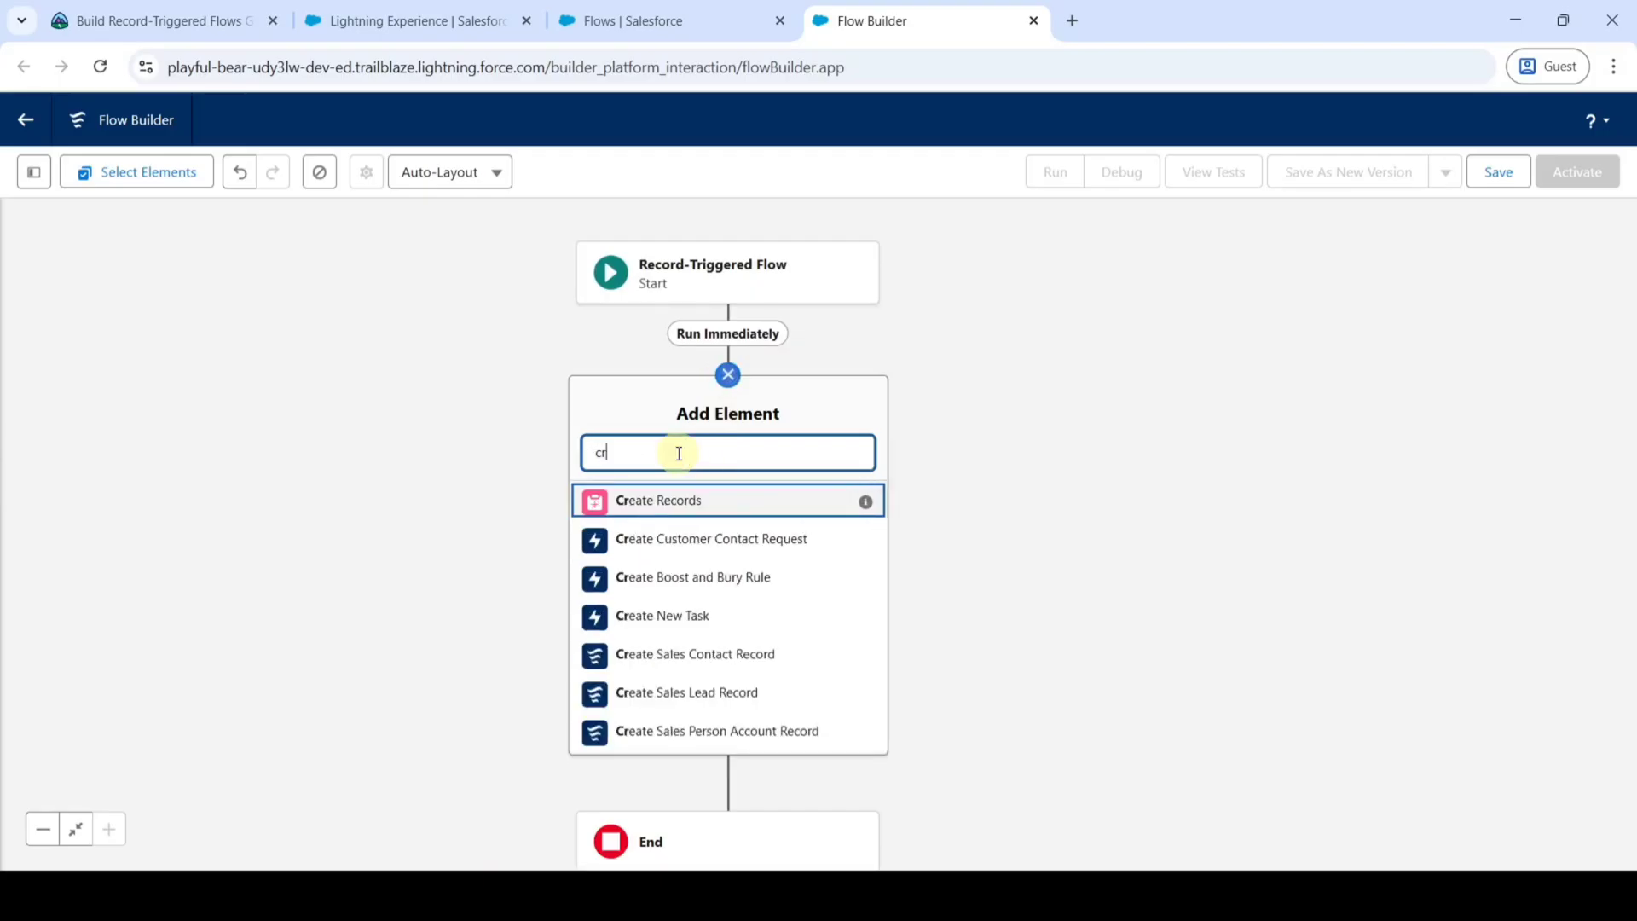
left_click(645, 502)
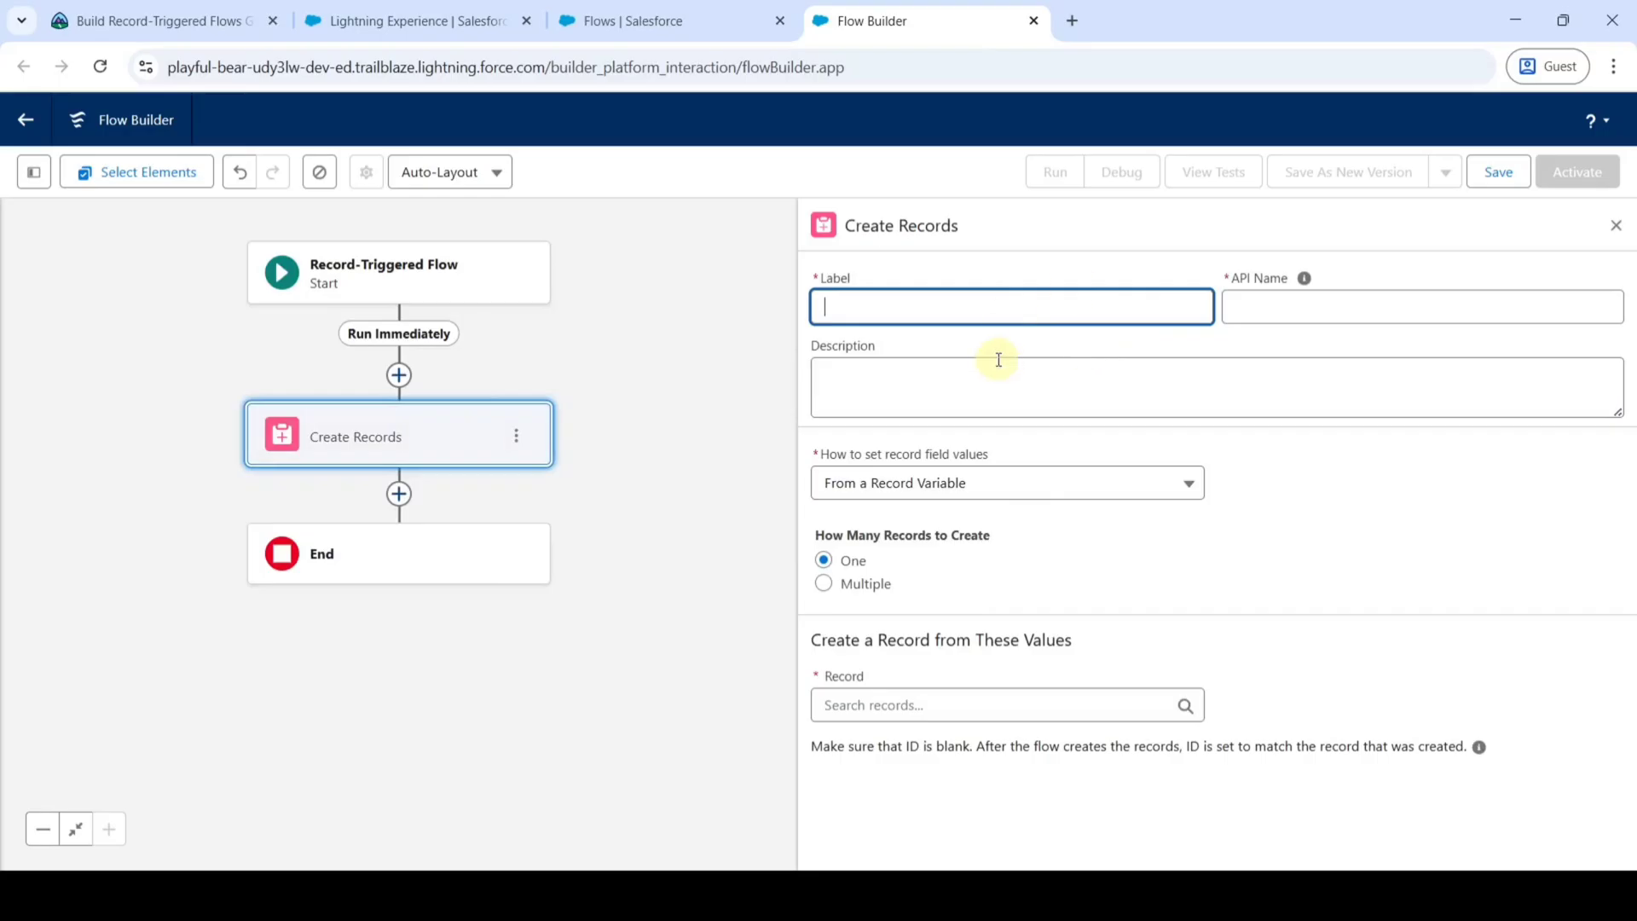
Label the element 'Create Email Task' so the API name Create_Email_Task fills in
scroll(260, 284, "down", 3)
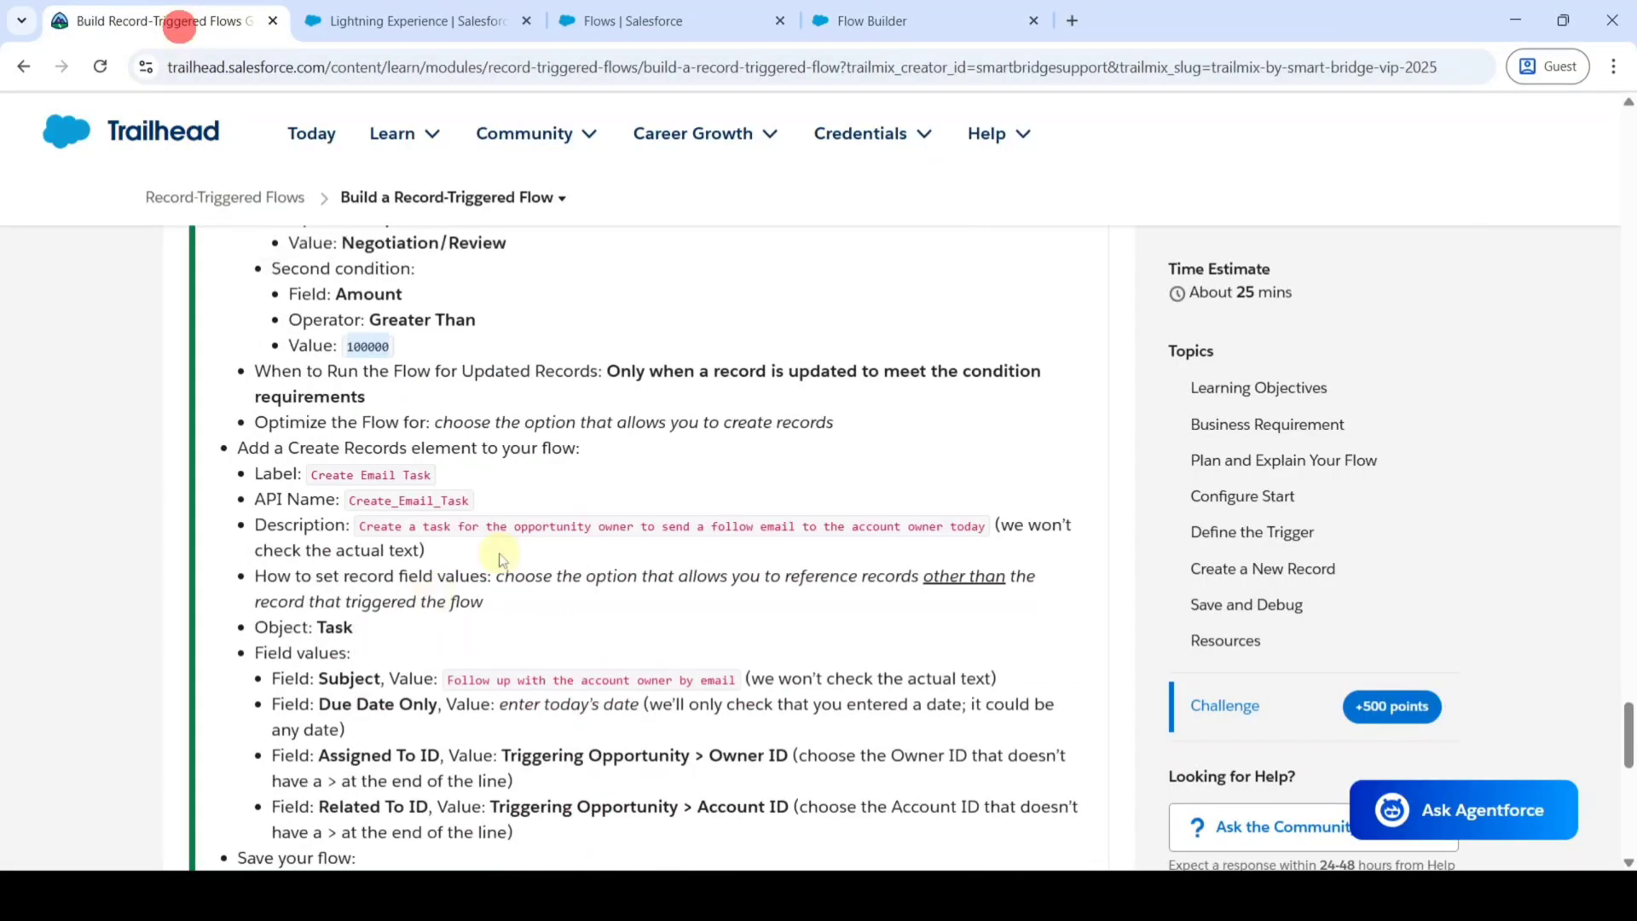
left_click_drag(309, 437, 439, 431)
key("ctrl+c")
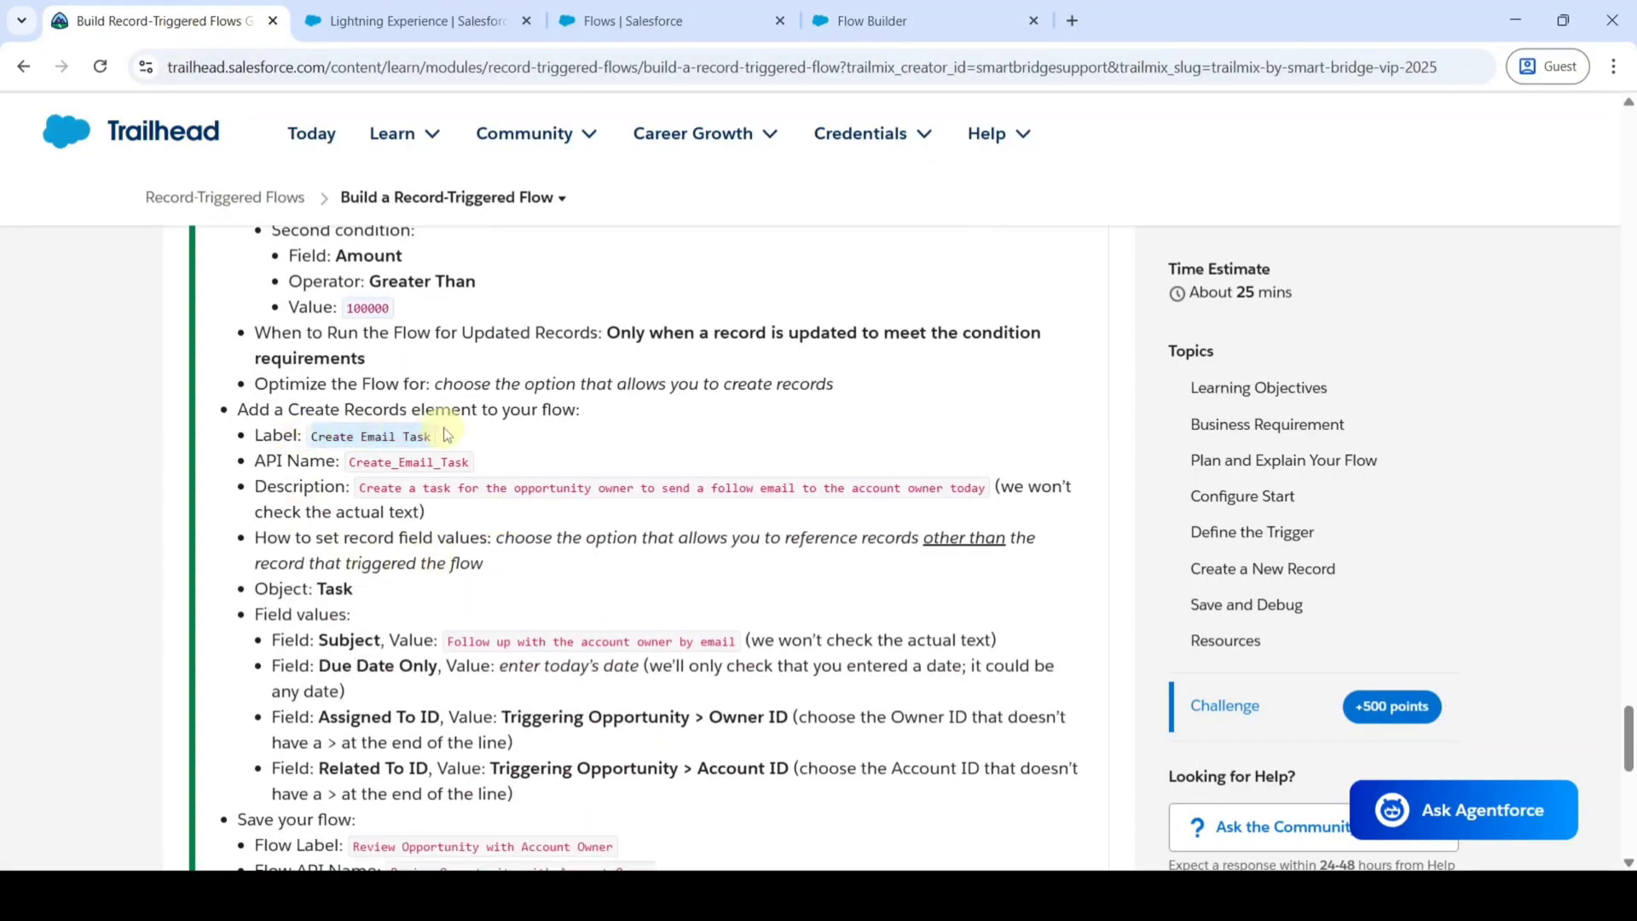
left_click(955, 20)
left_click(1060, 305)
key("ctrl+v")
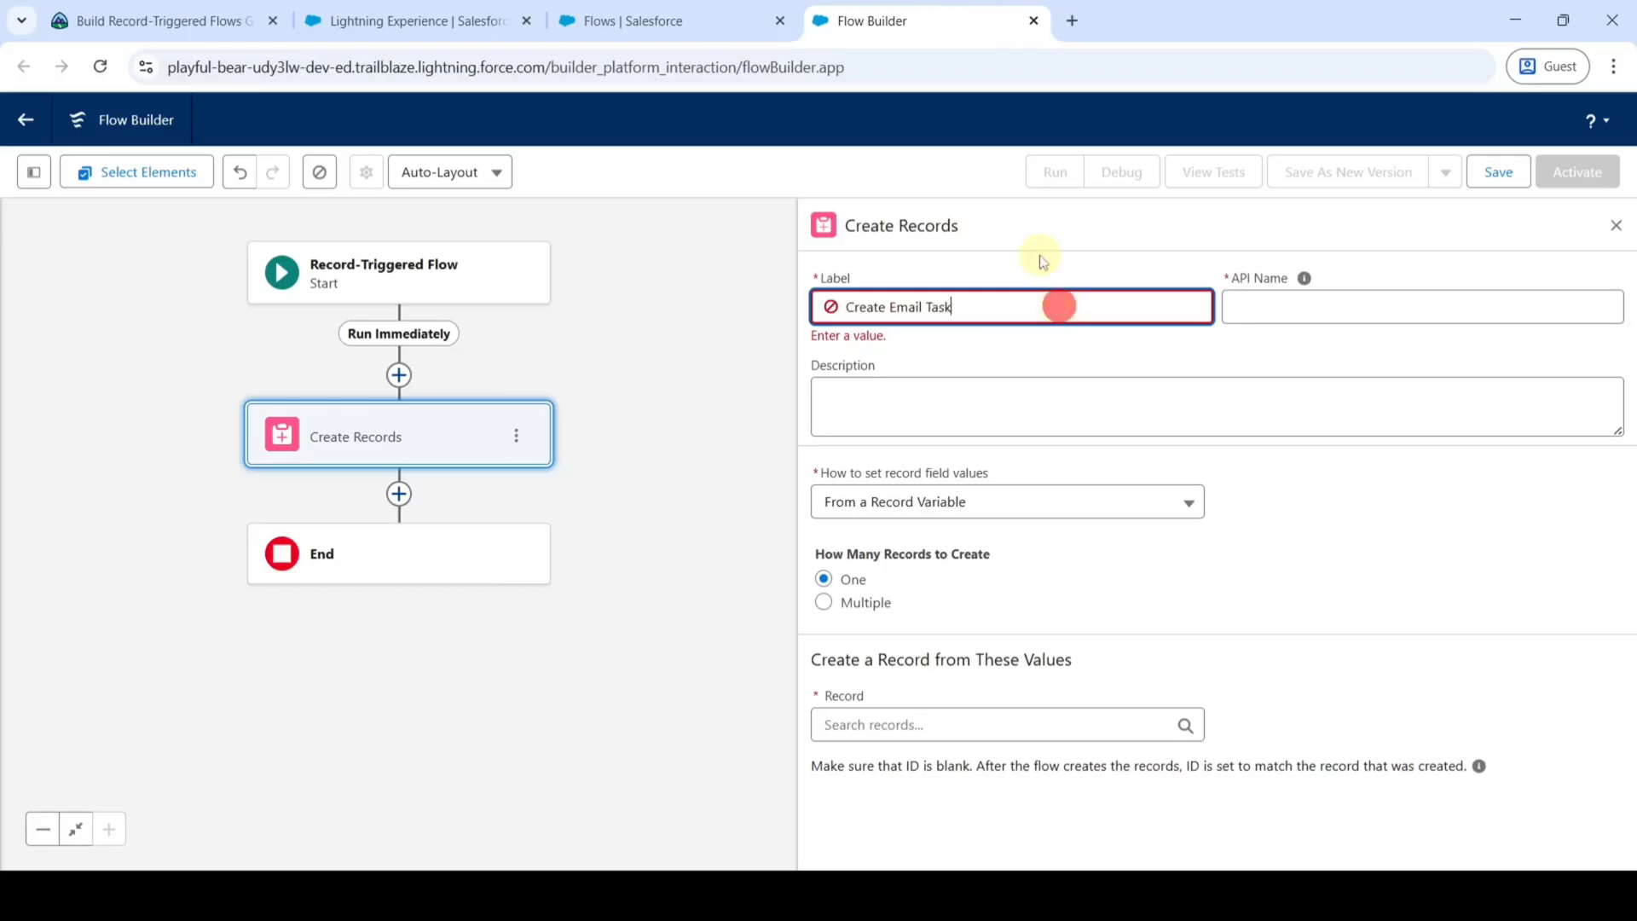
left_click(1040, 254)
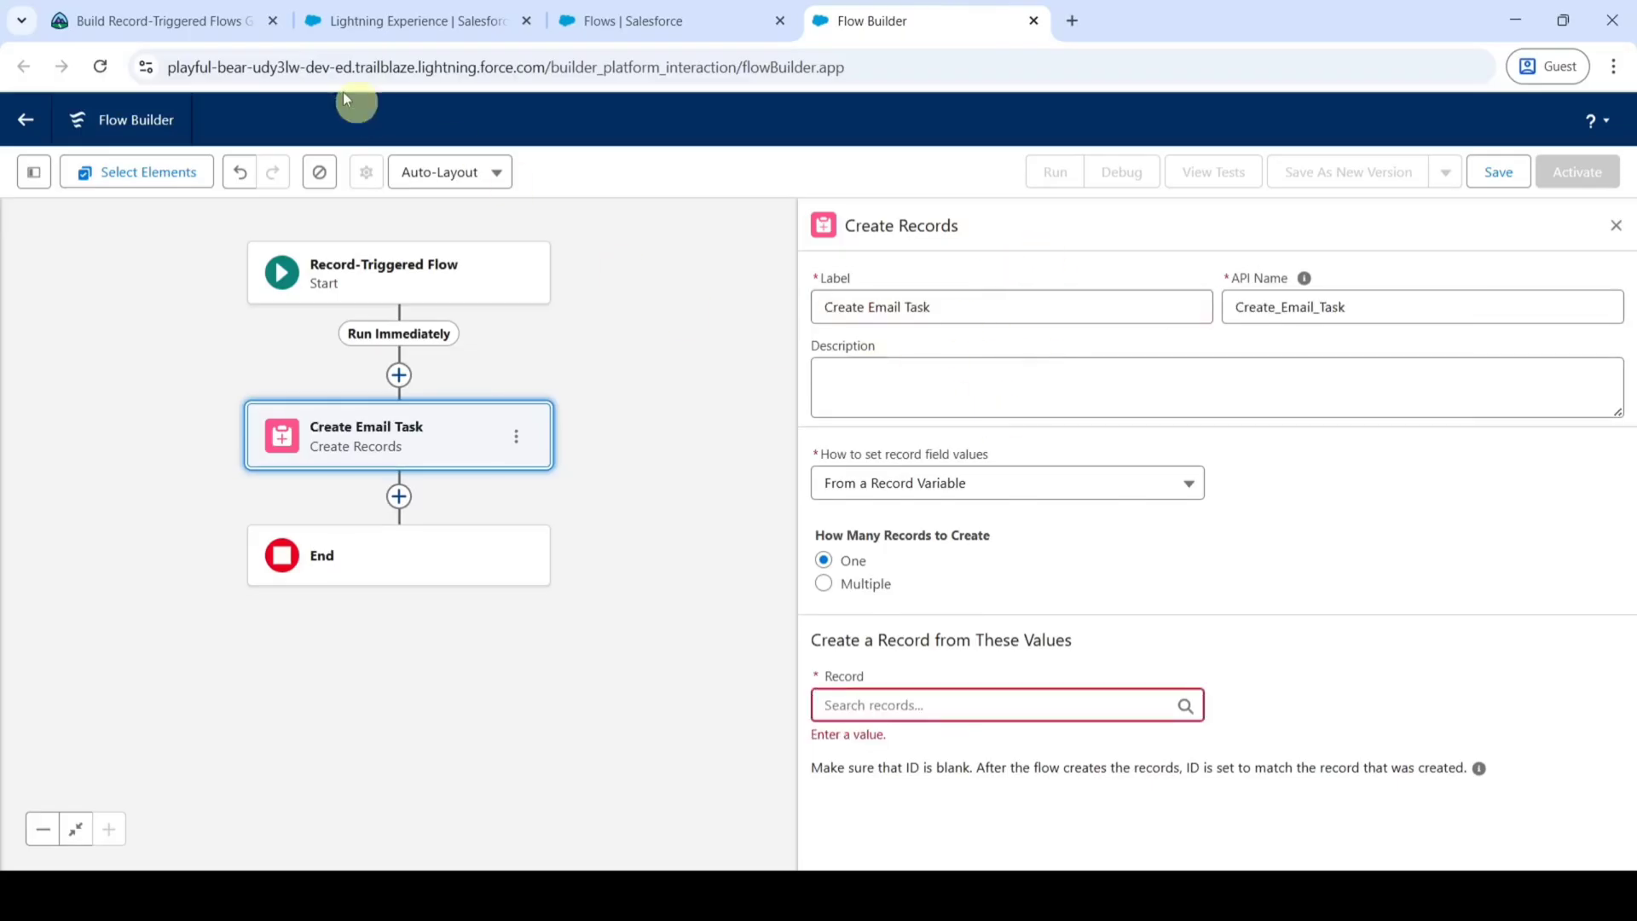
Paste the lesson's follow-up reminder sentence into the element's Description
left_click(203, 19)
left_click_drag(356, 488, 986, 489)
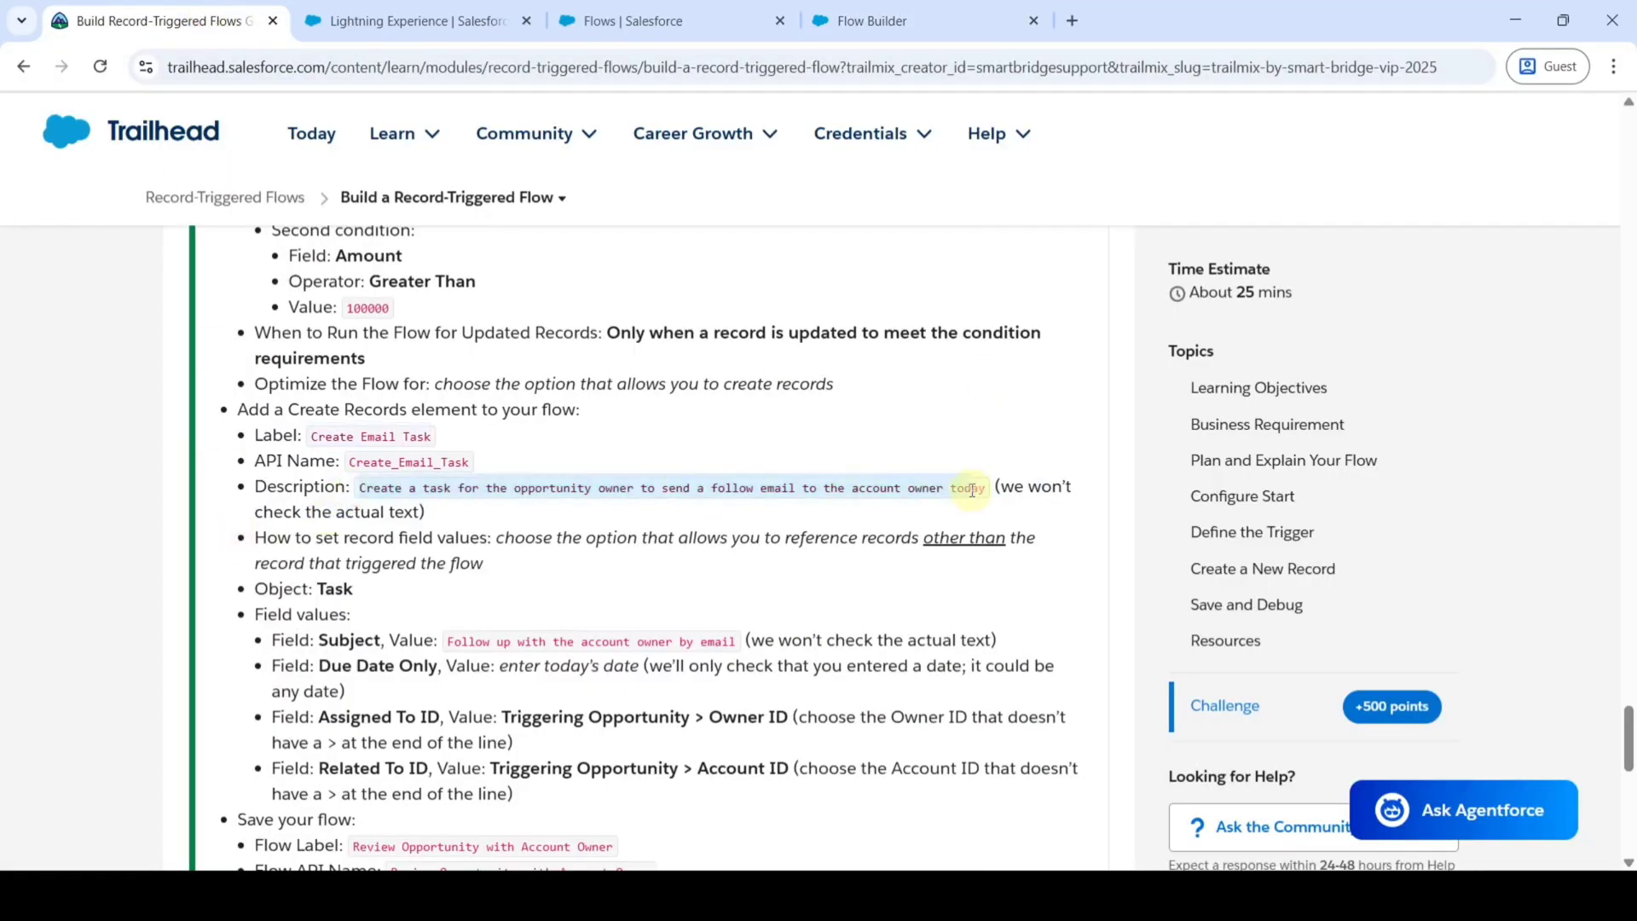
key("ctrl+c")
left_click(921, 20)
left_click(1052, 378)
key("ctrl+v")
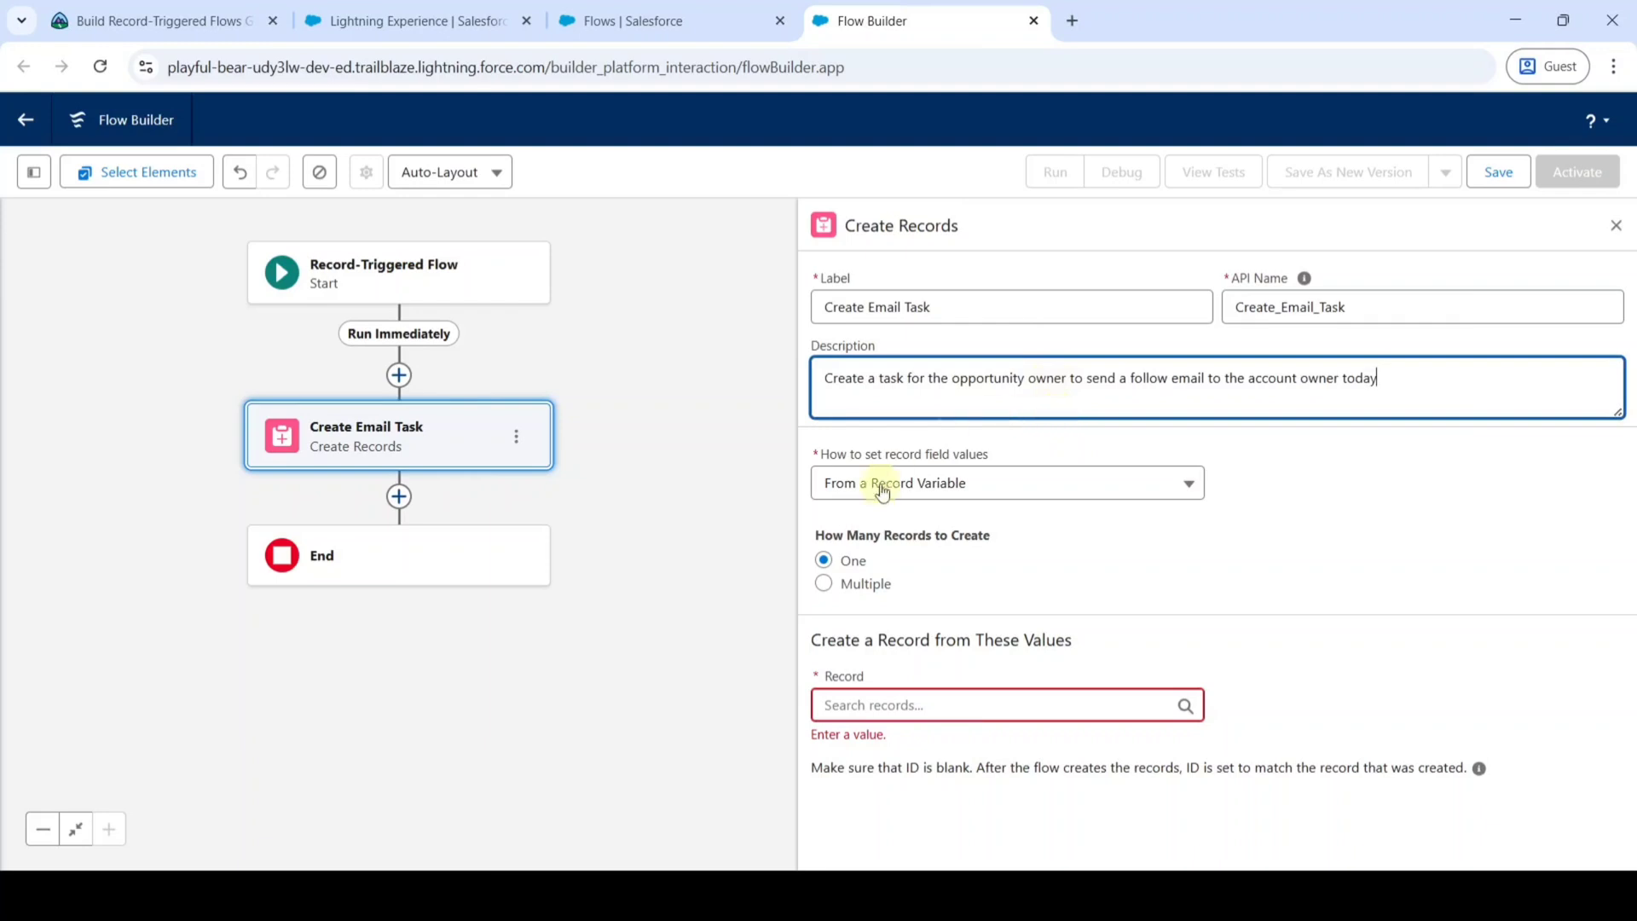
left_click(919, 486)
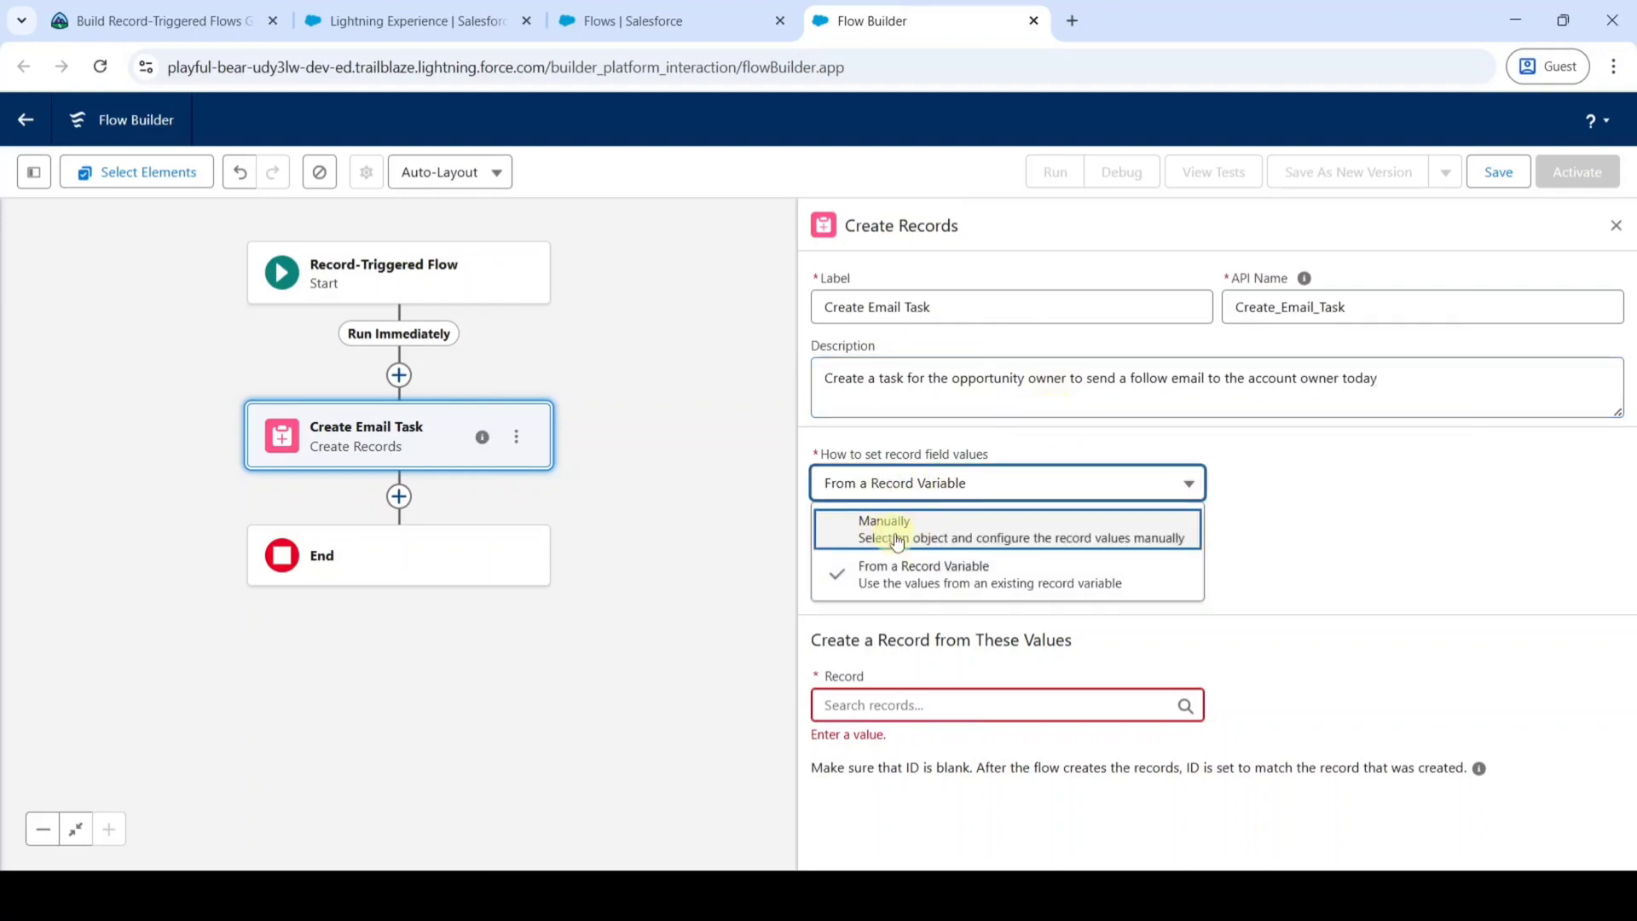
Set record field values manually and make the created record a Task
left_click(891, 534)
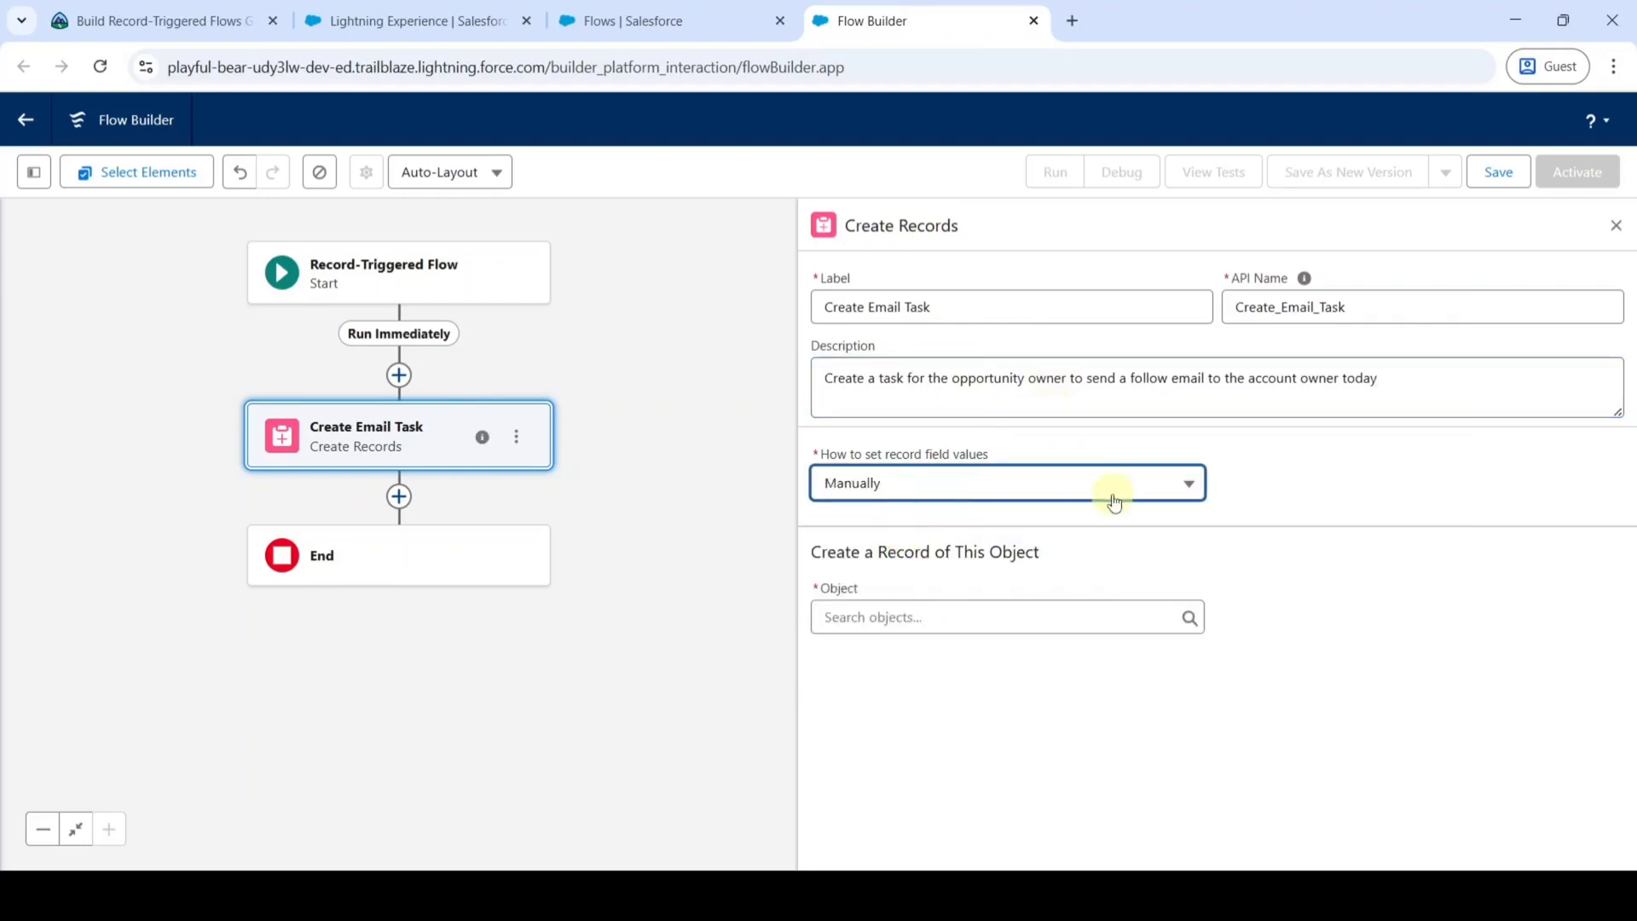
left_click(921, 617)
type("t")
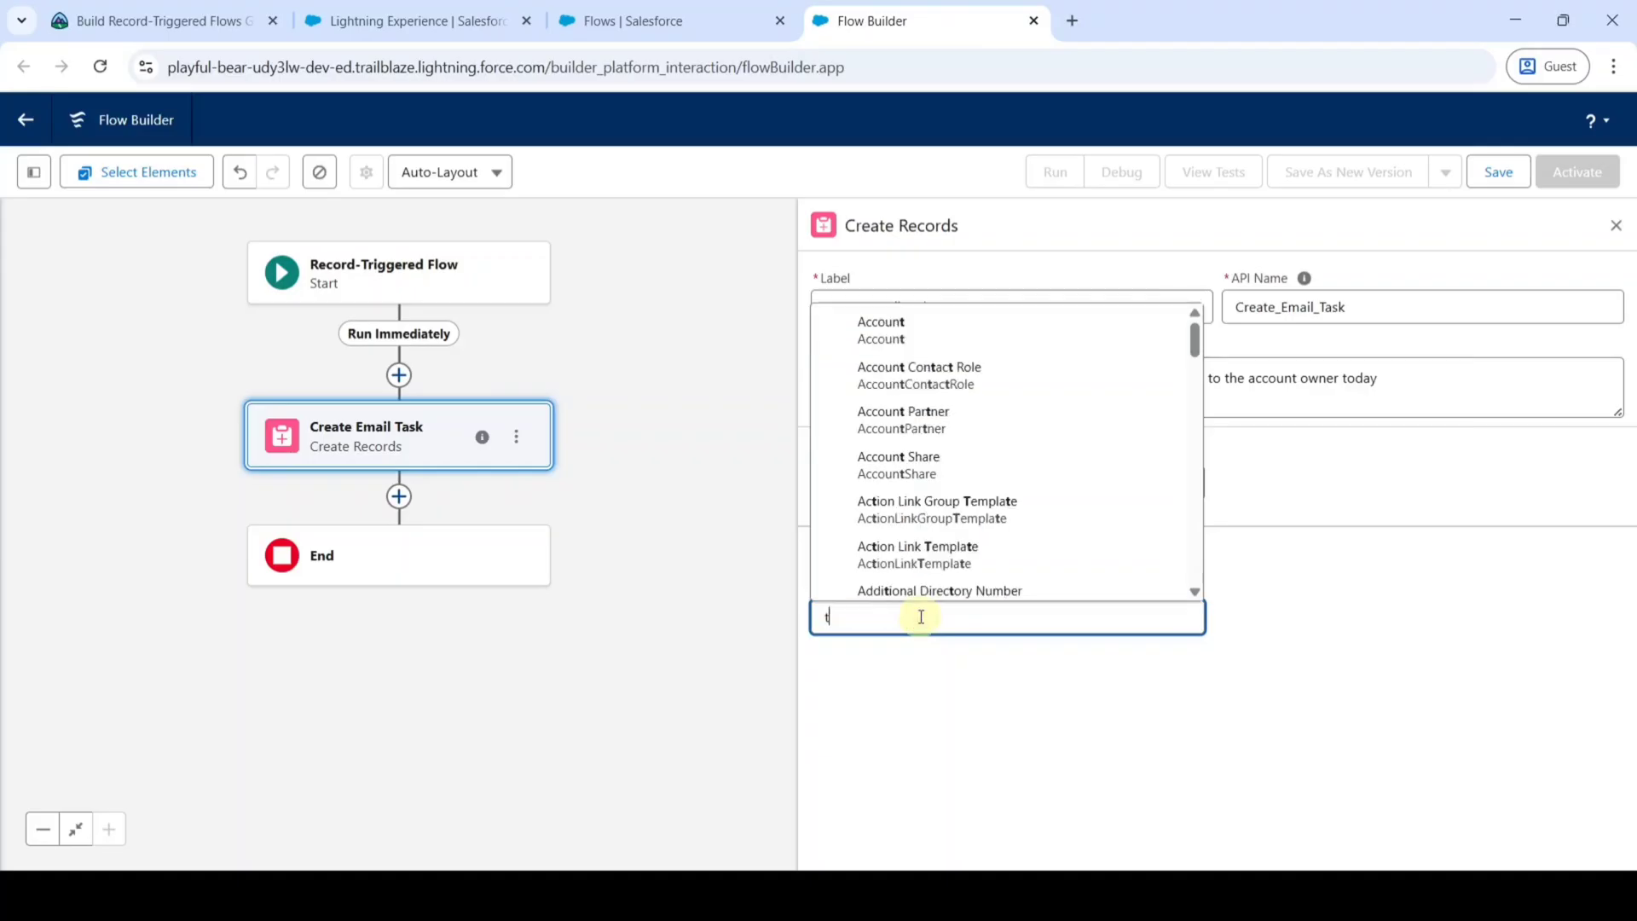
type("as")
left_click(906, 577)
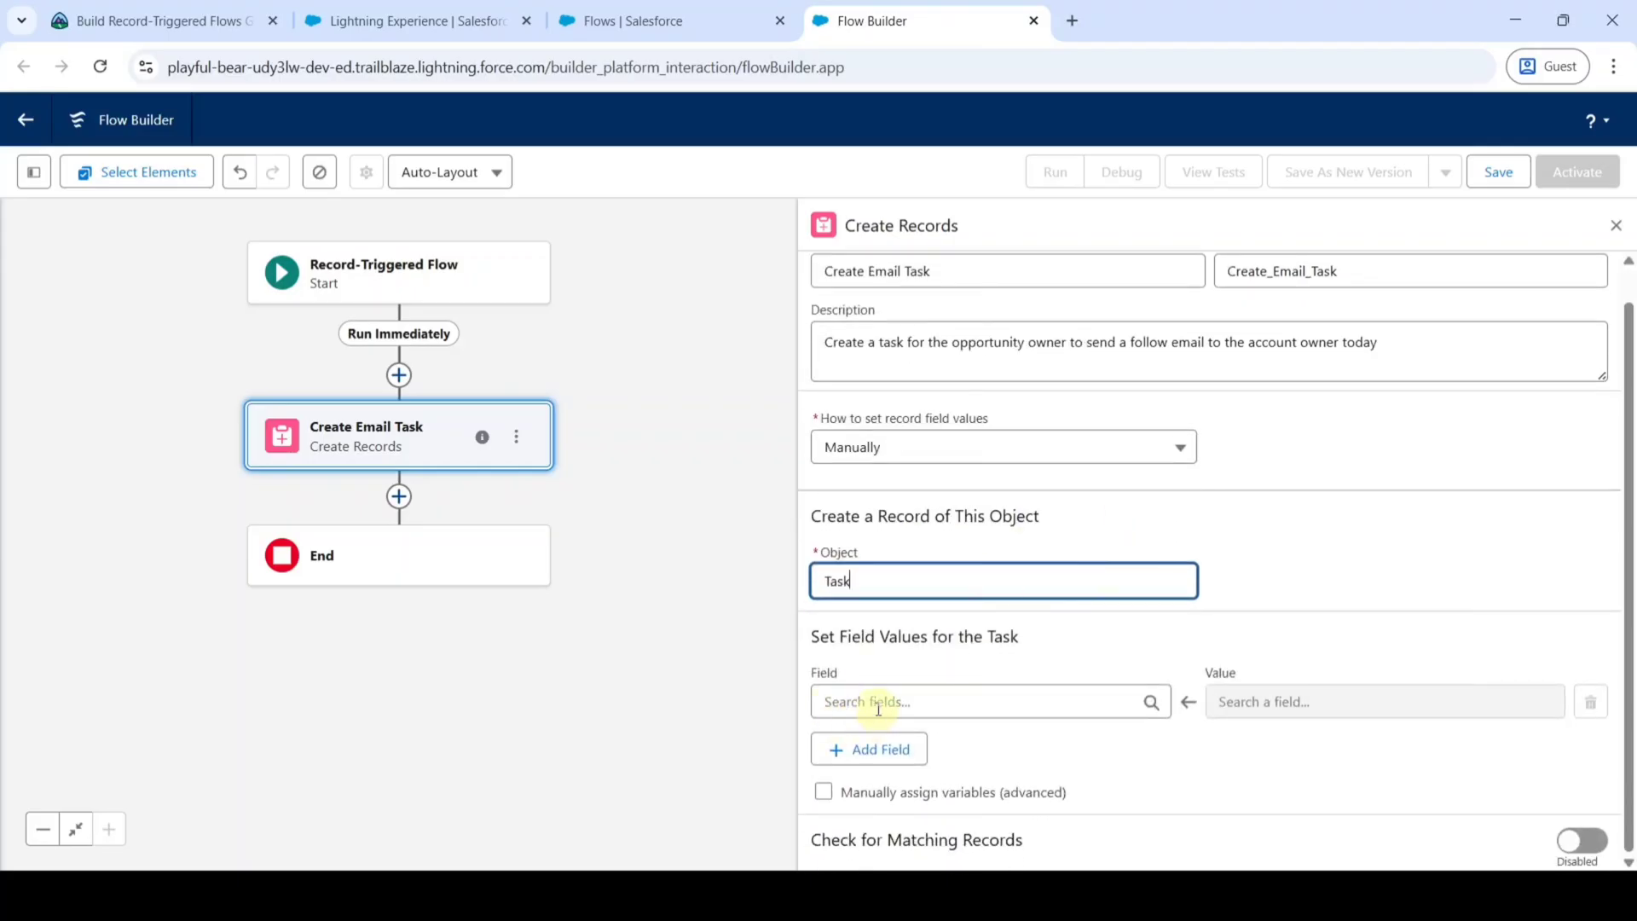
Set the Task Subject to 'Follow up with the account owner by email'
left_click(878, 710)
type("subje")
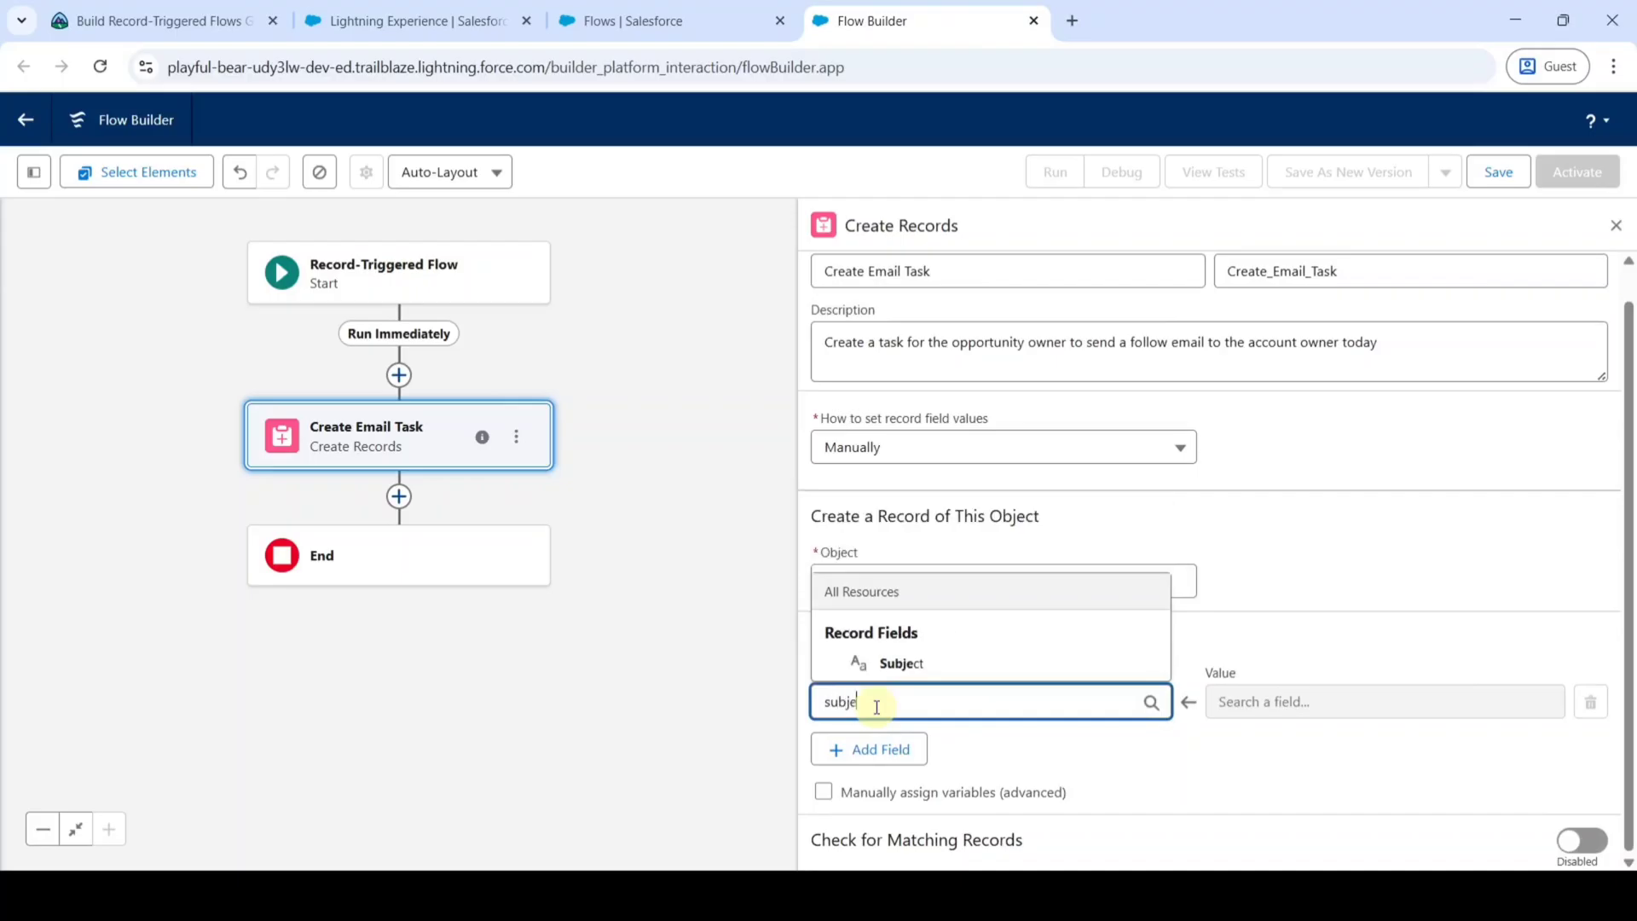
left_click(892, 665)
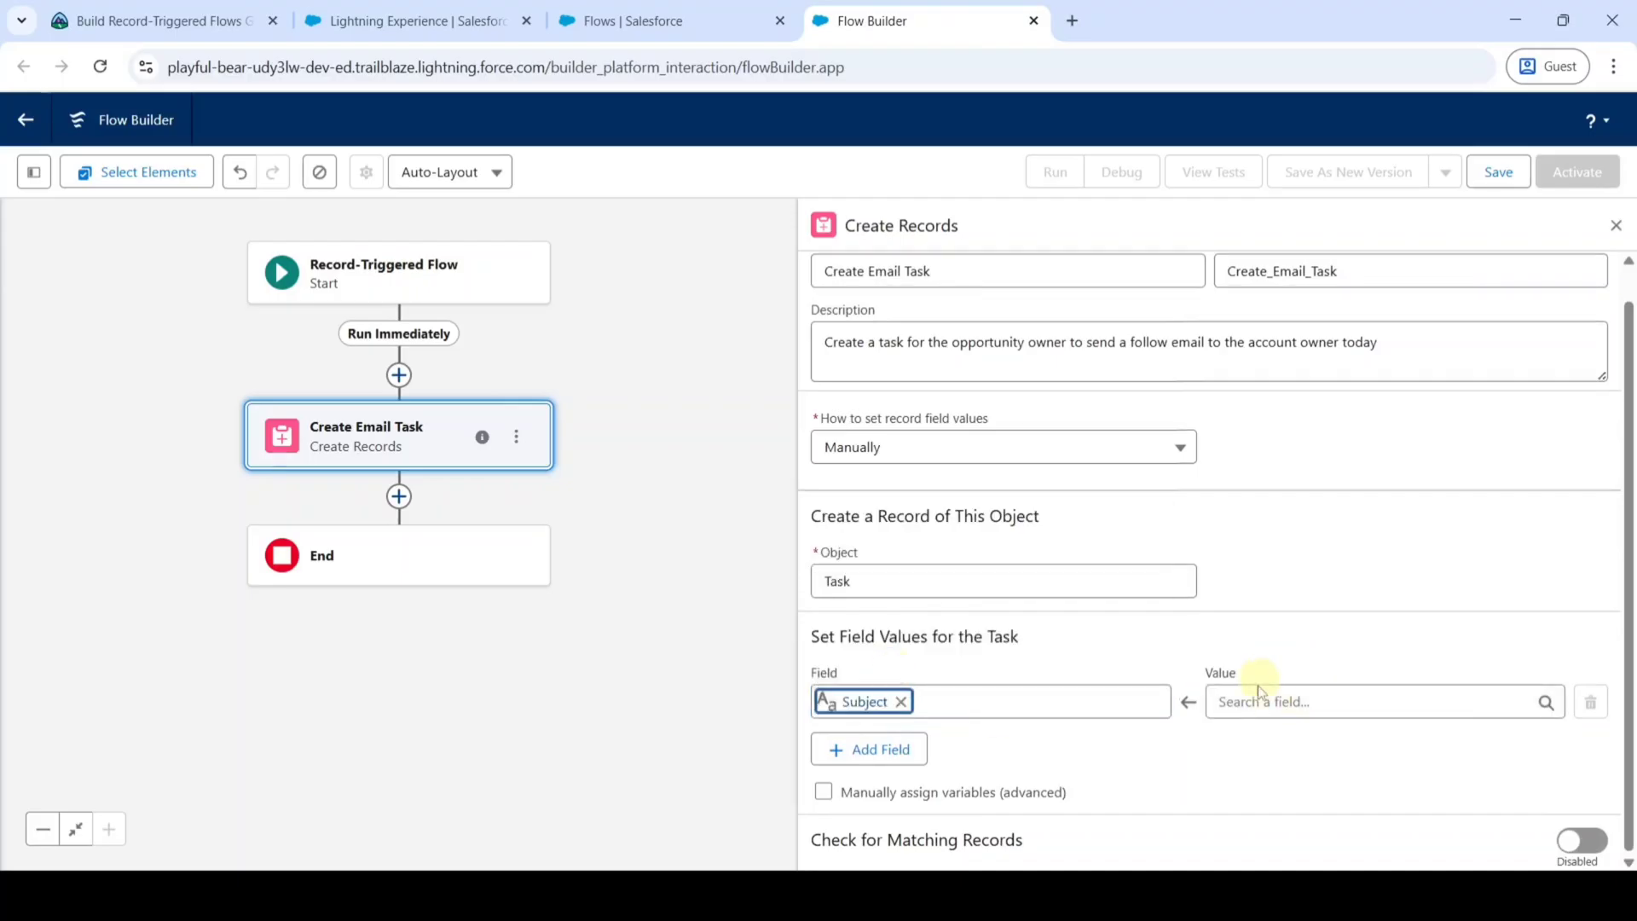
left_click(162, 21)
scroll(464, 548, "down", 1)
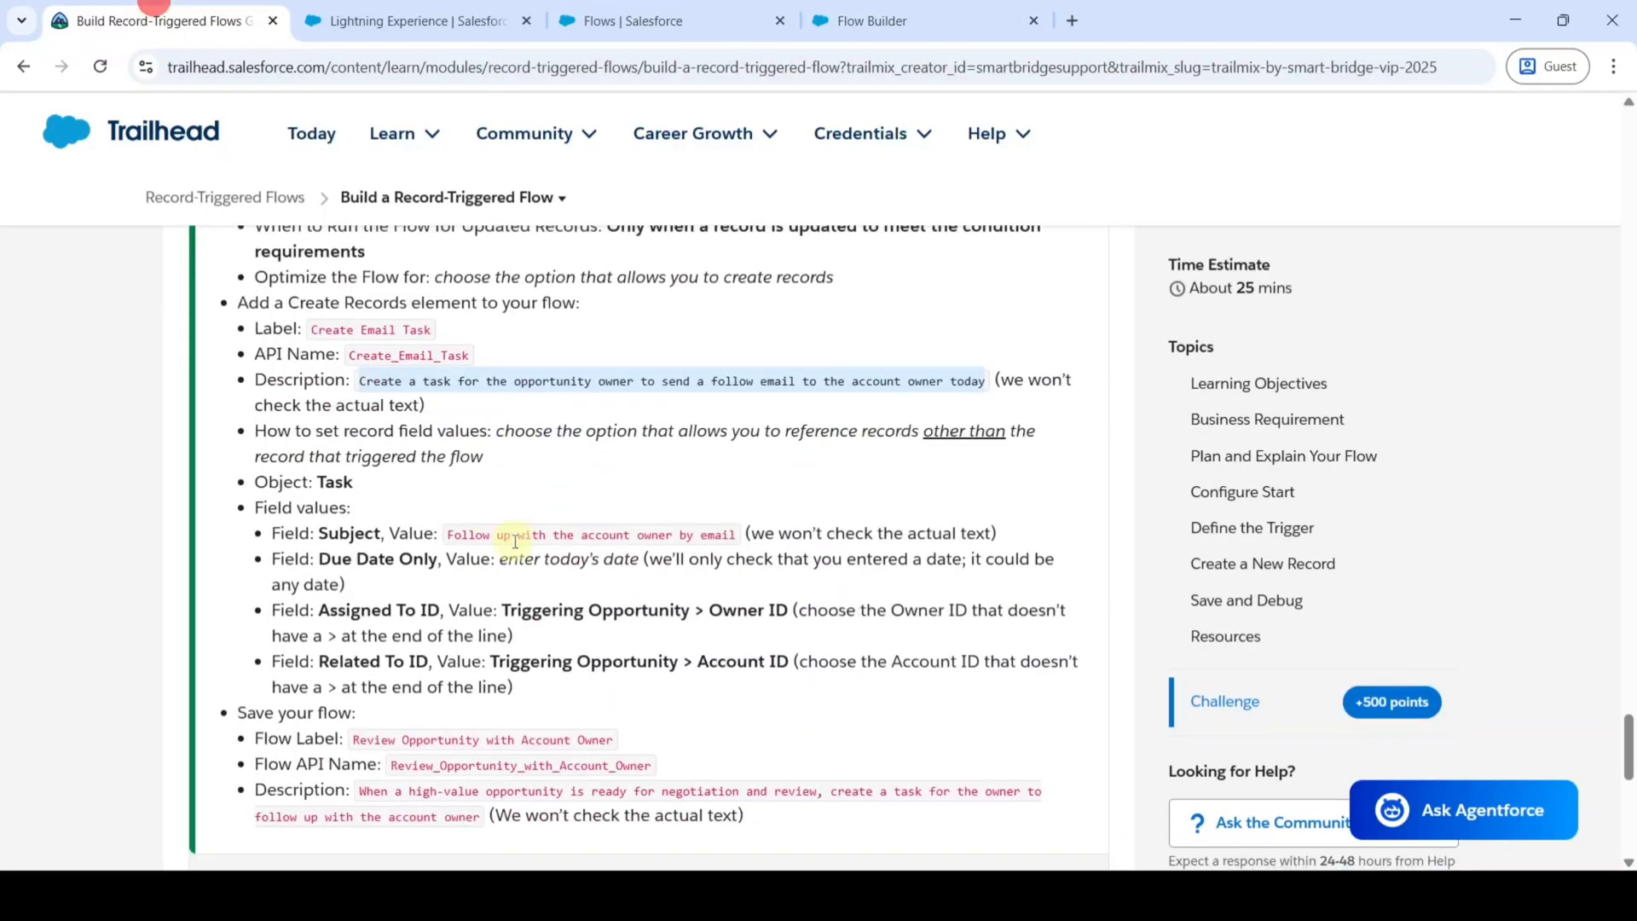
left_click_drag(444, 544, 738, 547)
key("ctrl+c")
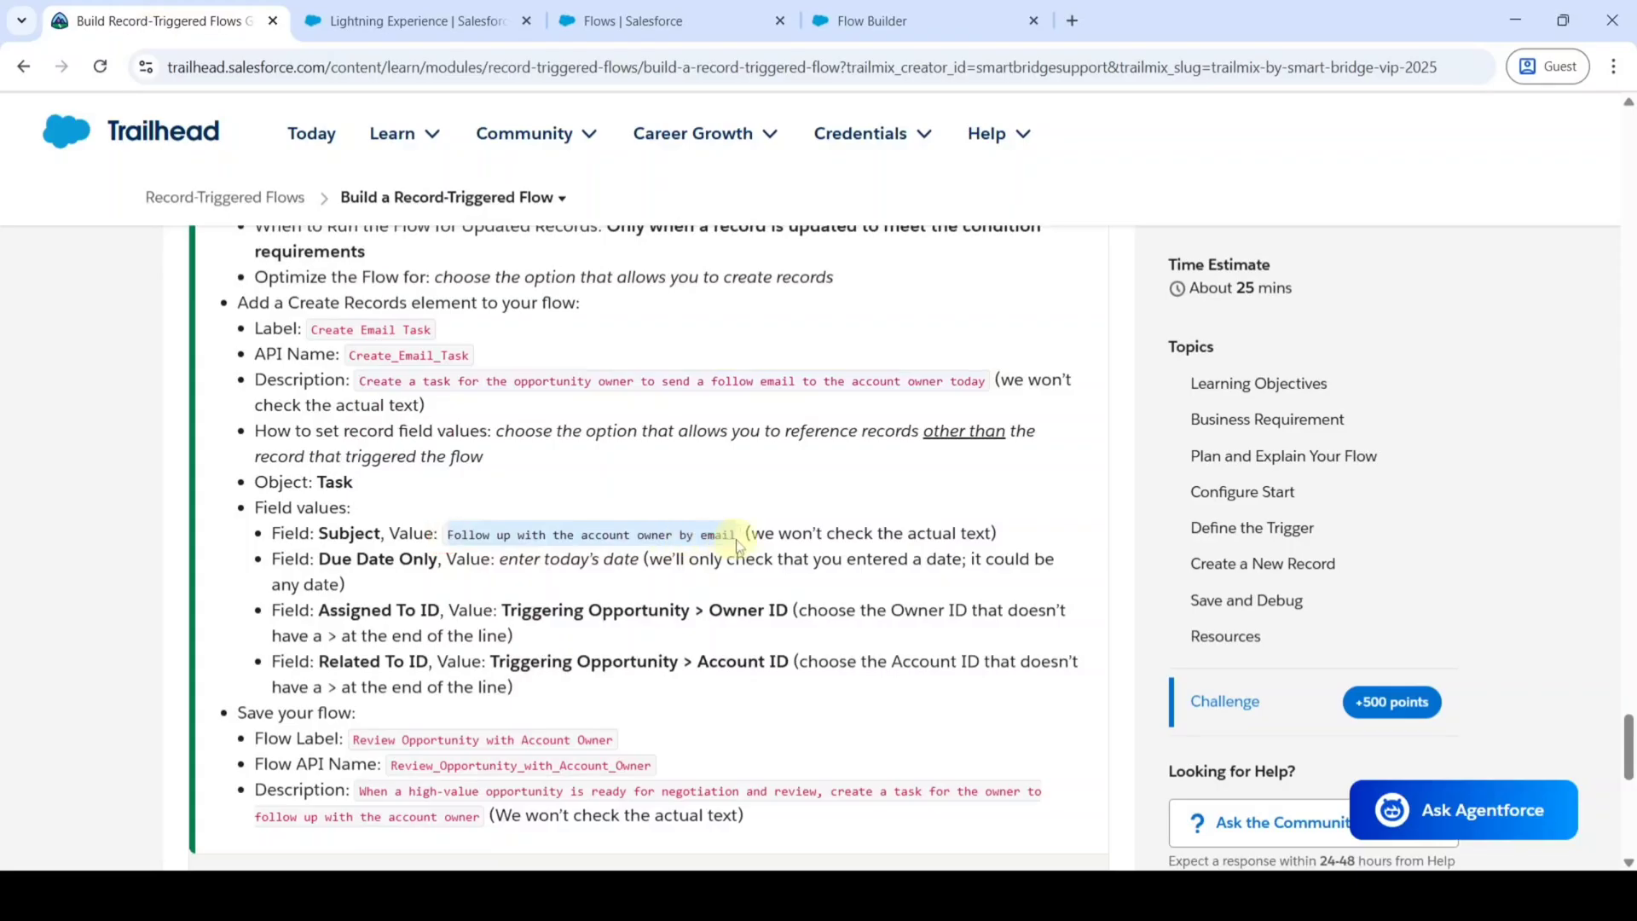
key("ctrl+4")
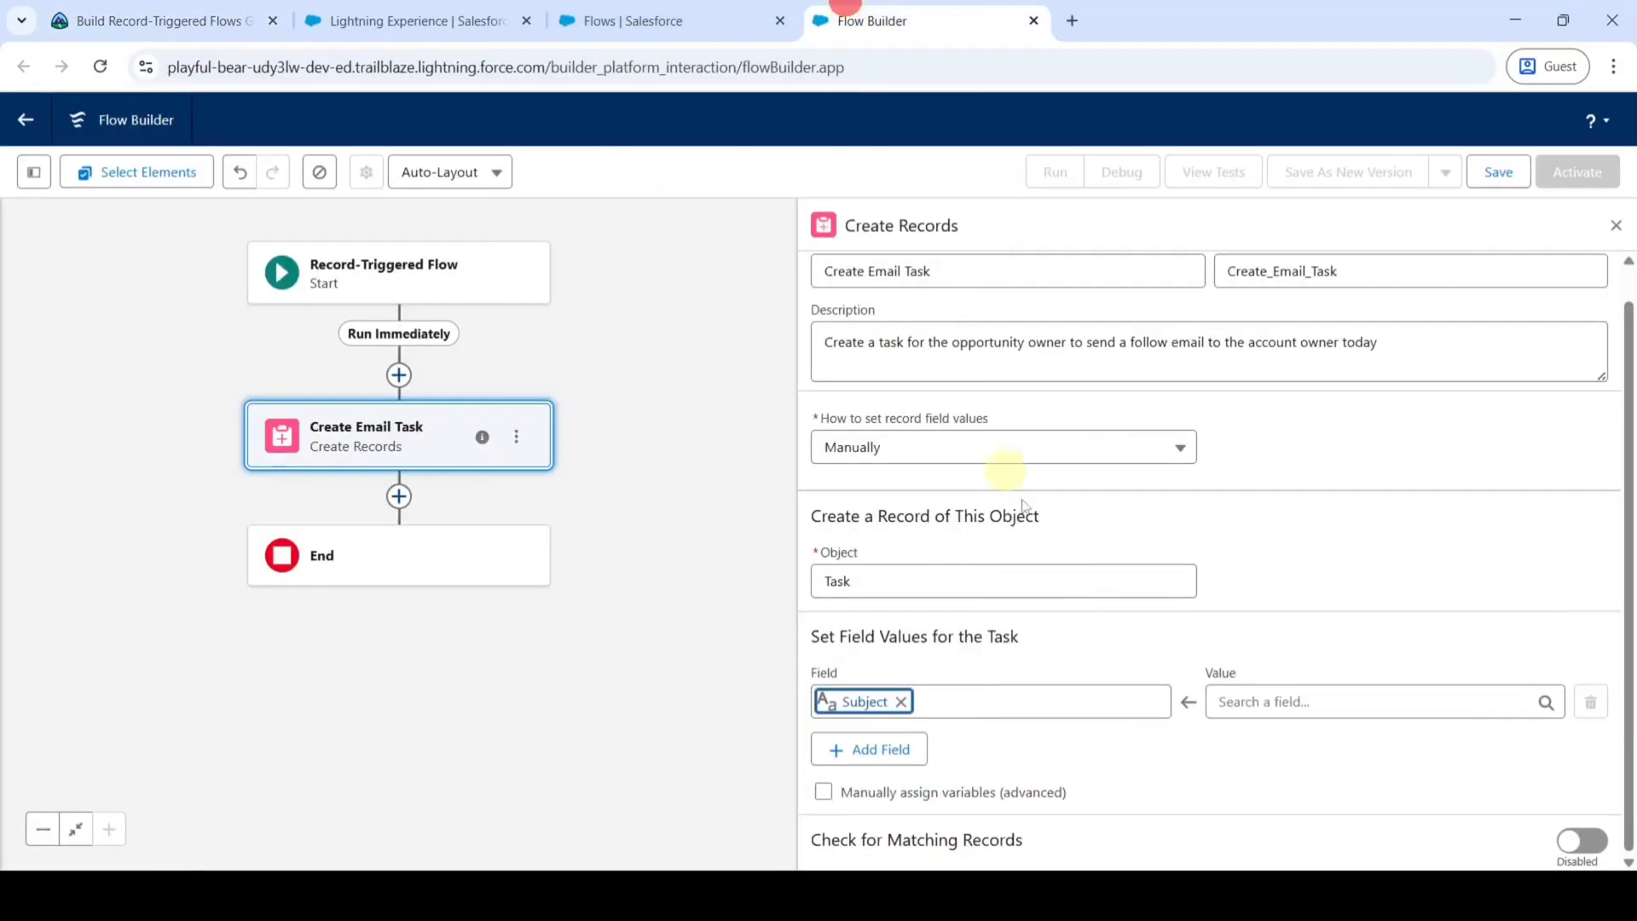
left_click(1285, 701)
key("ctrl+v")
left_click(1282, 740)
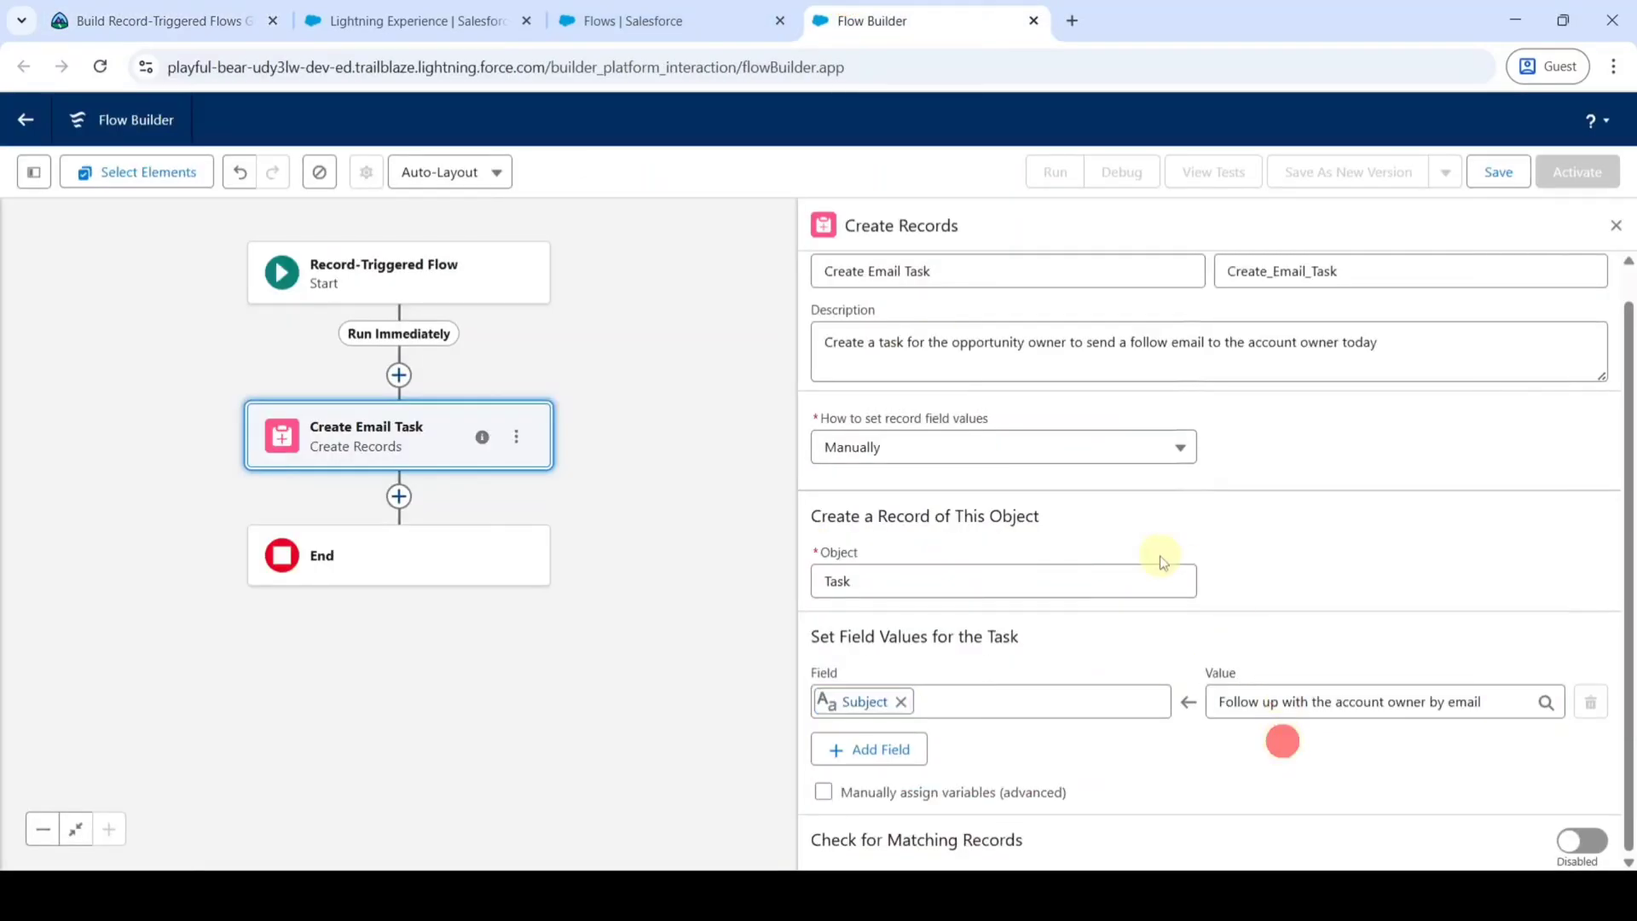
Add the Due Date Only field with the value 04/07/2025
left_click(872, 752)
left_click(893, 699)
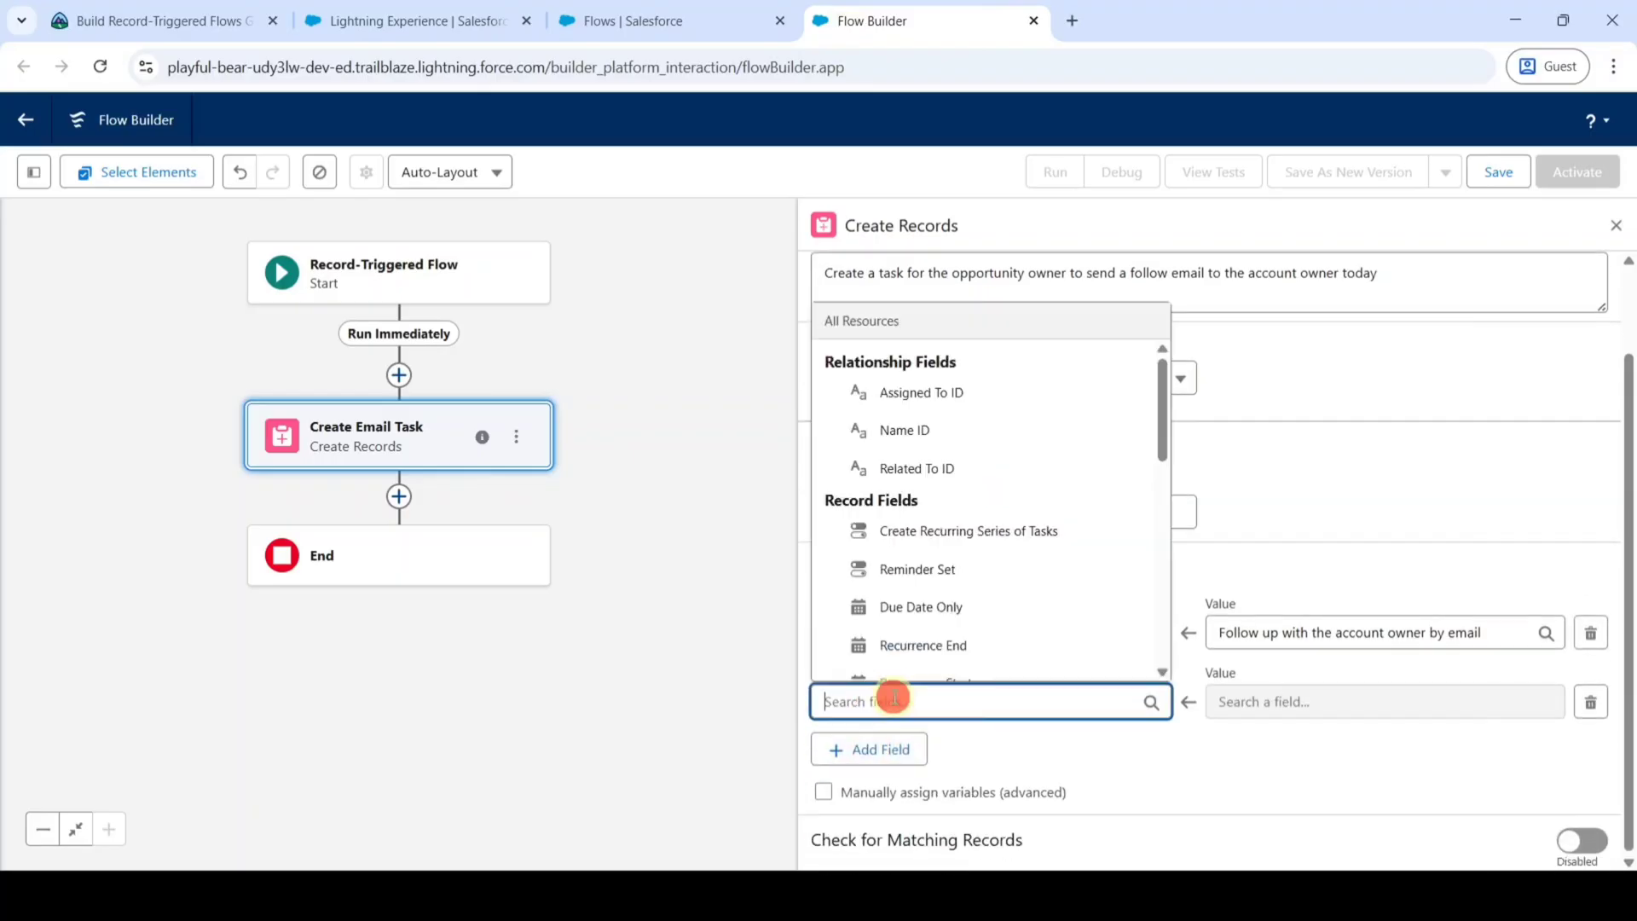
type("due")
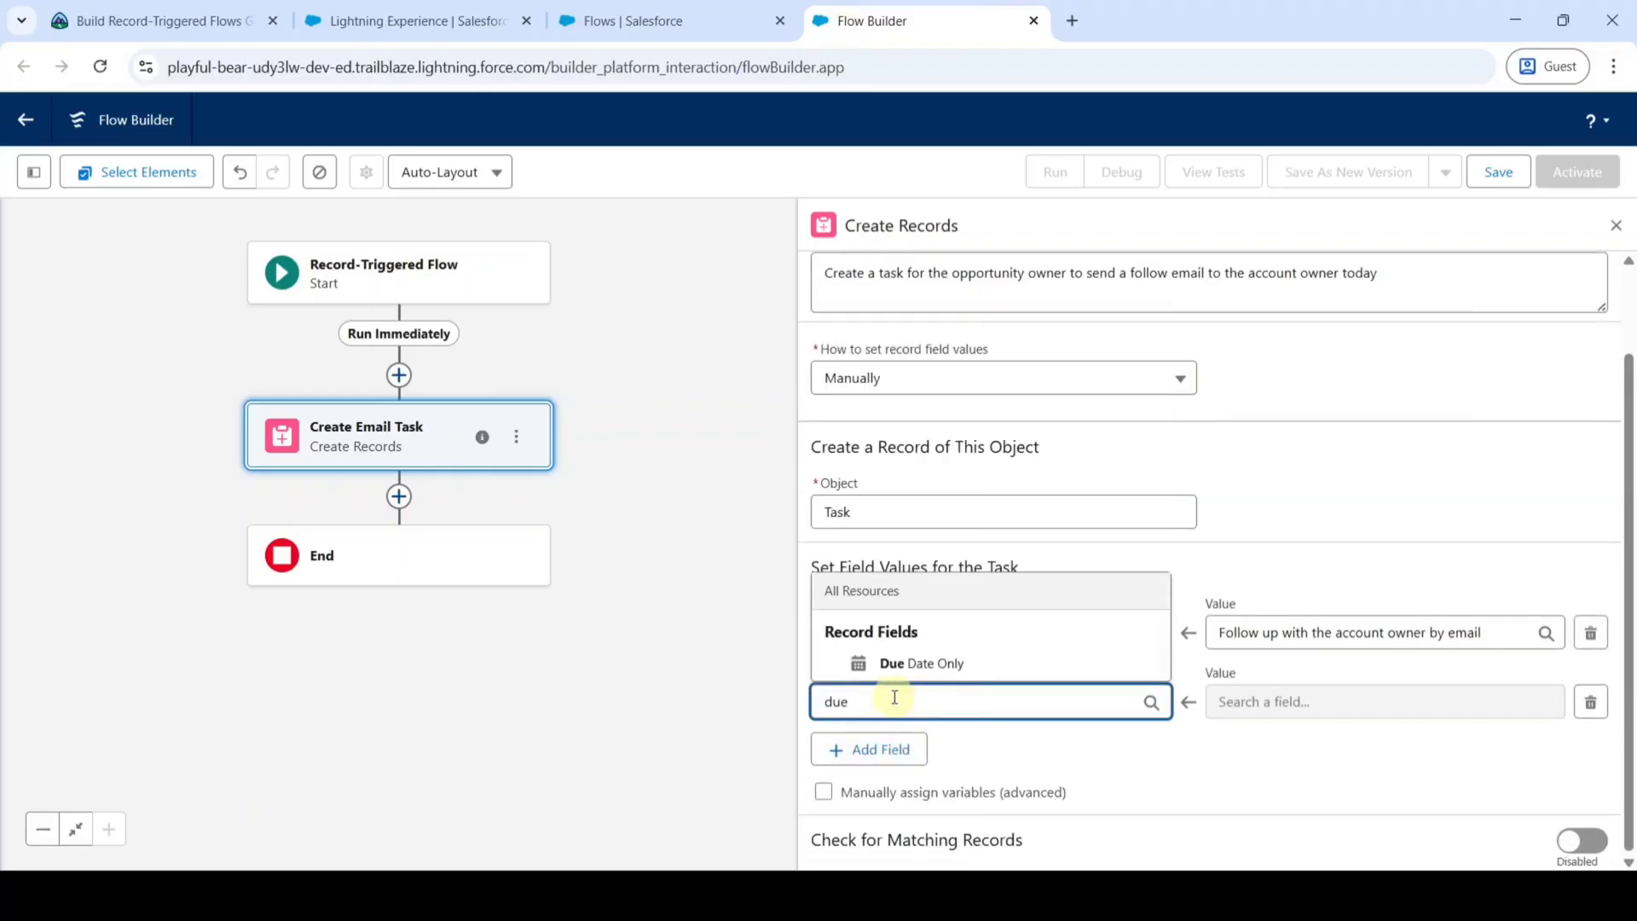
left_click(906, 664)
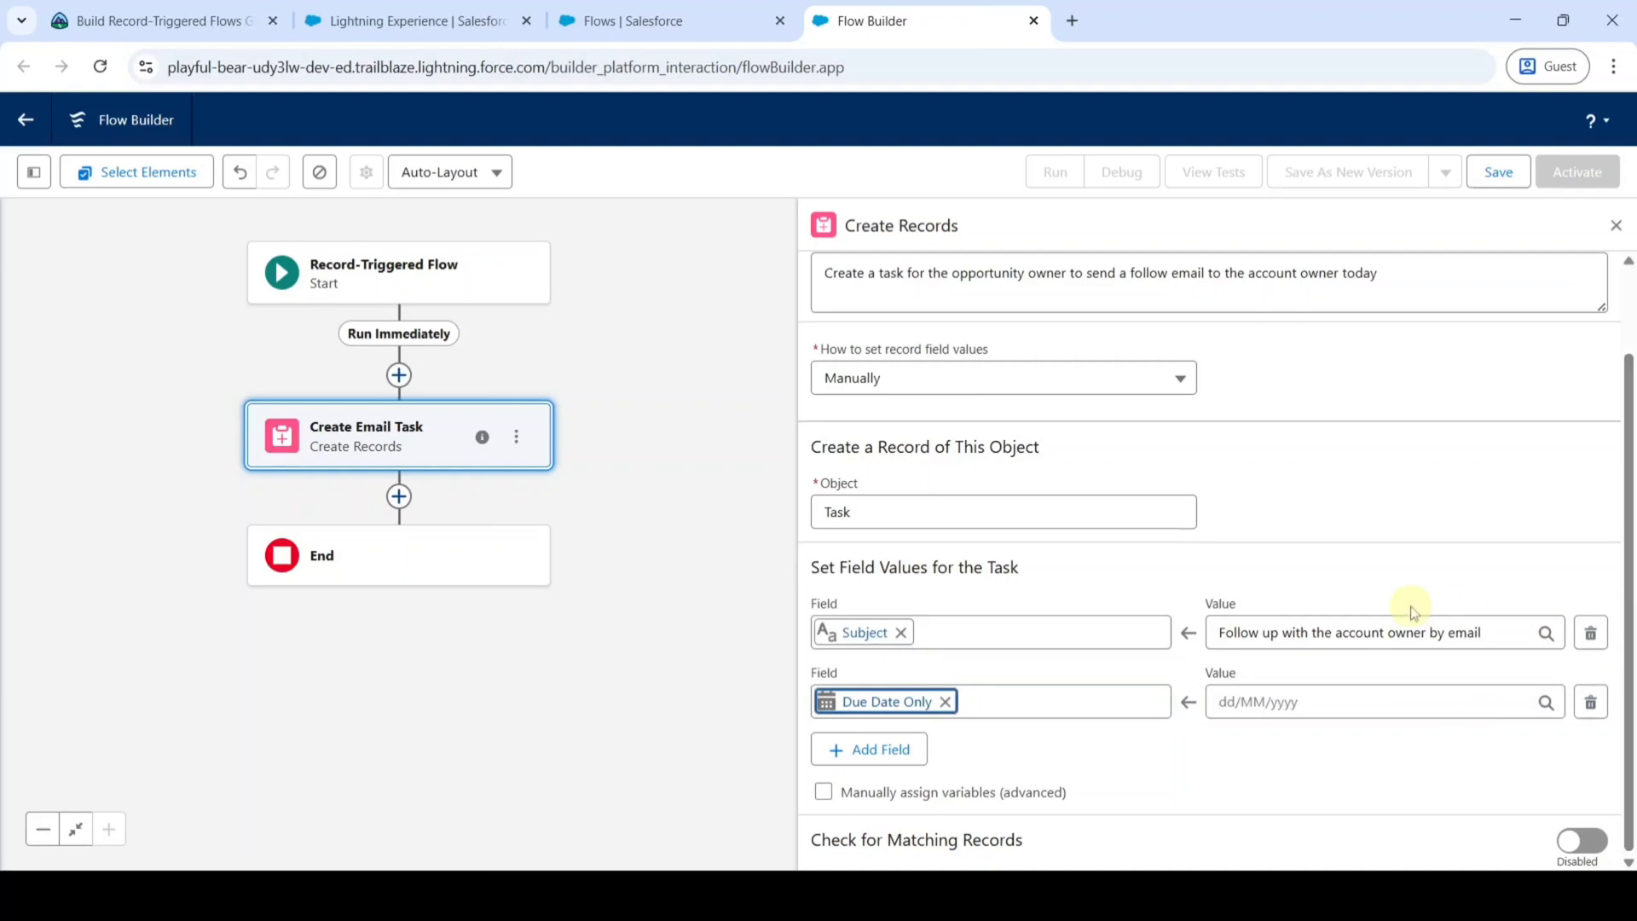
left_click(1227, 711)
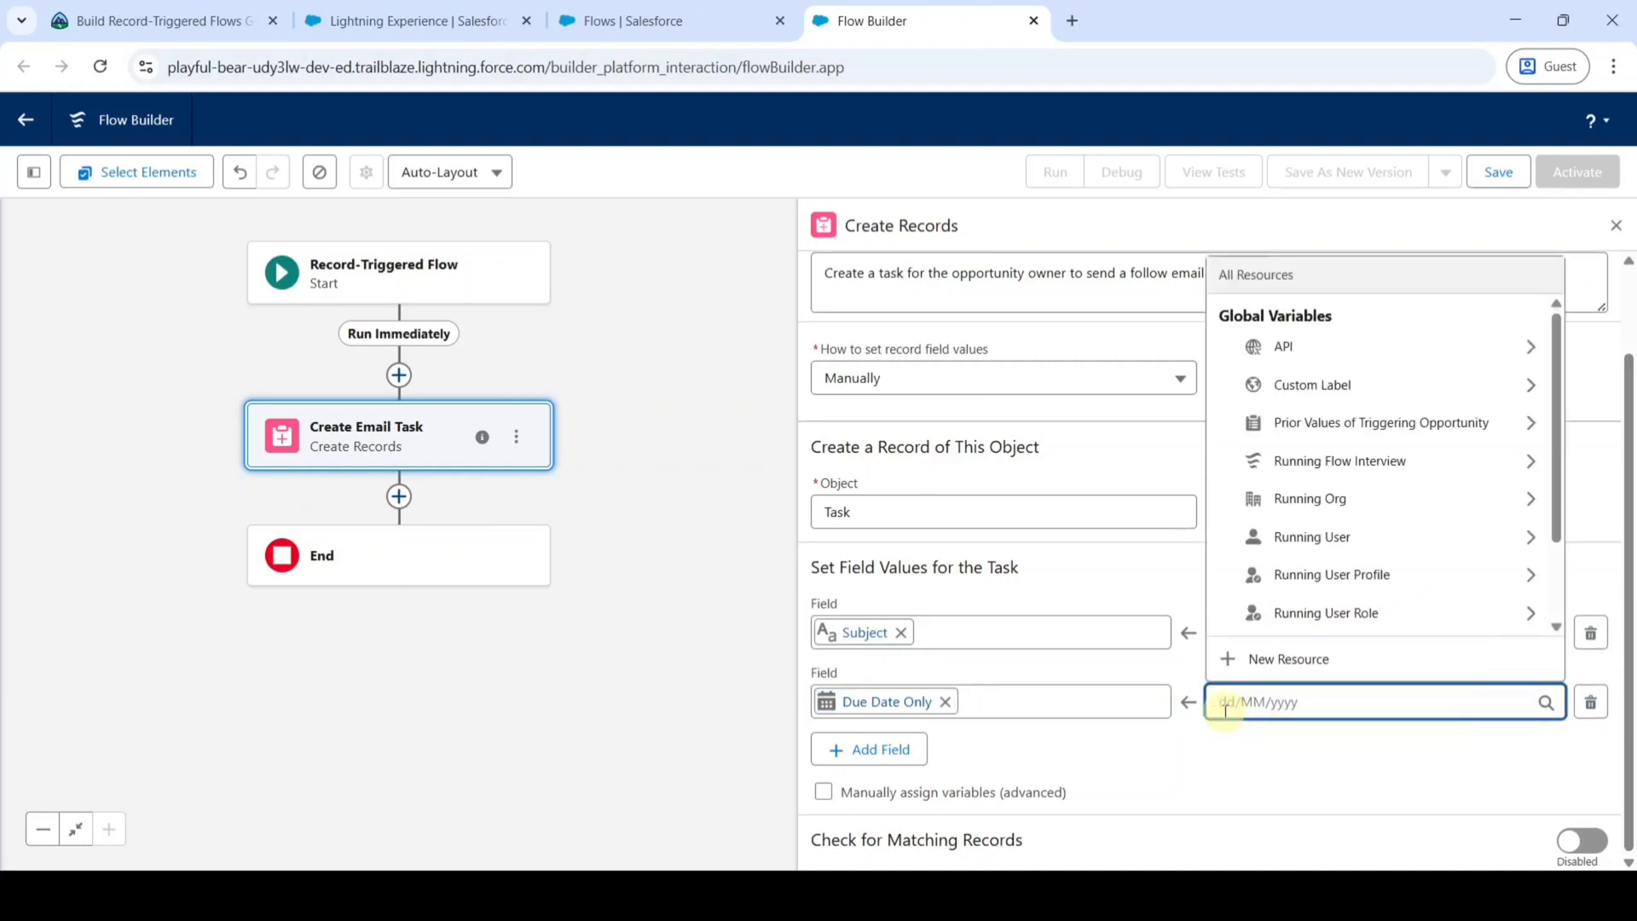
type("04/07/")
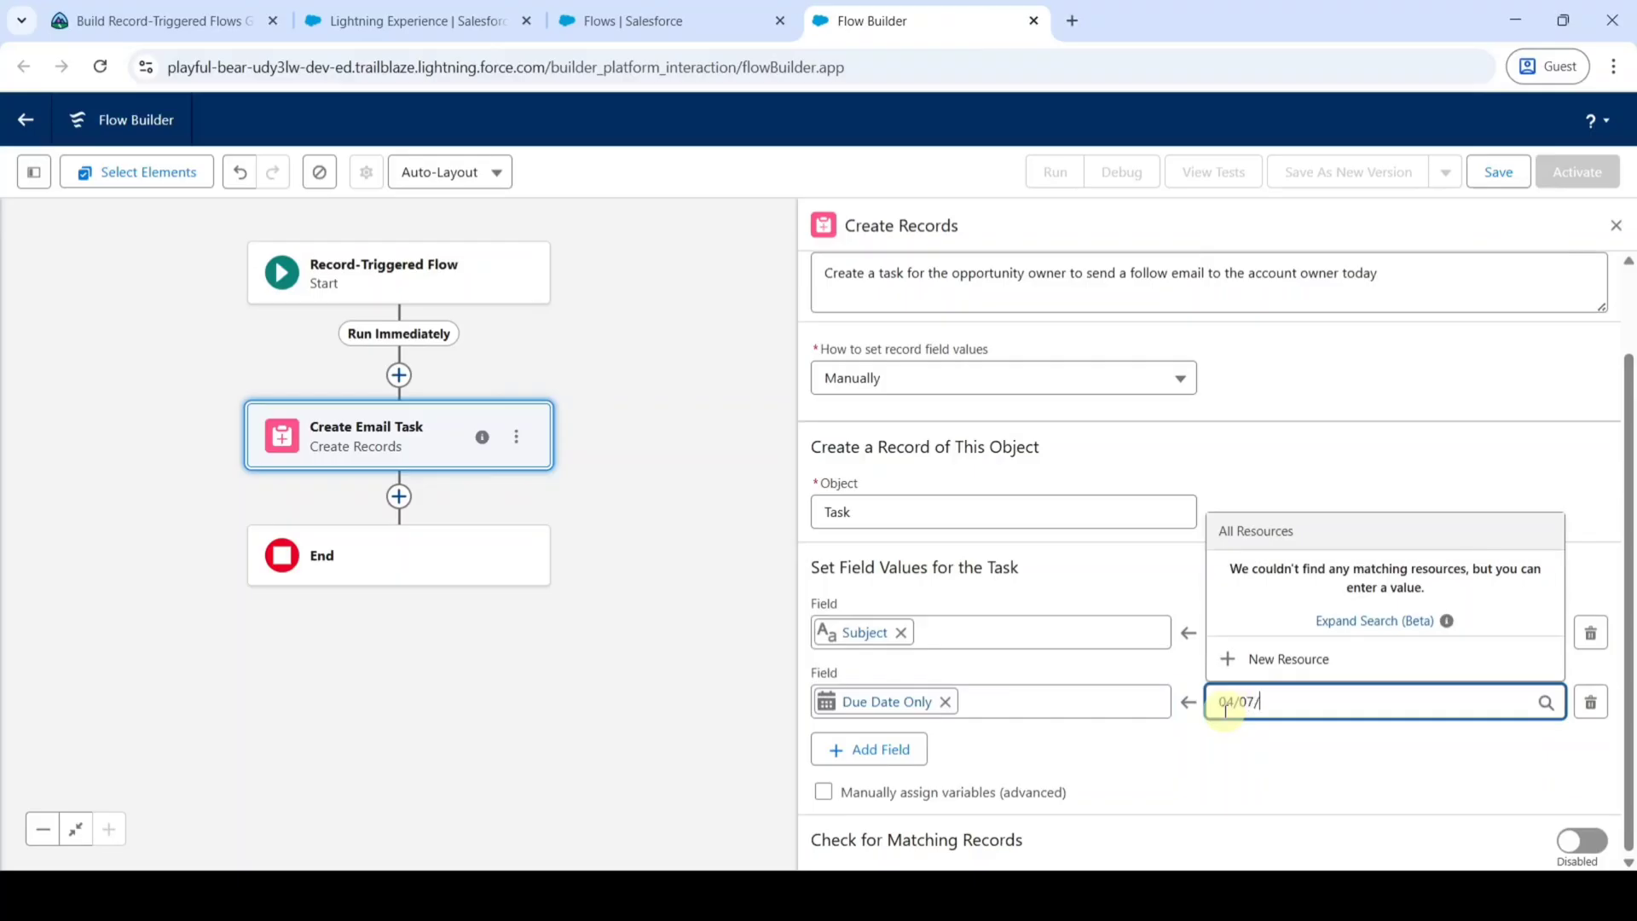
type("2025")
left_click(1238, 745)
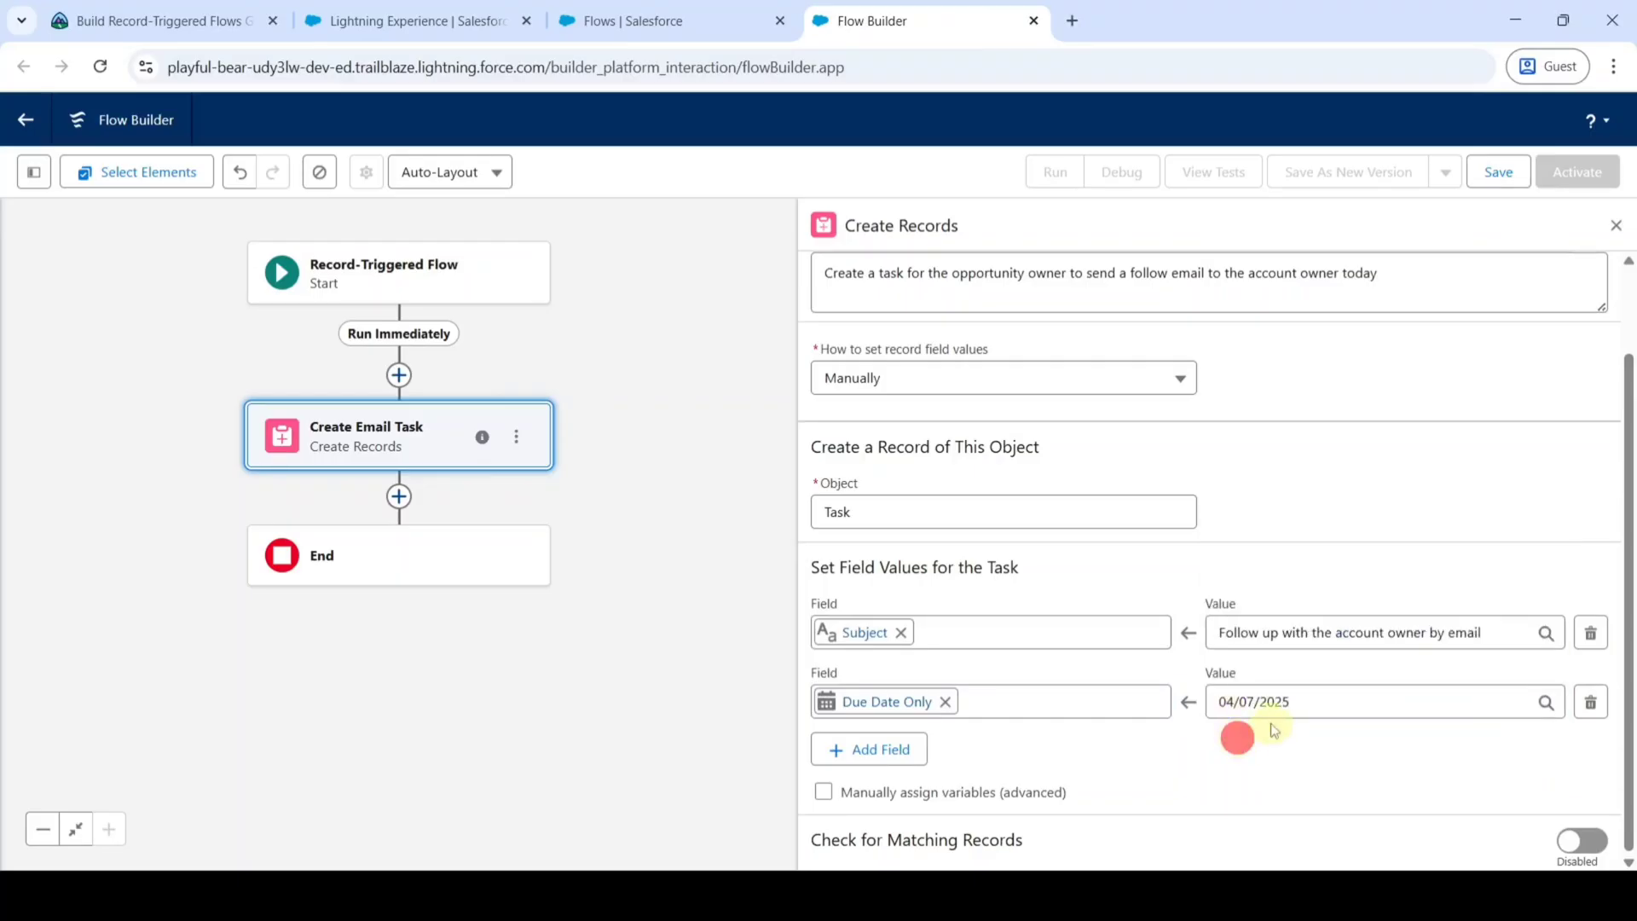
left_click(863, 751)
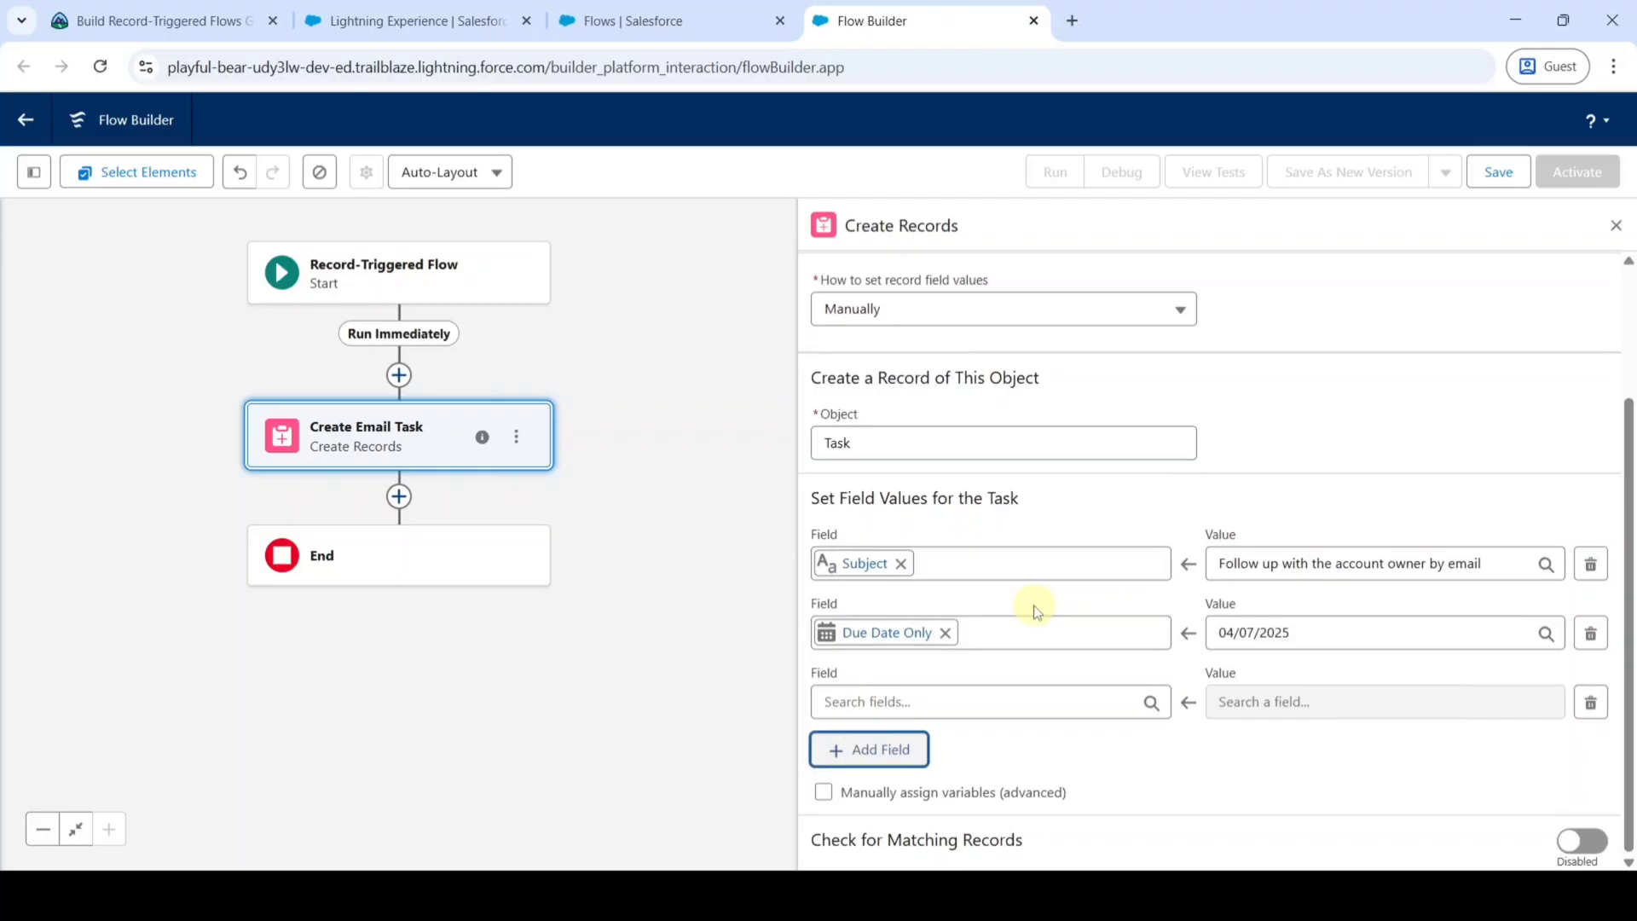
Set Assigned To ID to the Triggering Opportunity's Owner ID
left_click(878, 701)
type("assi")
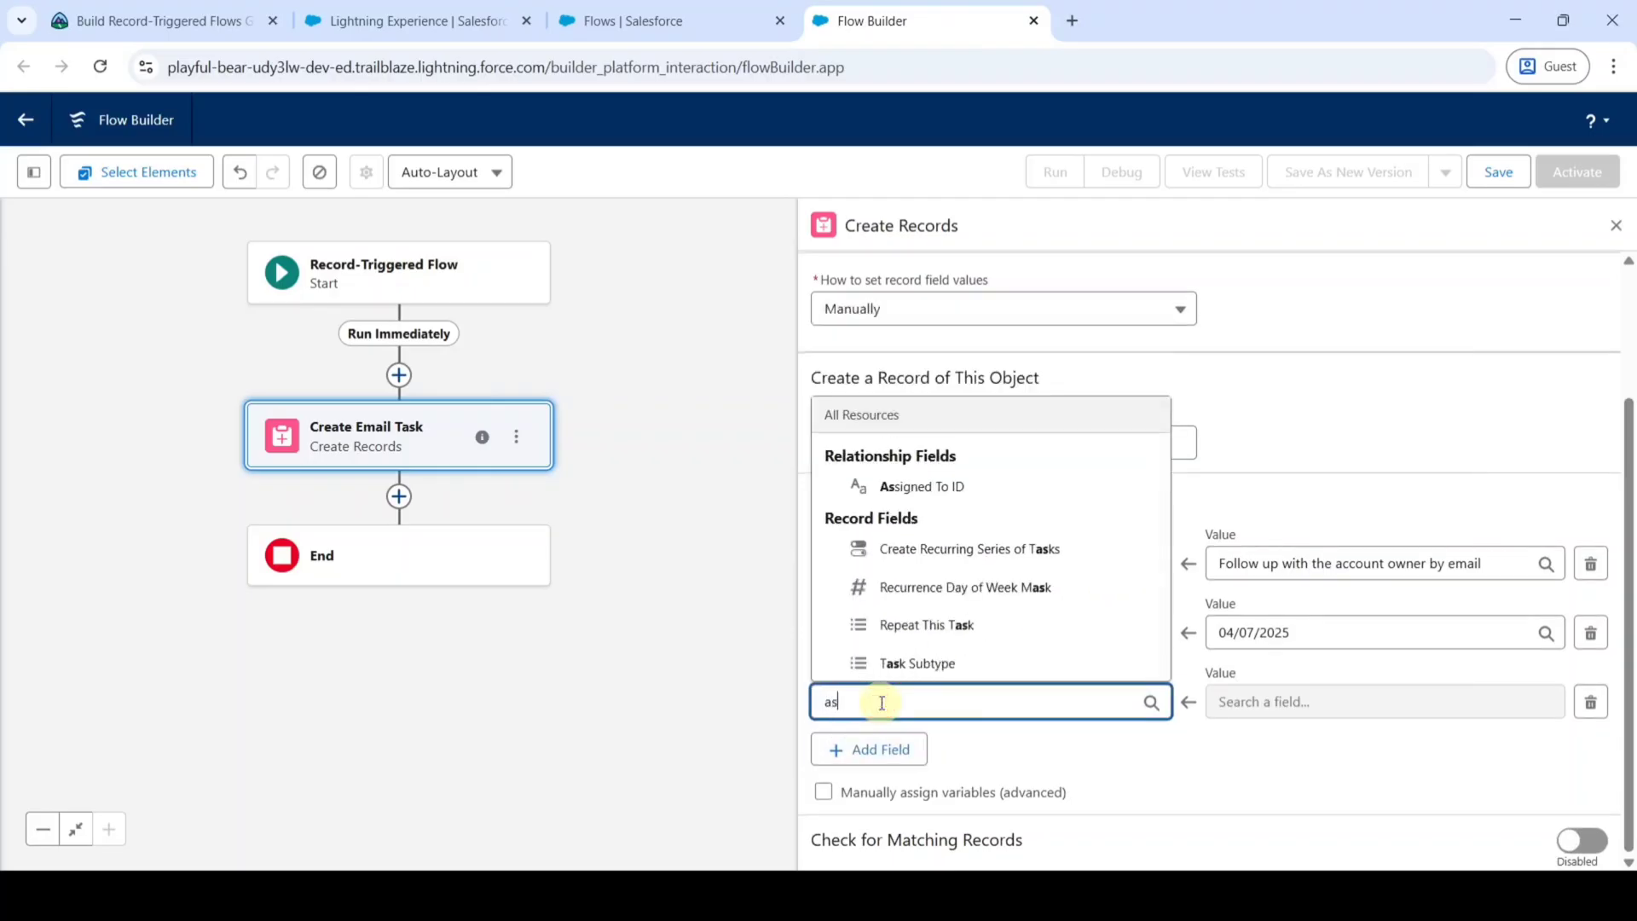
left_click(897, 665)
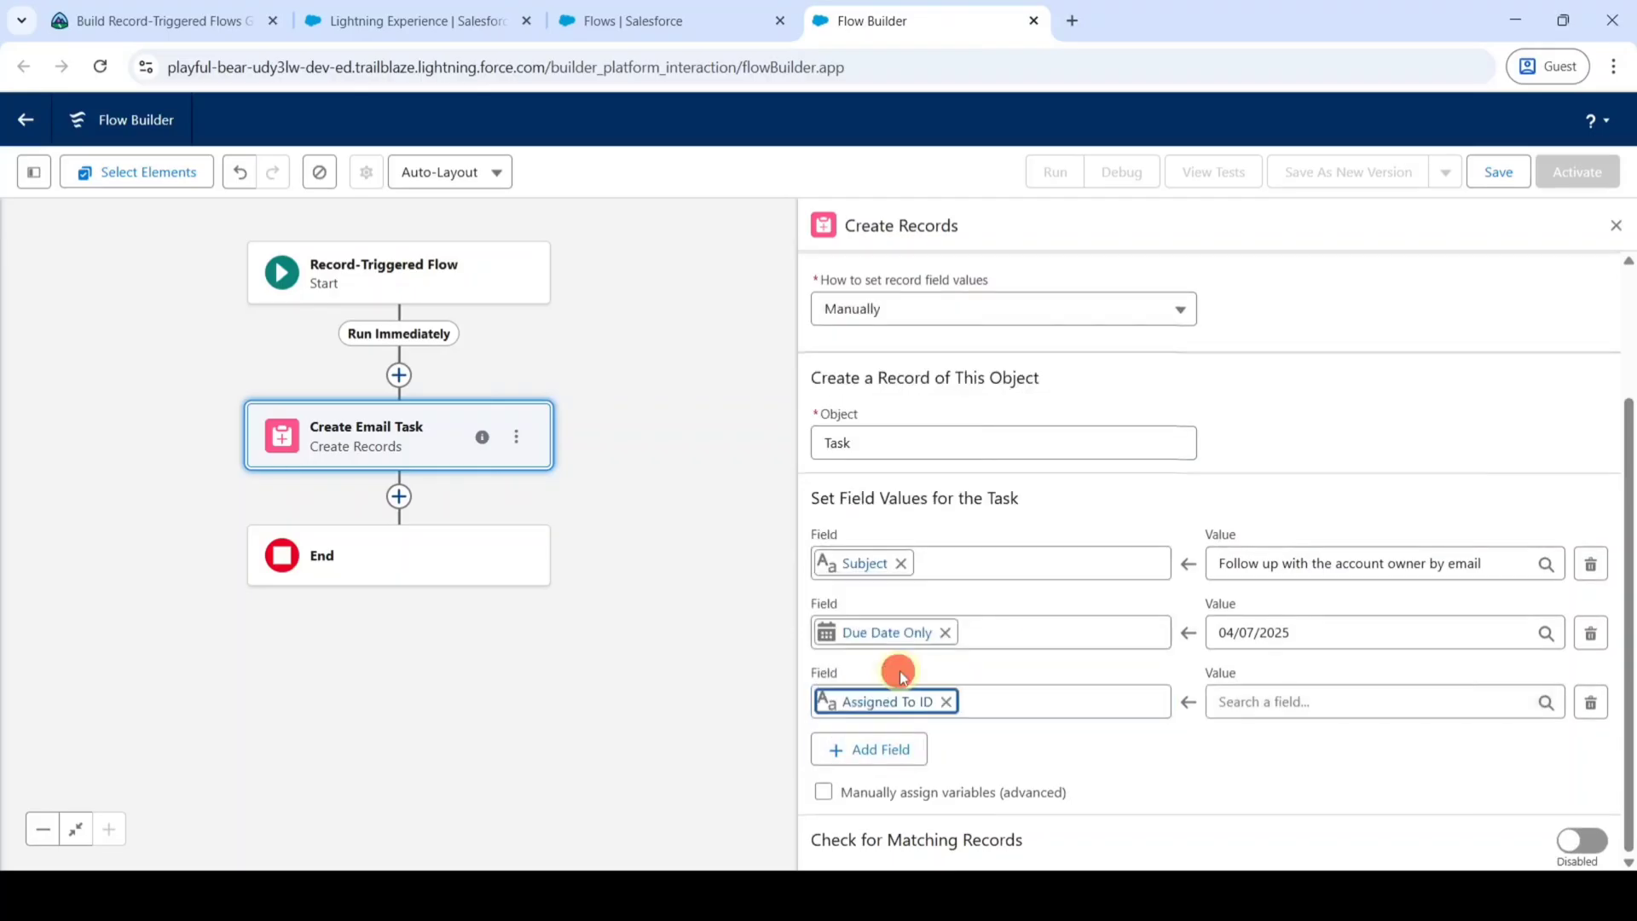
left_click(1277, 701)
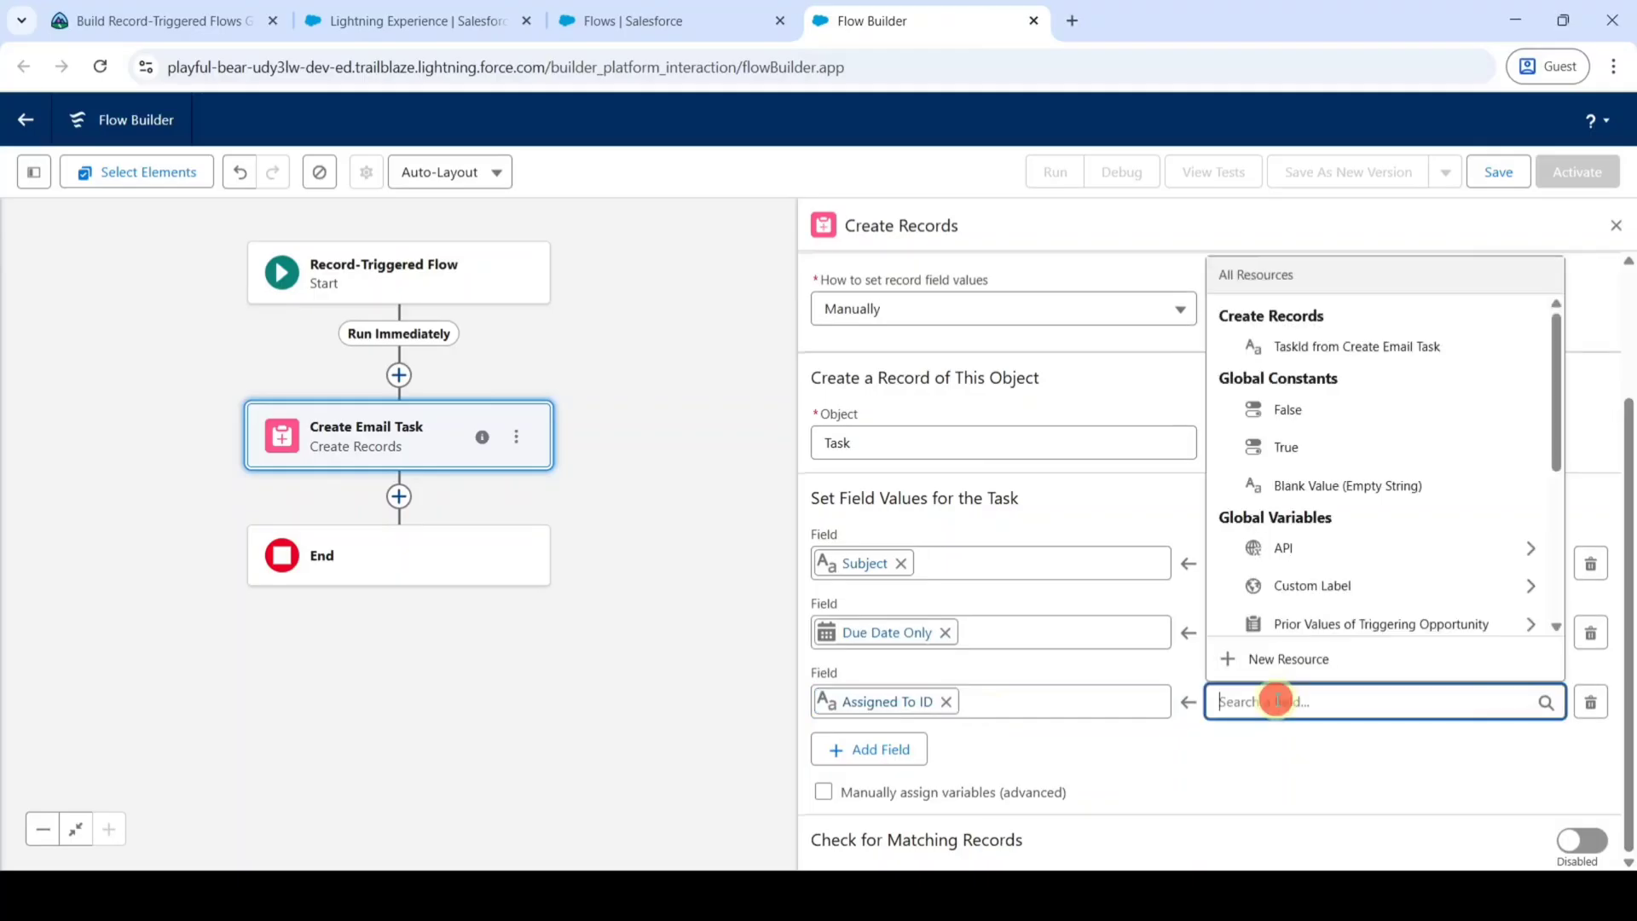
type("tri")
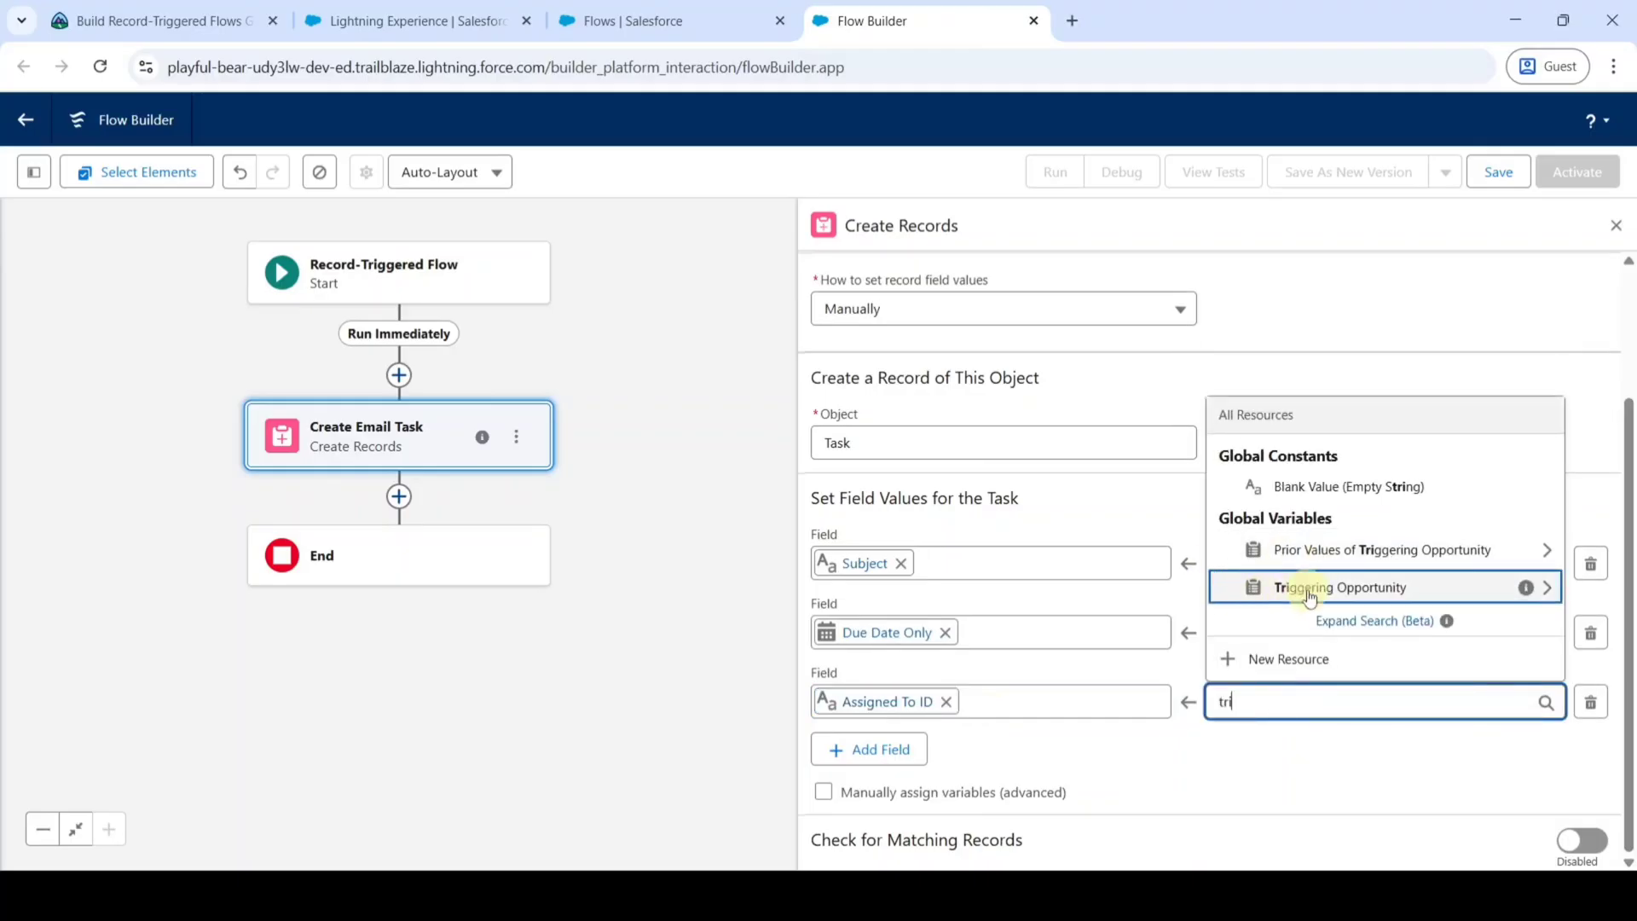
left_click(1283, 600)
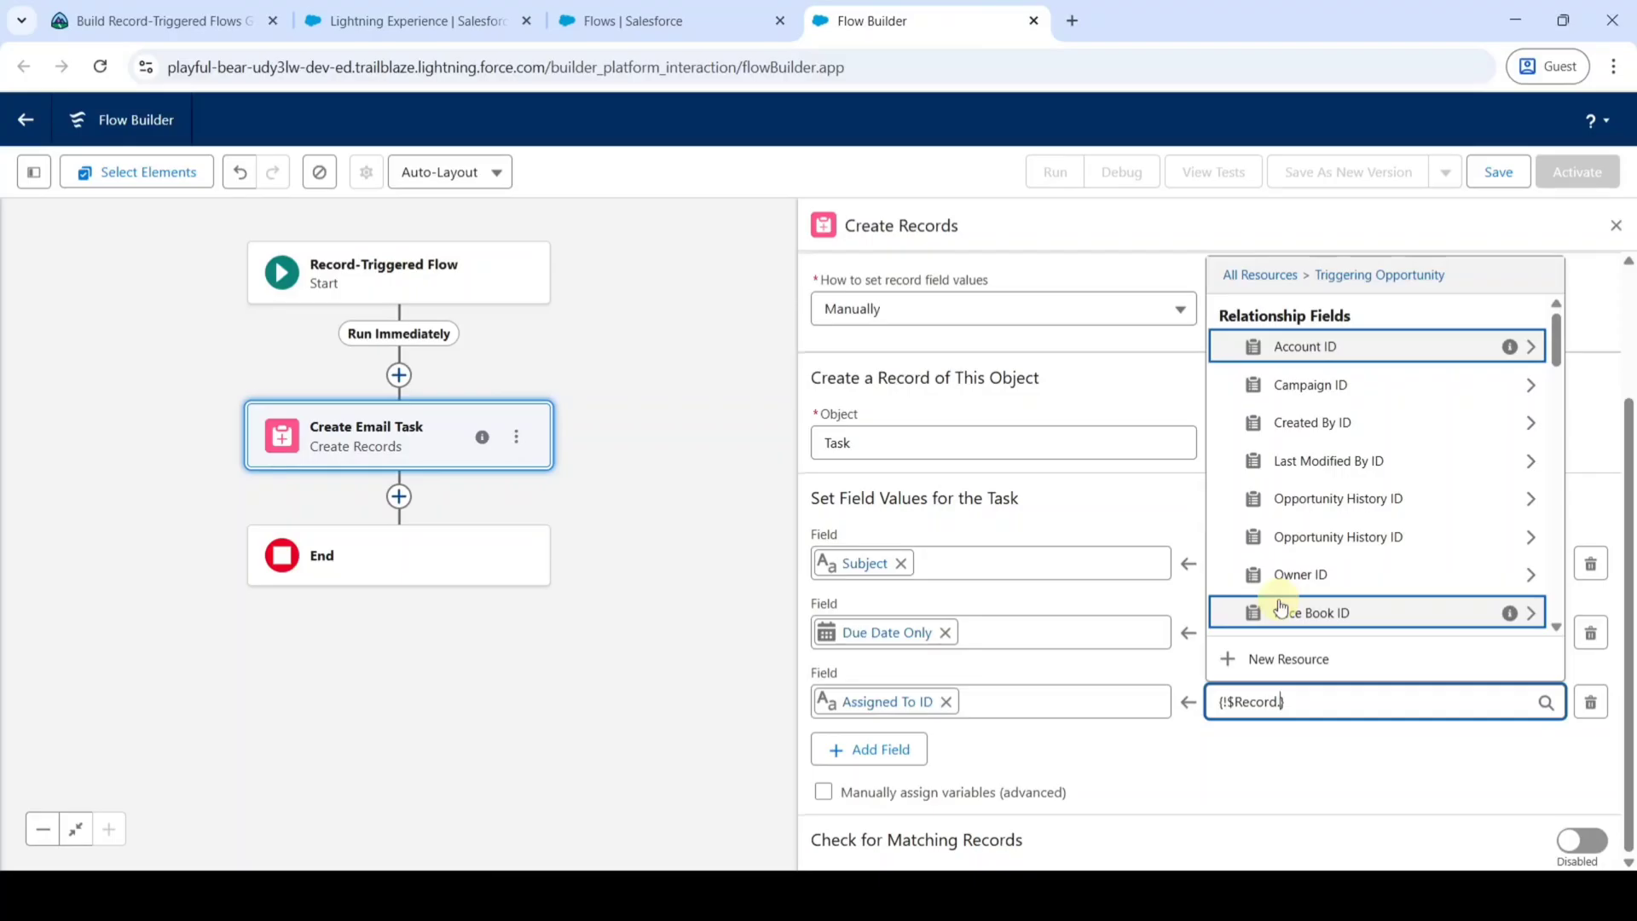
type("own")
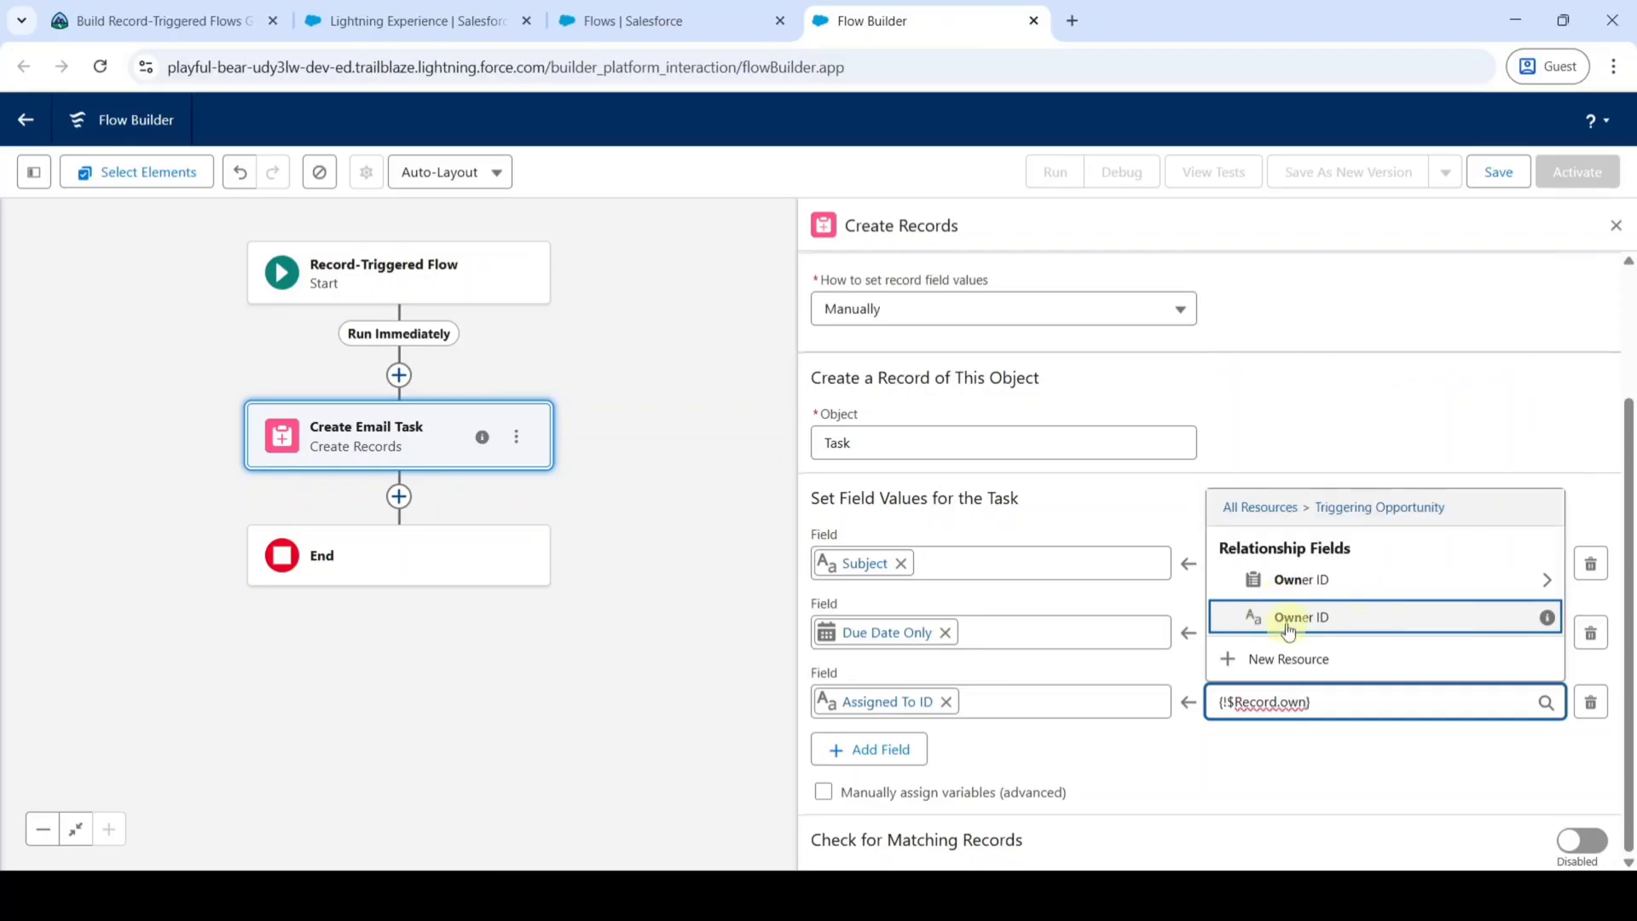
left_click(1295, 630)
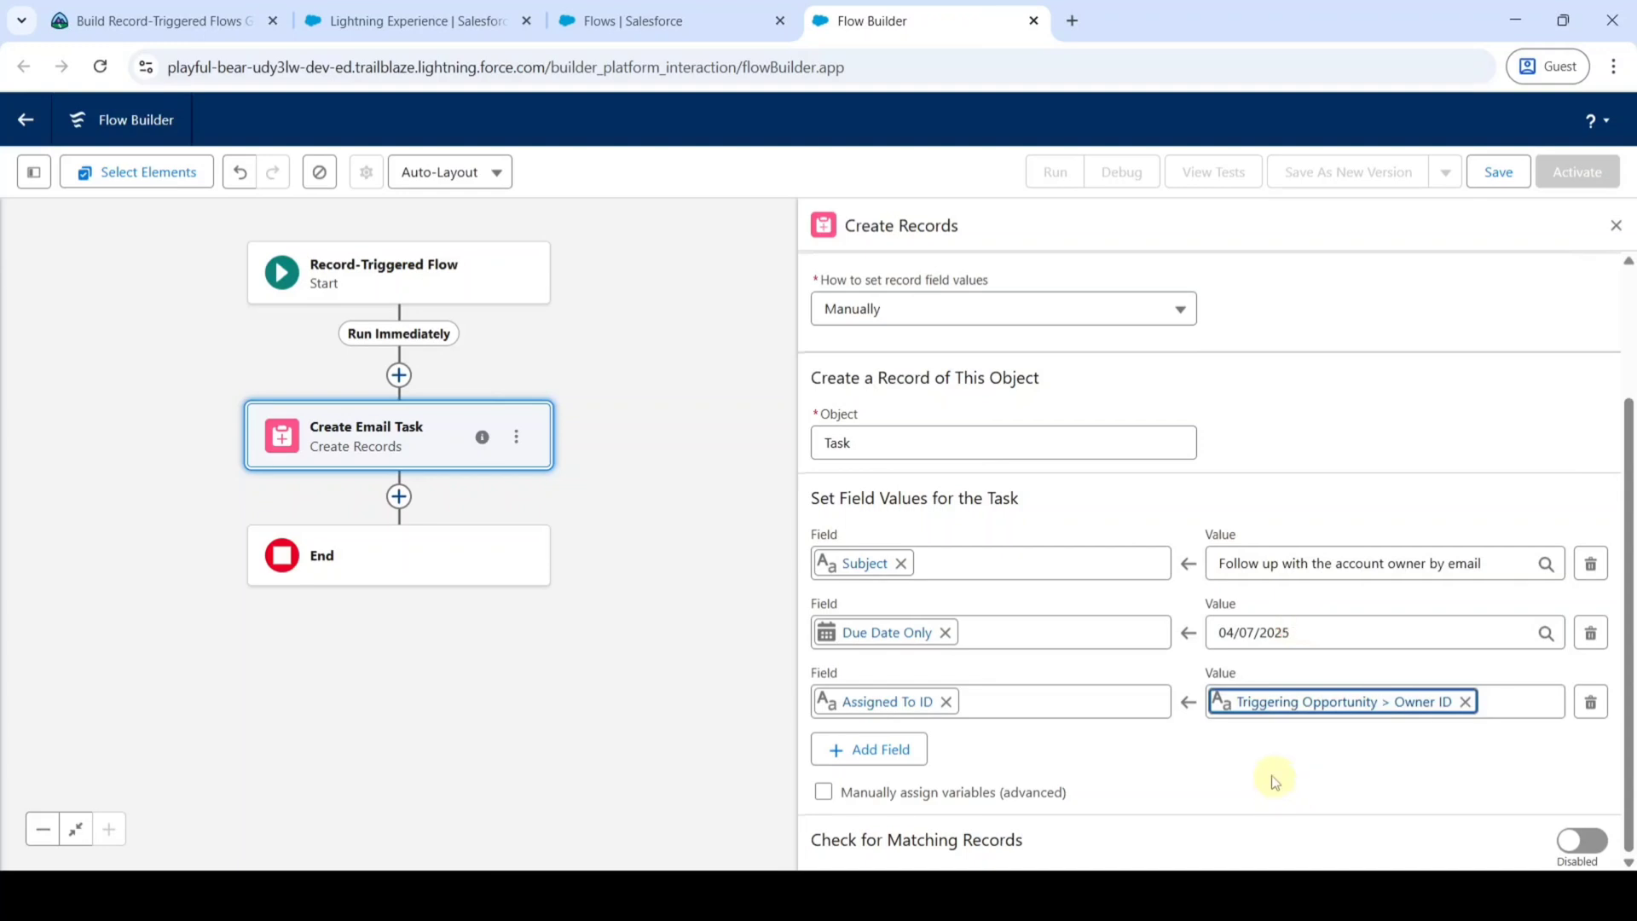
Set Related To ID to the Triggering Opportunity's Account ID
left_click(863, 752)
left_click(870, 759)
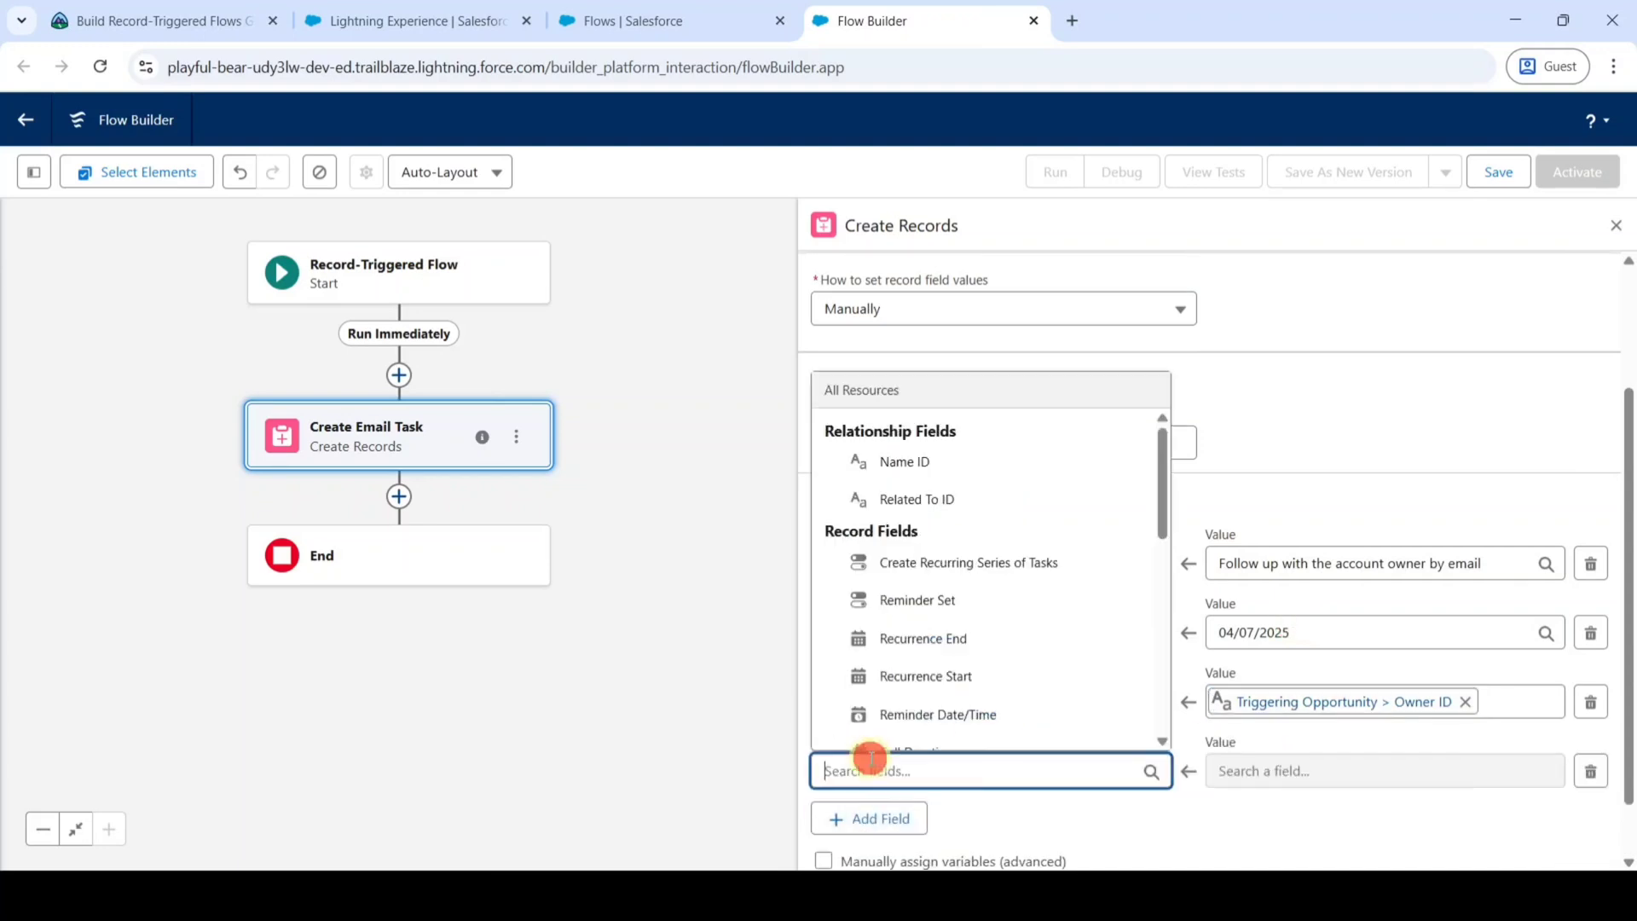
type("rela")
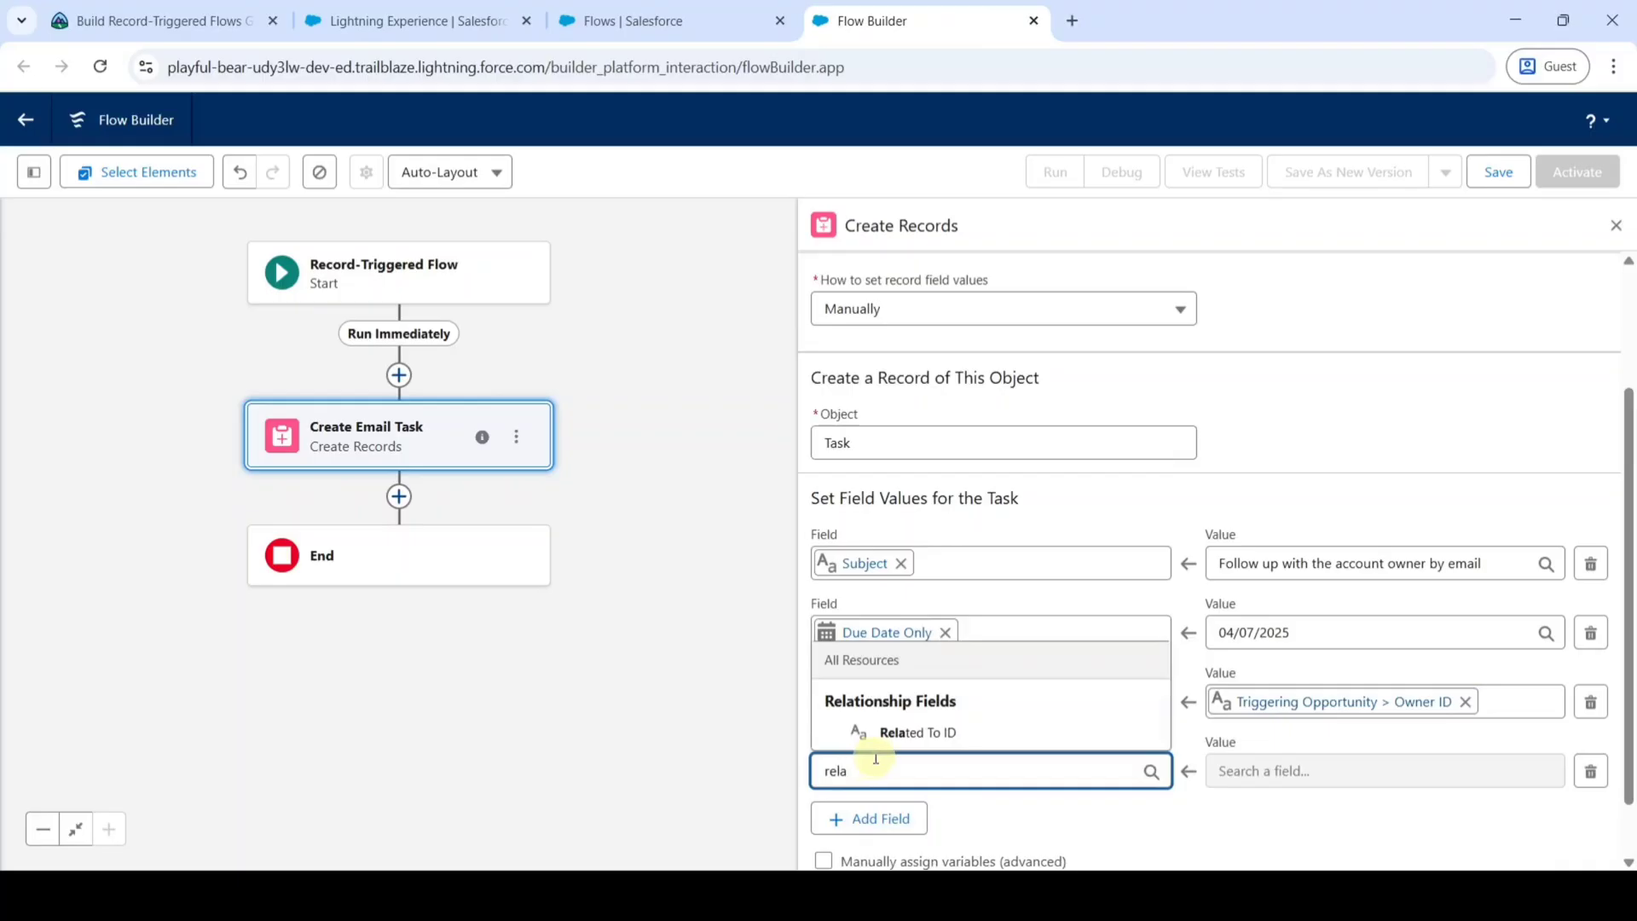
left_click(887, 737)
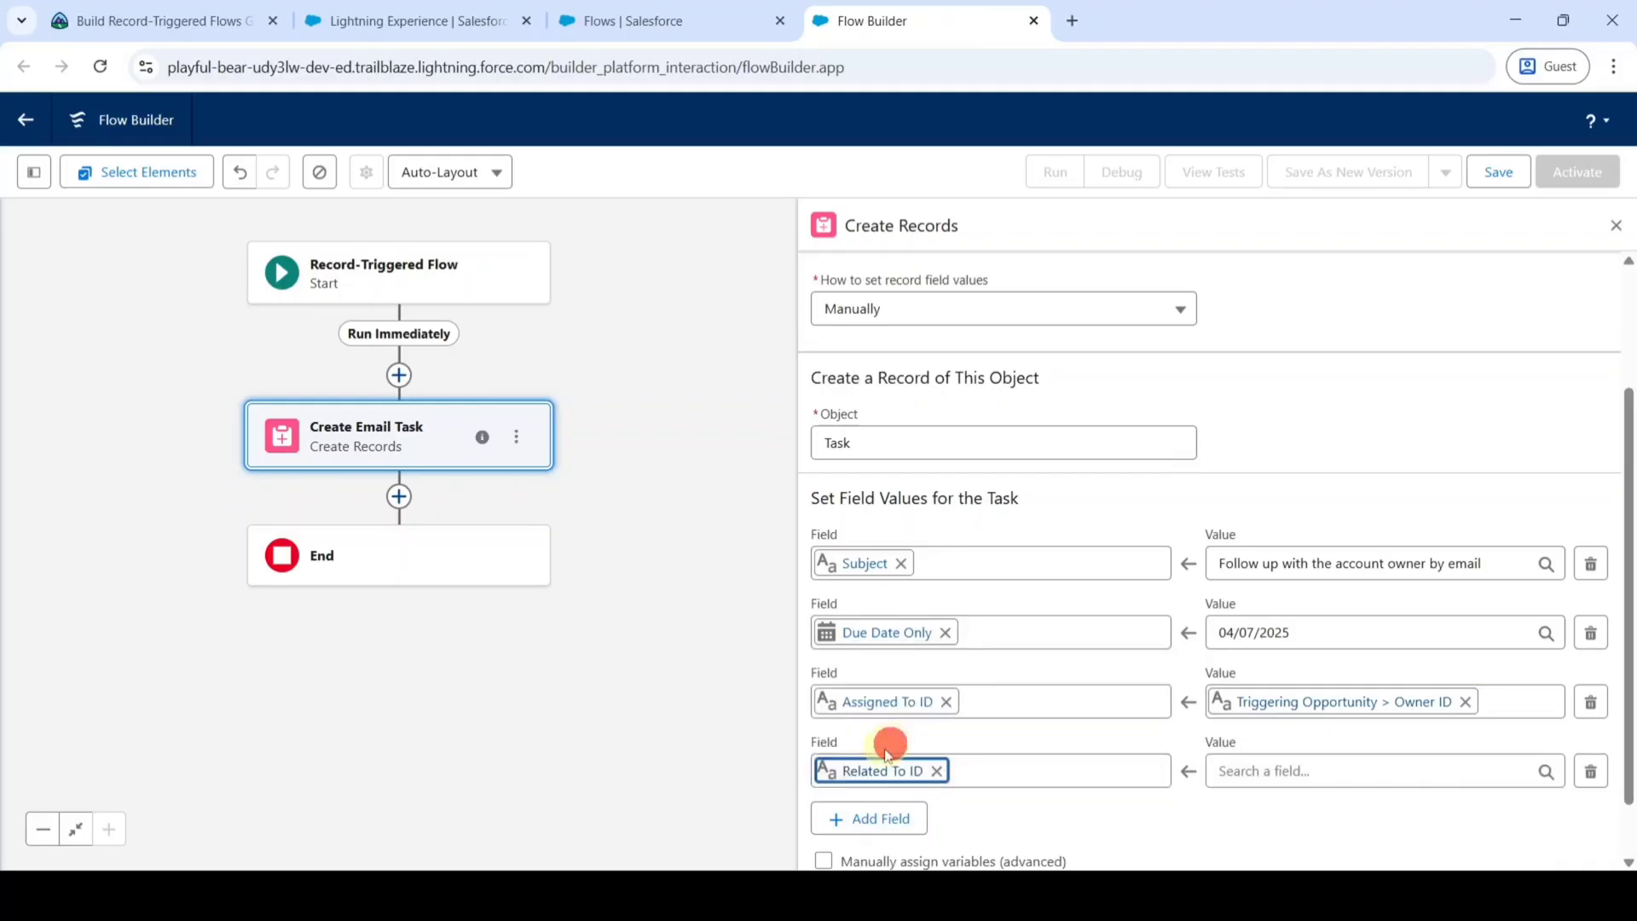
left_click(1296, 772)
type("trig")
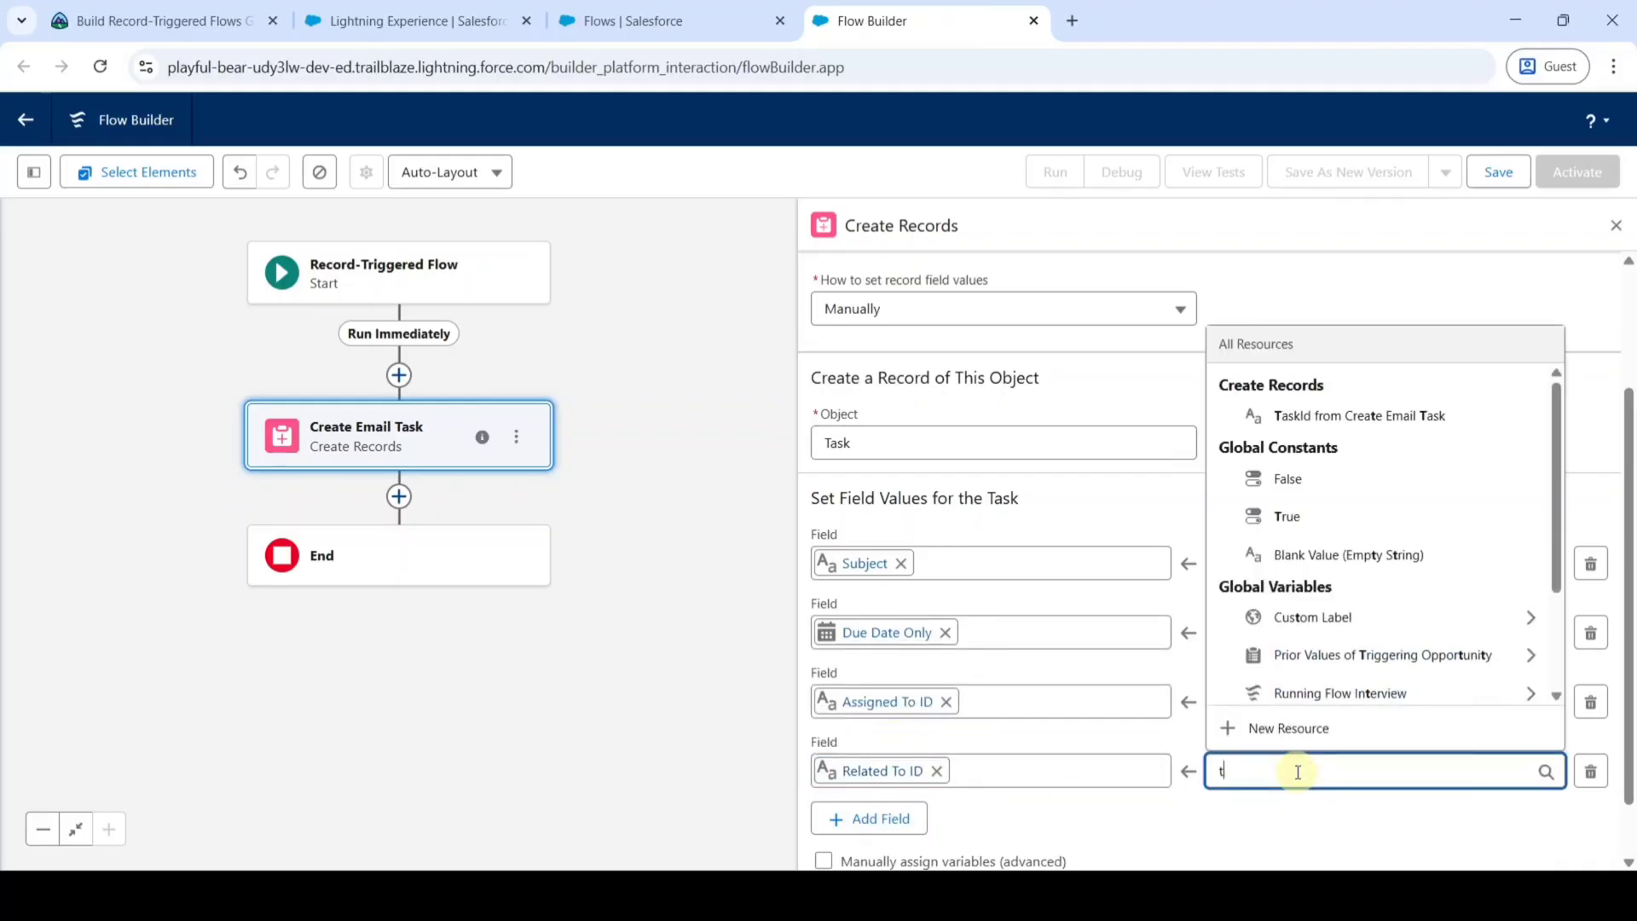
left_click(1287, 671)
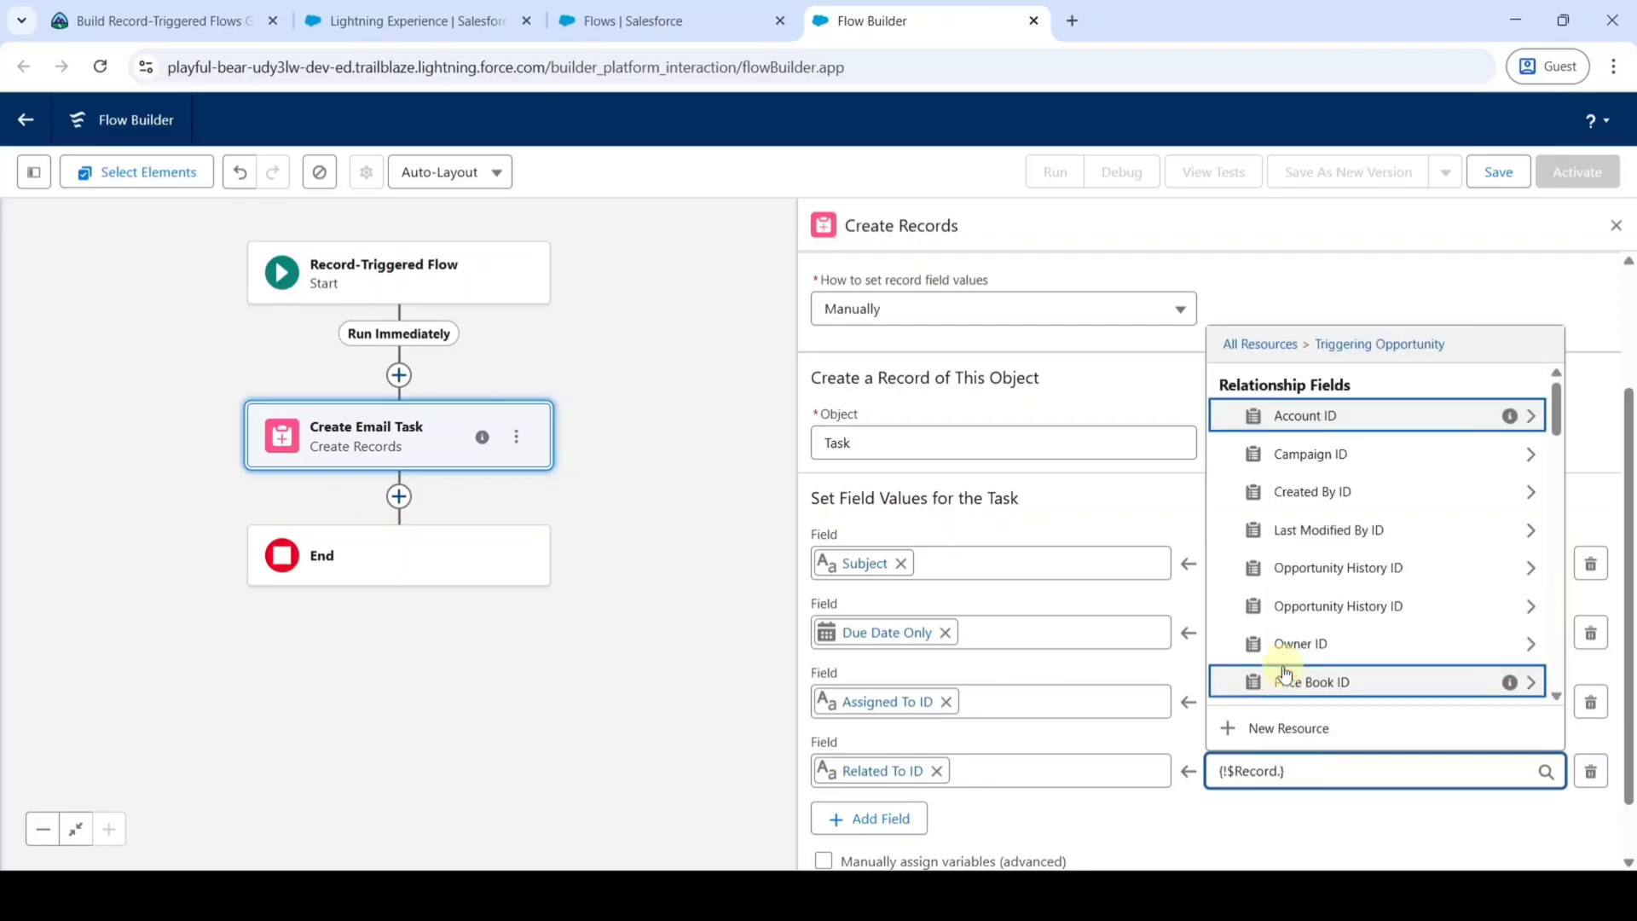
type("accou")
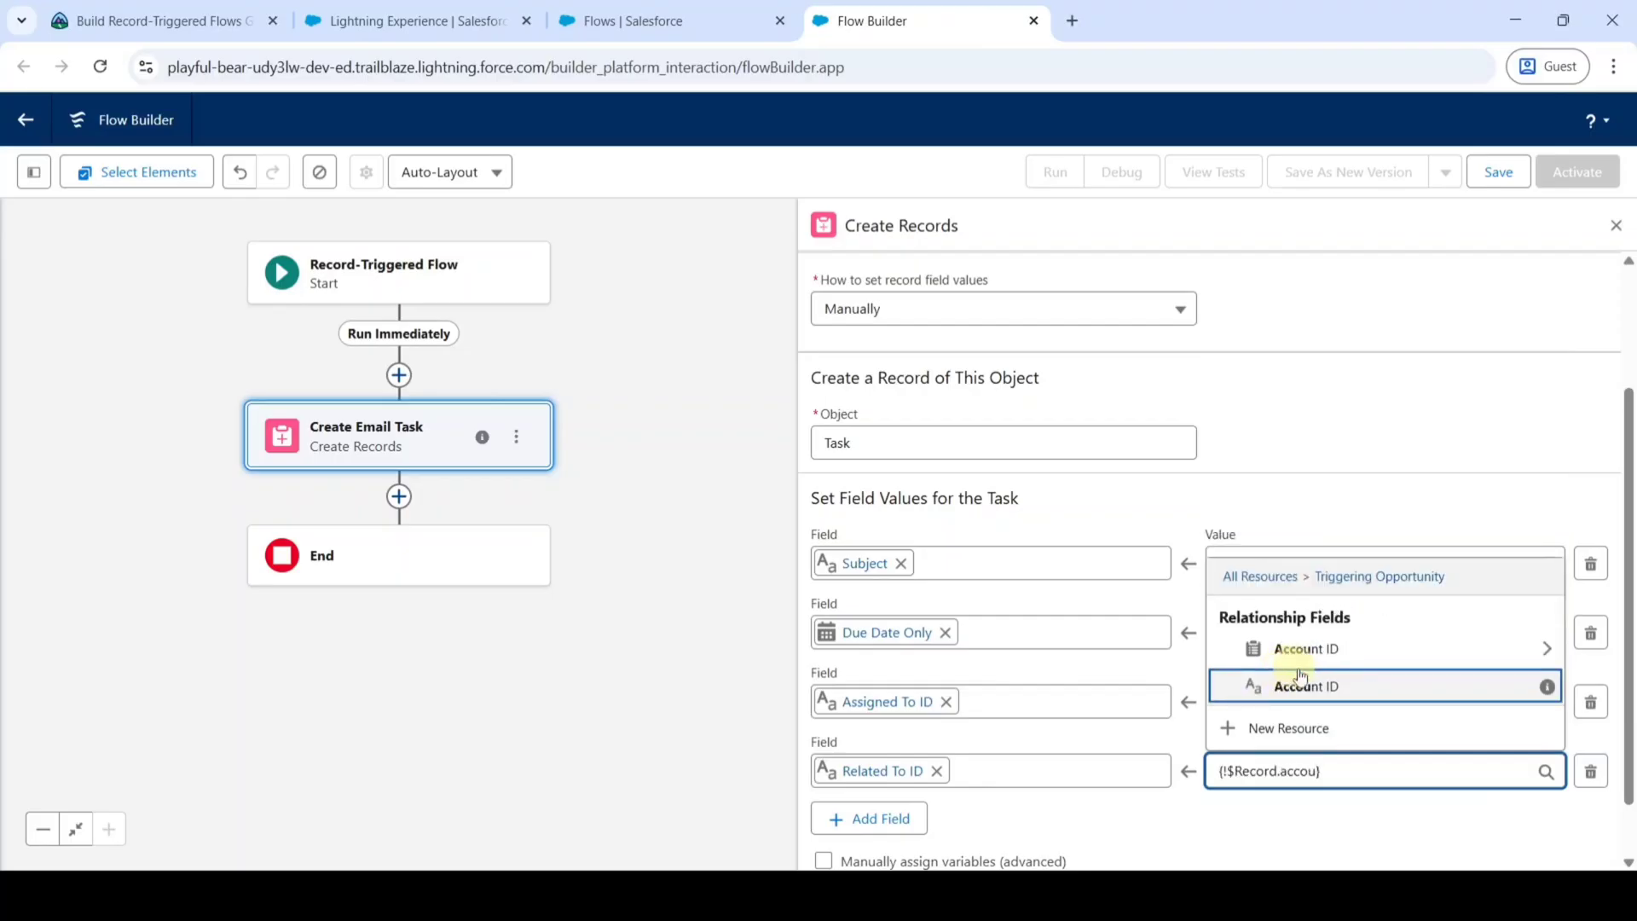
left_click(1298, 687)
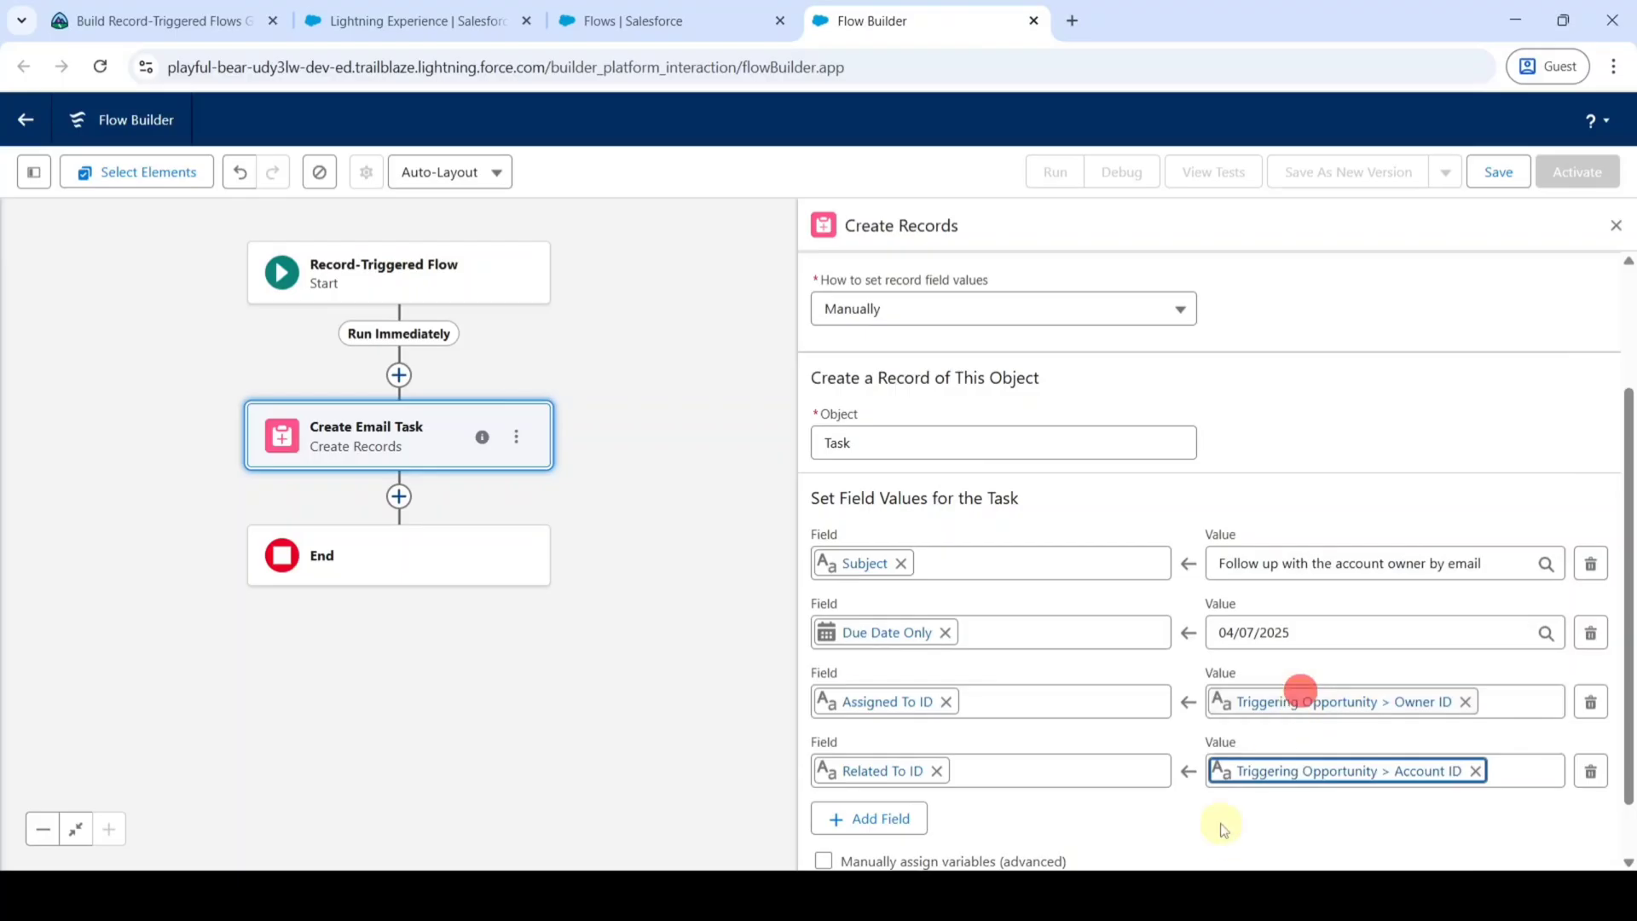
left_click(1220, 822)
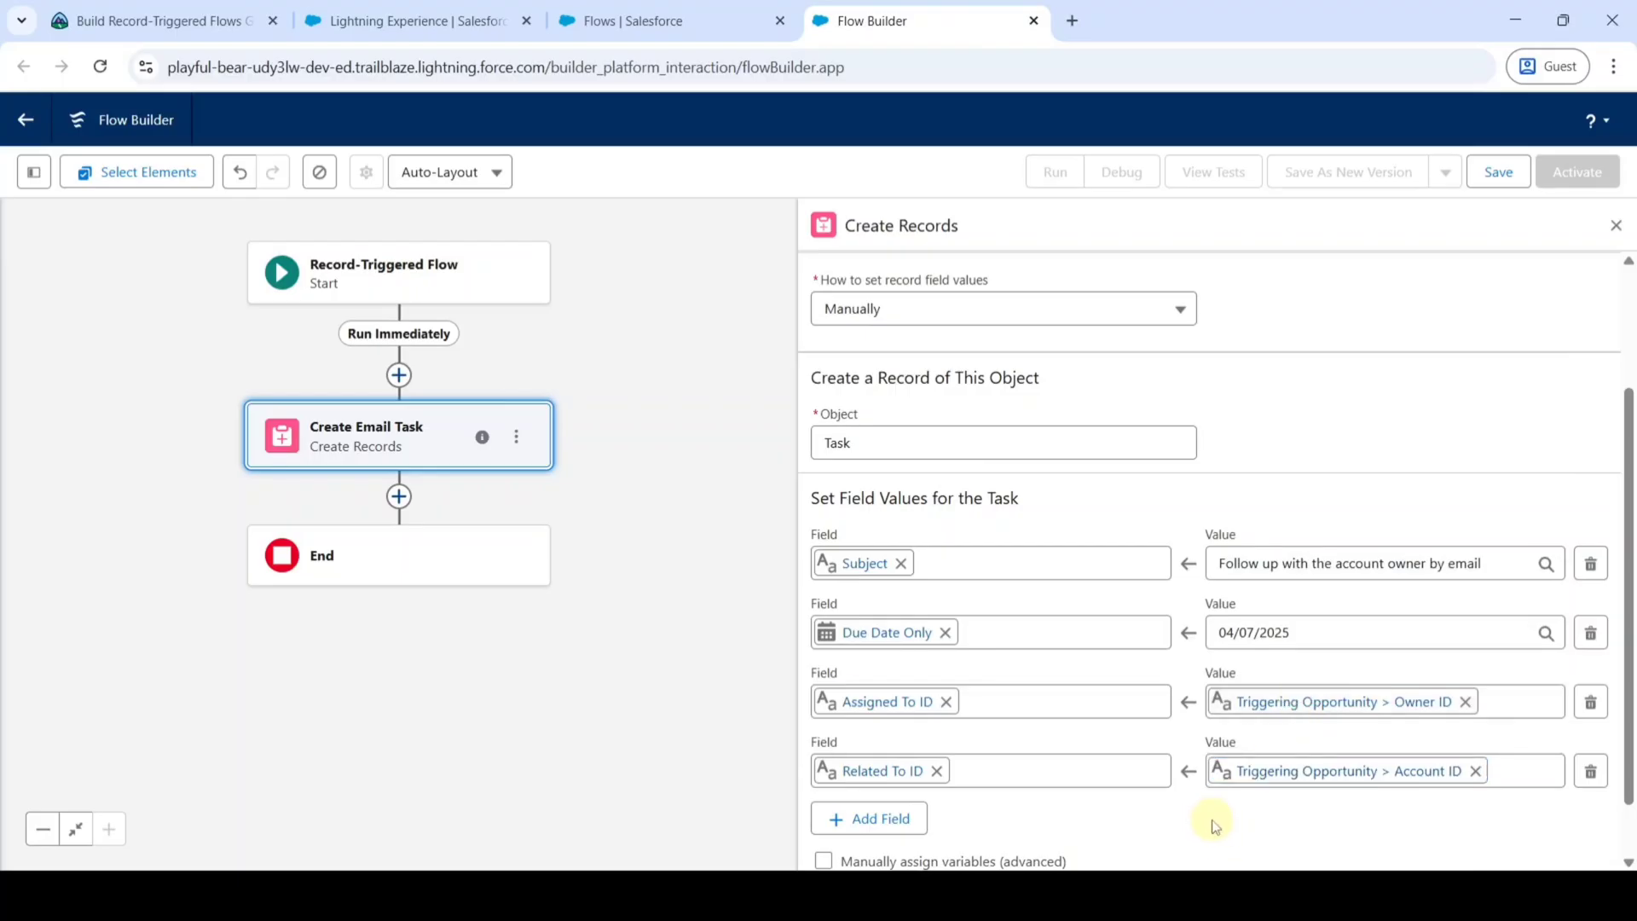
Close the Create Email Task panel and centre the flow on the canvas
scroll(1217, 825, "up", 3)
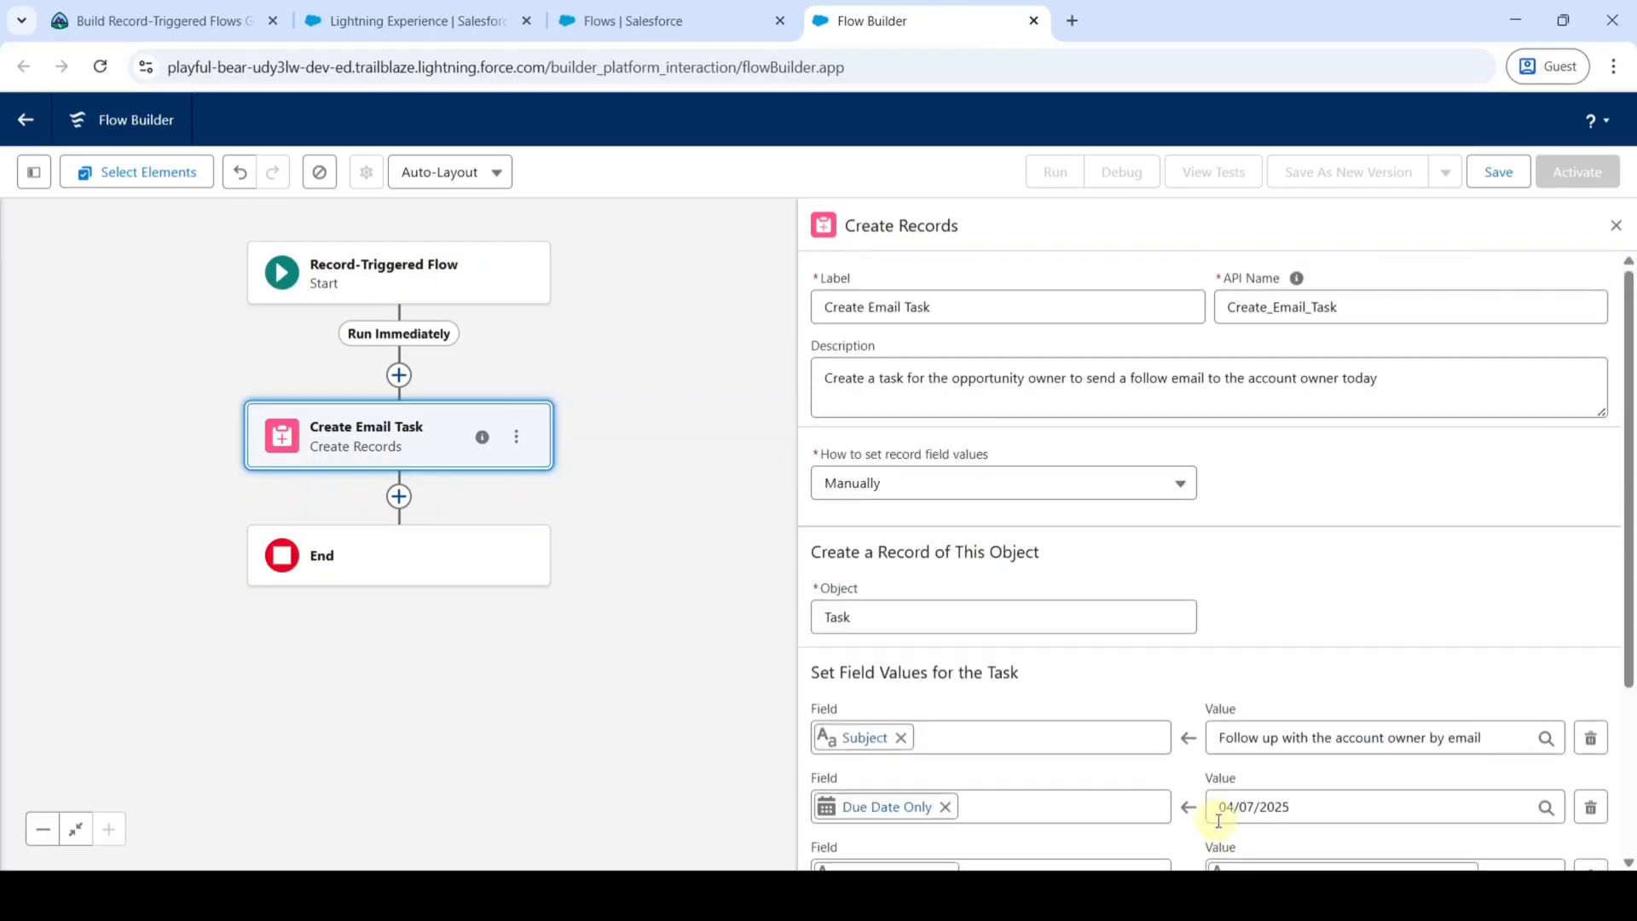
left_click(1615, 227)
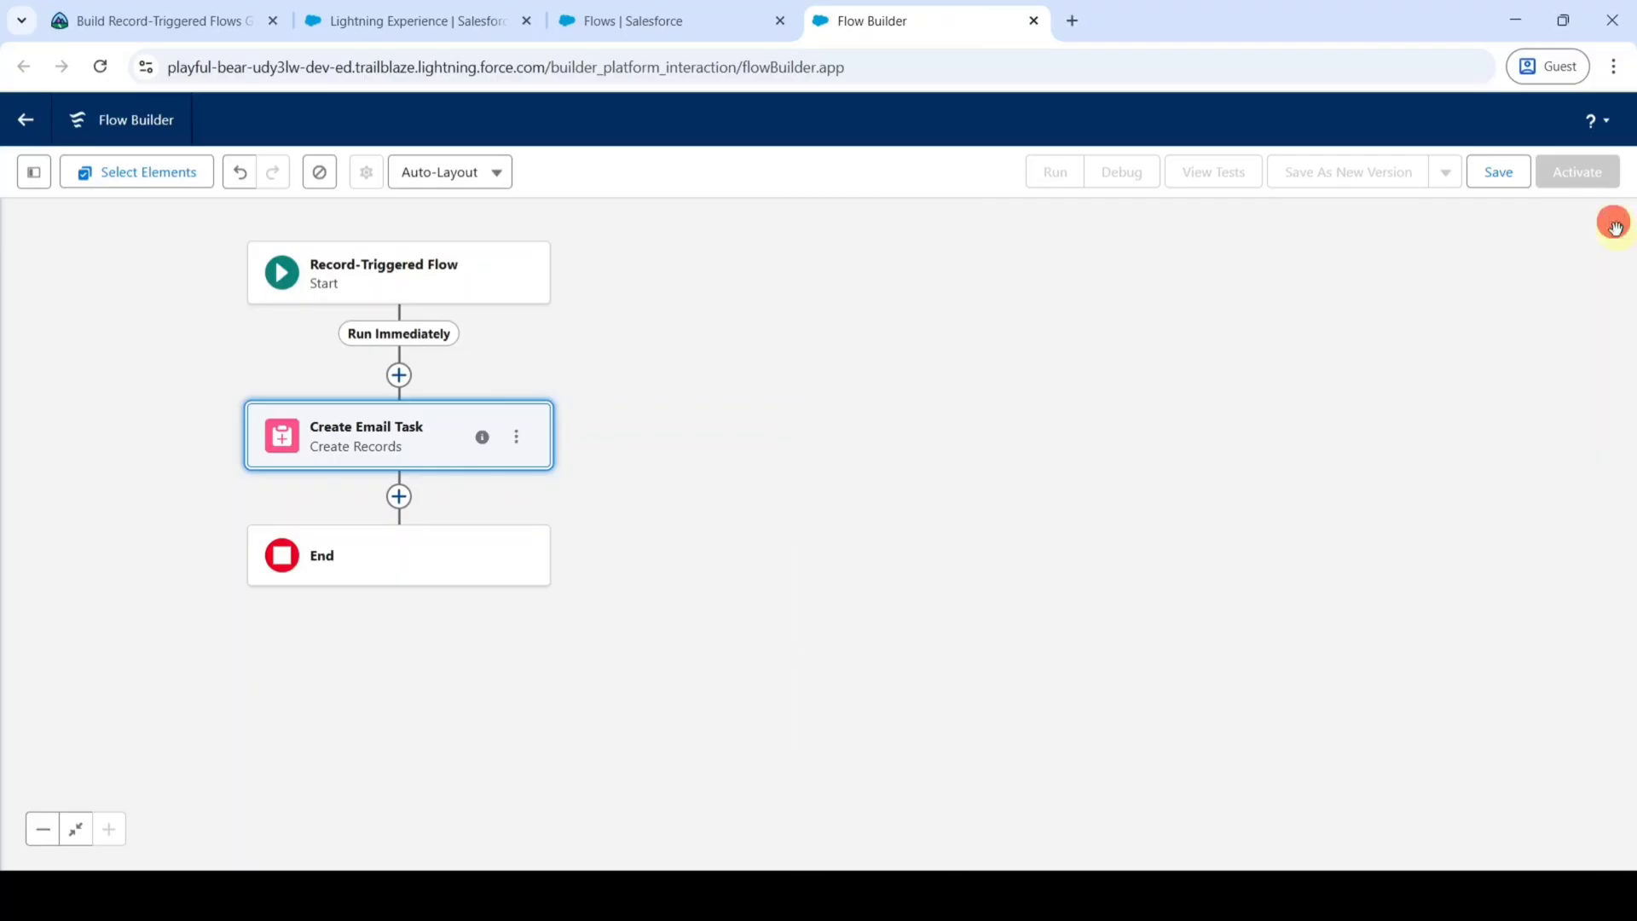
left_click_drag(787, 376, 1191, 432)
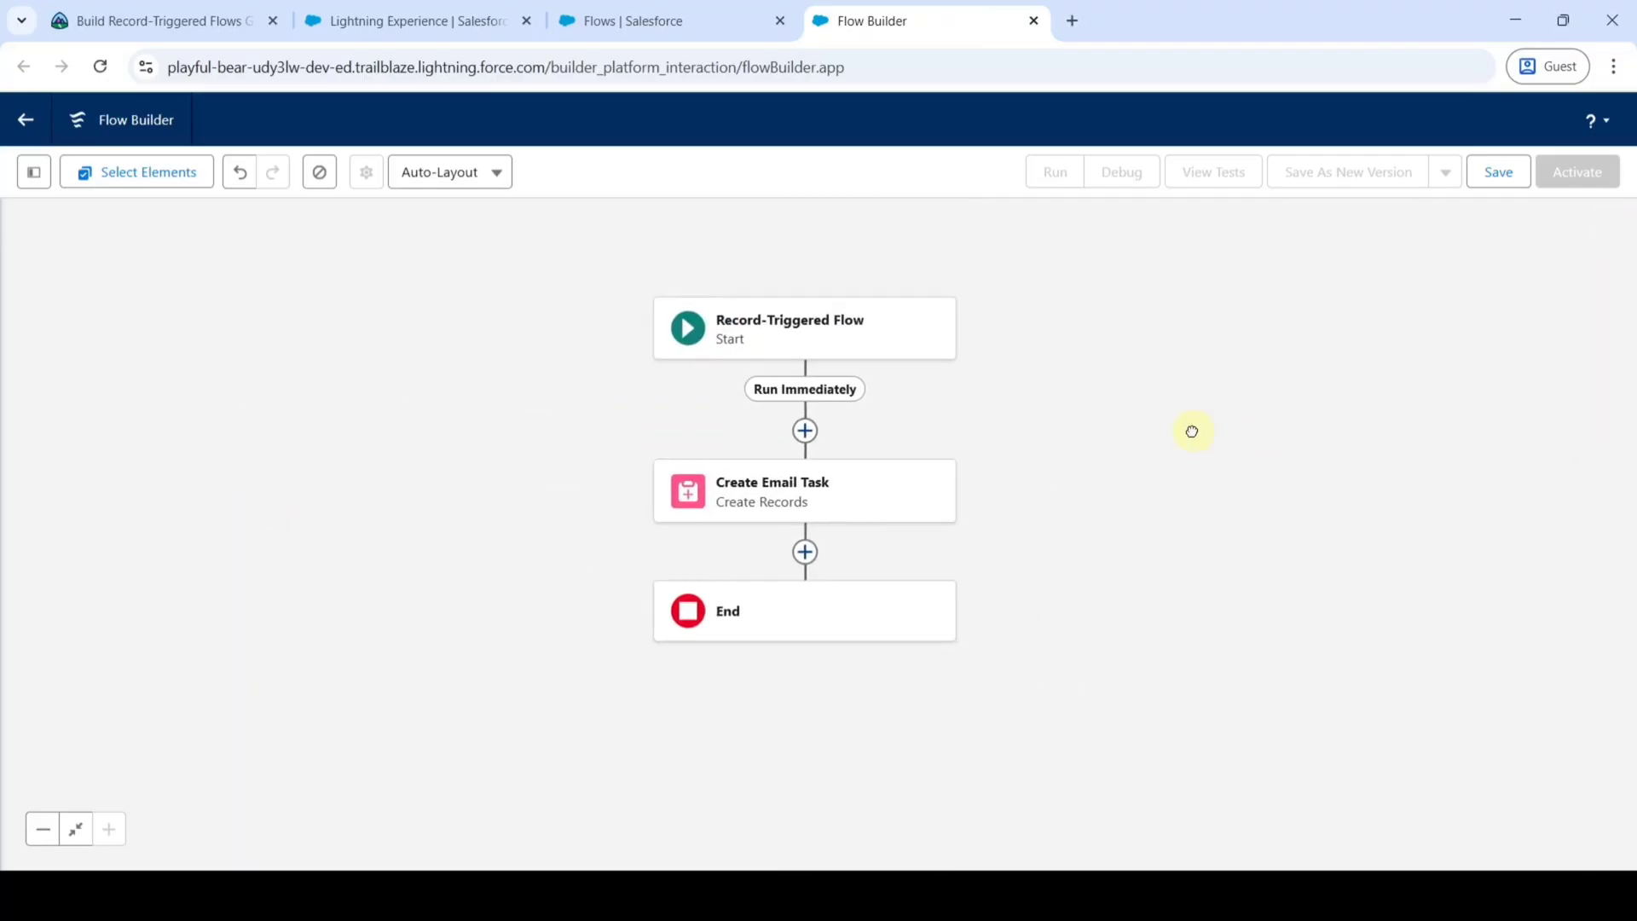
Enter the flow label 'Review Opportunity with Account Owner' from Trailhead, letting the API Name auto-fill
left_click(1500, 181)
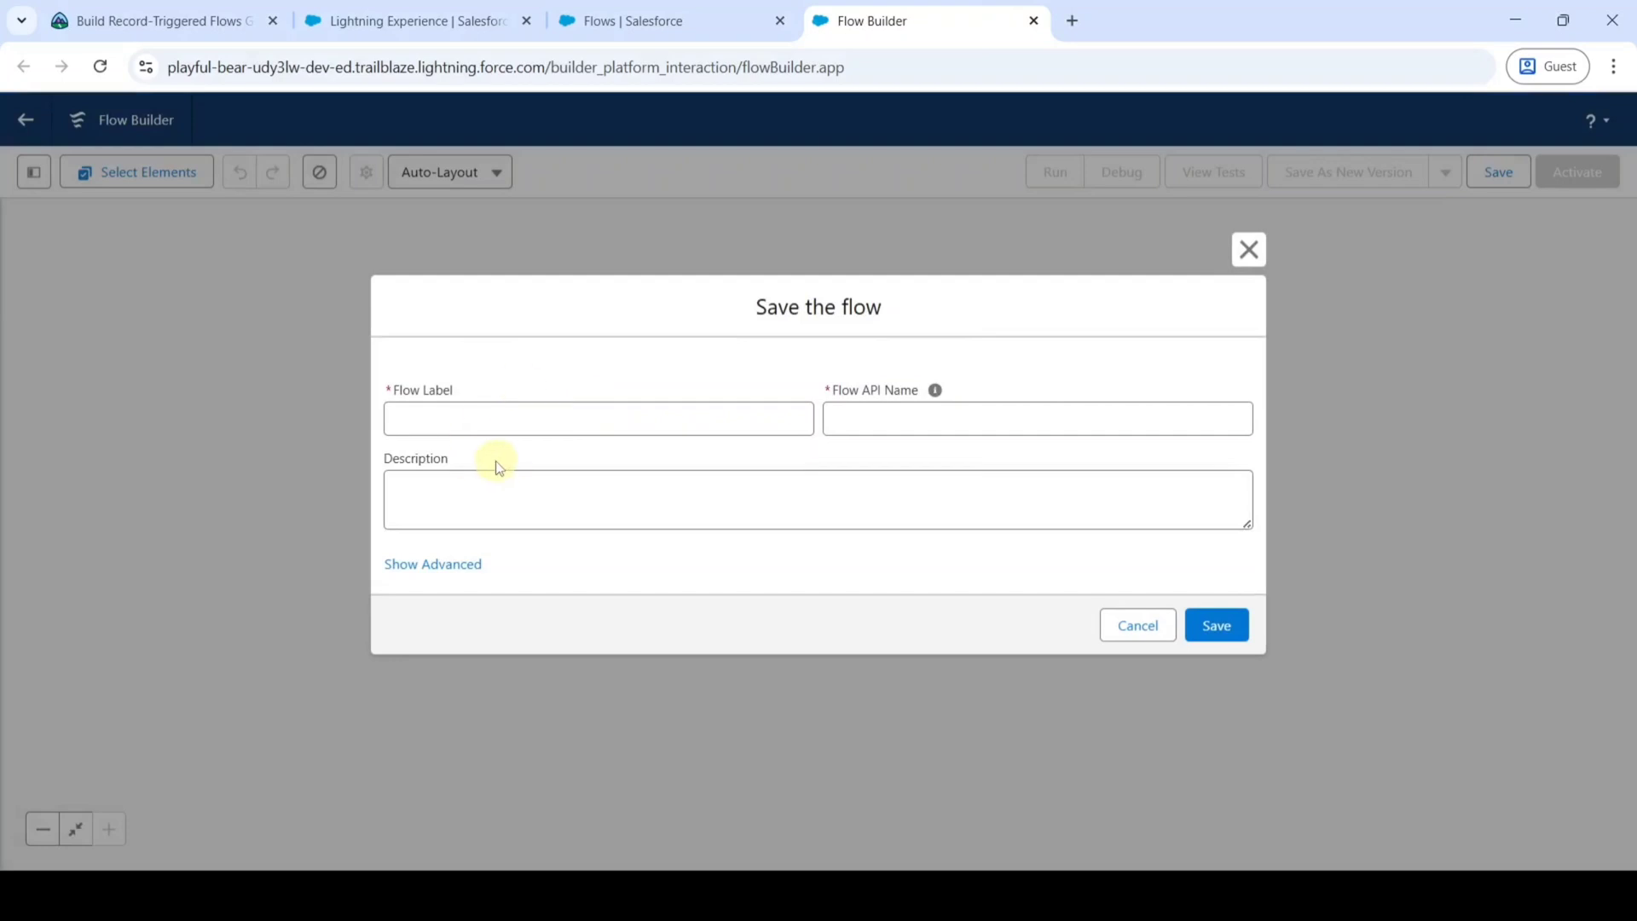
left_click(192, 21)
scroll(511, 509, "down", 1)
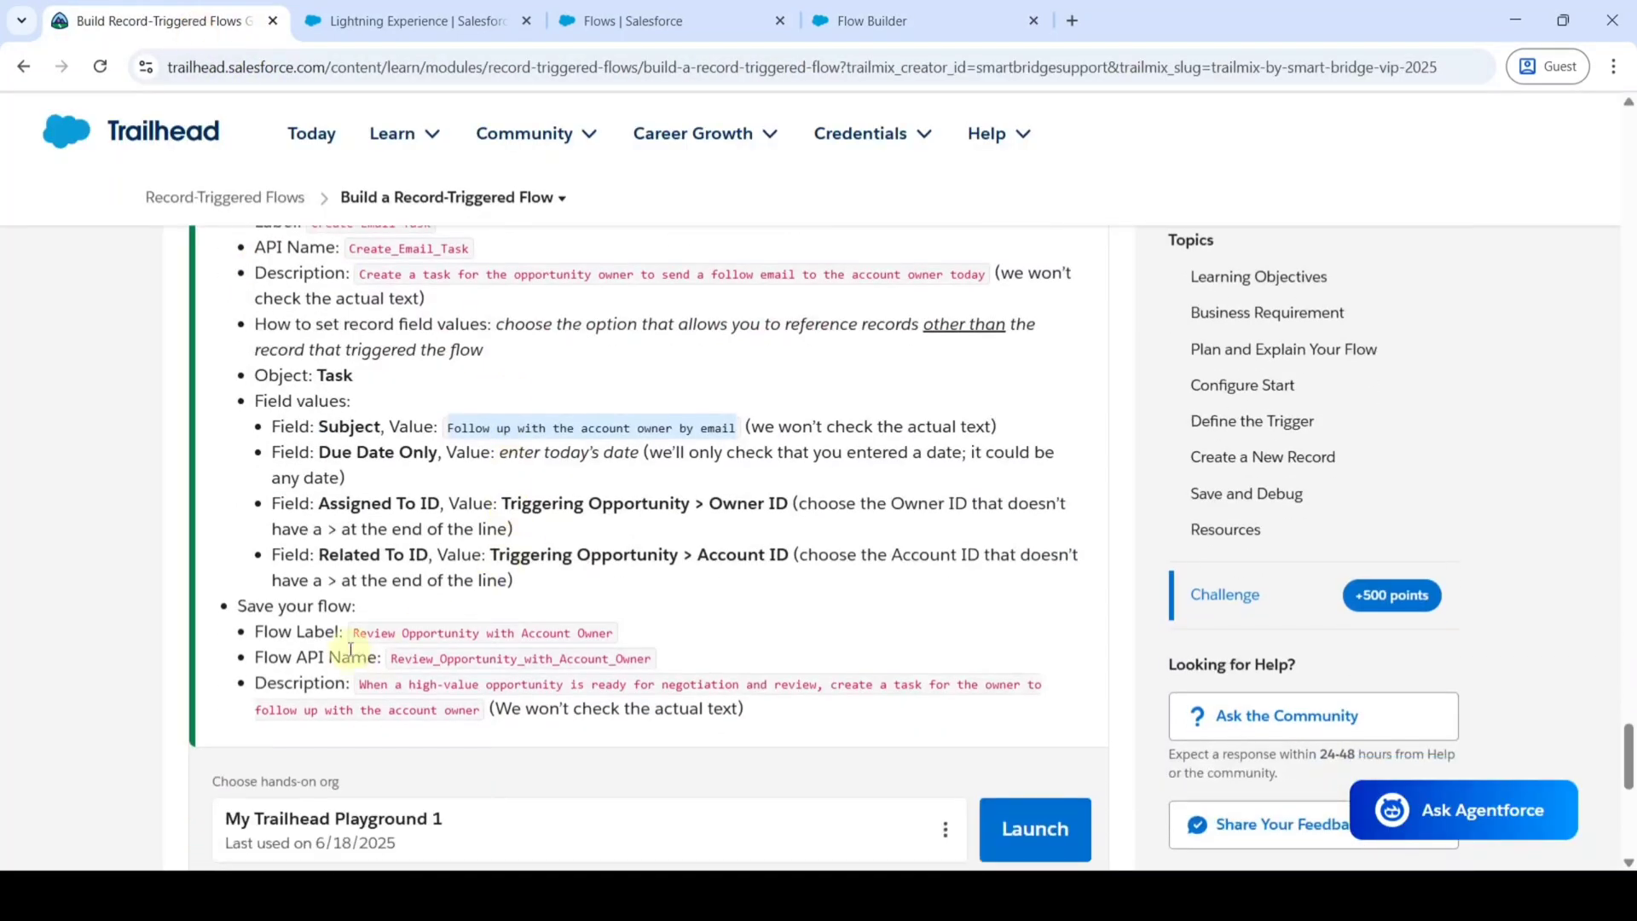
left_click_drag(352, 635, 590, 631)
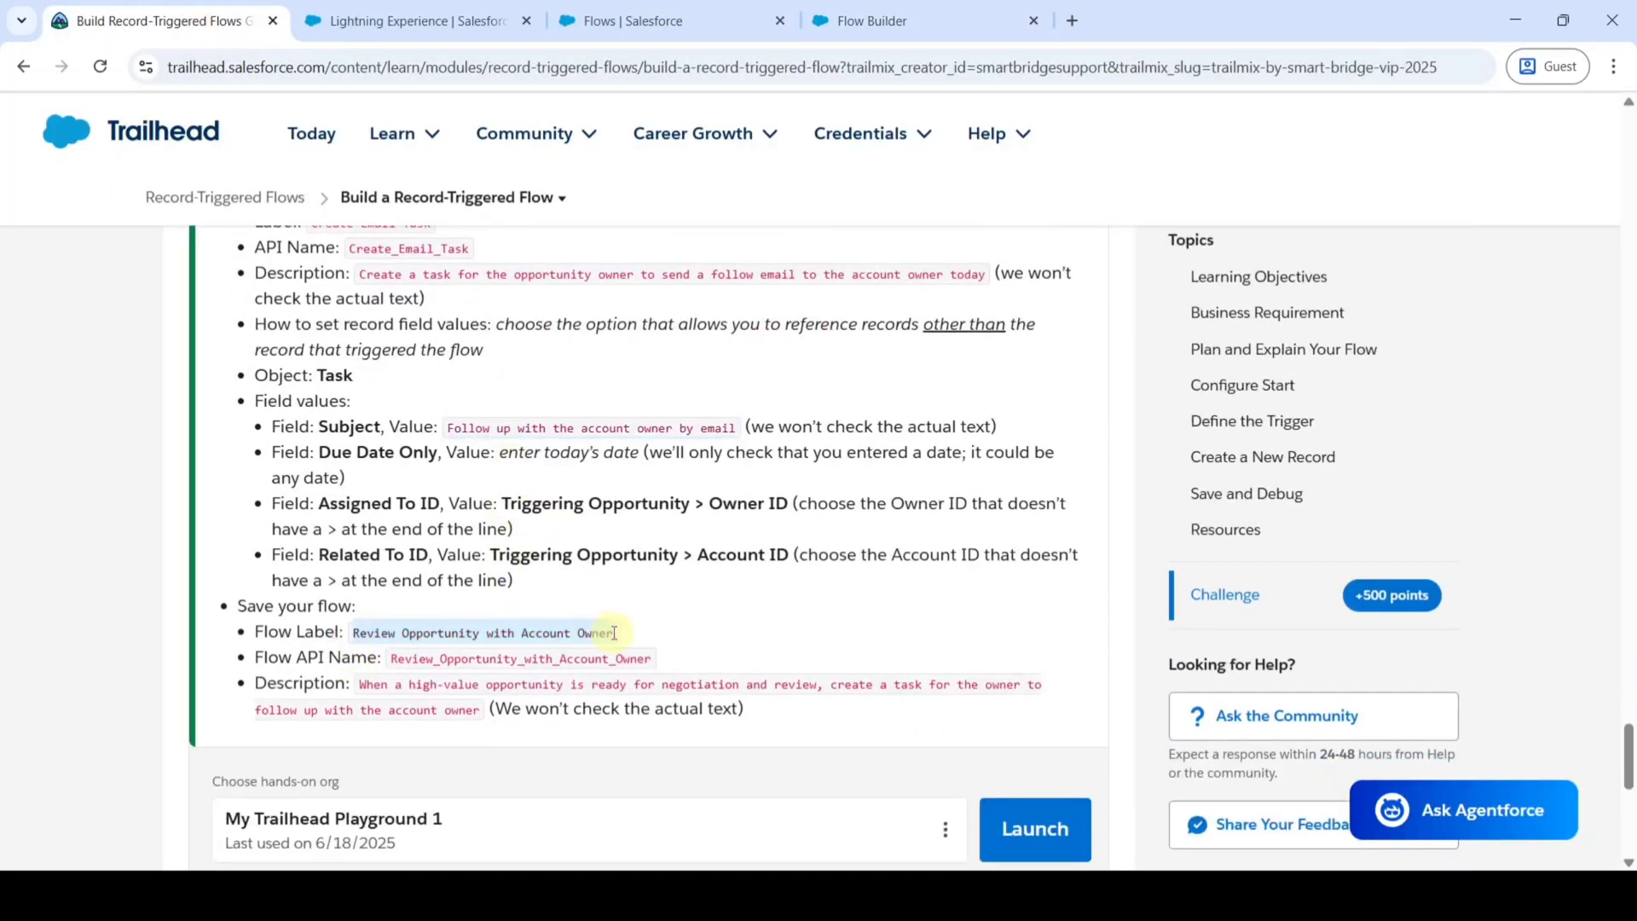
left_click(828, 7)
left_click(504, 422)
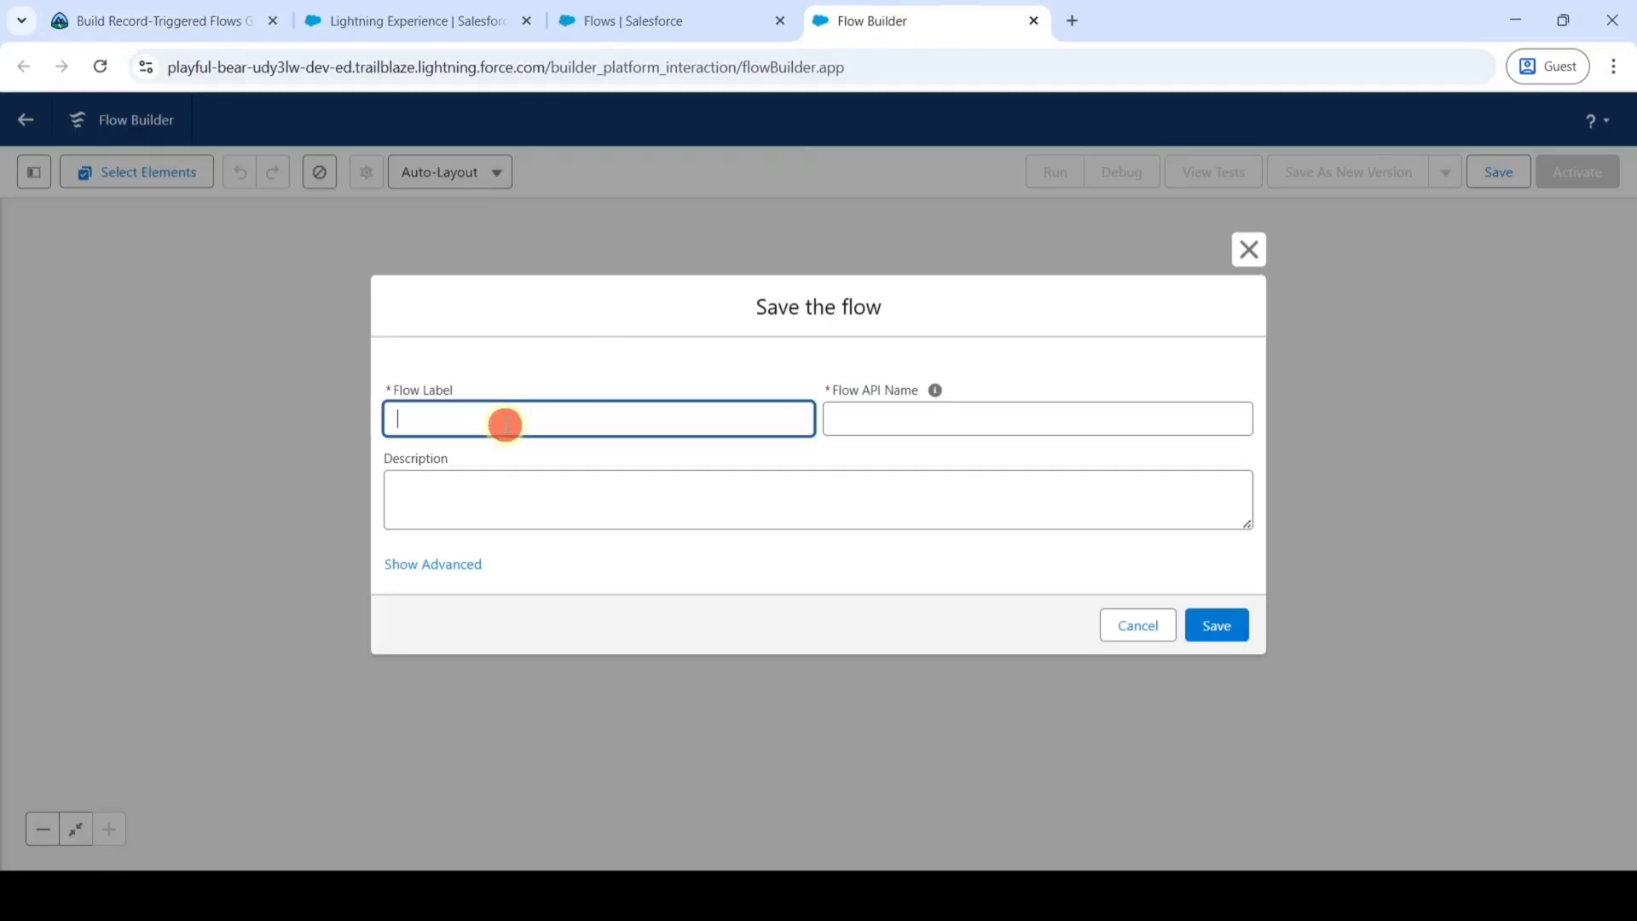
type("Review Opportunity with Account Owner")
left_click(514, 373)
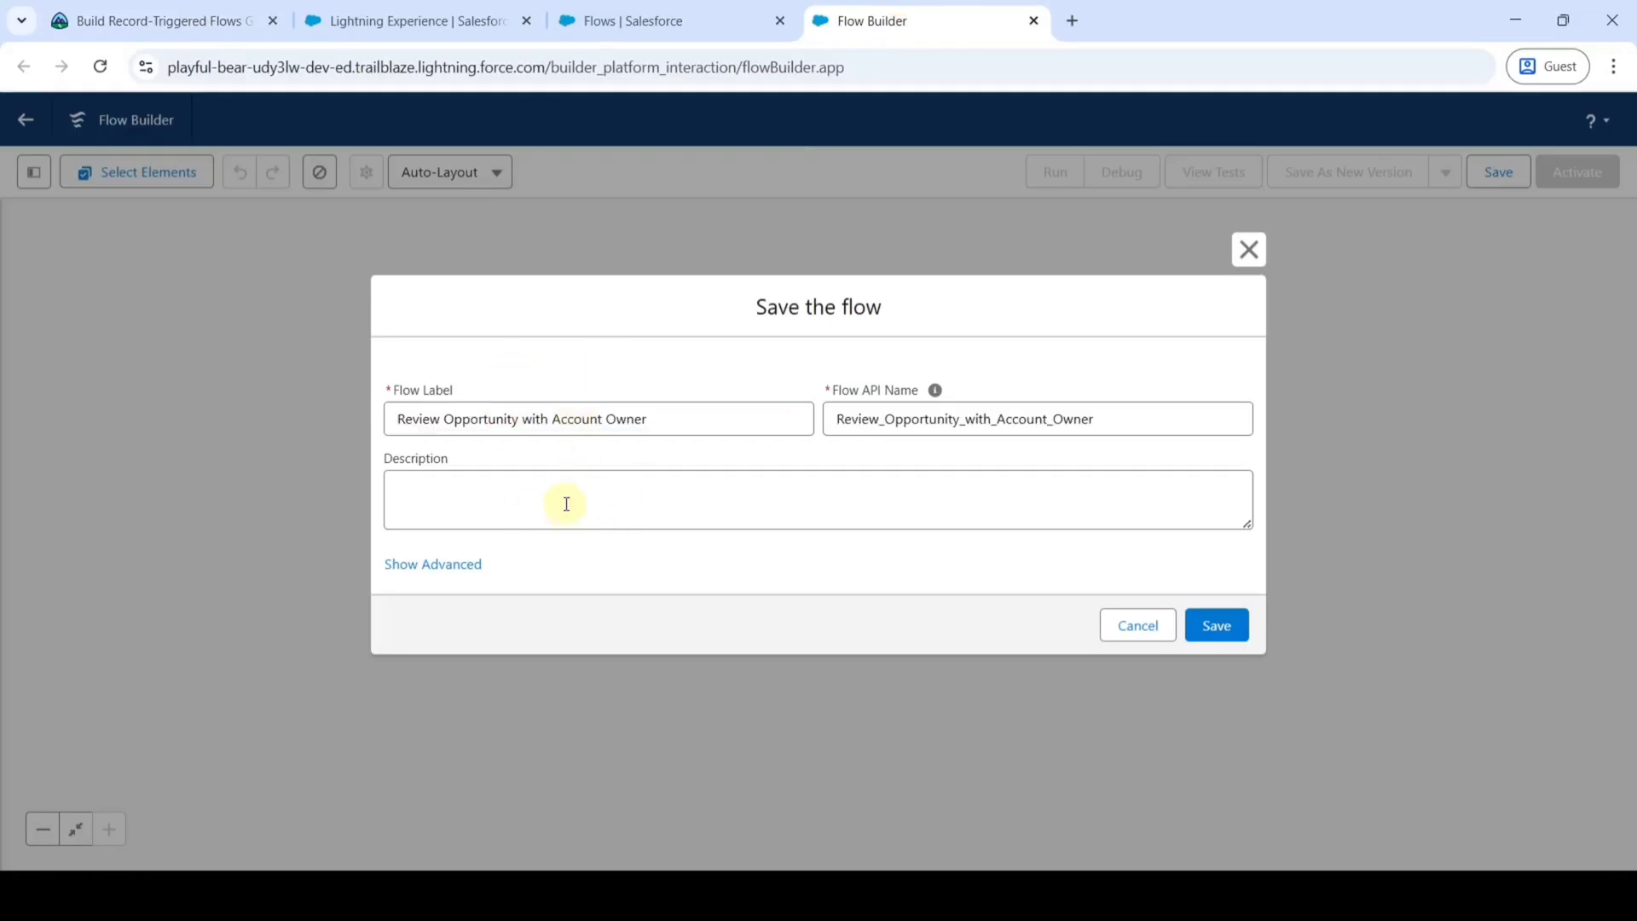
Paste the challenge's flow description and save the flow as version 1
left_click(158, 10)
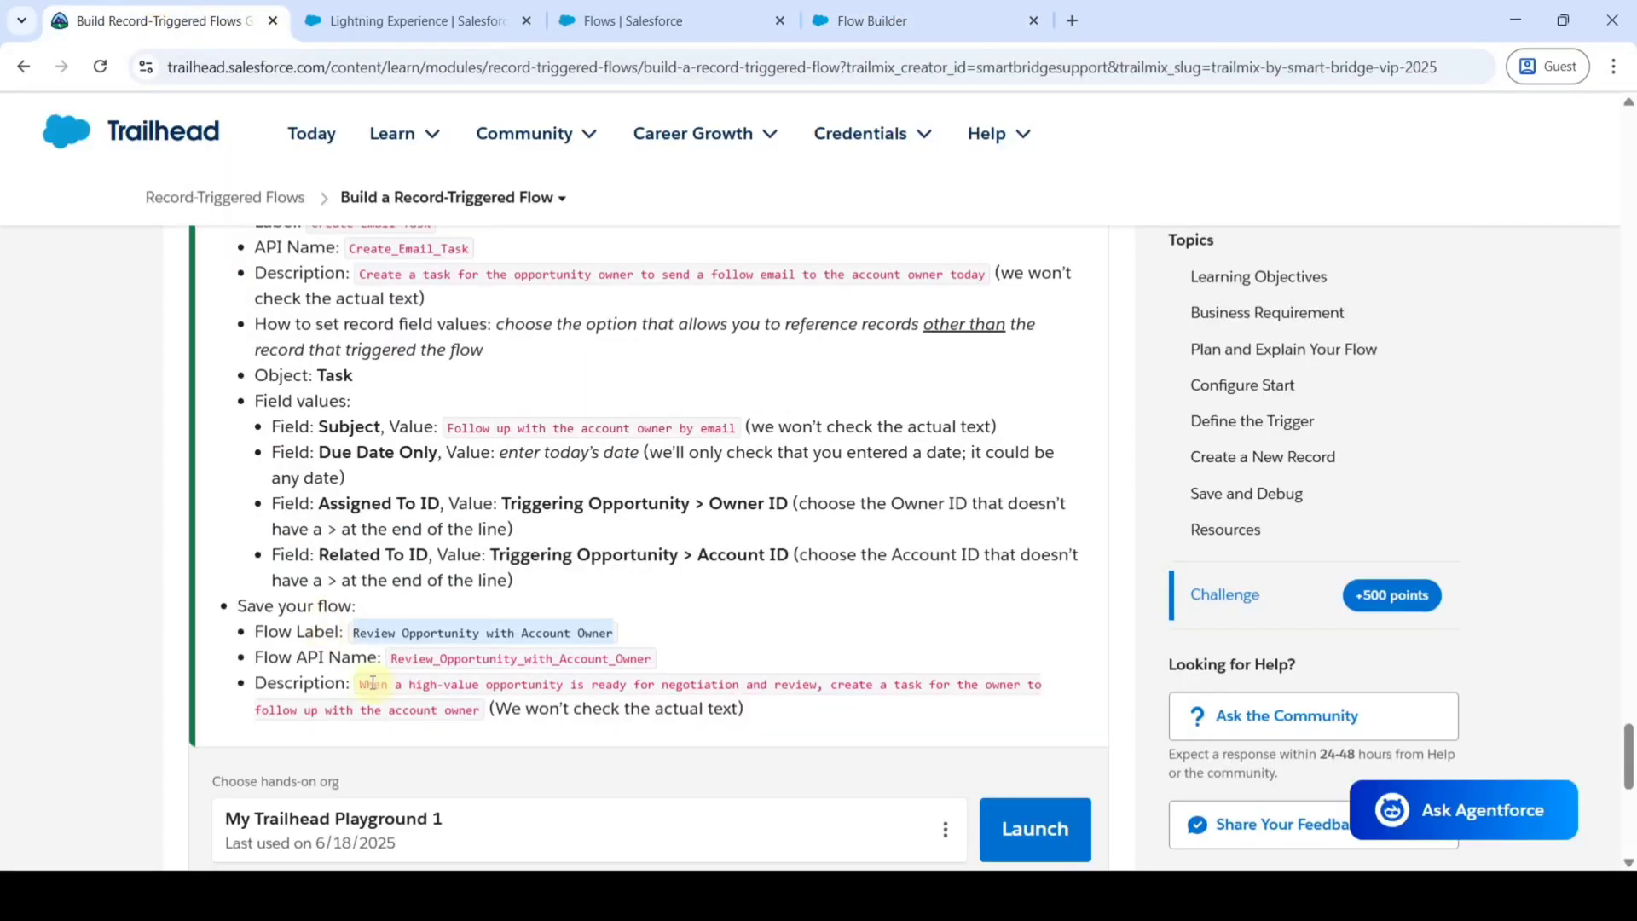
left_click_drag(372, 683, 482, 712)
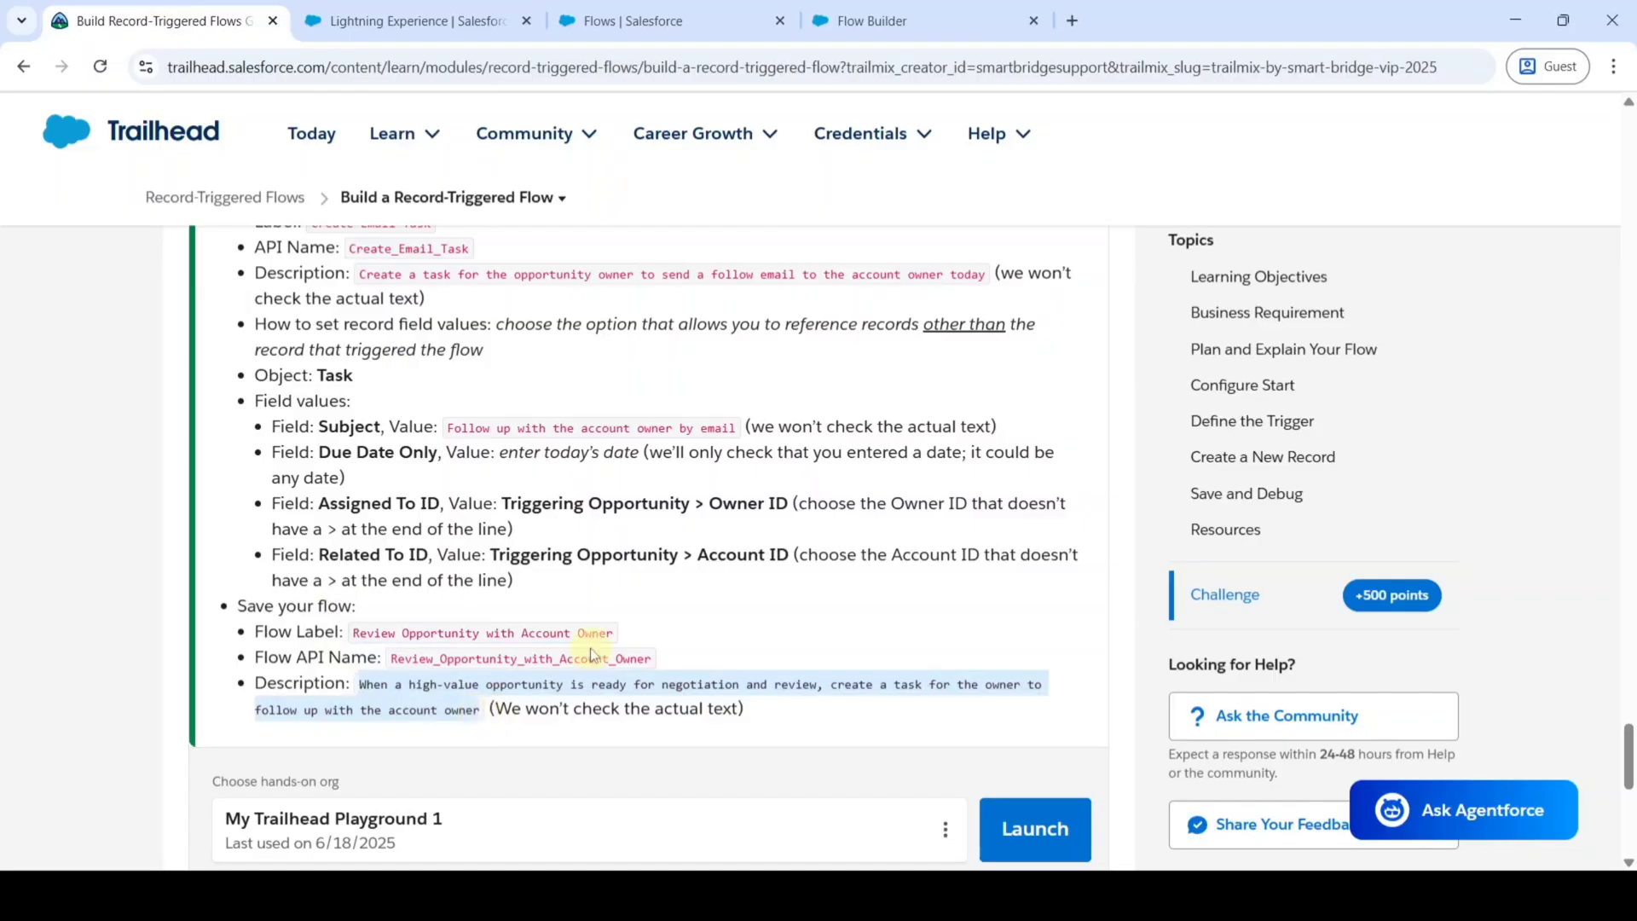
key("ctrl+c")
left_click(938, 15)
left_click(577, 519)
key("ctrl+v")
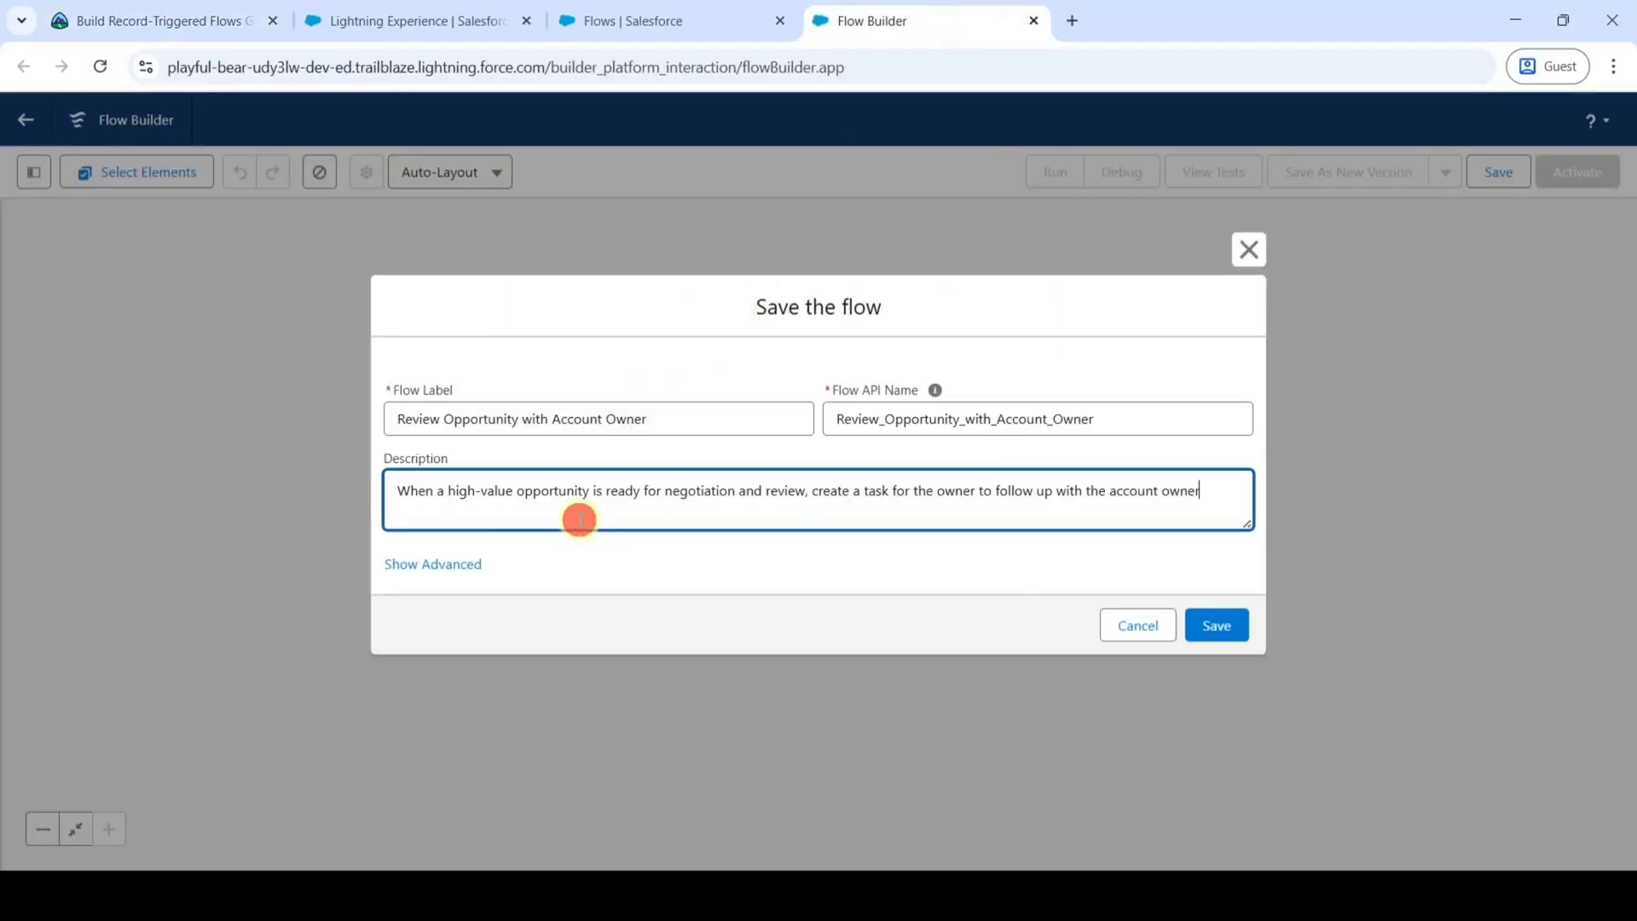
left_click(1219, 631)
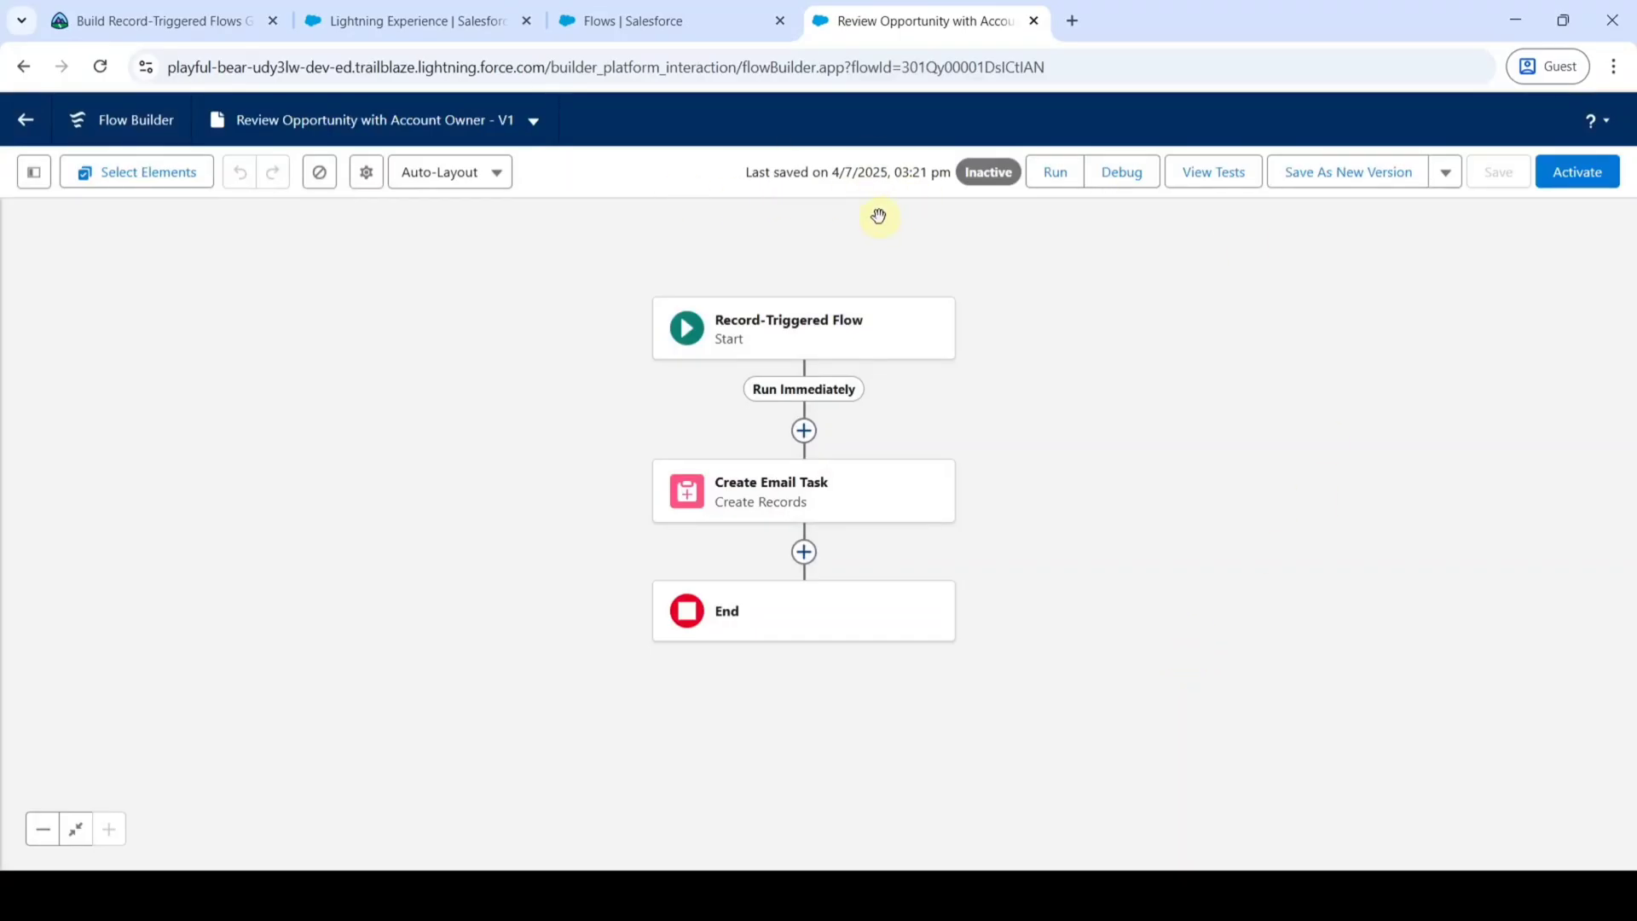
Verify the Build a Record-Triggered Flow challenge on Trailhead to earn 500 points
left_click(195, 15)
scroll(738, 477, "down", 4)
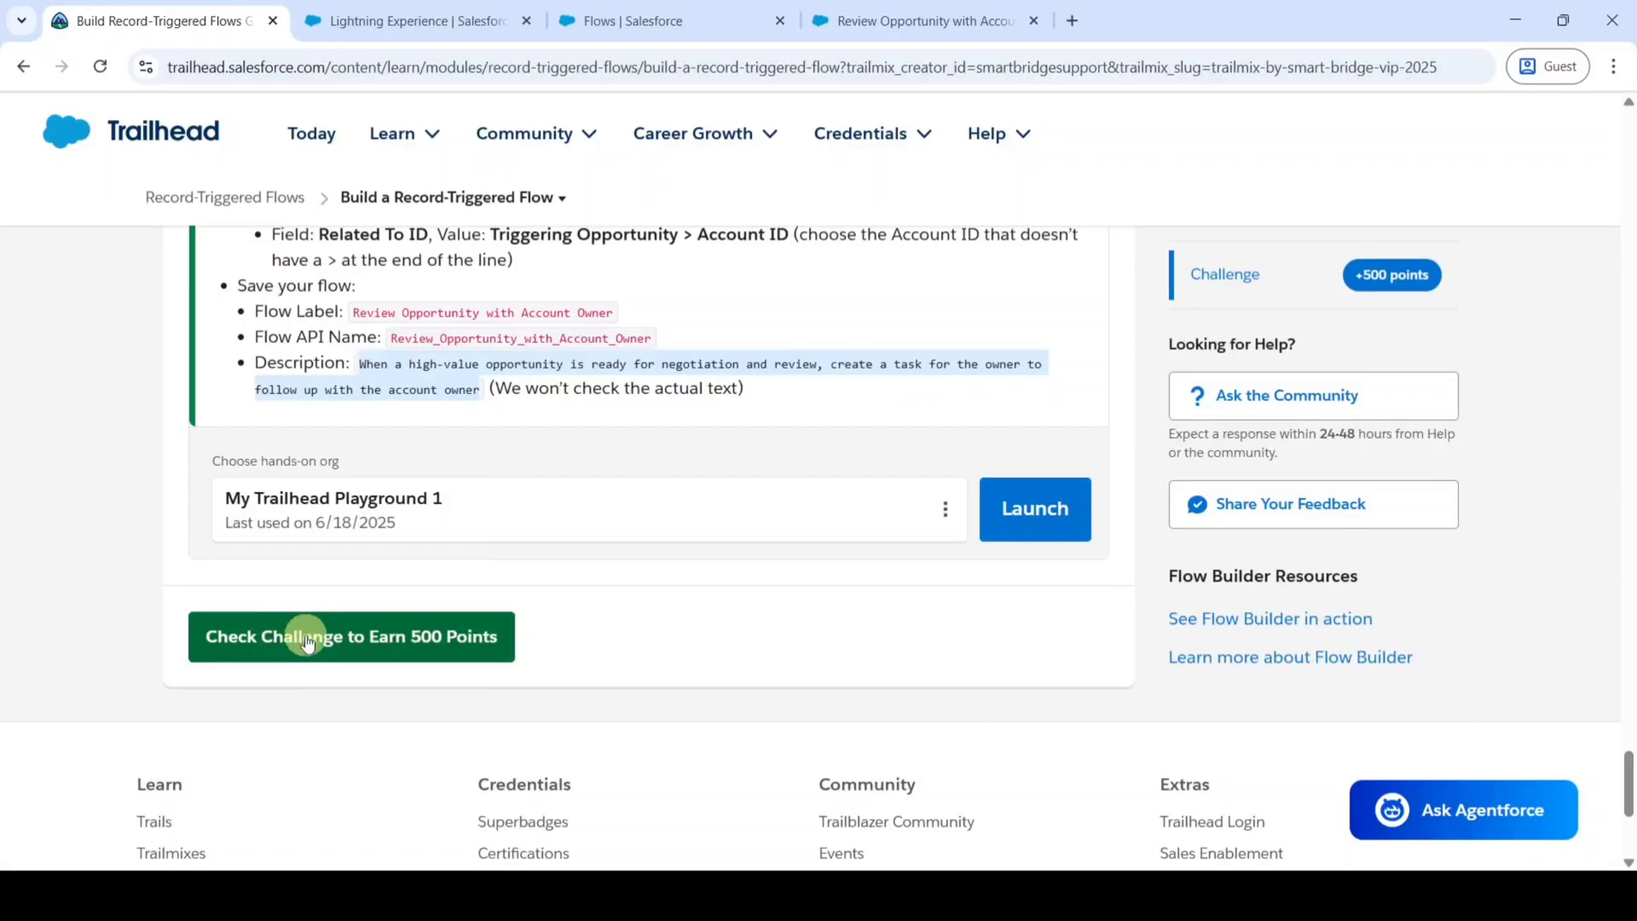
left_click(299, 641)
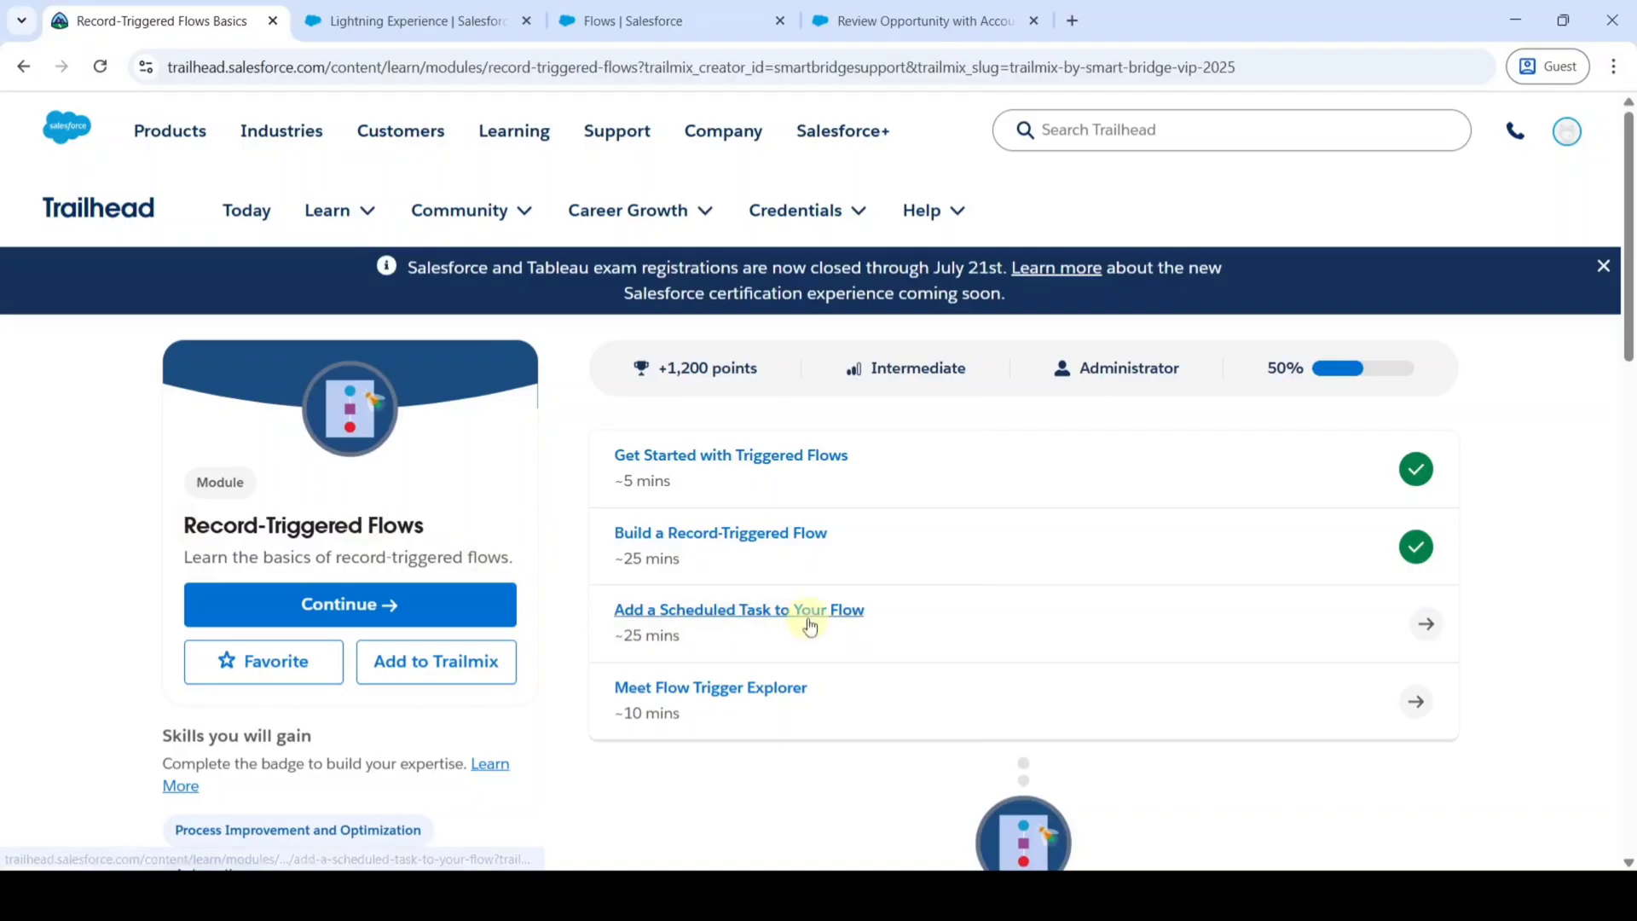
Open the Add a Scheduled Task to Your Flow unit and review its challenge
left_click(706, 611)
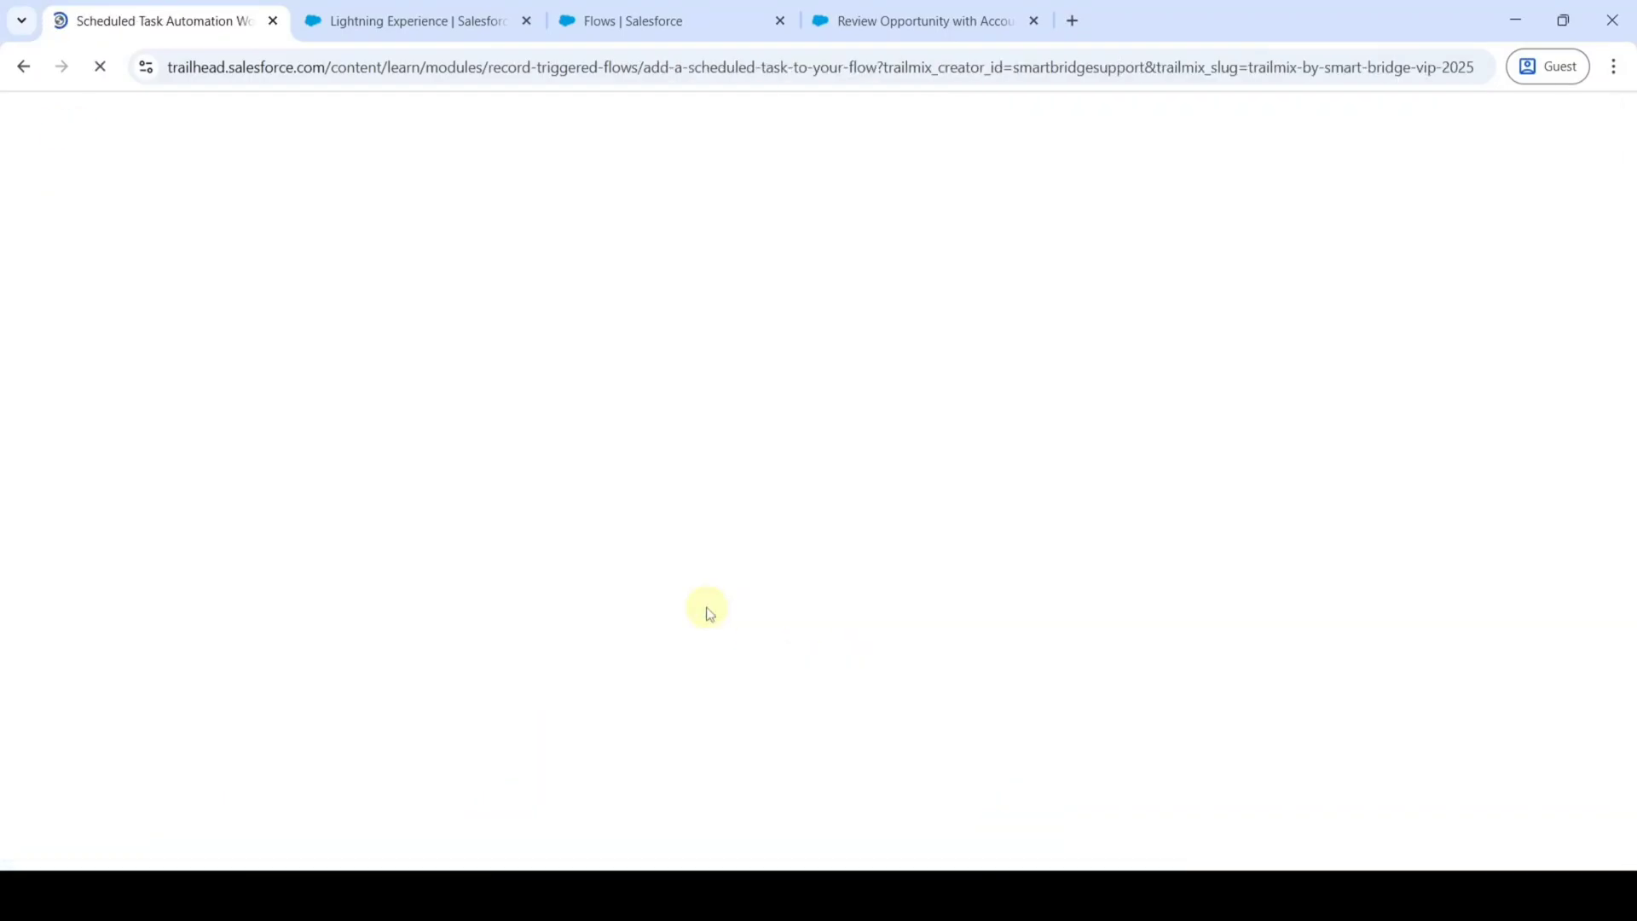
scroll(724, 650, "down", 20)
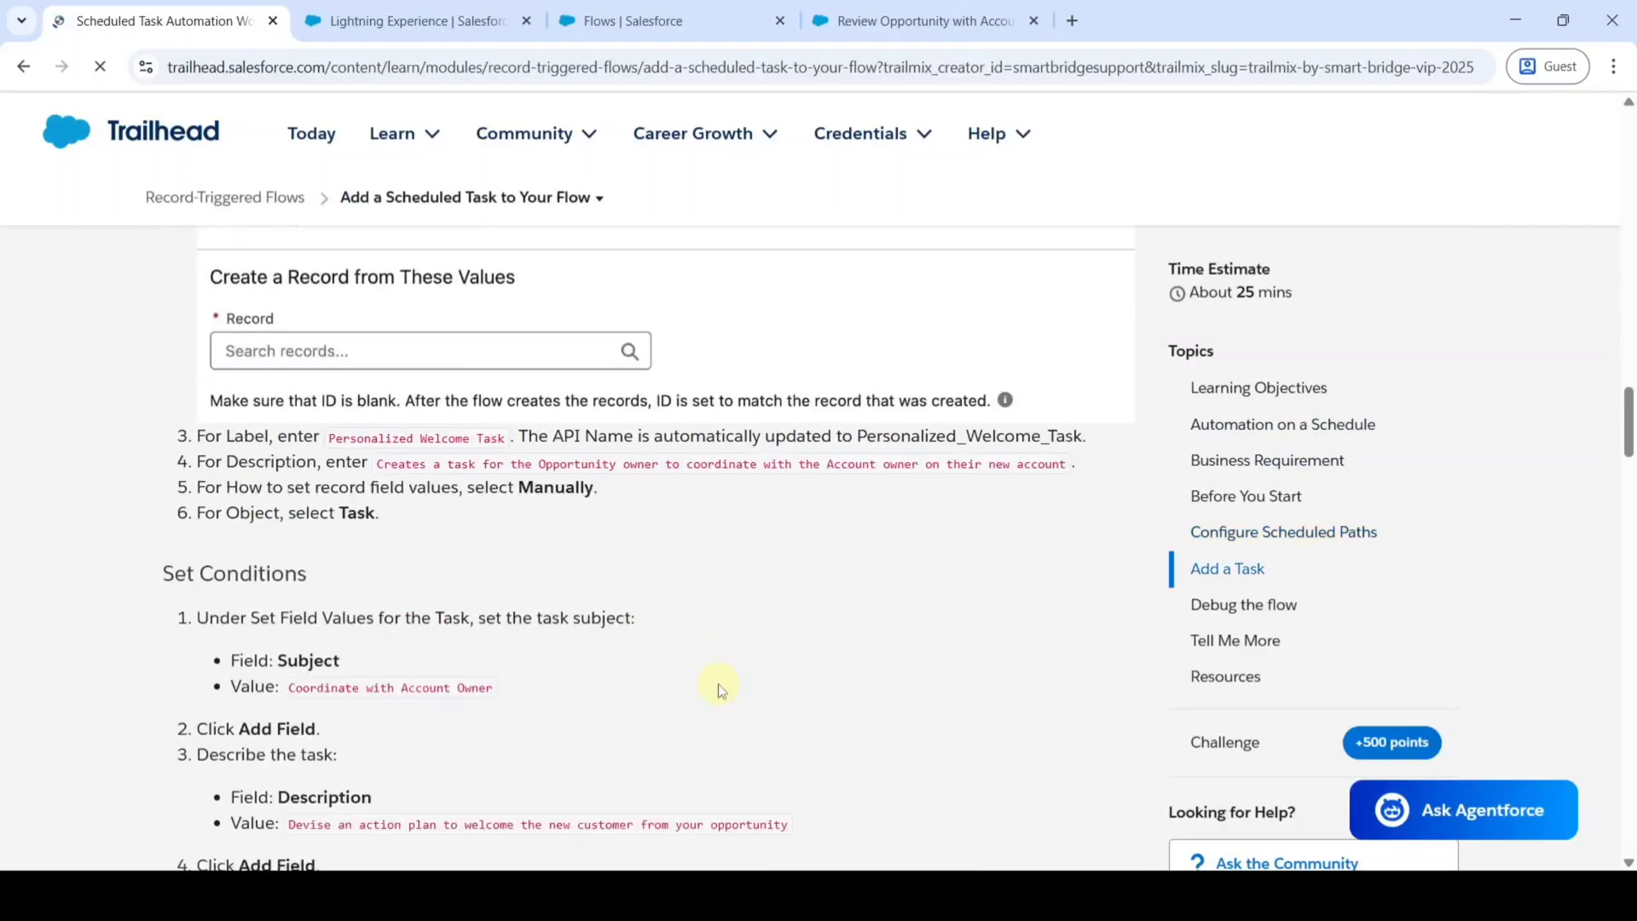
scroll(718, 684, "down", 20)
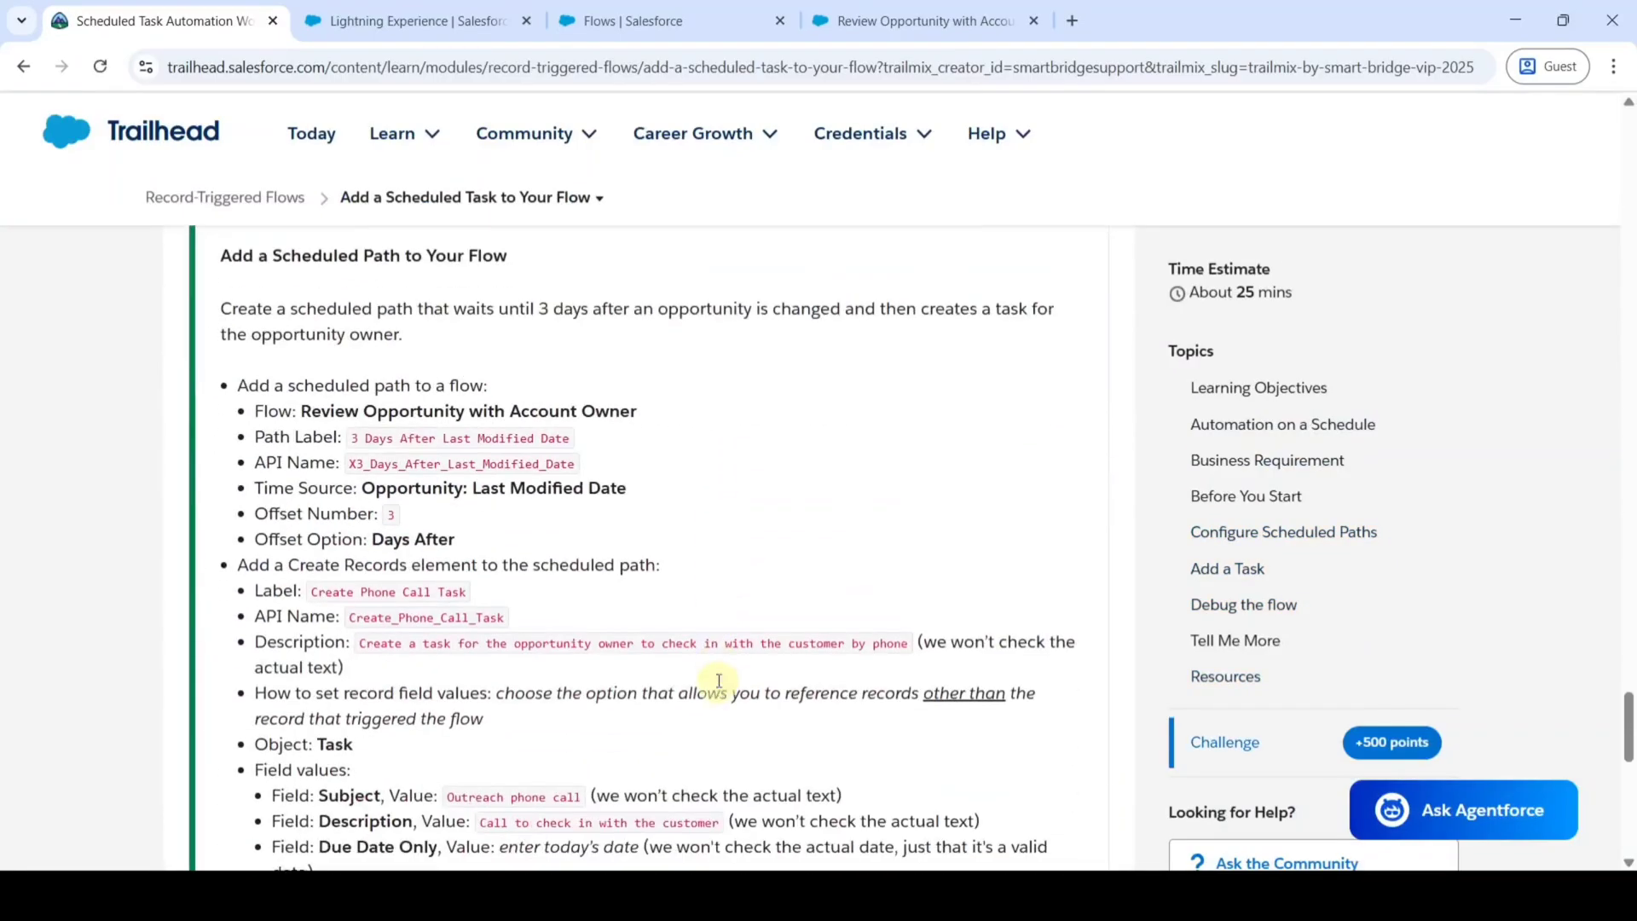
scroll(714, 573, "down", 3)
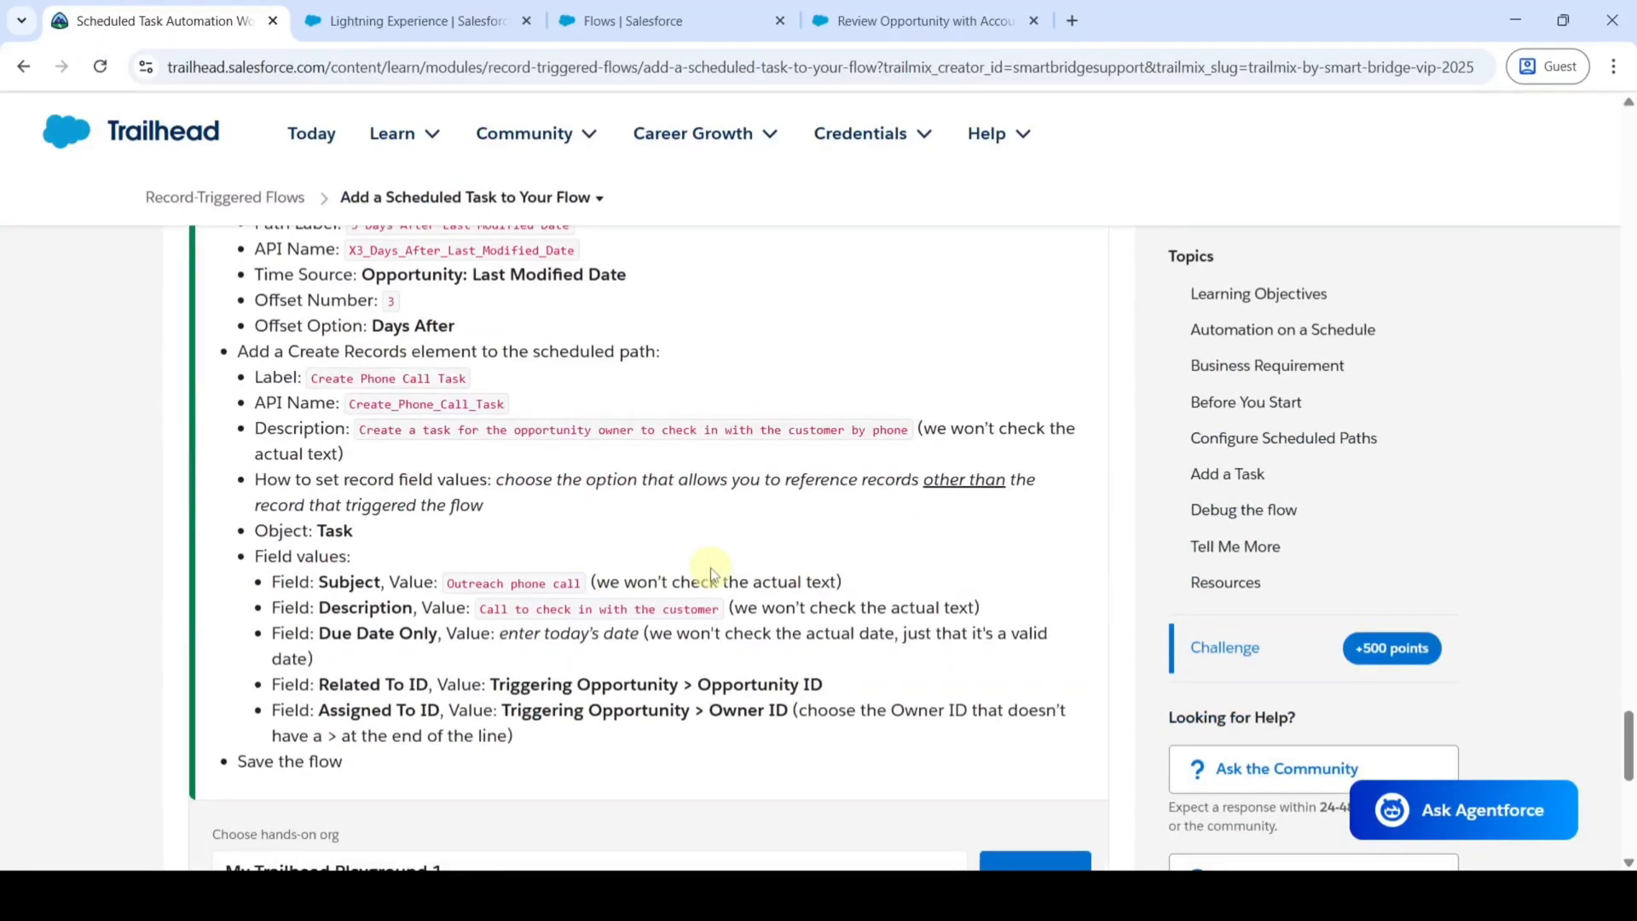
scroll(724, 587, "up", 2)
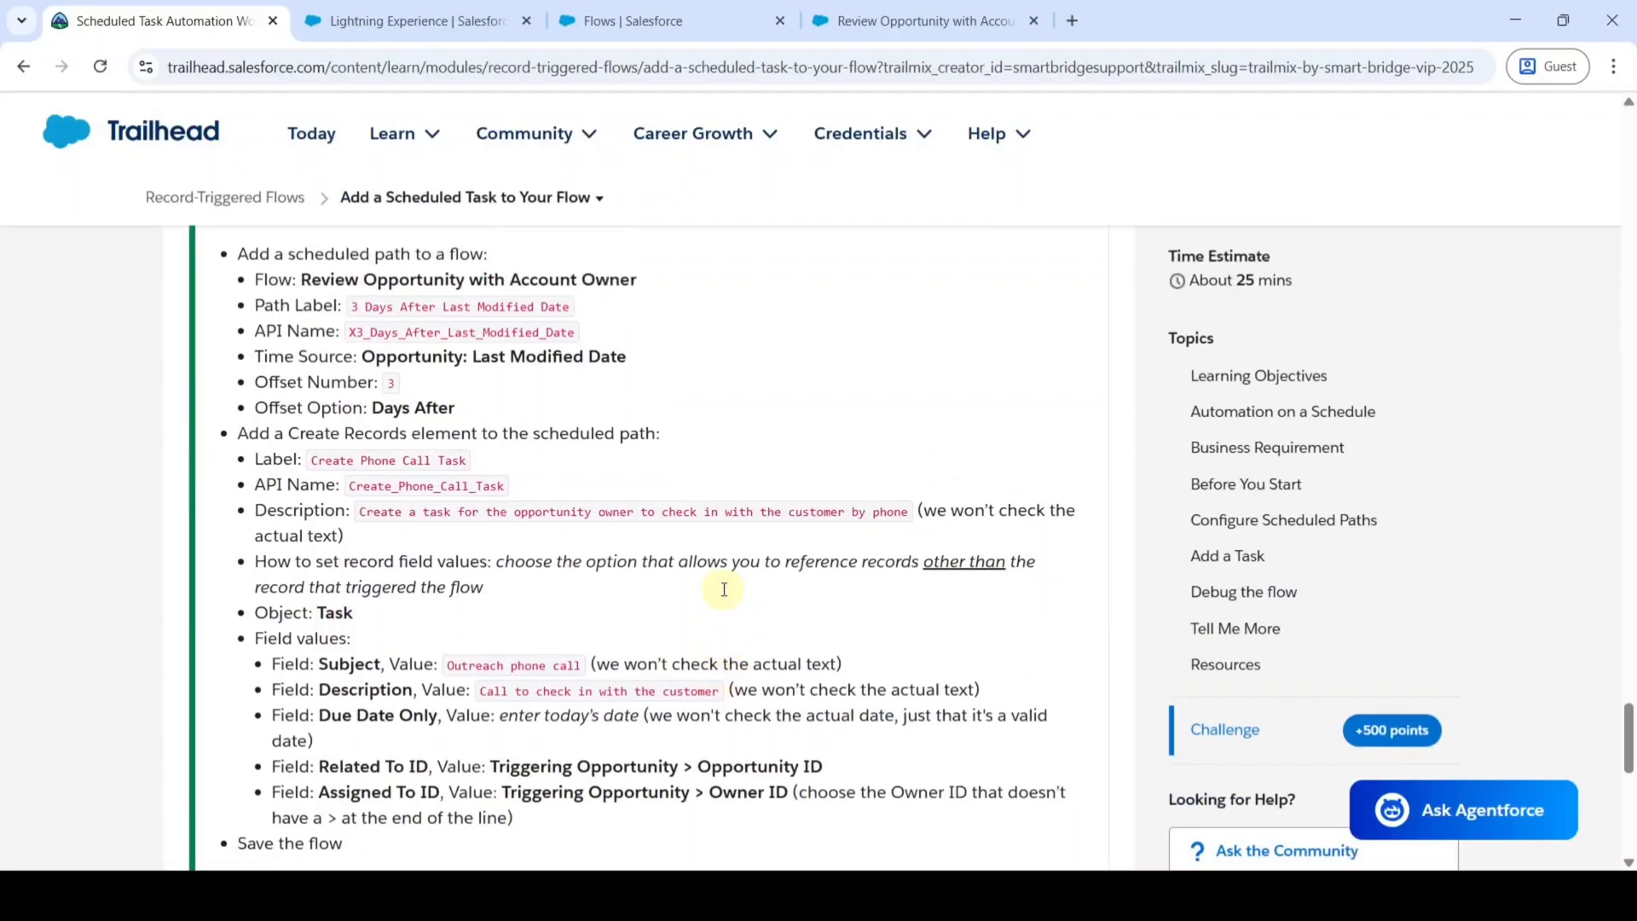
Check the Setup flows list, then return to the Review Opportunity with Account Owner flow
left_click(631, 17)
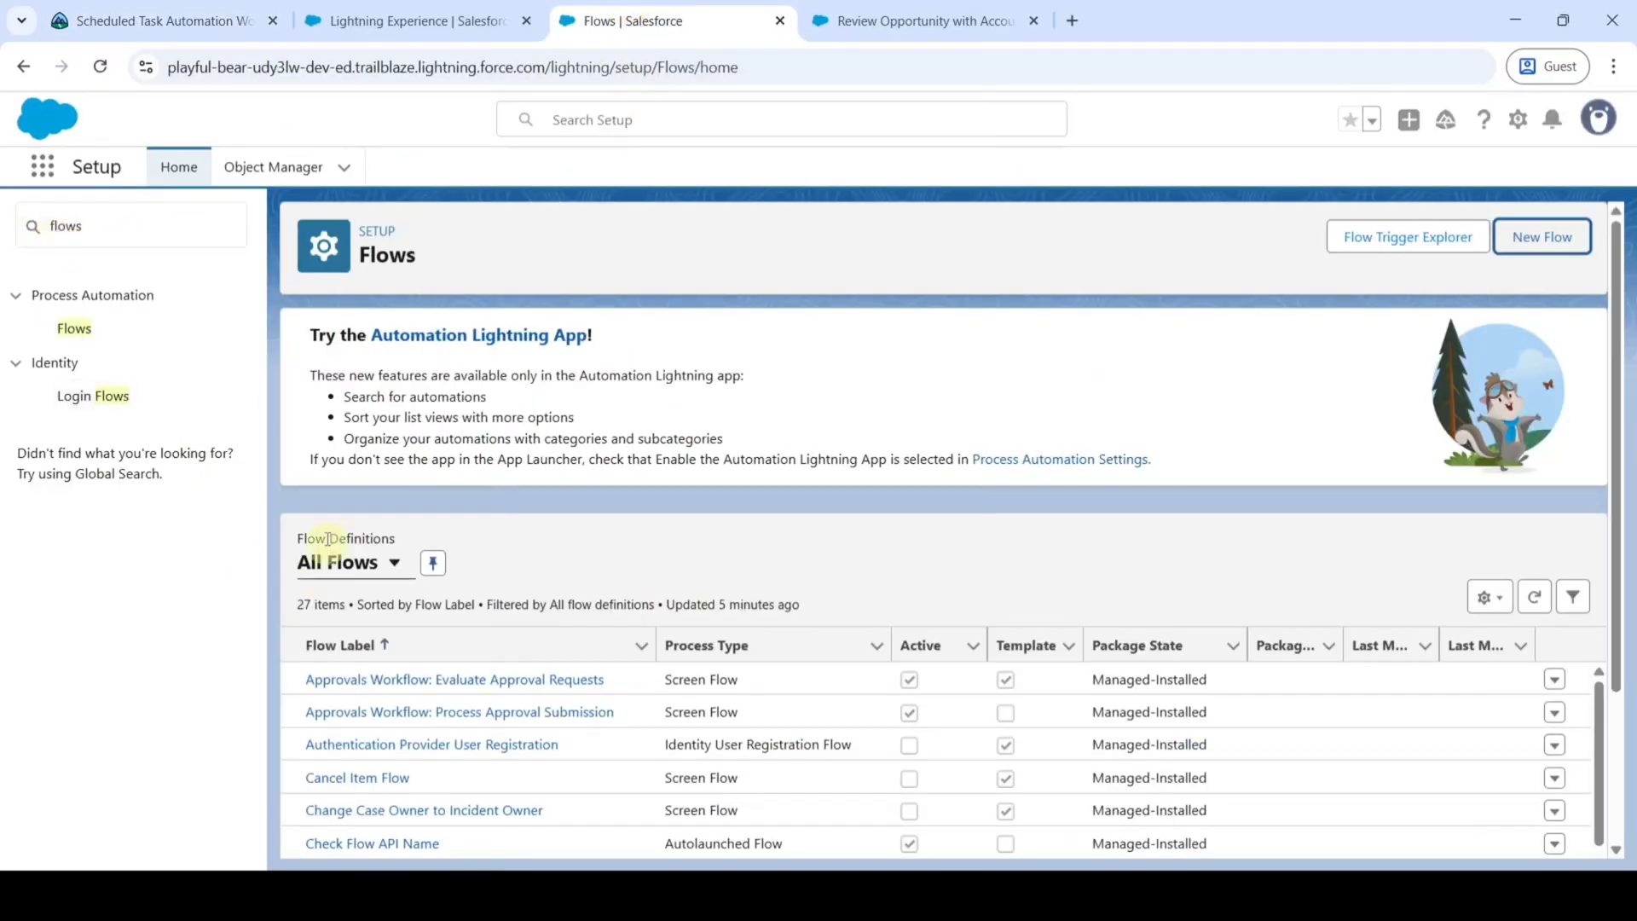
scroll(650, 570, "down", 5)
scroll(653, 580, "down", 3)
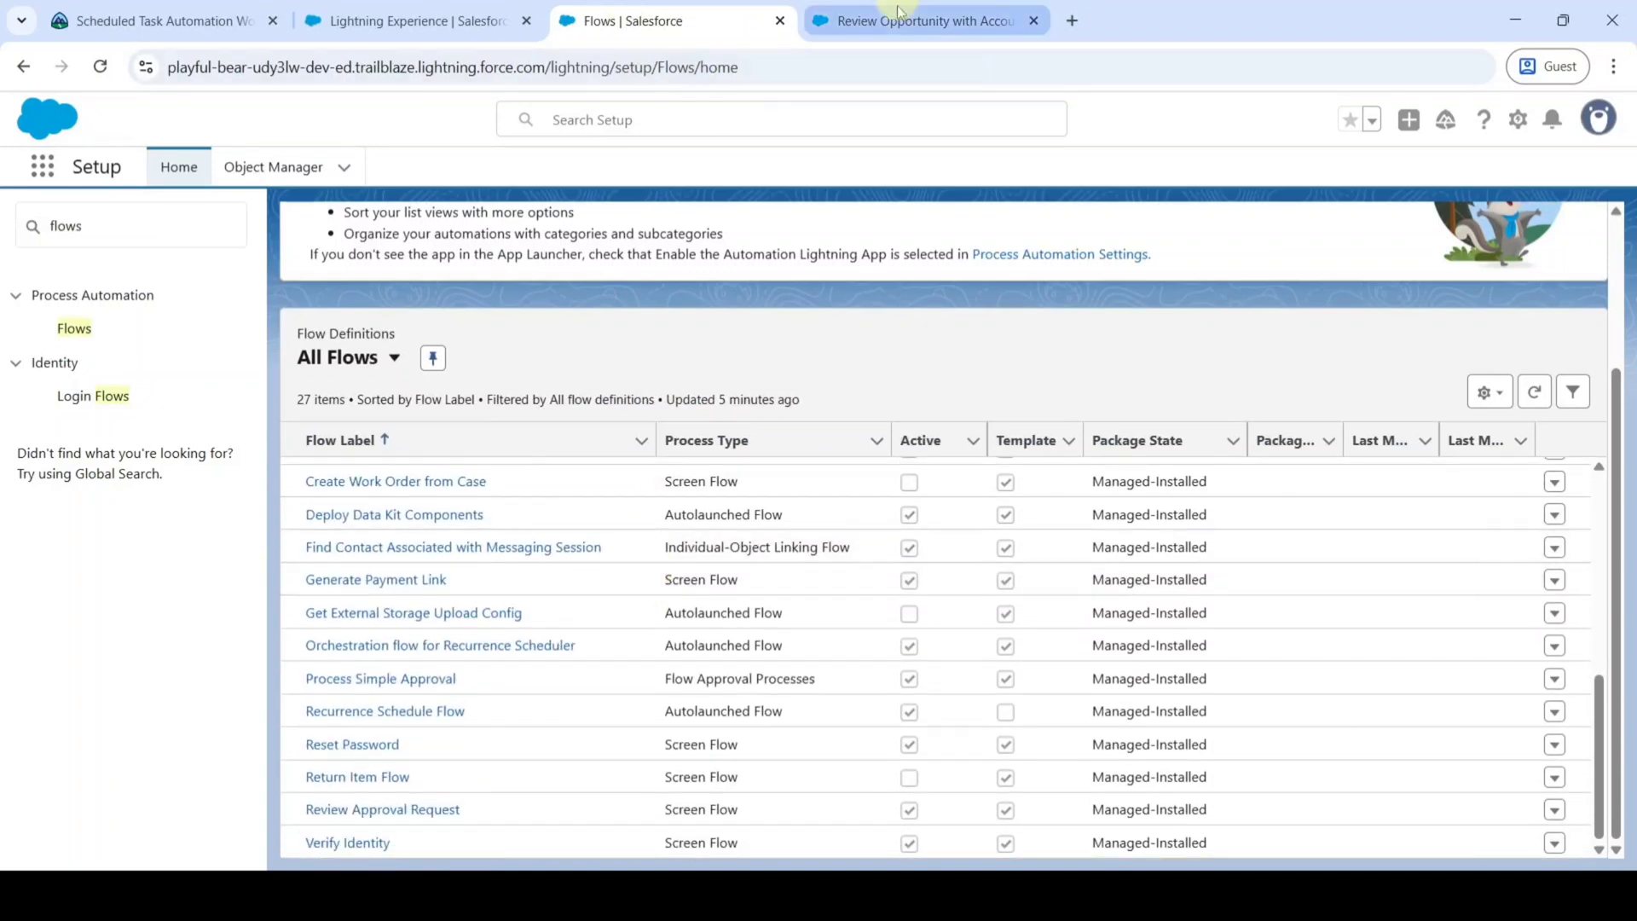
left_click(818, 20)
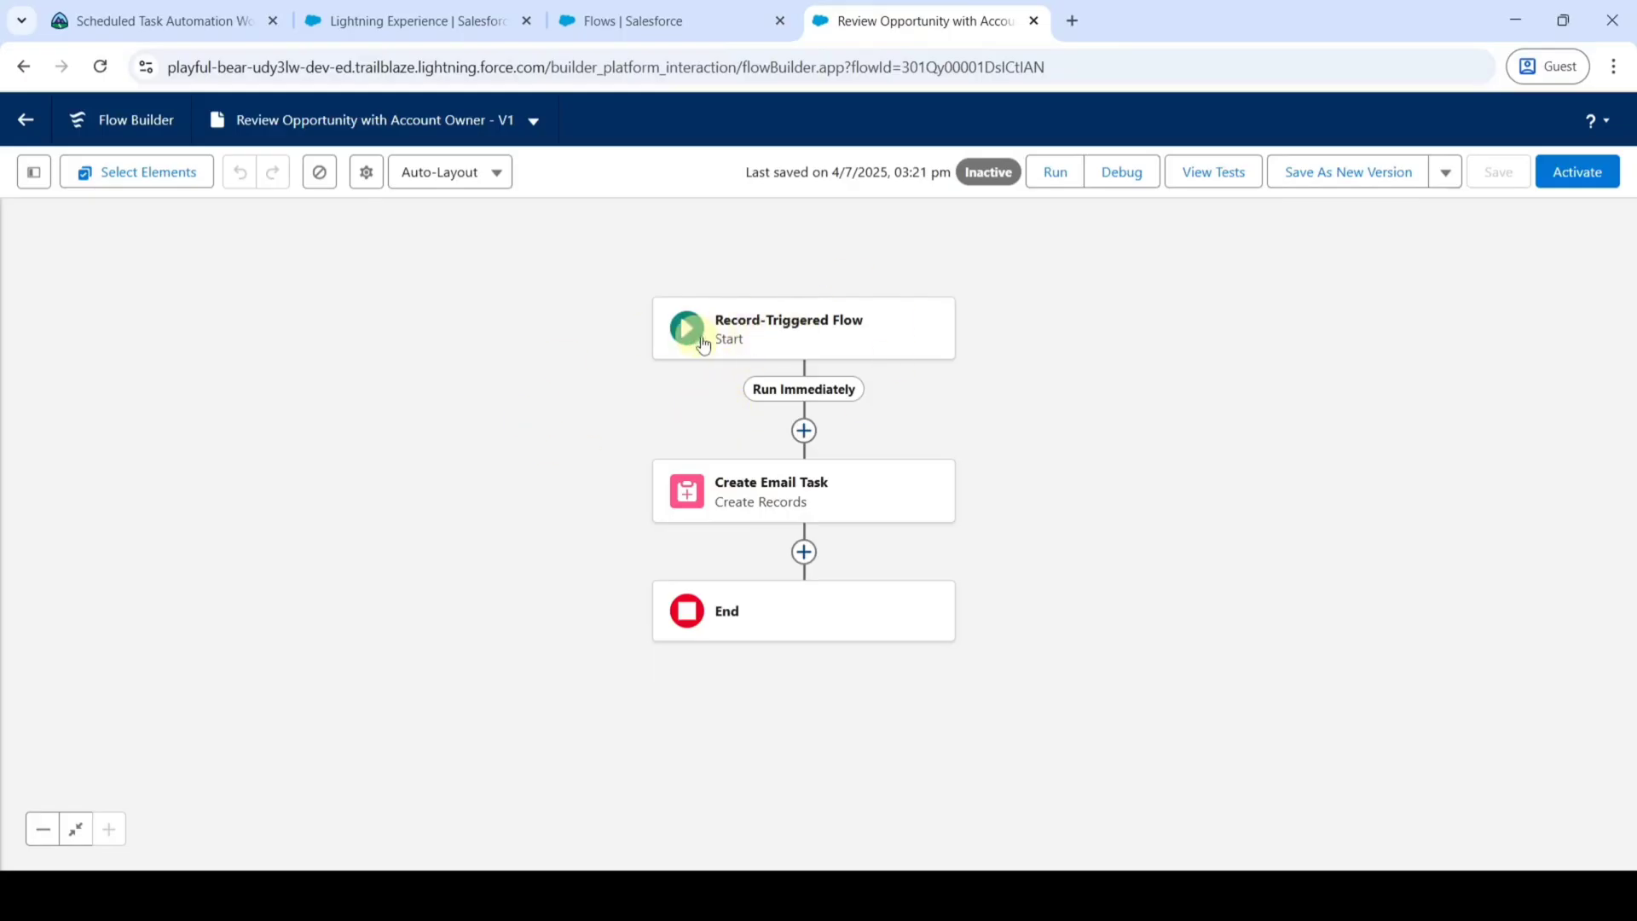
Add a scheduled path to the Start element, labelled with the challenge's path label
left_click(732, 342)
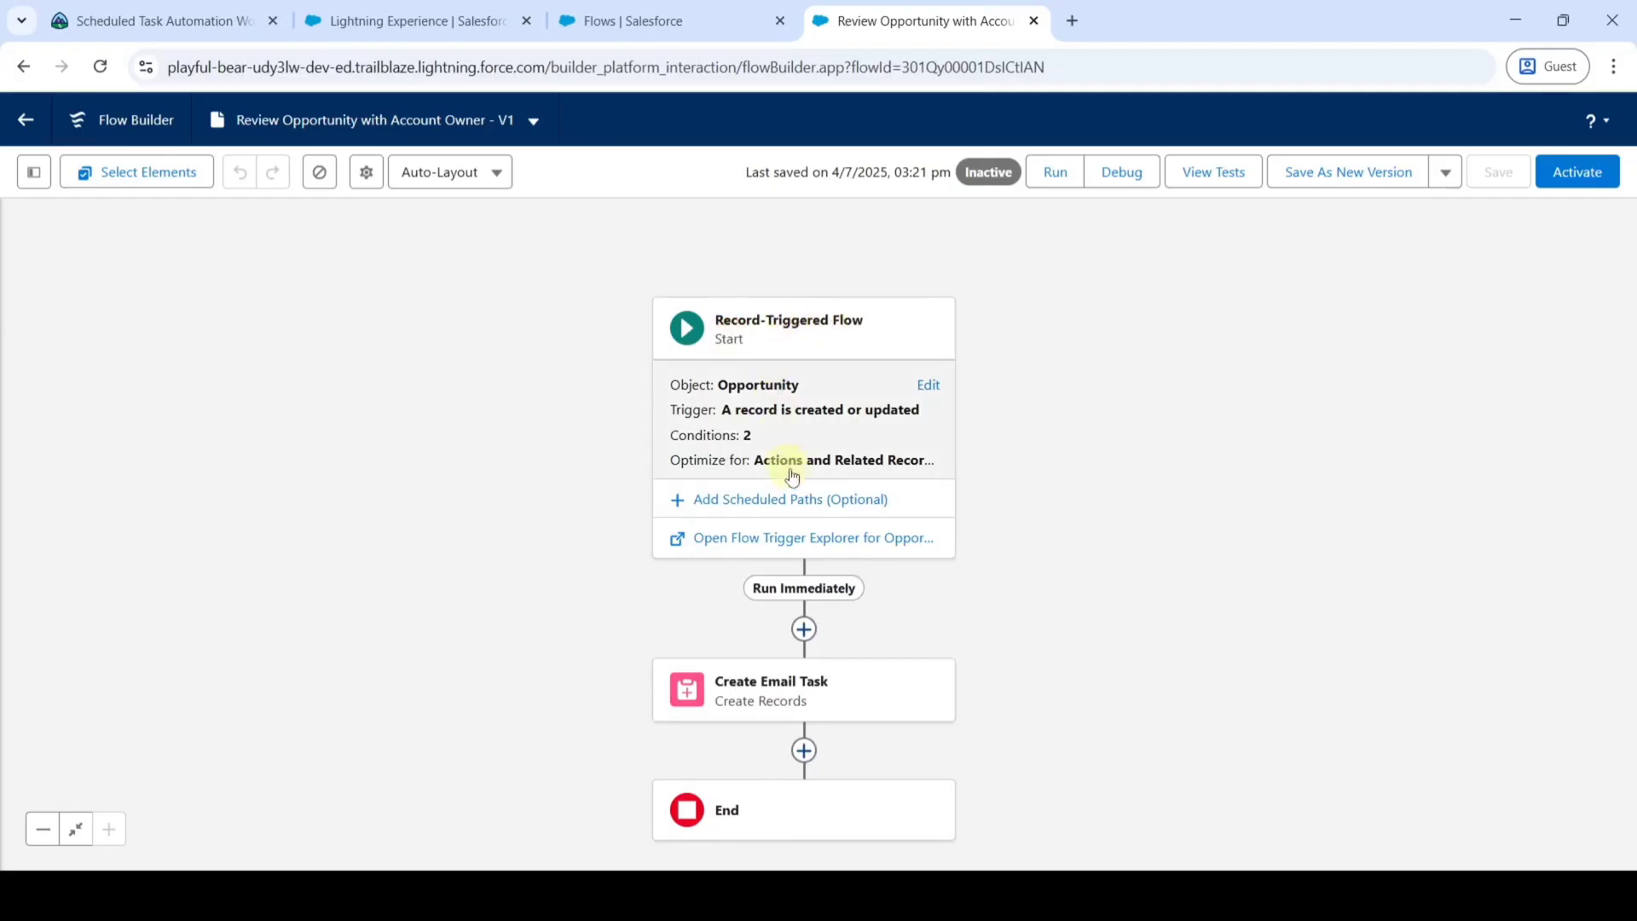
left_click(725, 510)
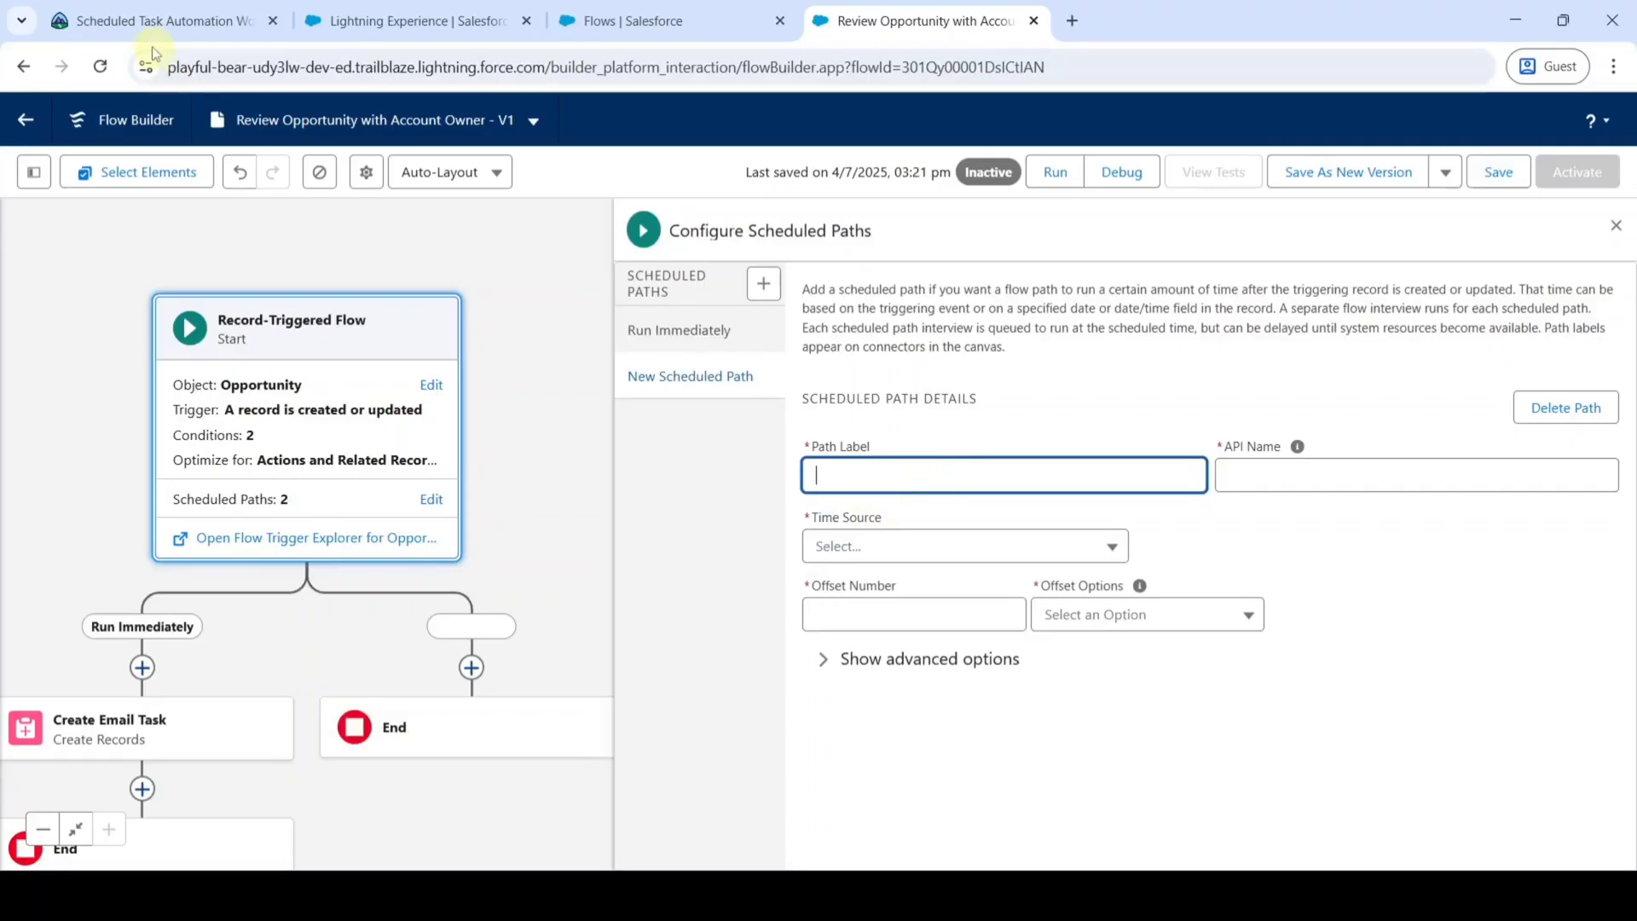
left_click(154, 22)
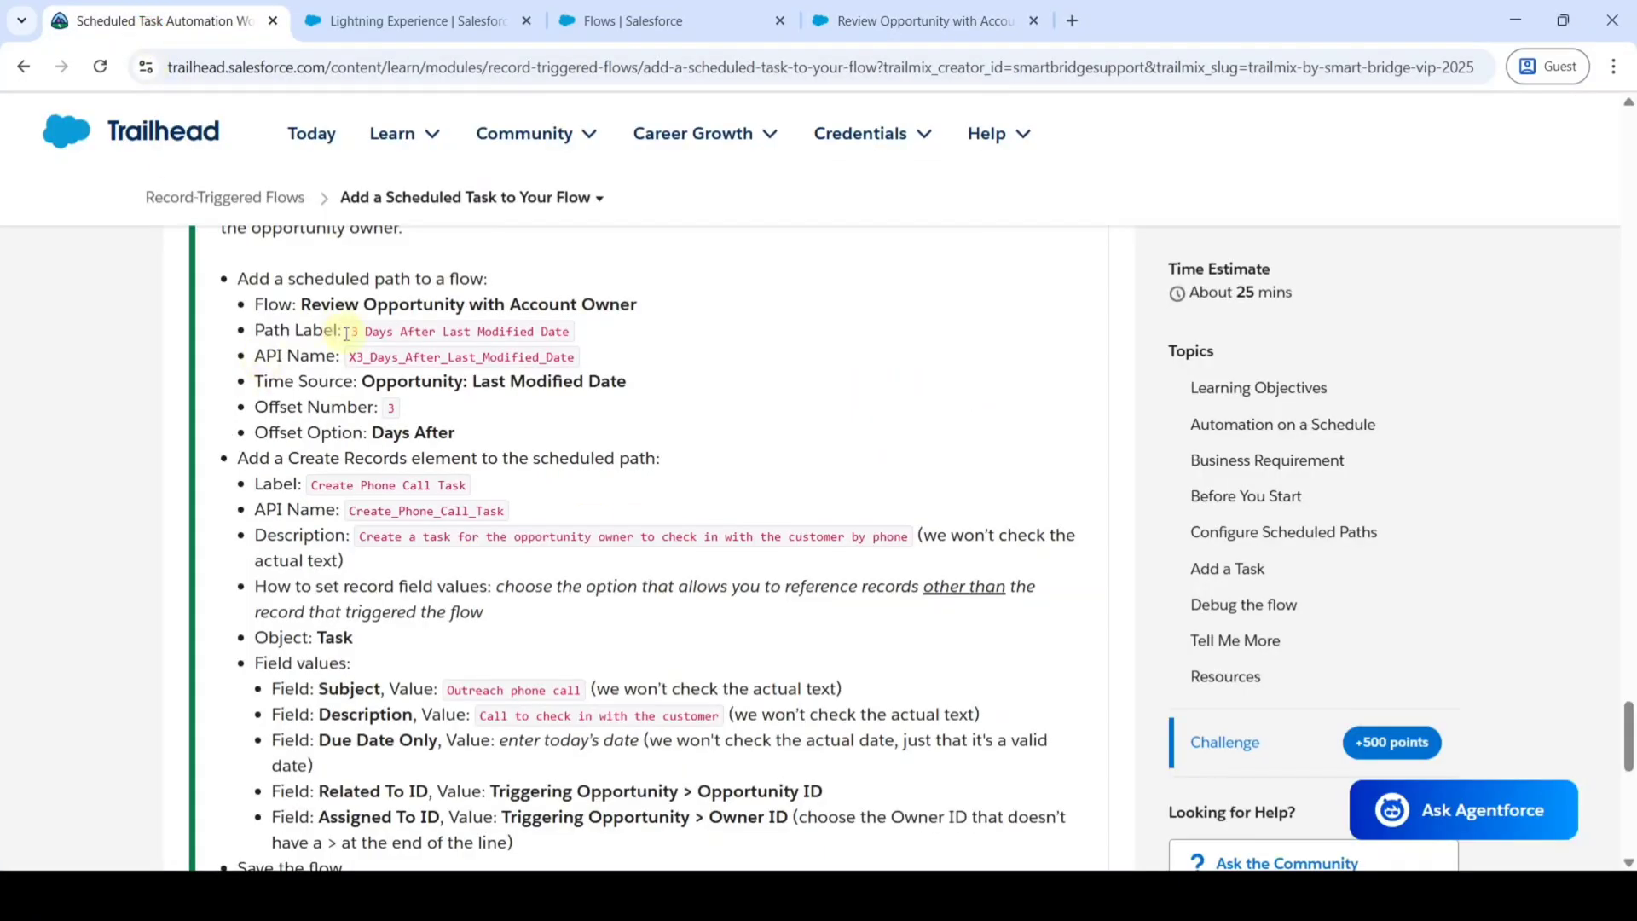
left_click_drag(346, 333, 621, 332)
key("ctrl+c")
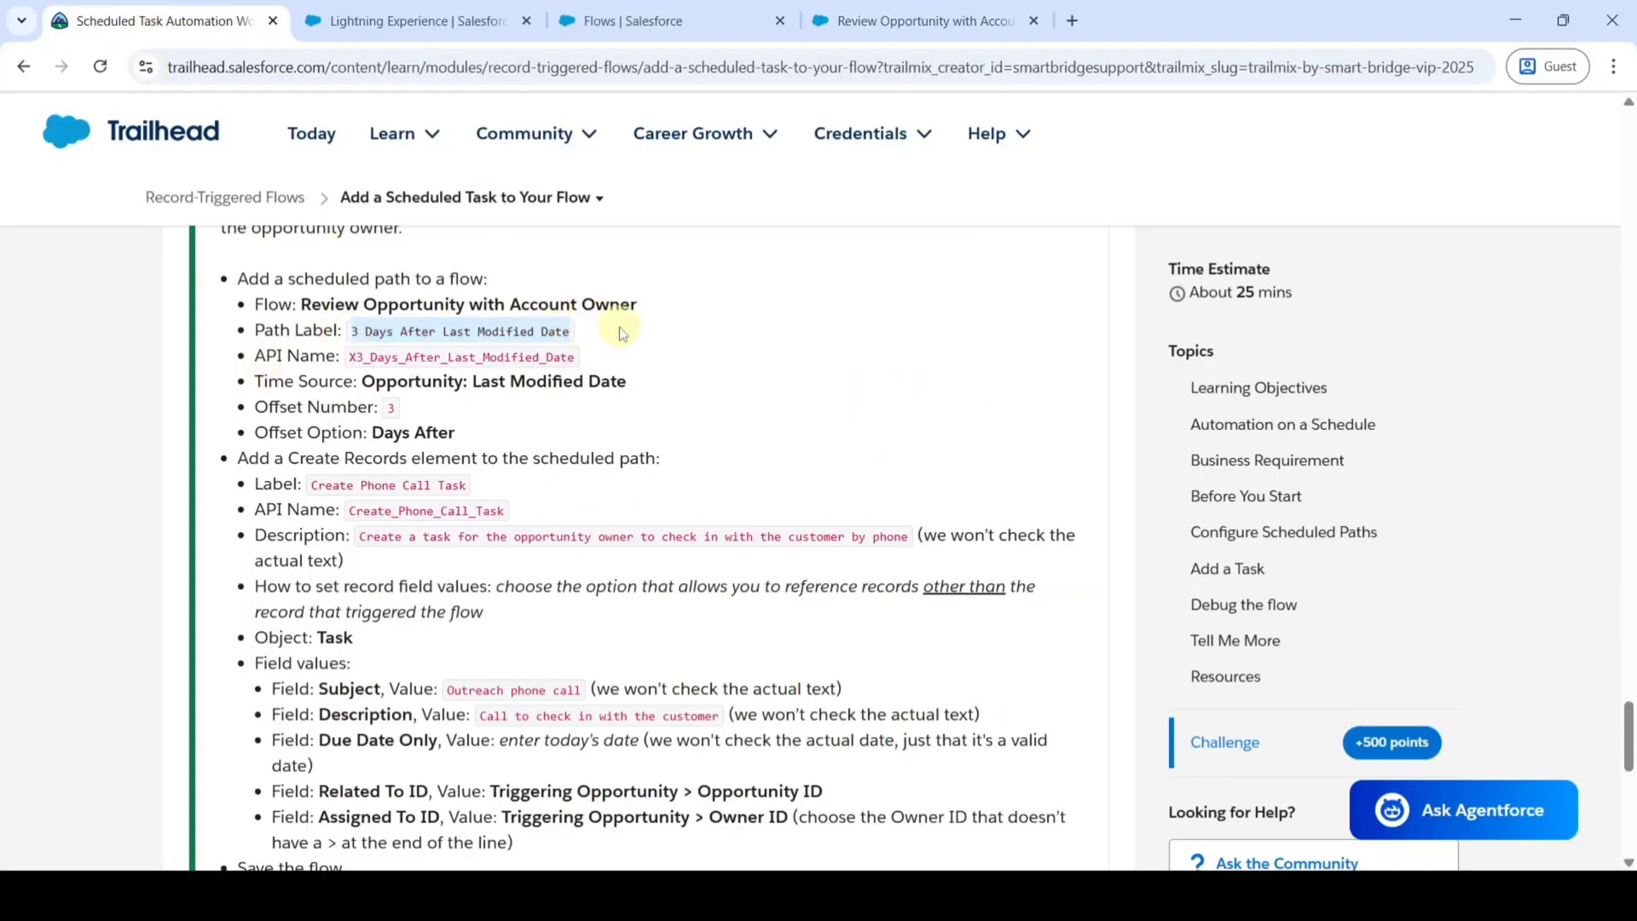
left_click(904, 21)
left_click(1005, 472)
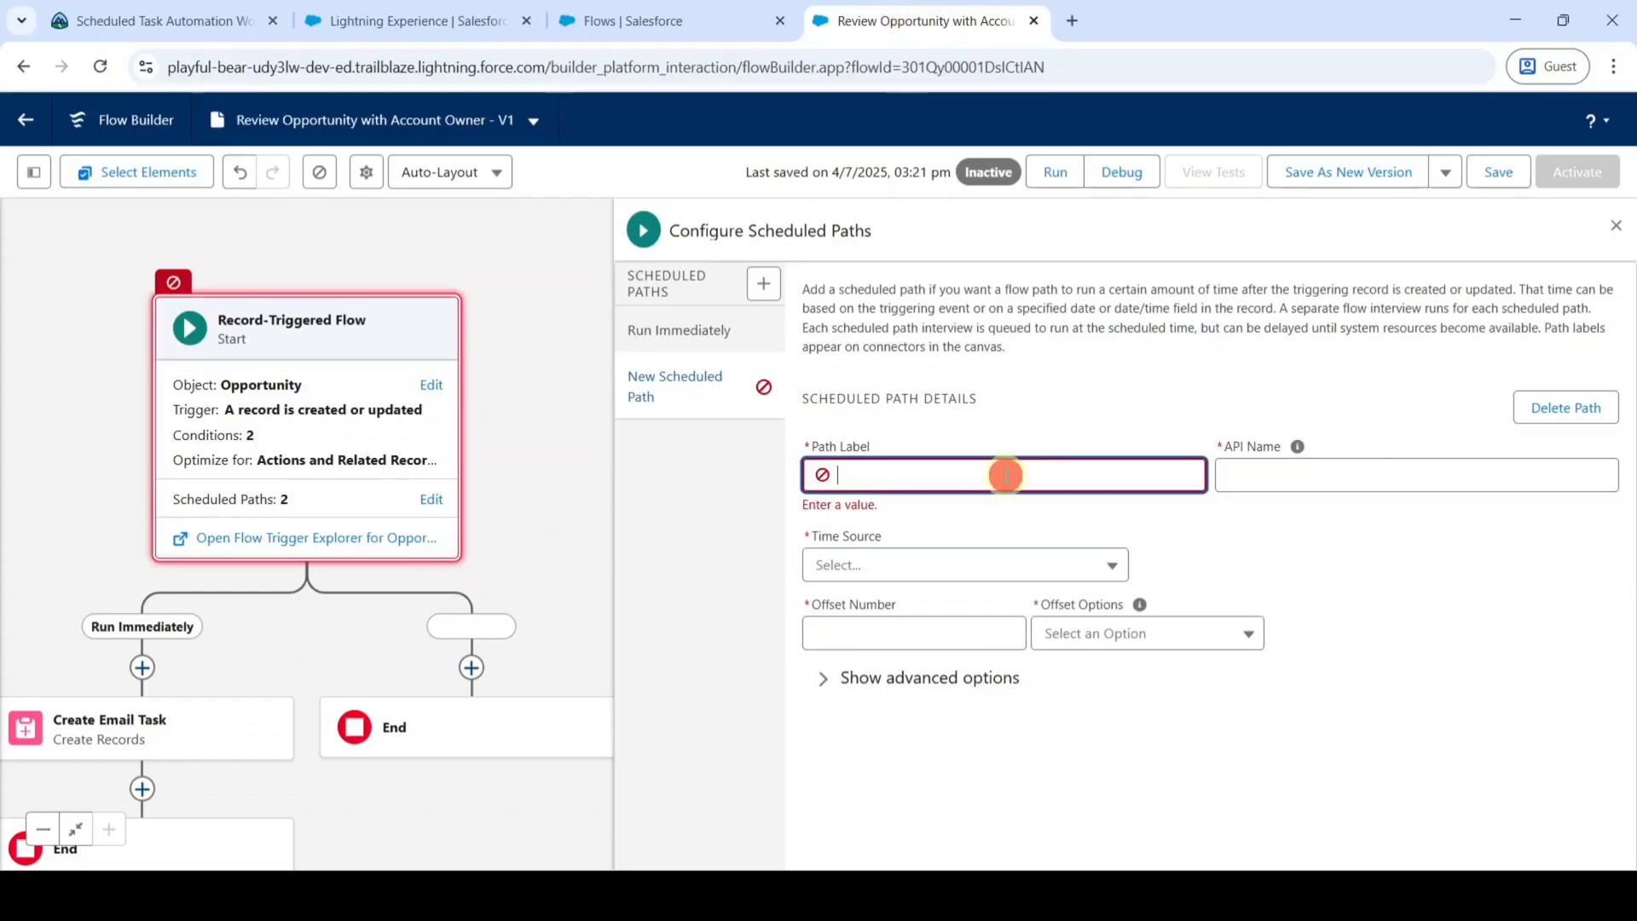
key("ctrl+v")
left_click(1007, 426)
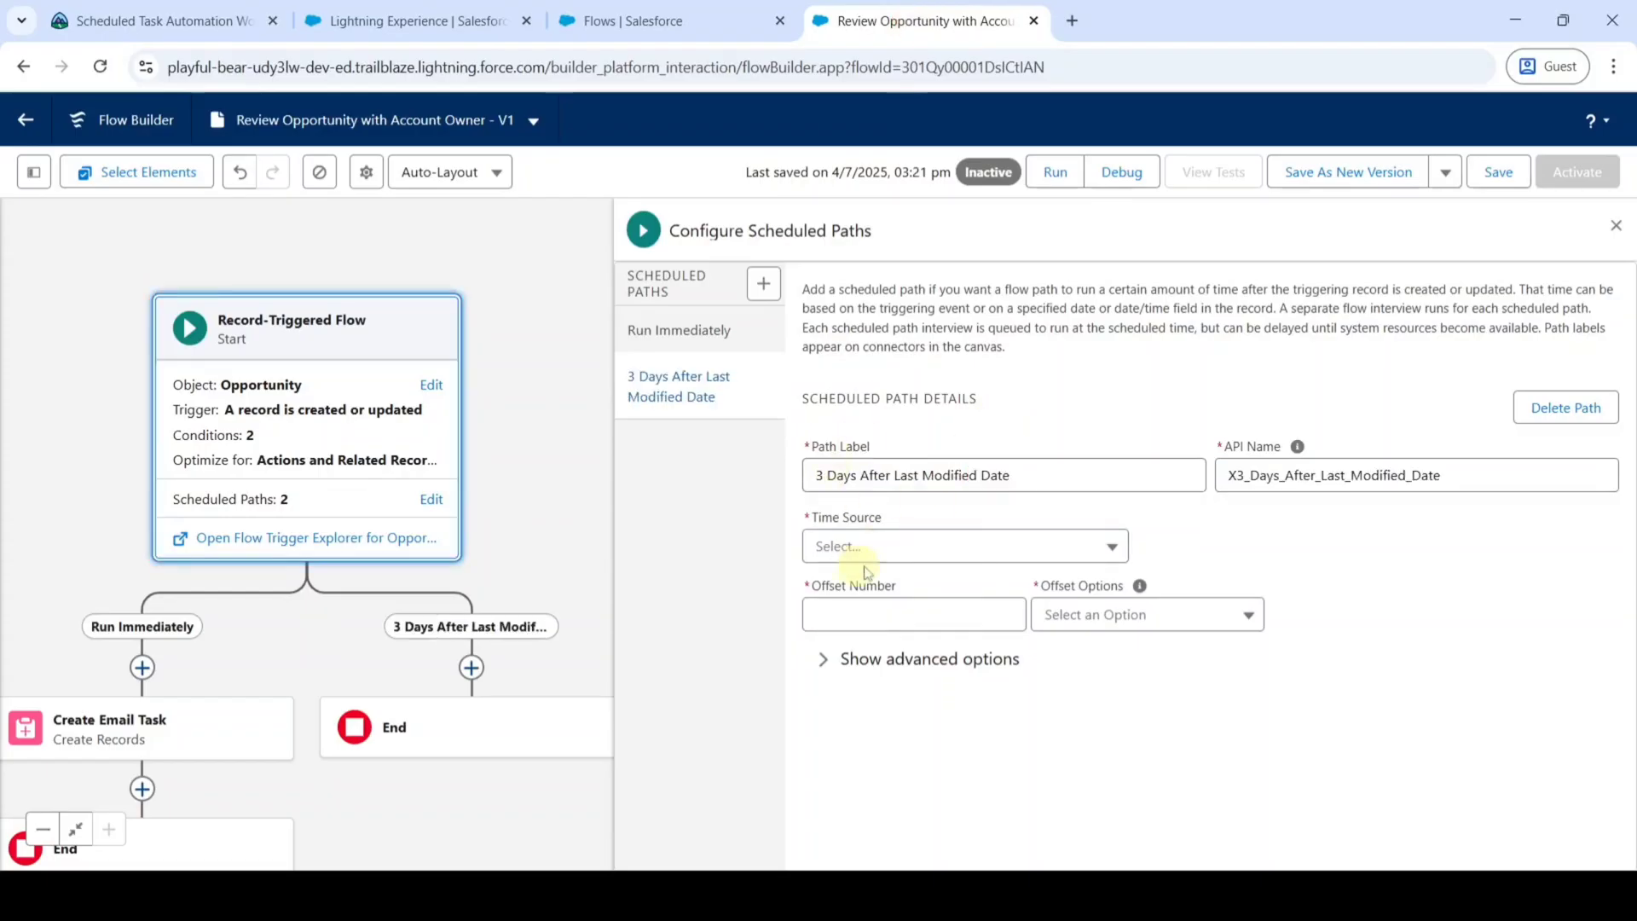
Schedule the path 3 Days After the Opportunity's Last Modified Date
left_click(875, 558)
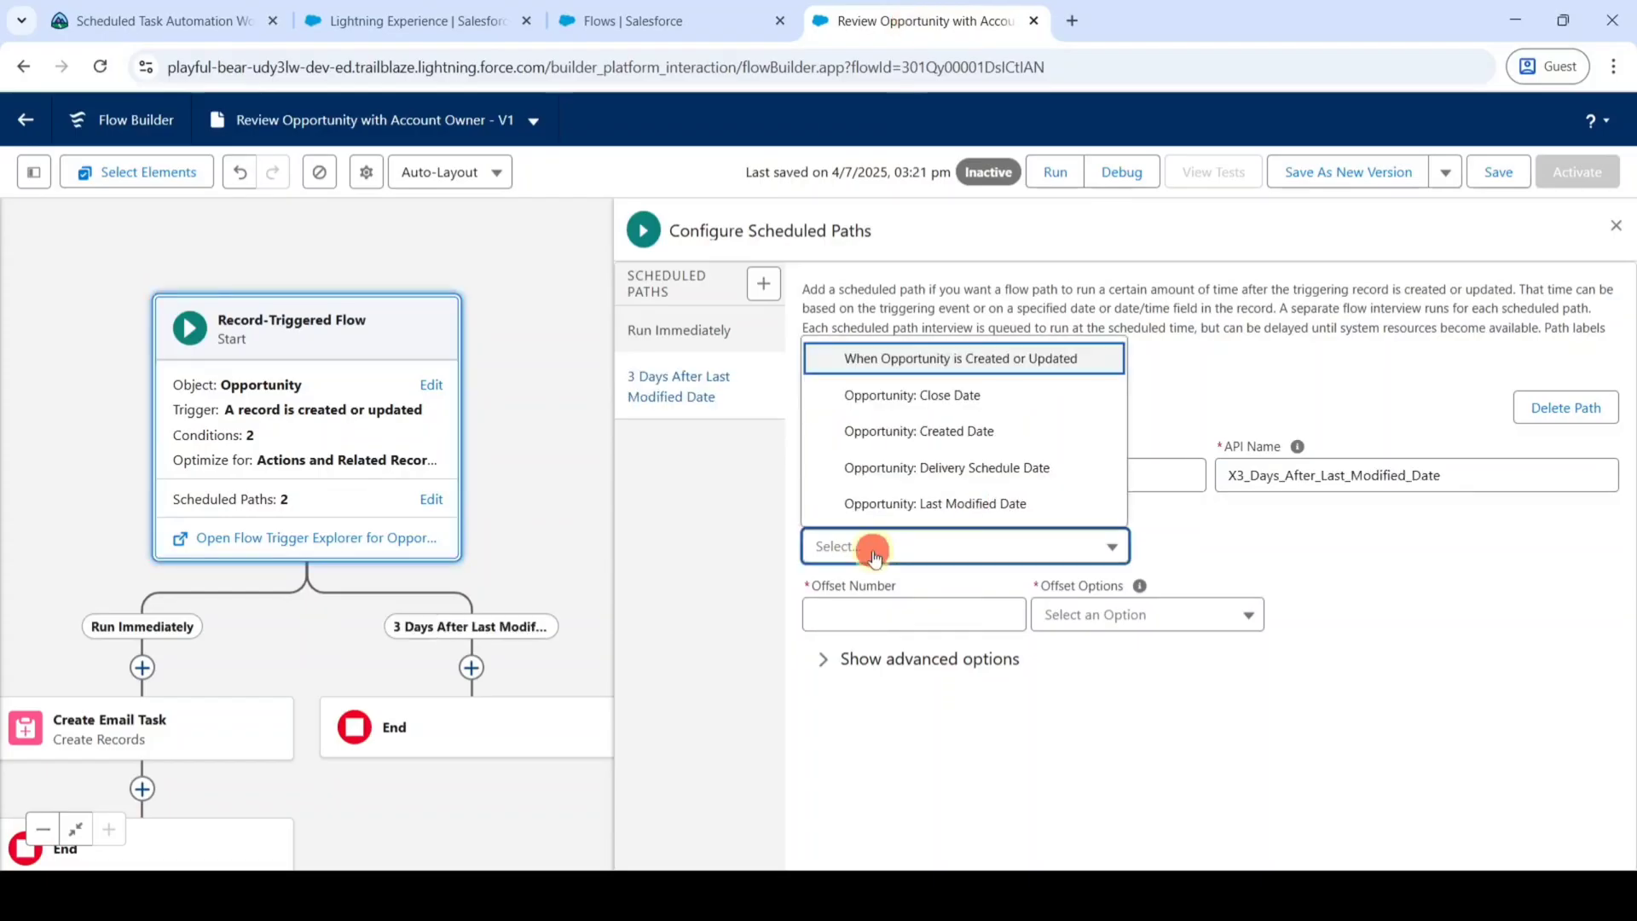
left_click(954, 509)
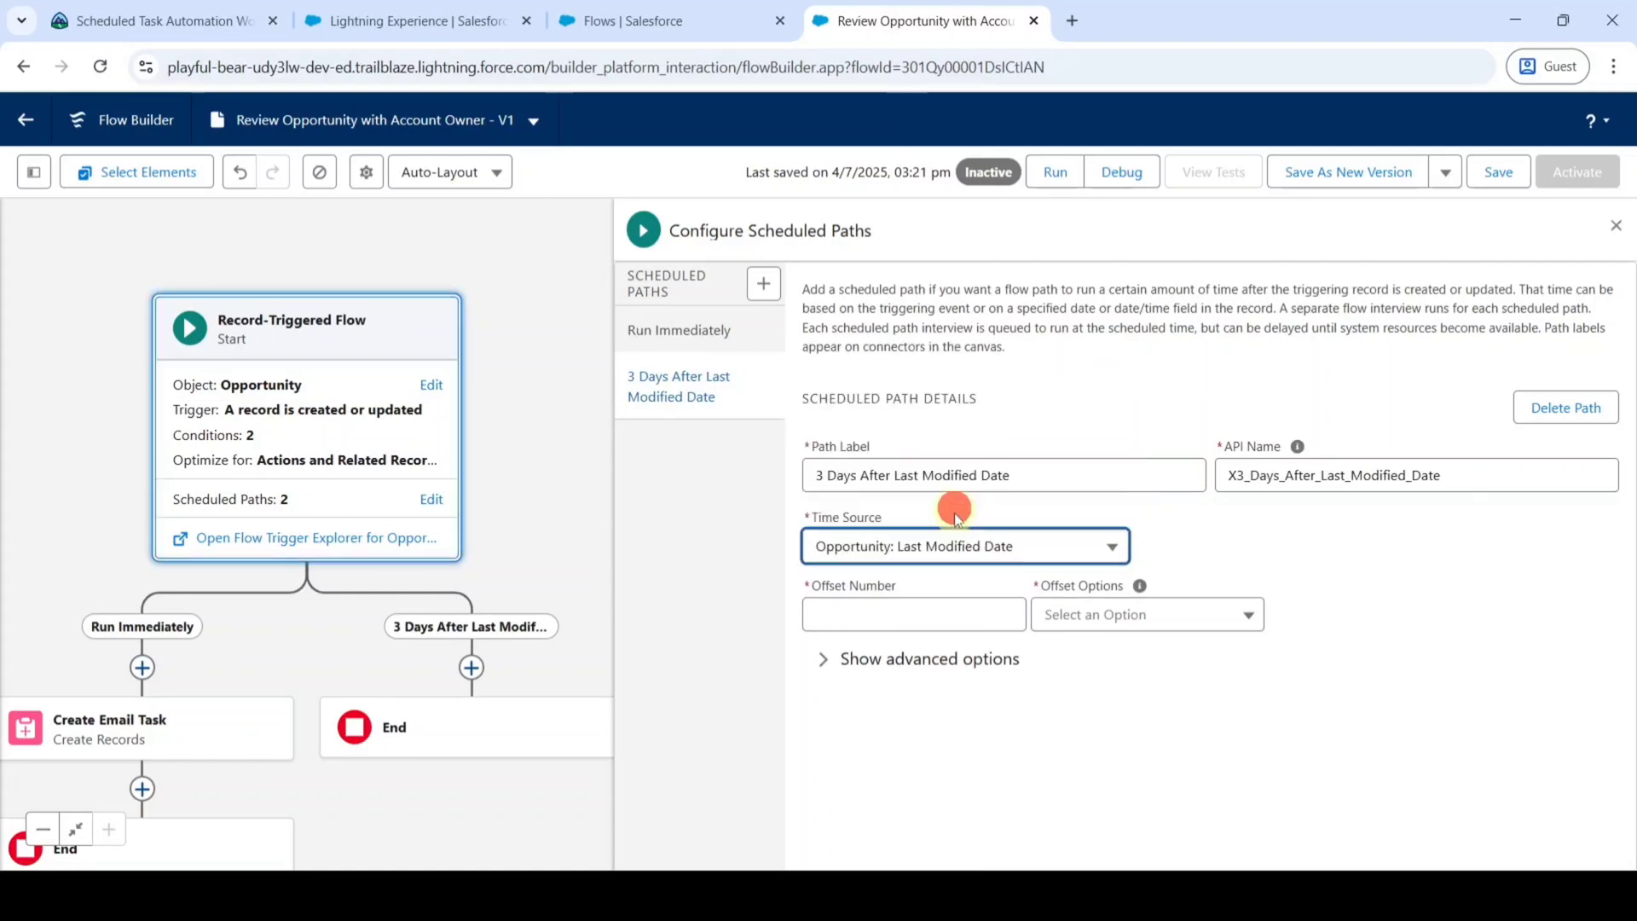
left_click(870, 616)
type("3")
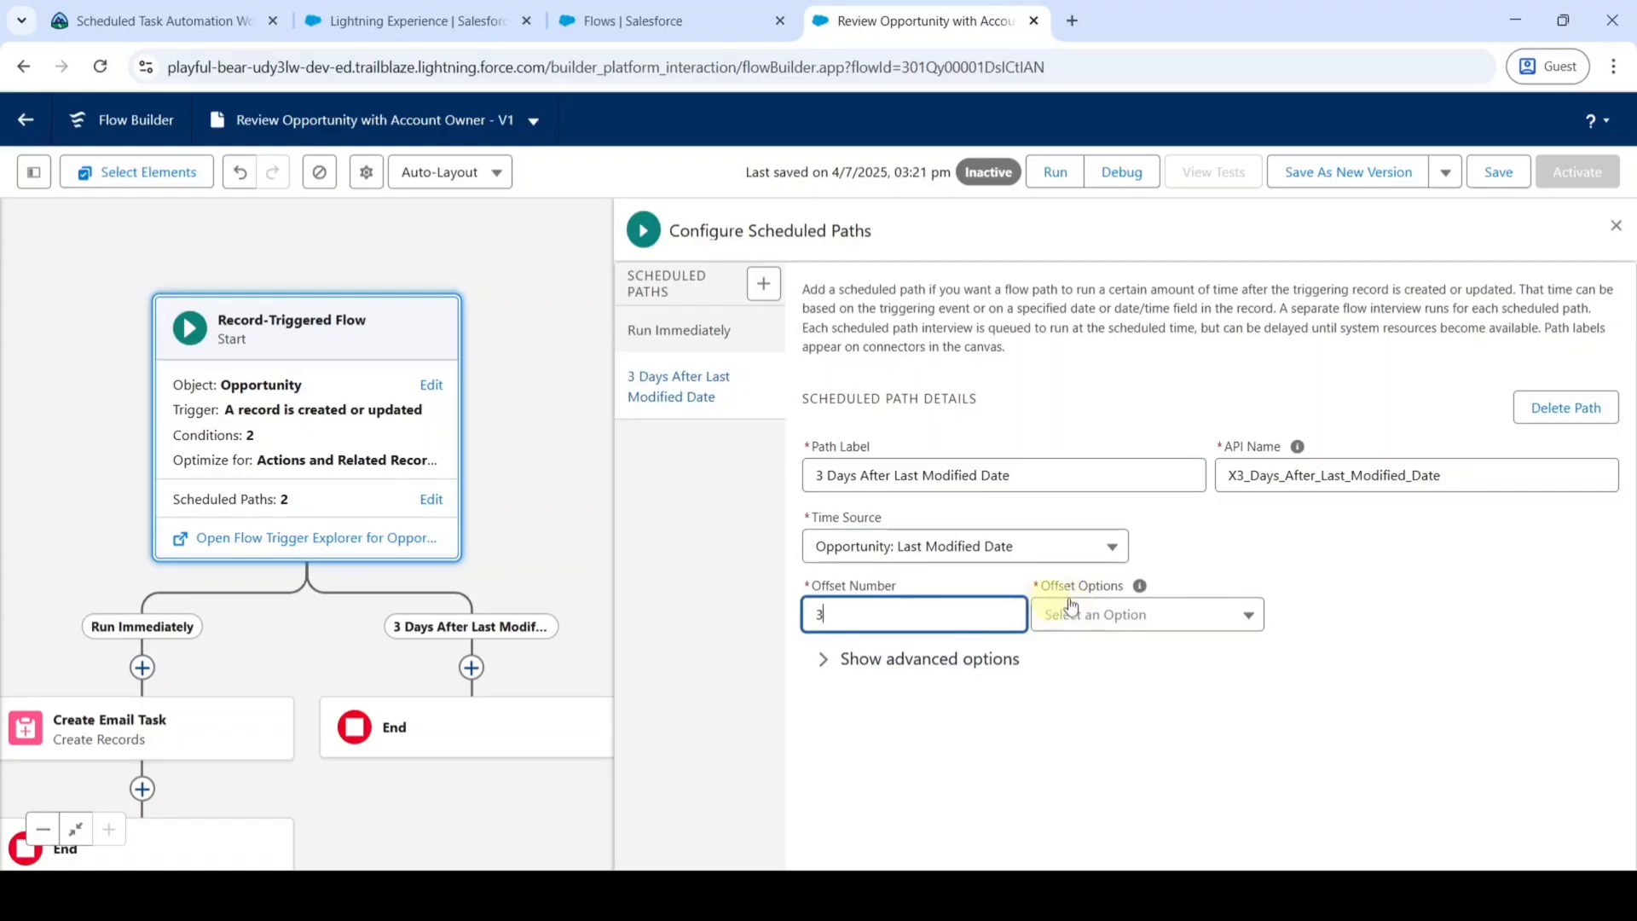
left_click(1102, 615)
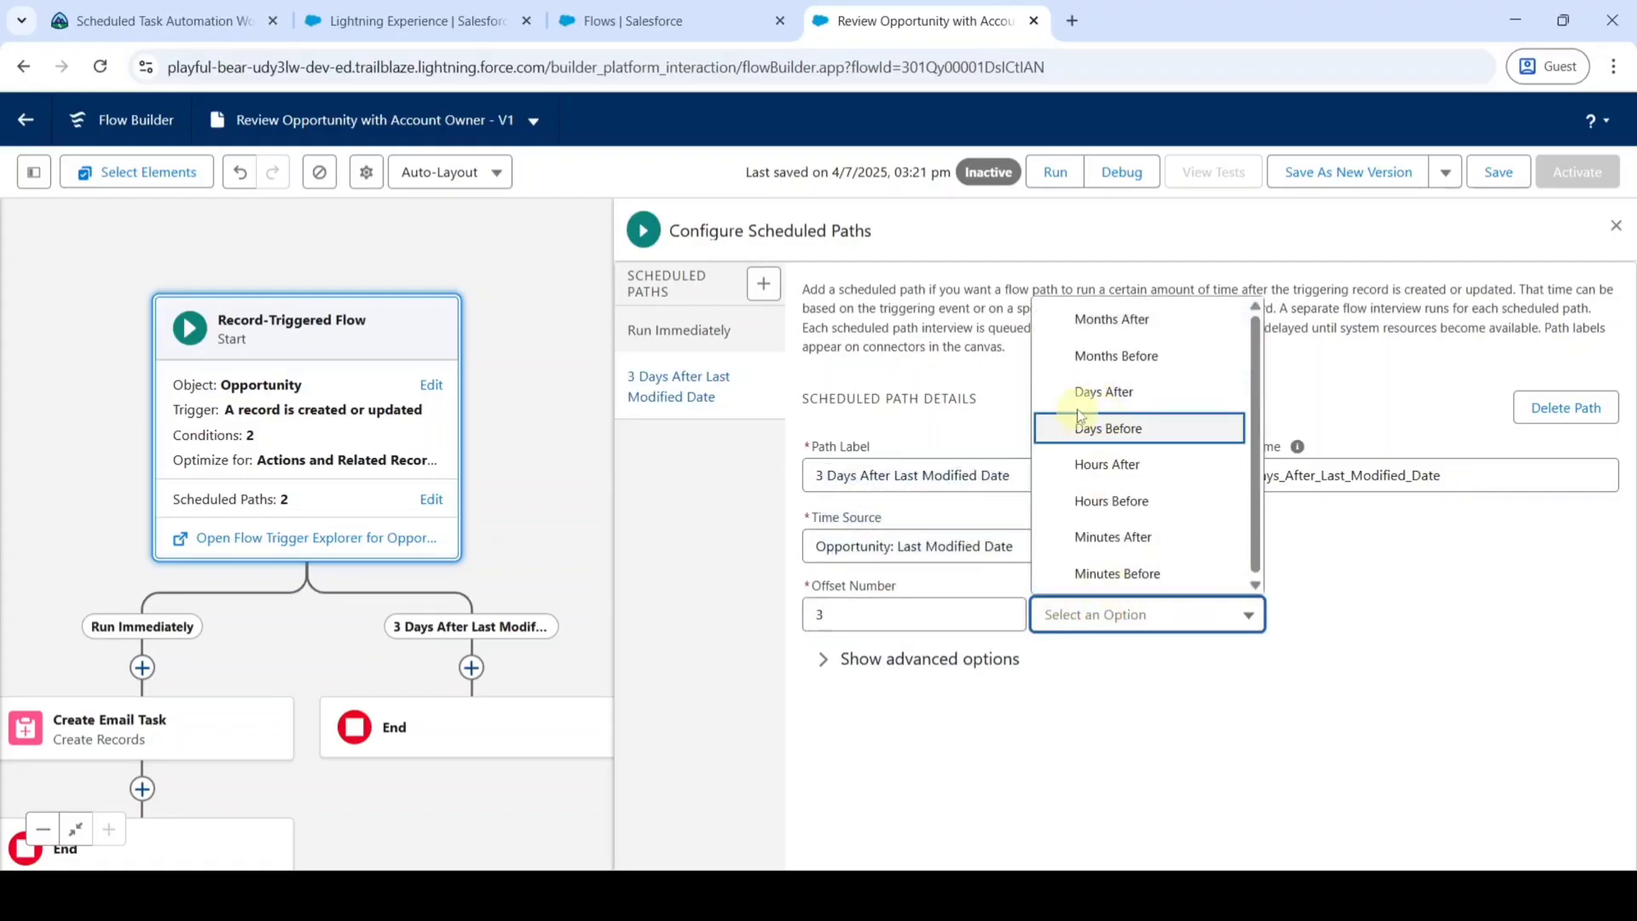
left_click(1098, 394)
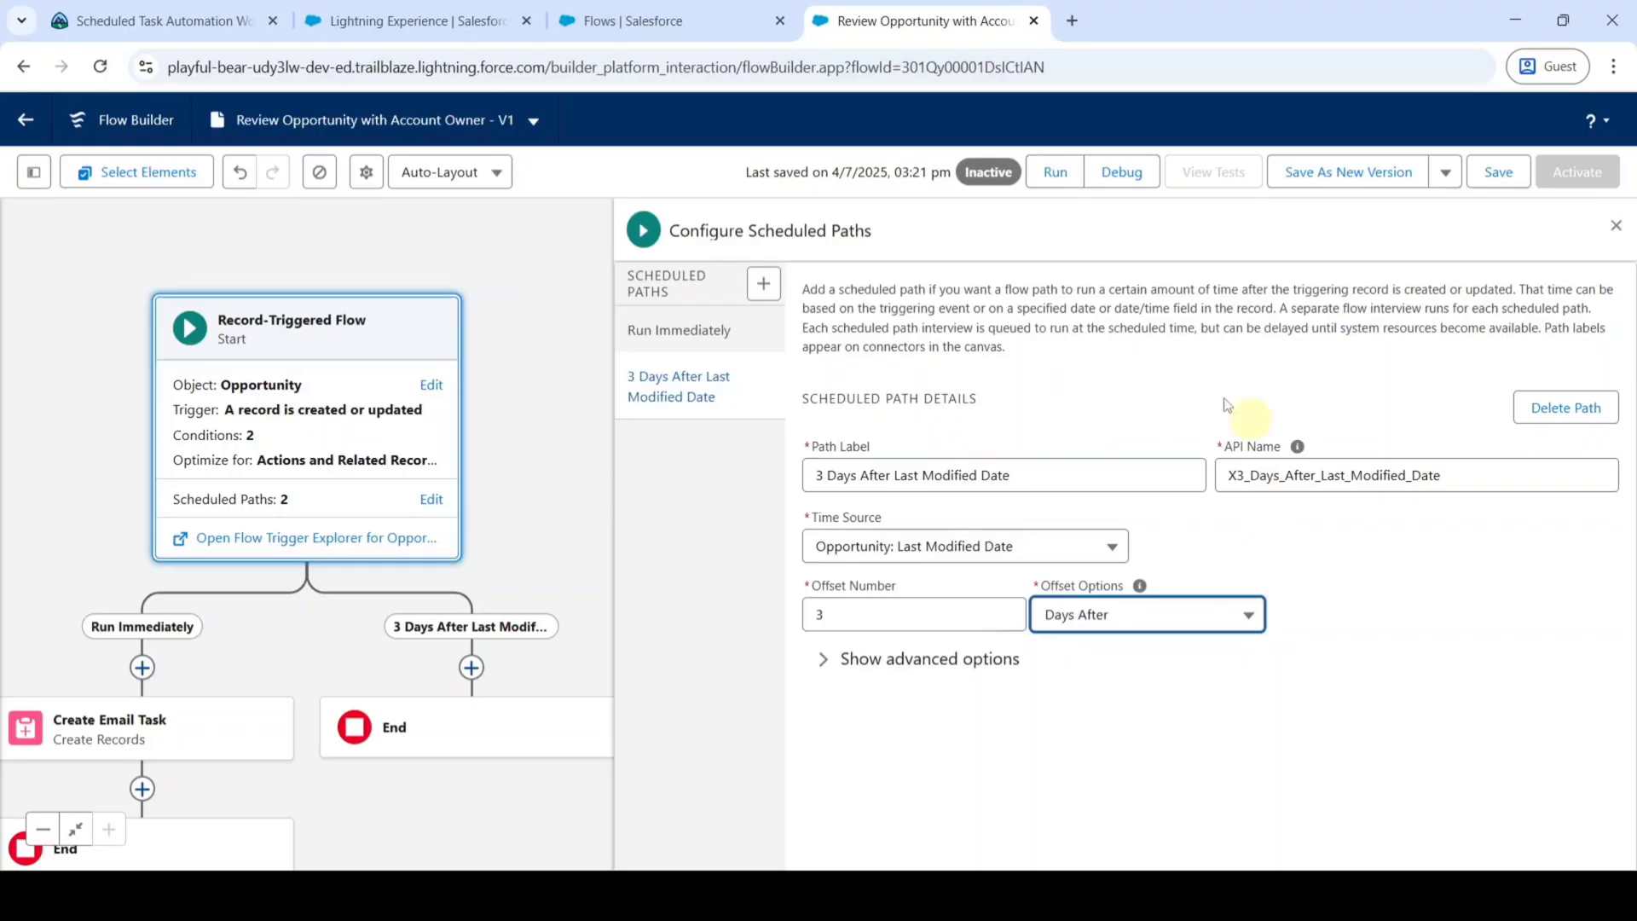
left_click(1616, 228)
left_click_drag(614, 522, 1102, 501)
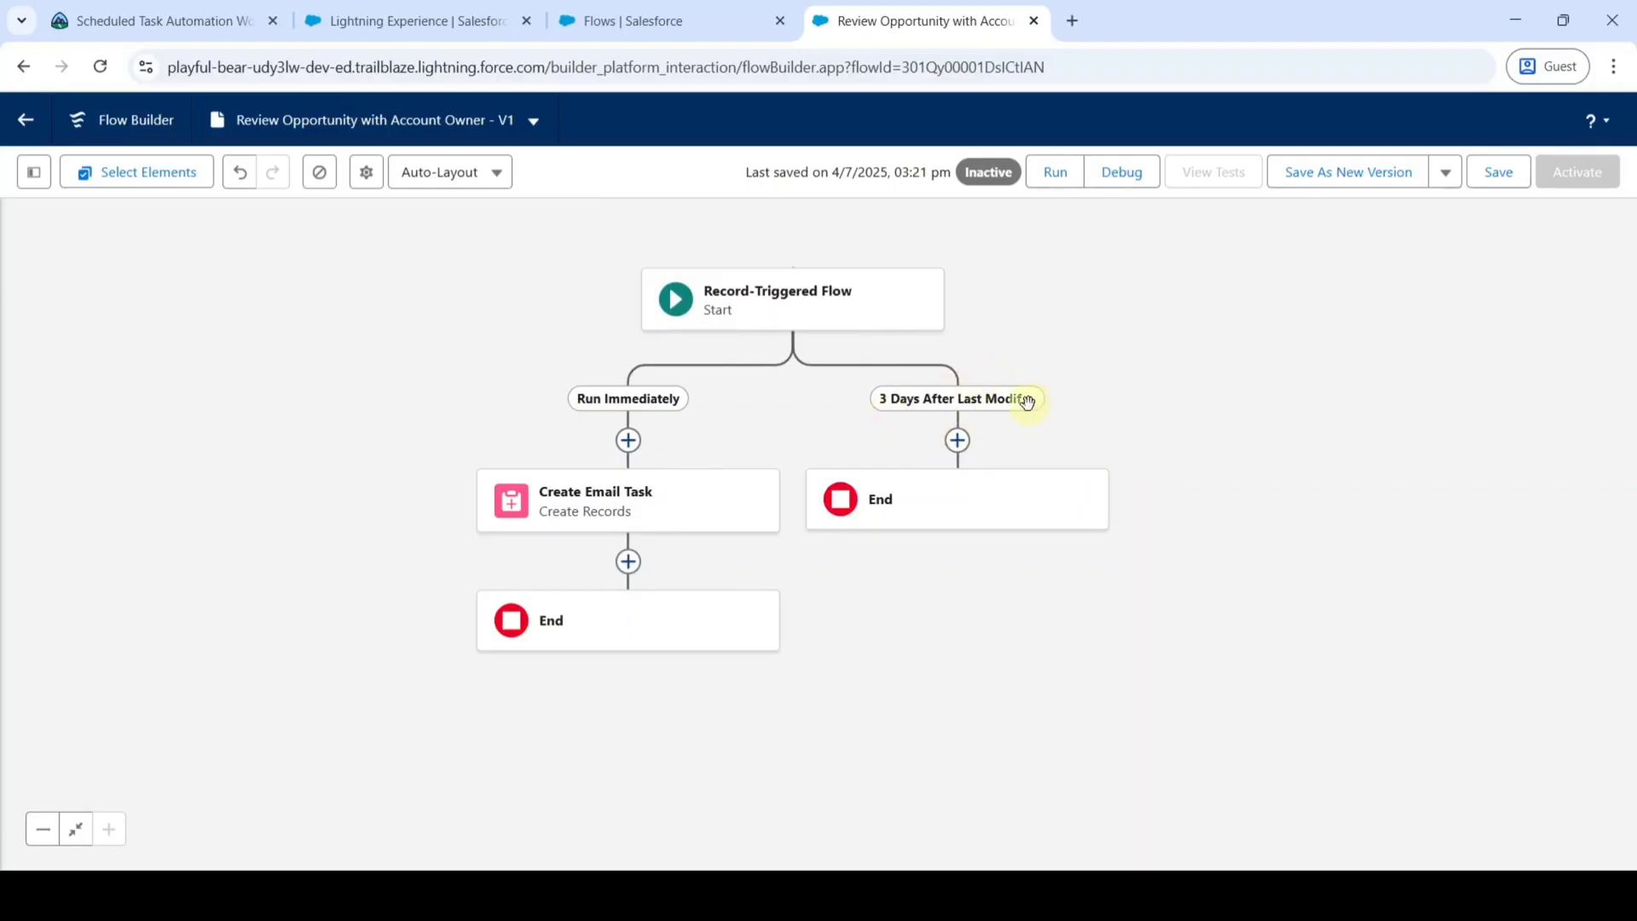
Add a Create Records element to the 3-days-later path
left_click(958, 440)
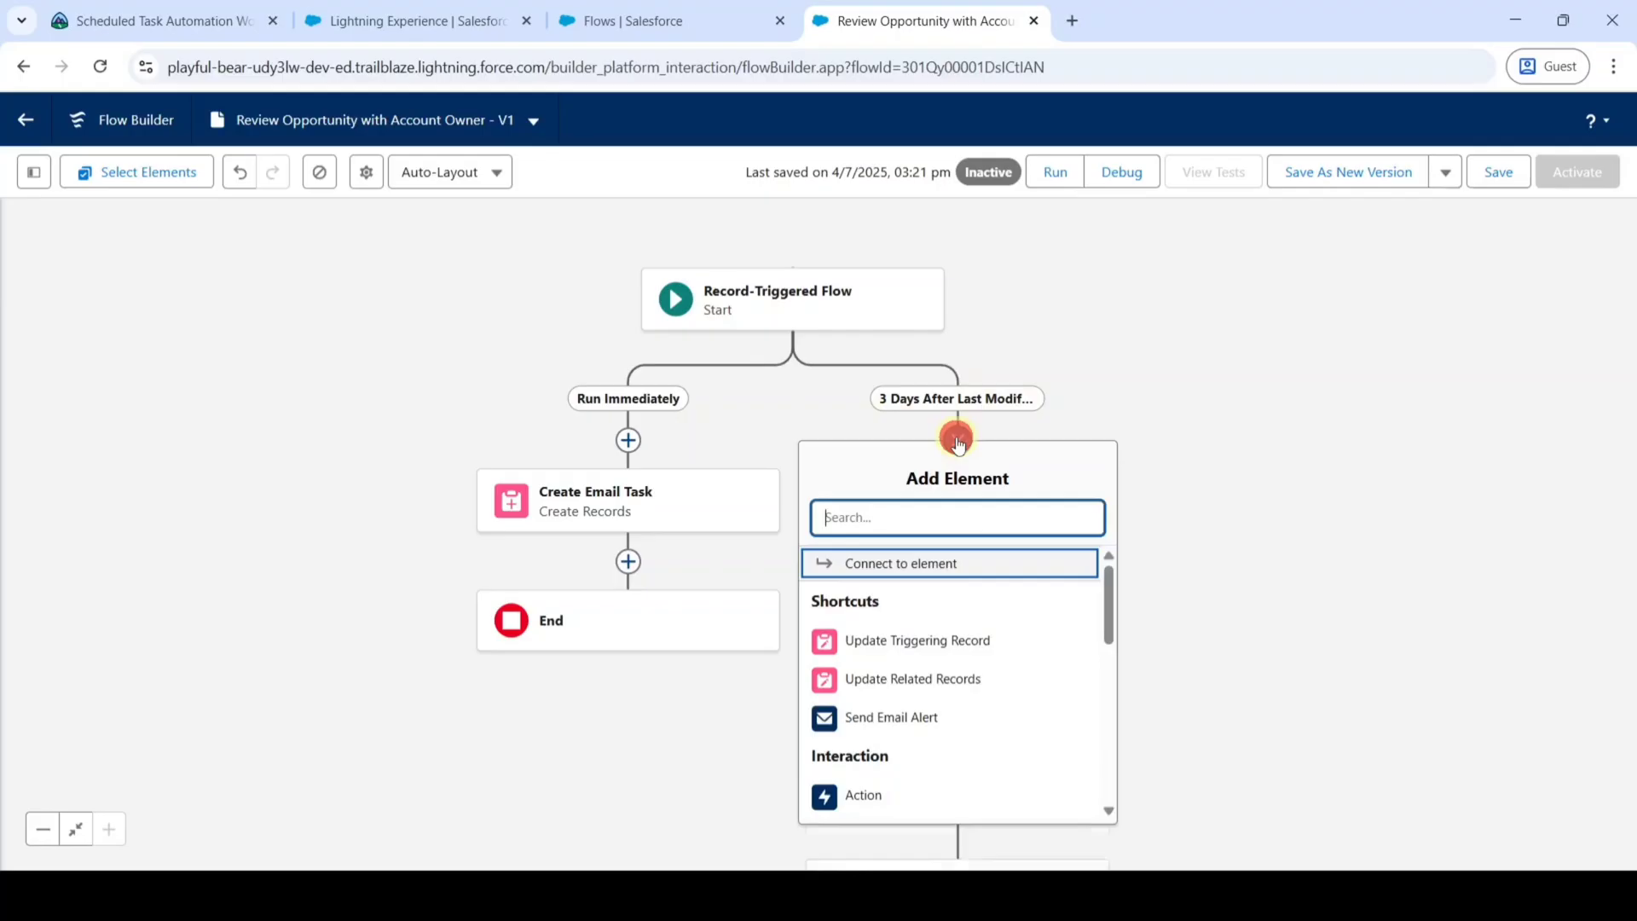
left_click(894, 518)
type("crea")
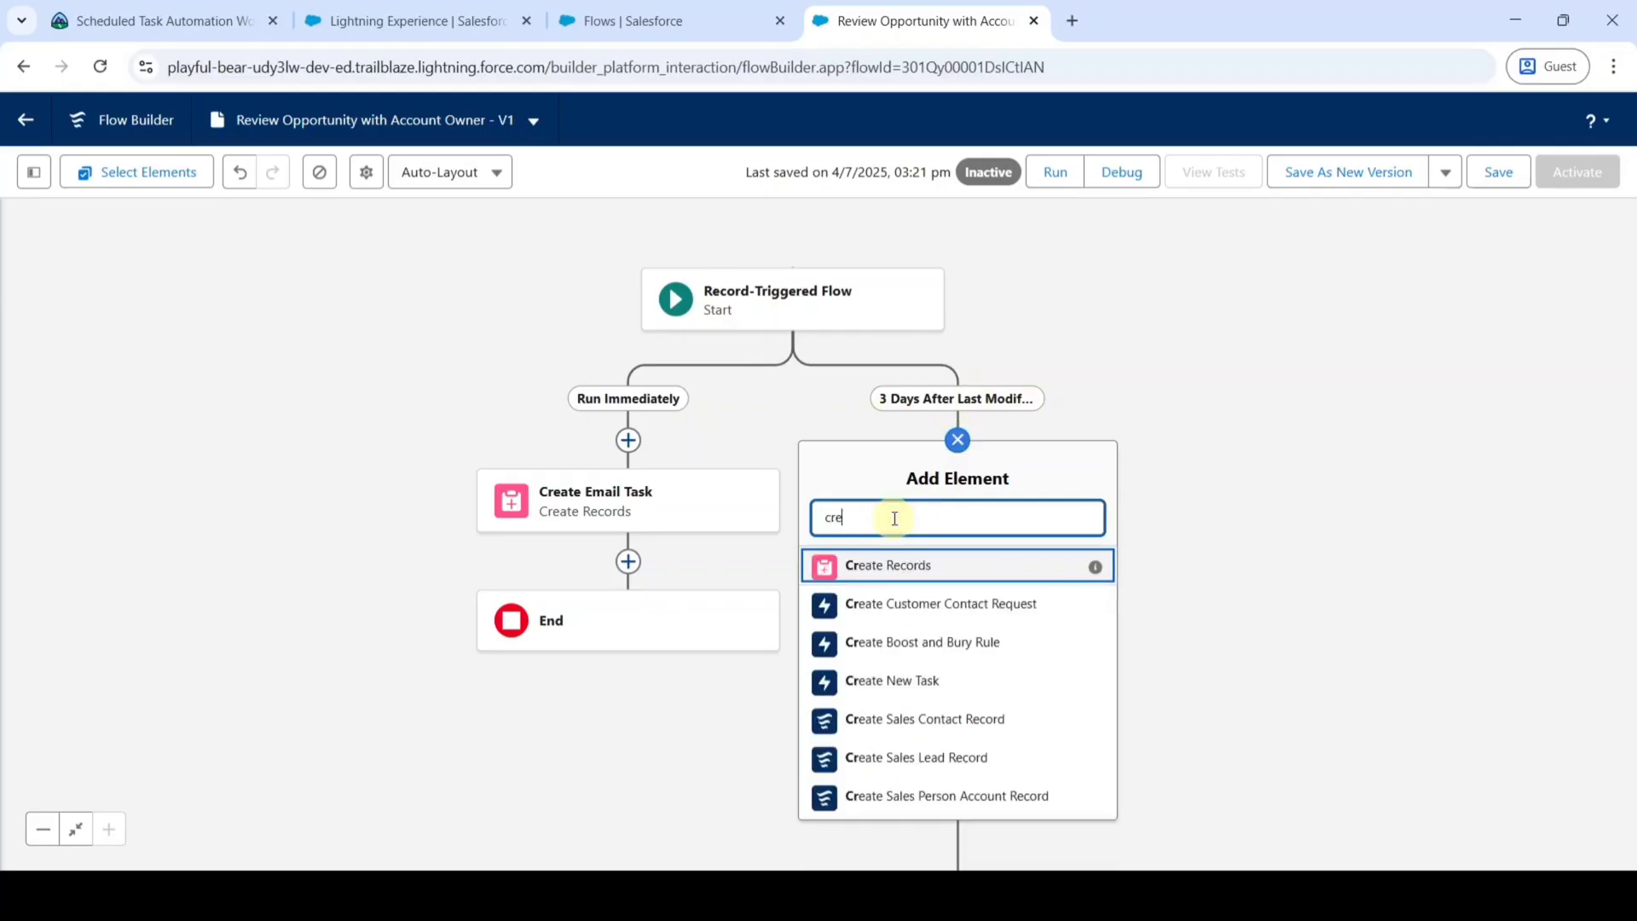
left_click(884, 572)
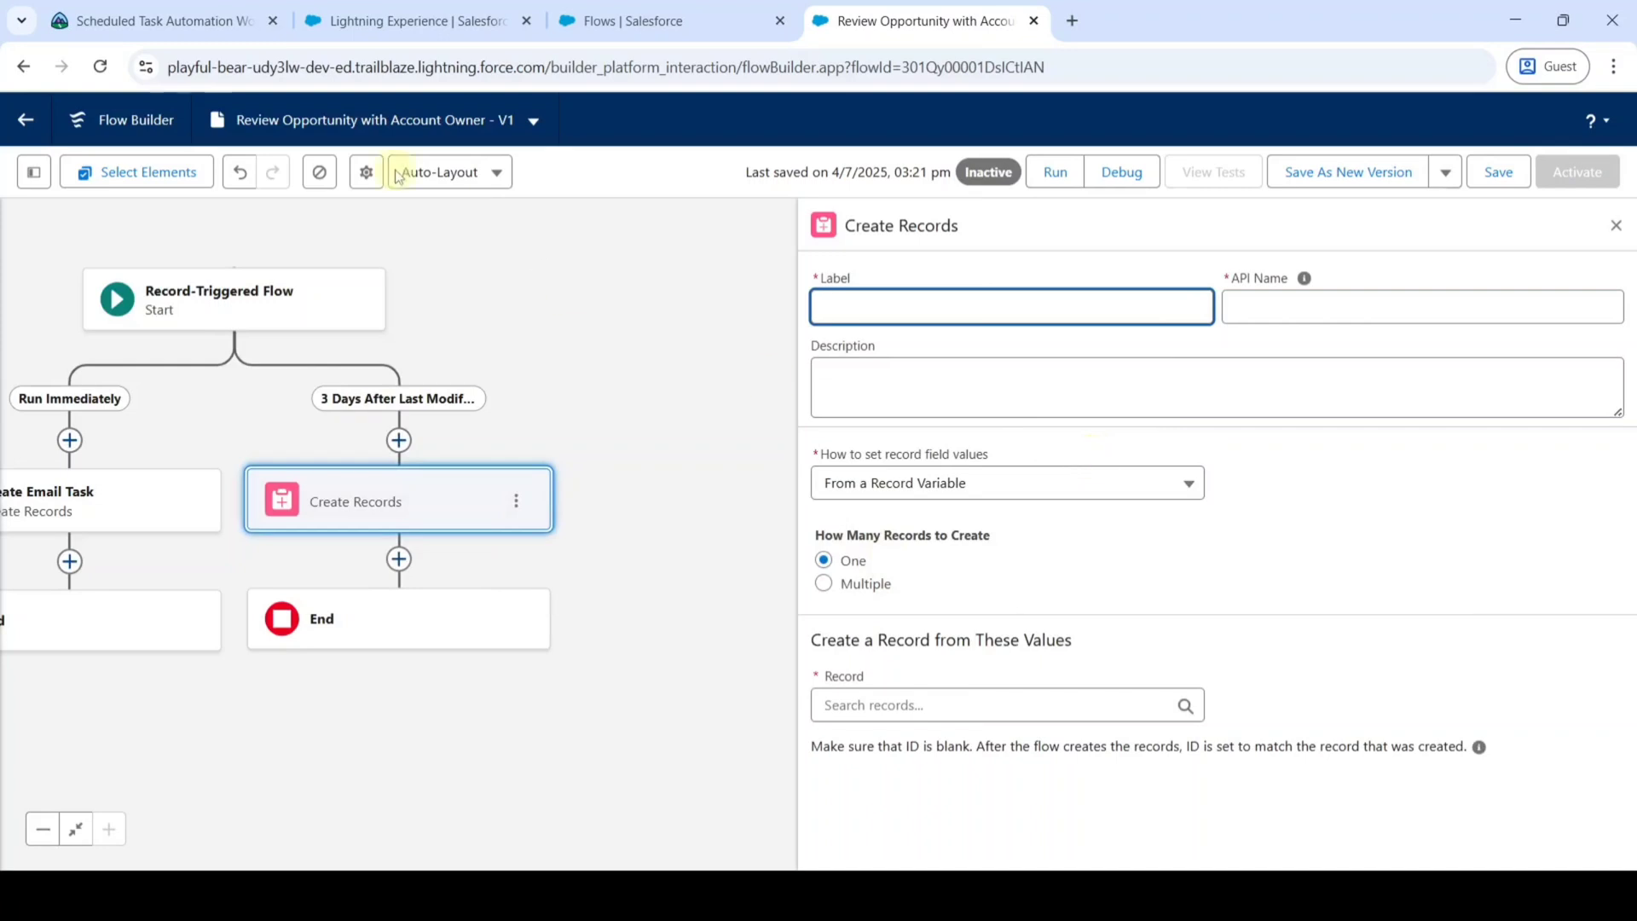
Label the element 'Create Phone Call Task' and give it the challenge's description
left_click(103, 22)
scroll(286, 407, "down", 1)
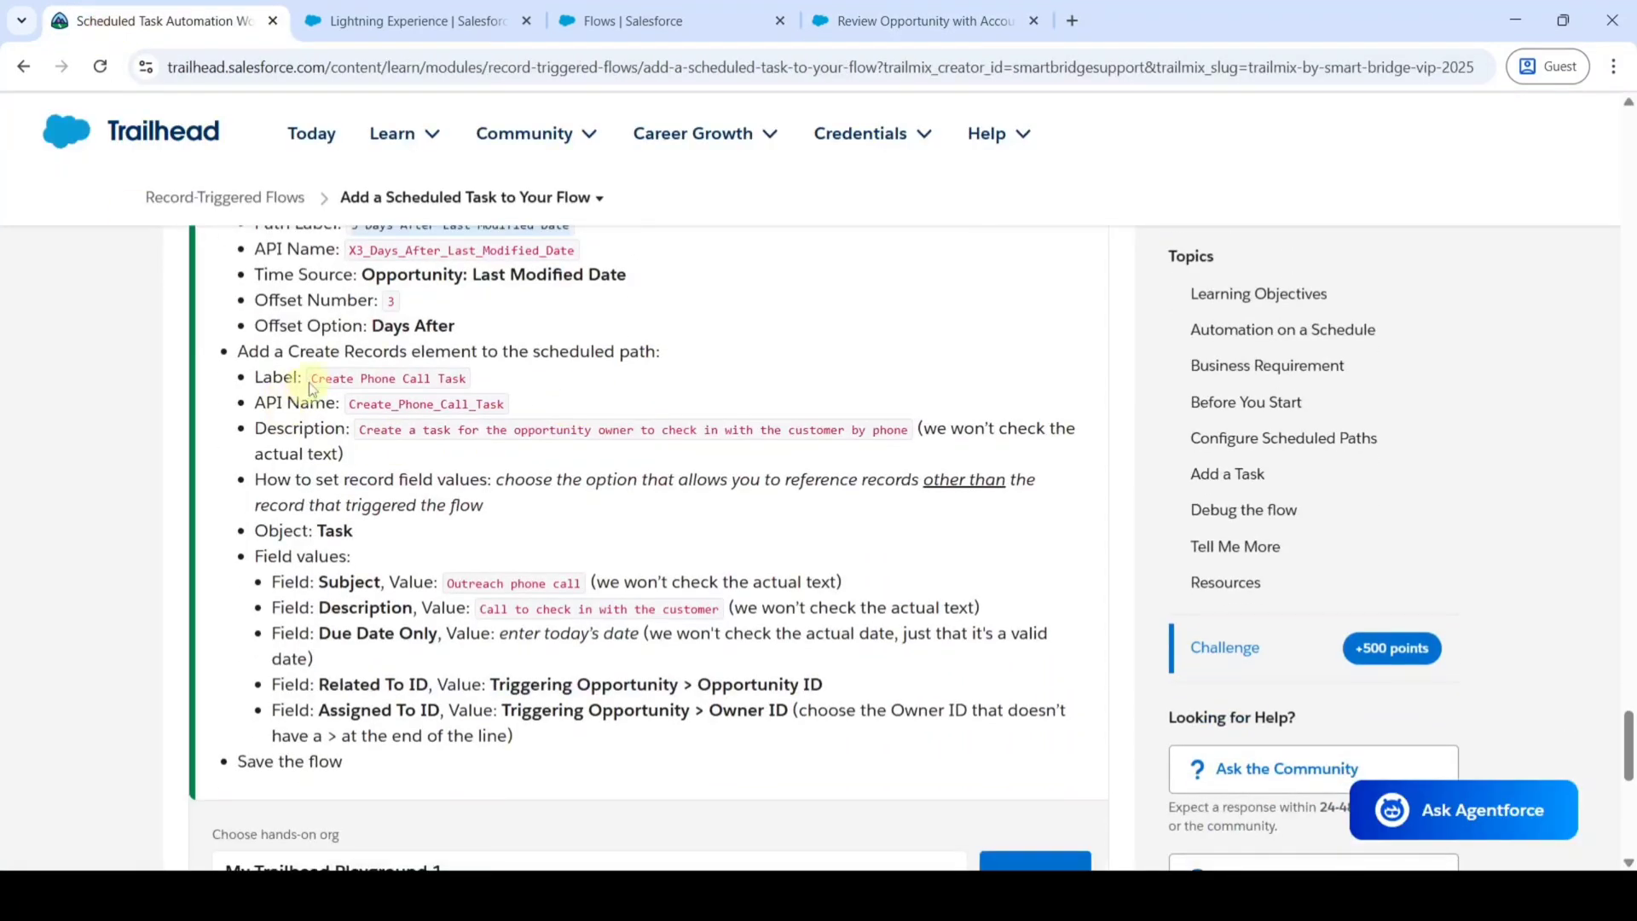
left_click_drag(310, 379, 471, 380)
key("ctrl+c")
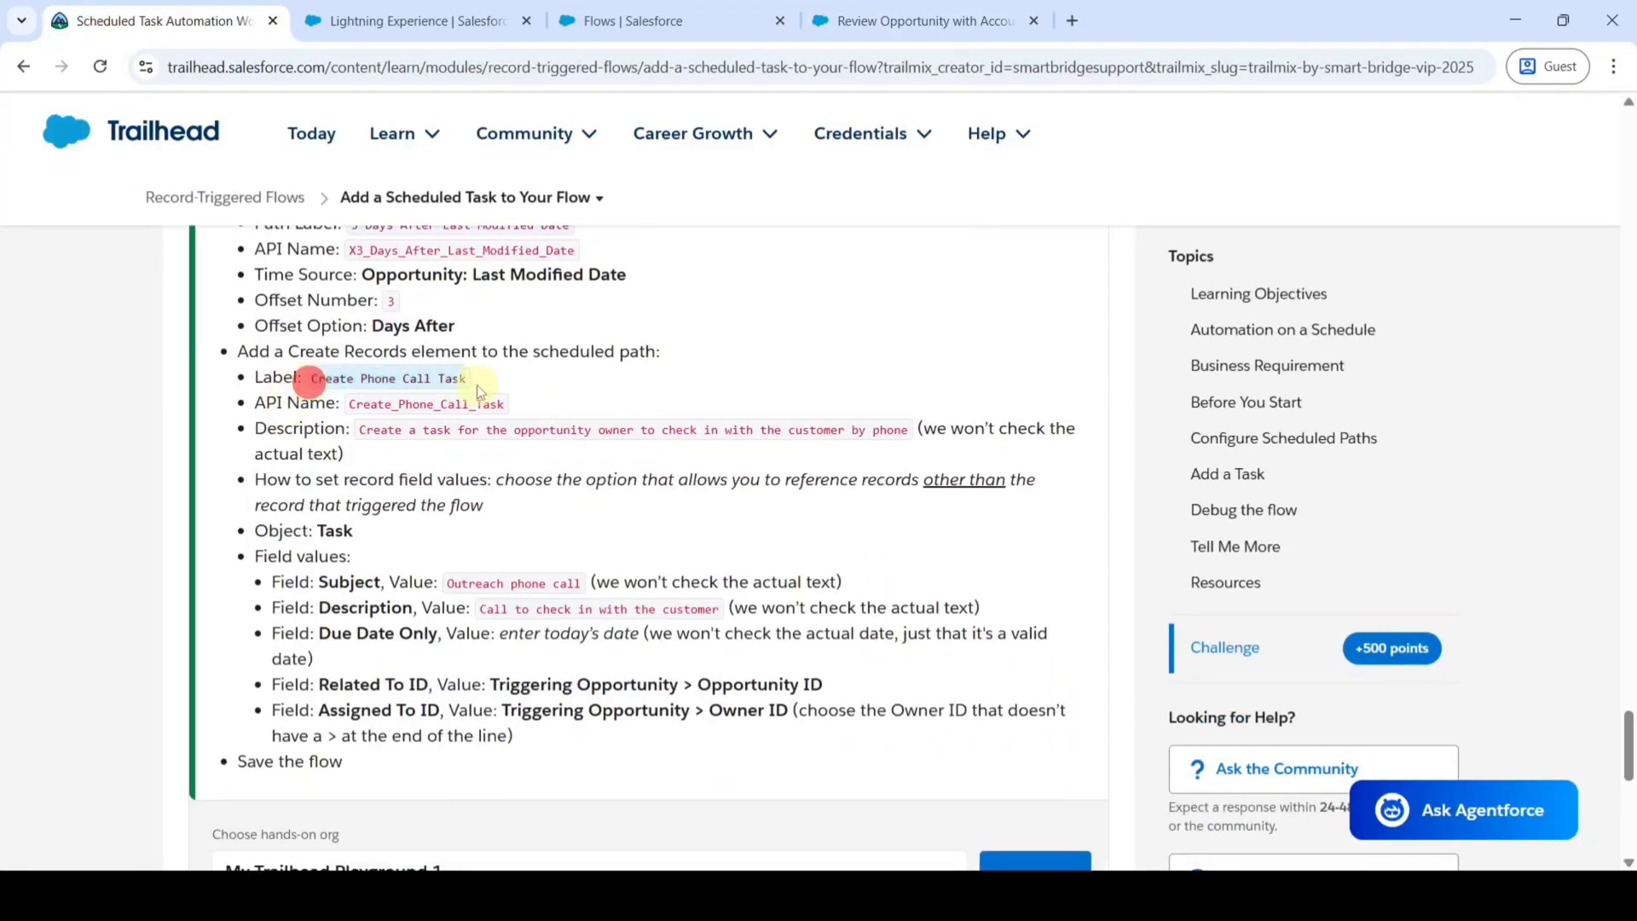
left_click(849, 10)
key("ctrl+v")
left_click(961, 260)
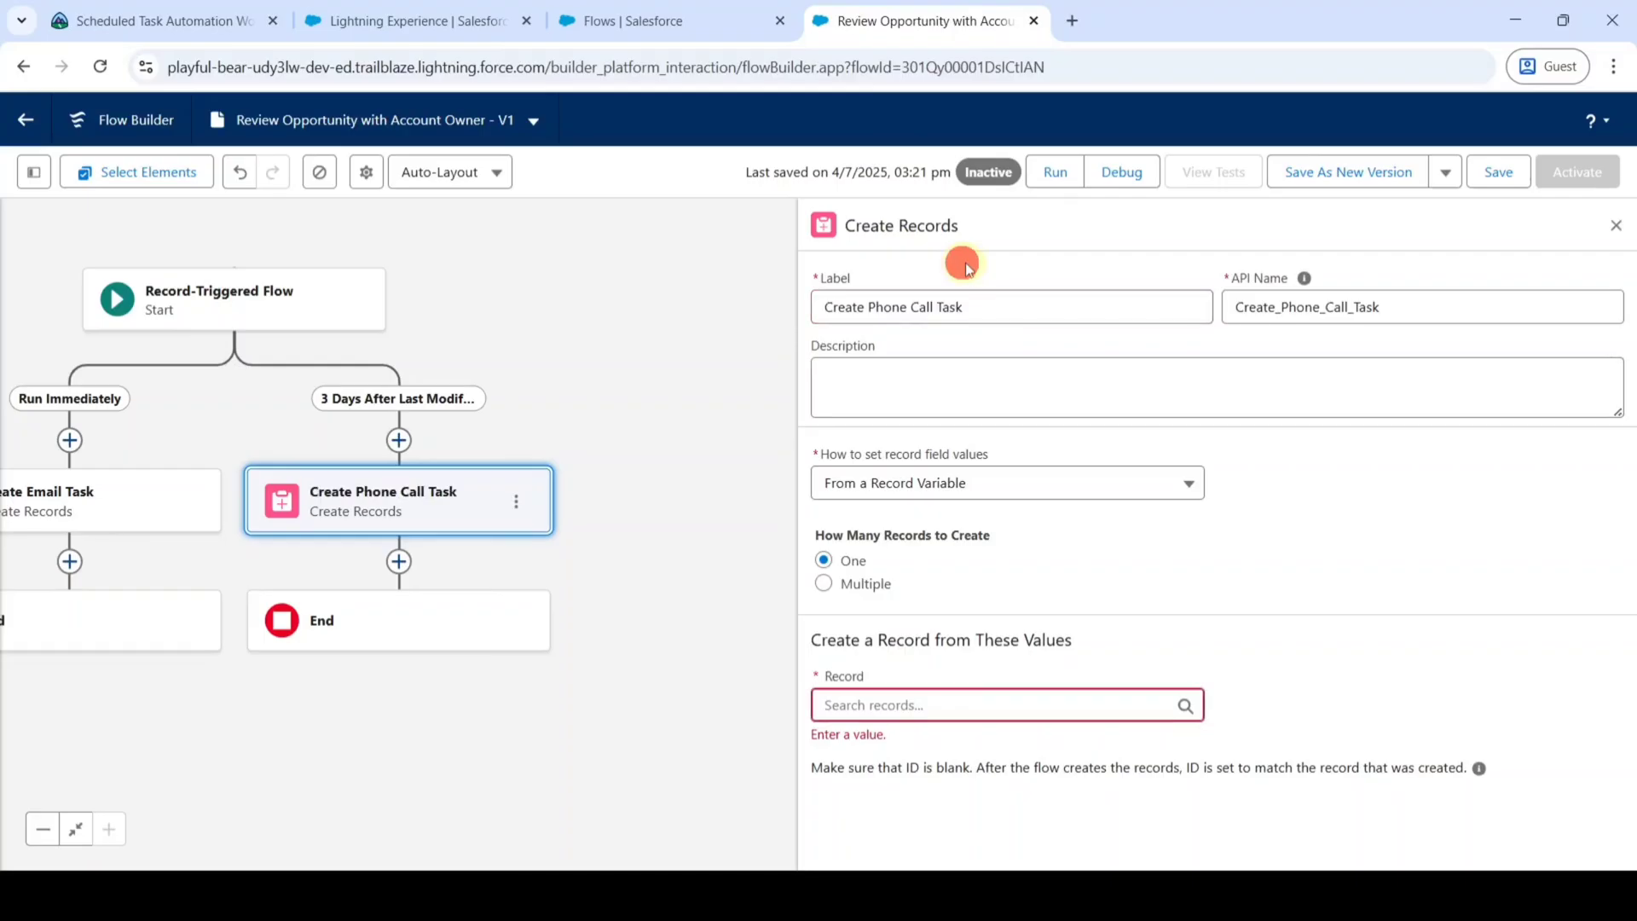
left_click(227, 26)
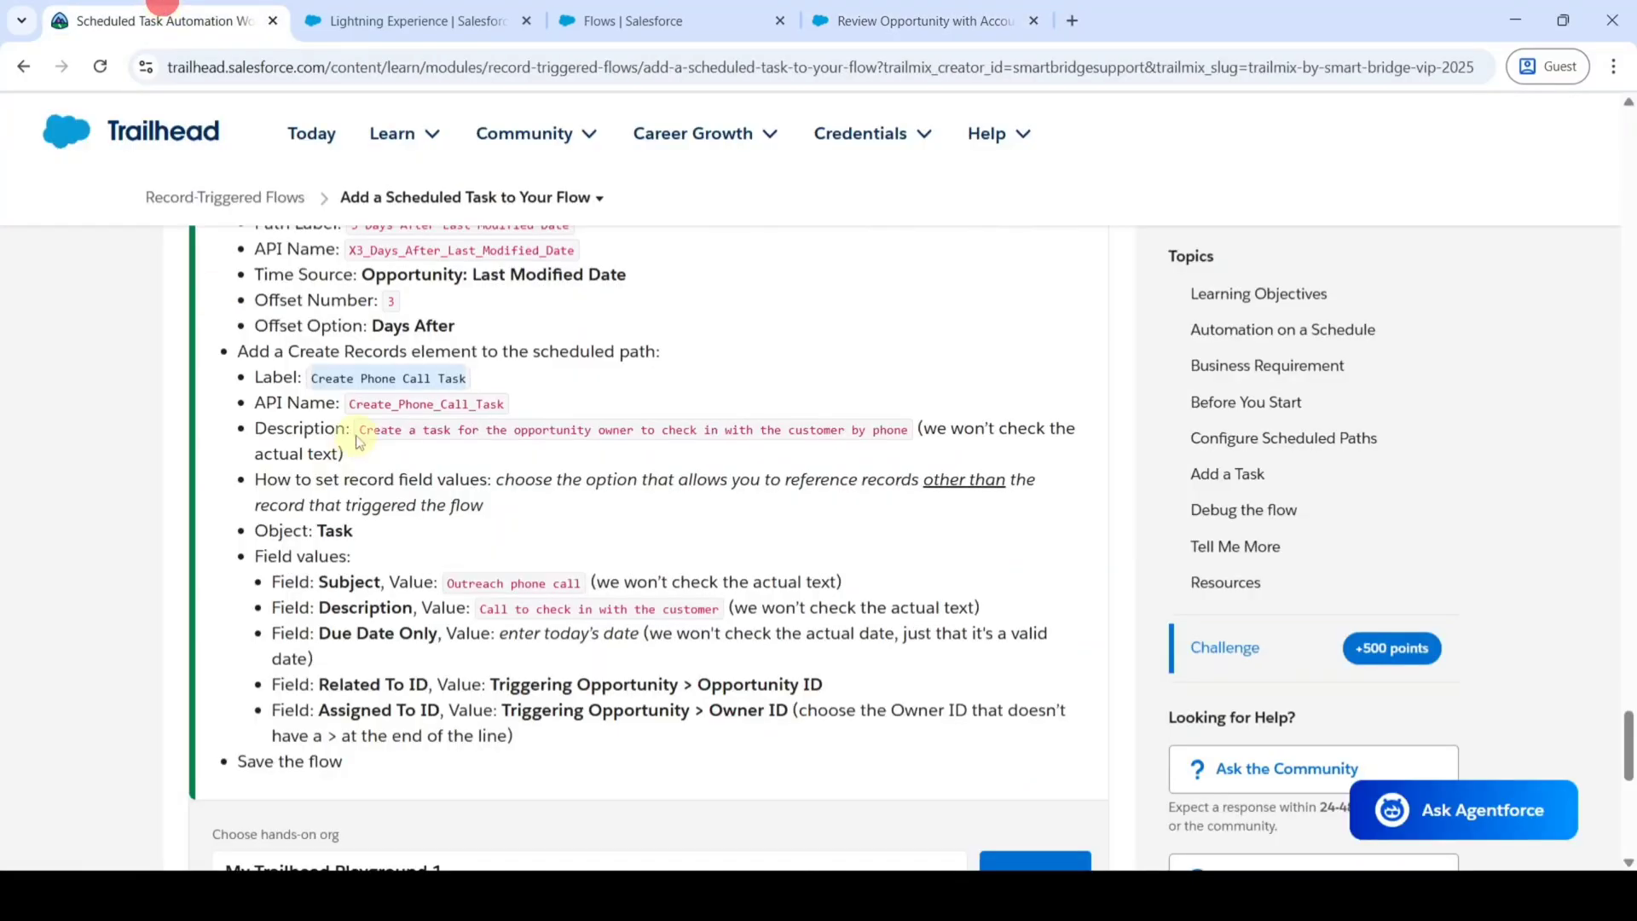
left_click_drag(358, 431, 901, 444)
key("ctrl+c")
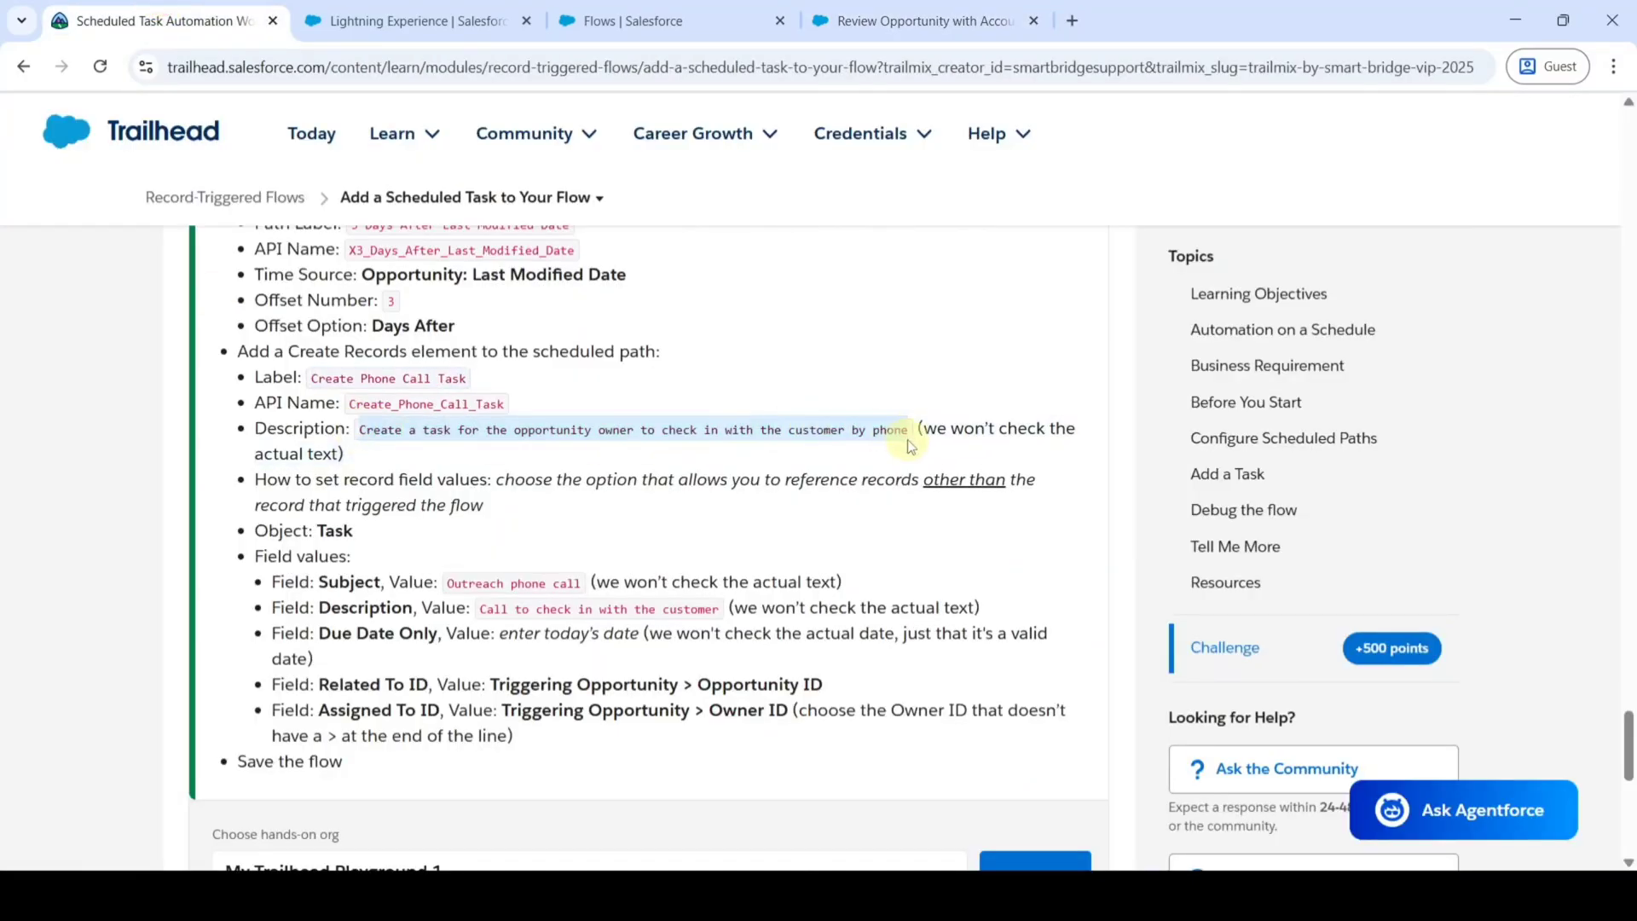
left_click(907, 7)
left_click(938, 410)
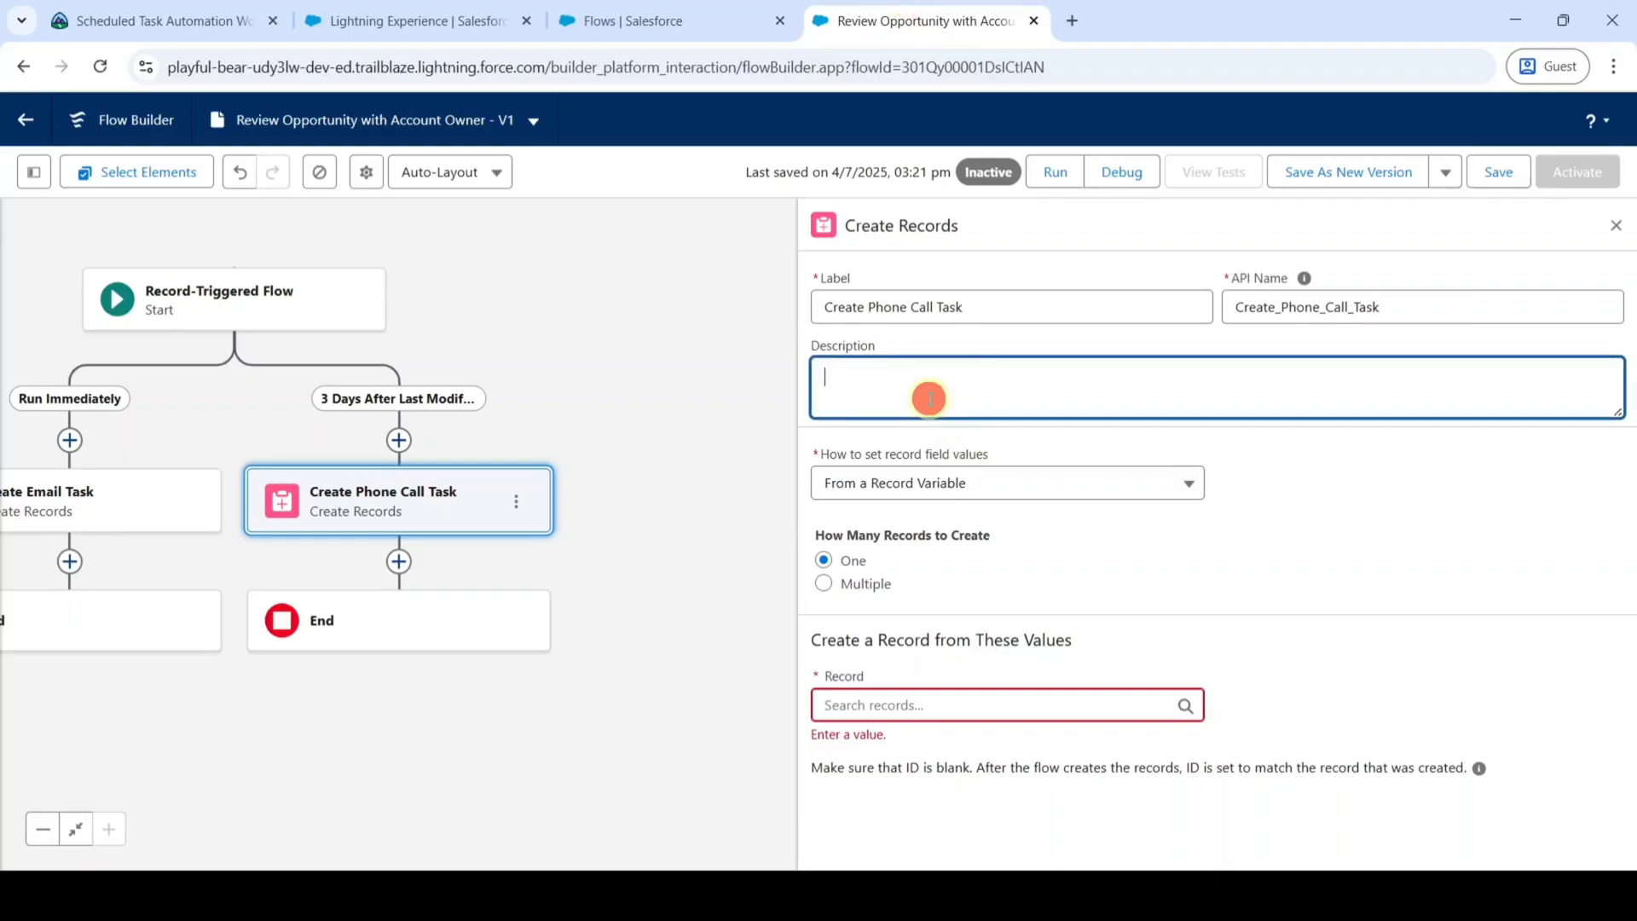
key("ctrl+v")
Set record fields manually, creating a Task record
left_click(931, 505)
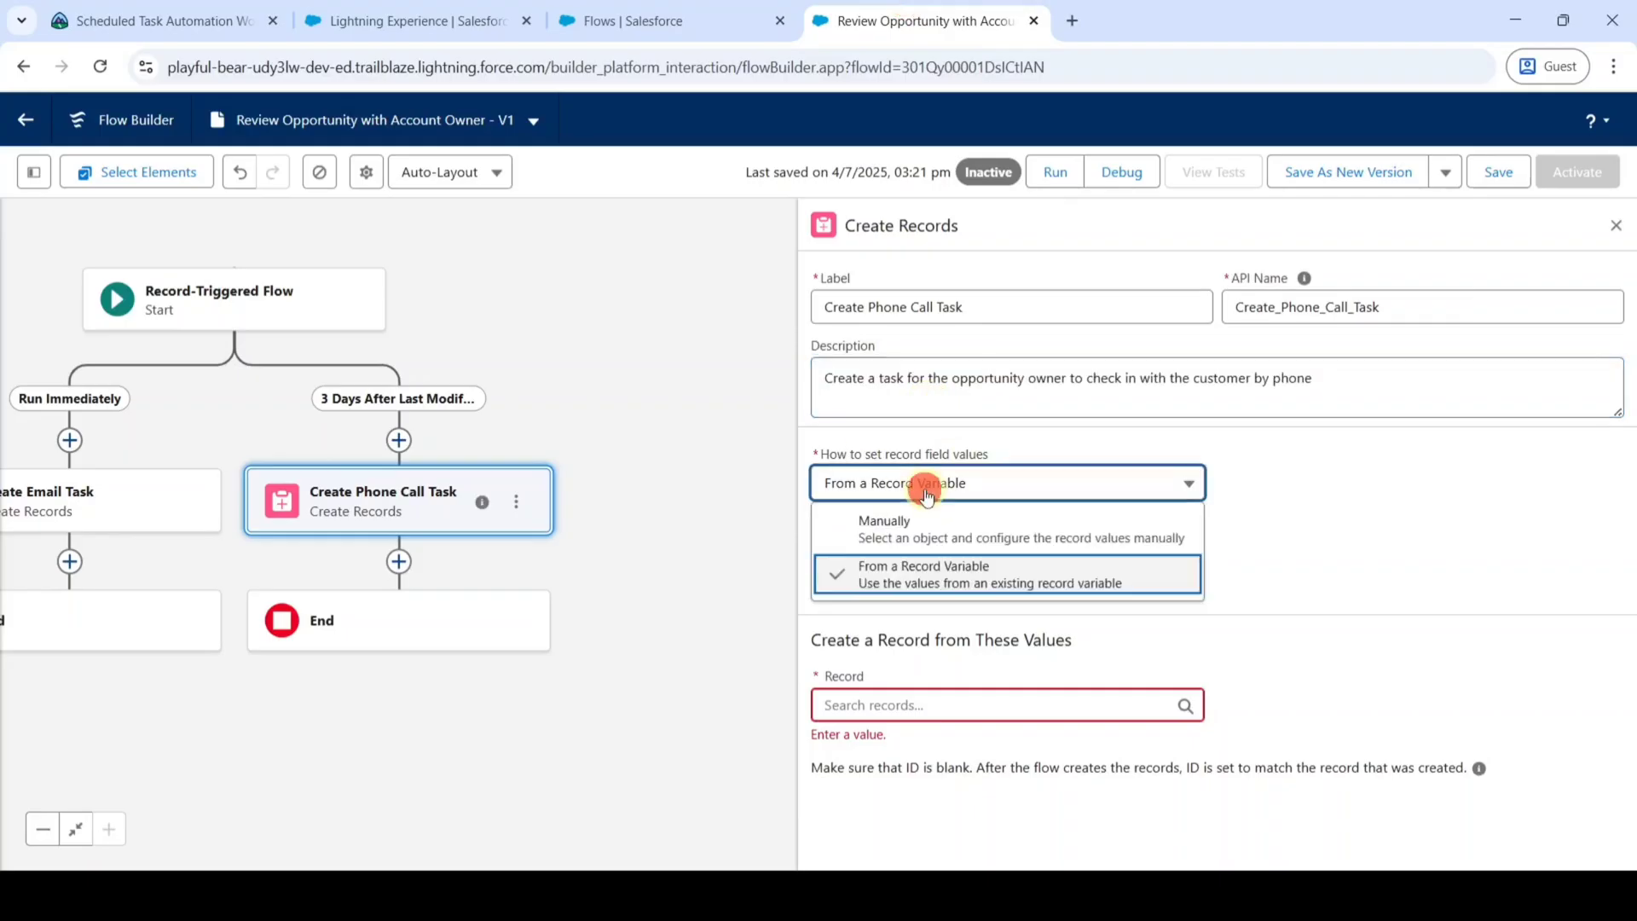
left_click(929, 537)
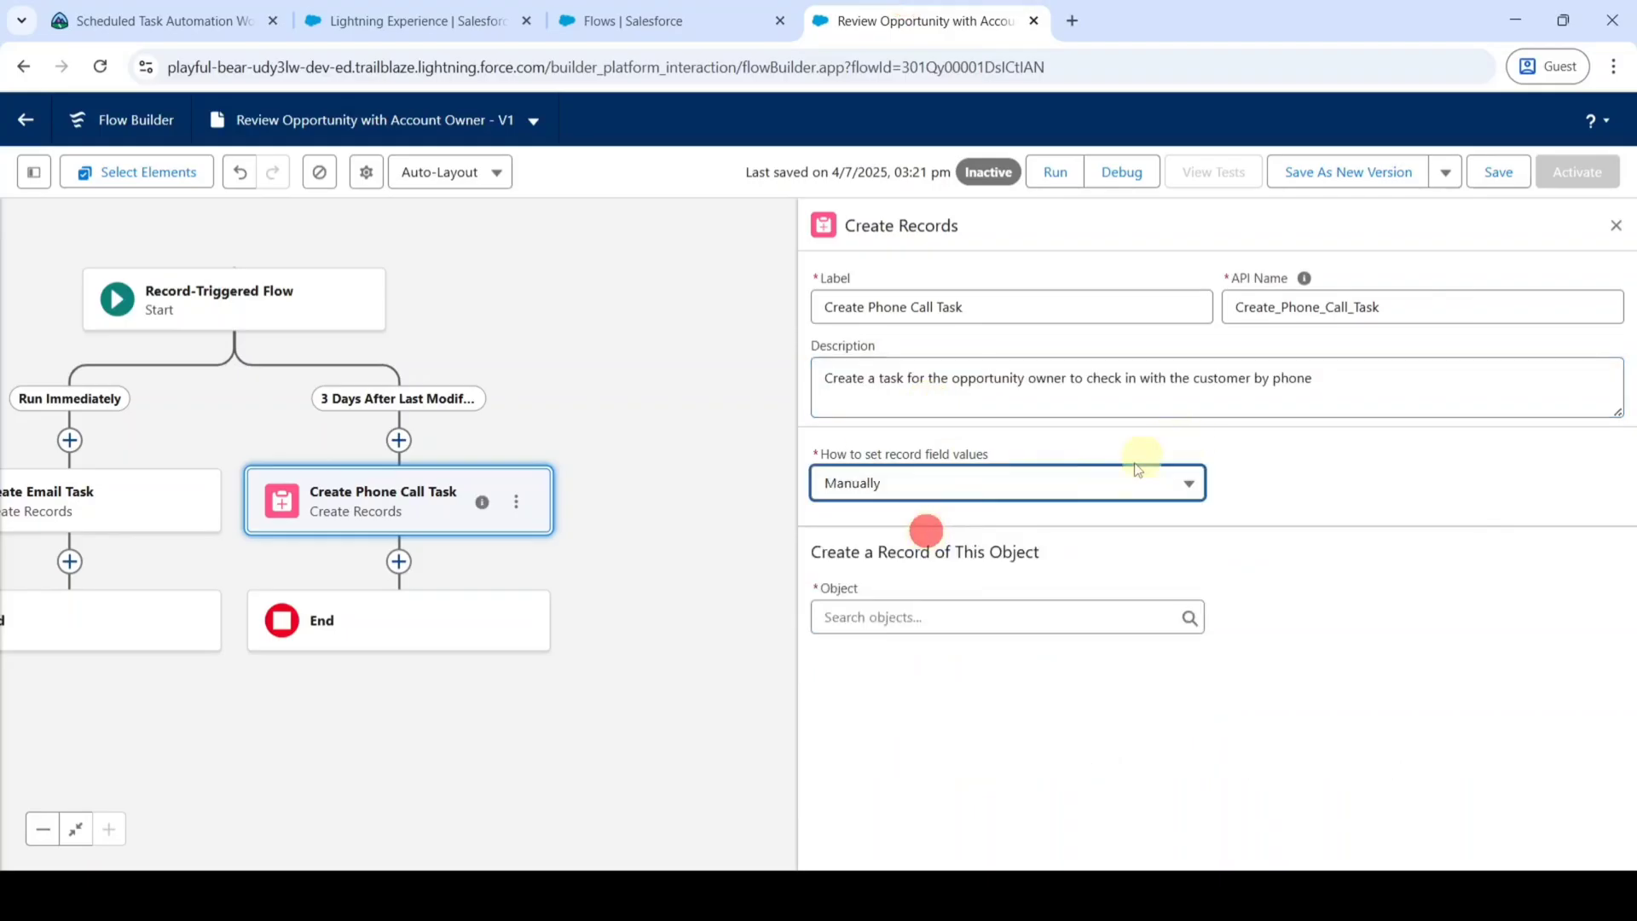
left_click(918, 618)
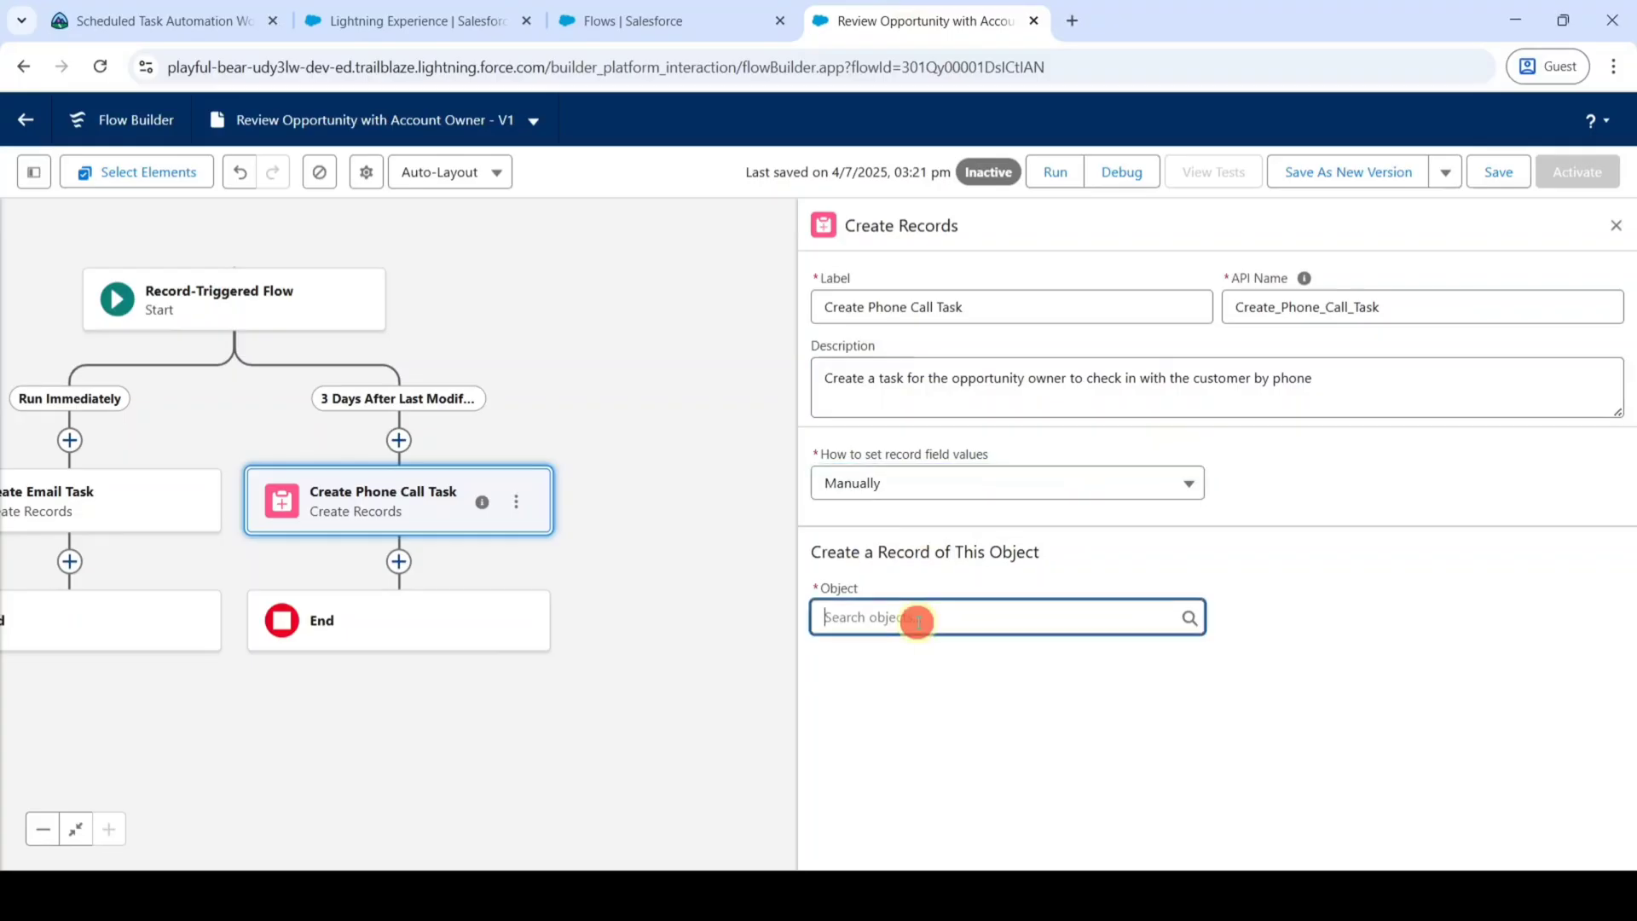
type("task")
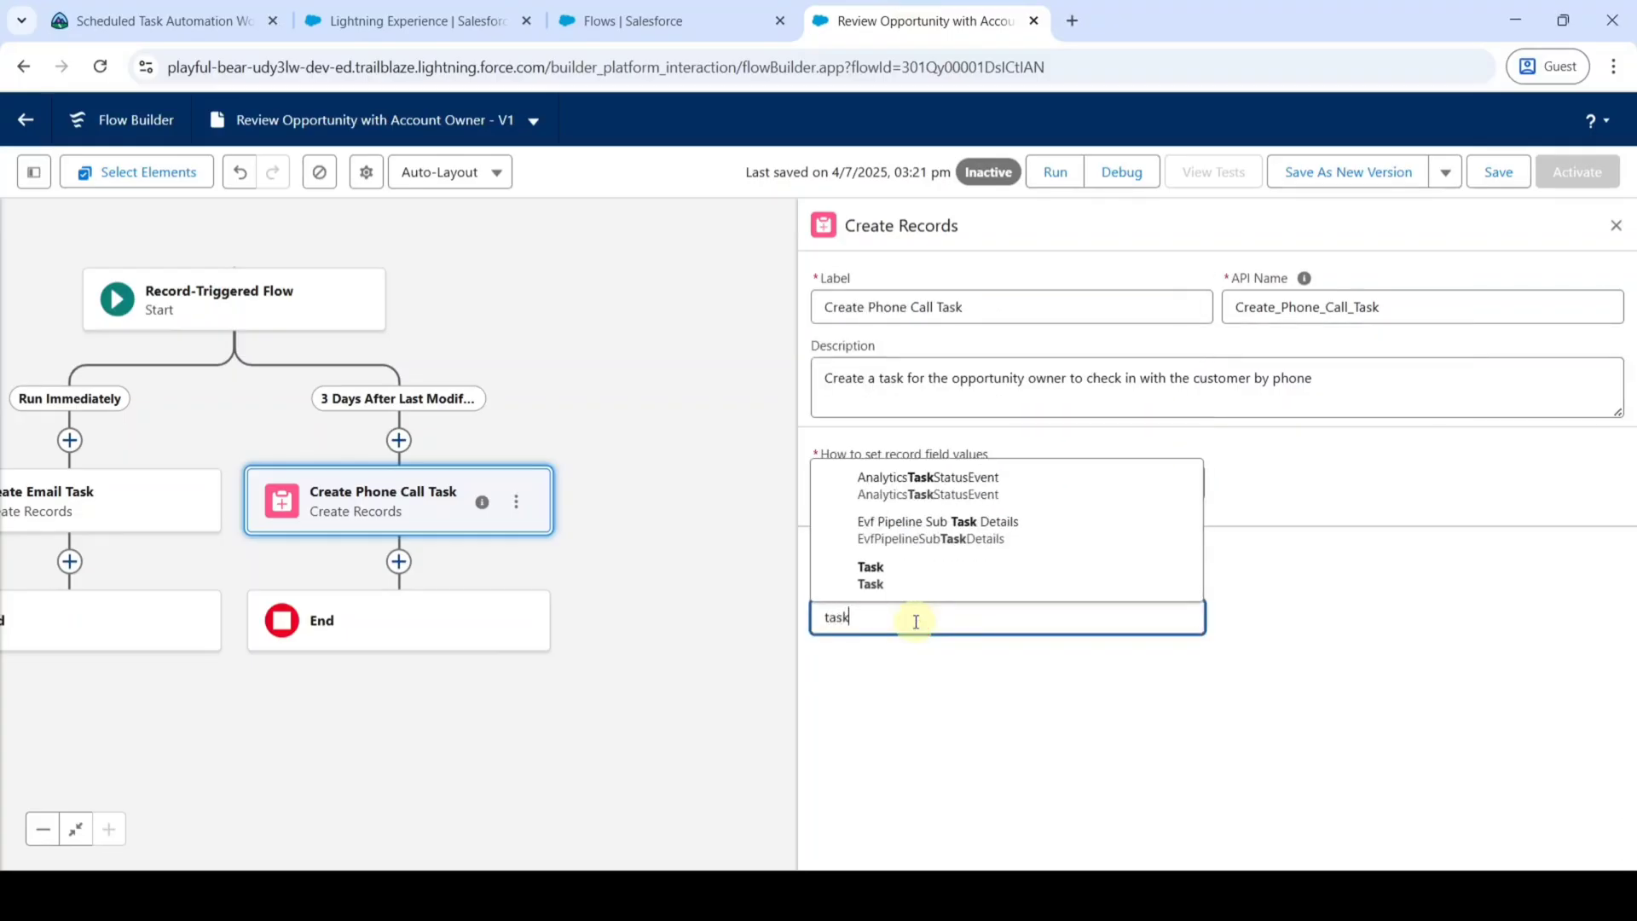
left_click(882, 575)
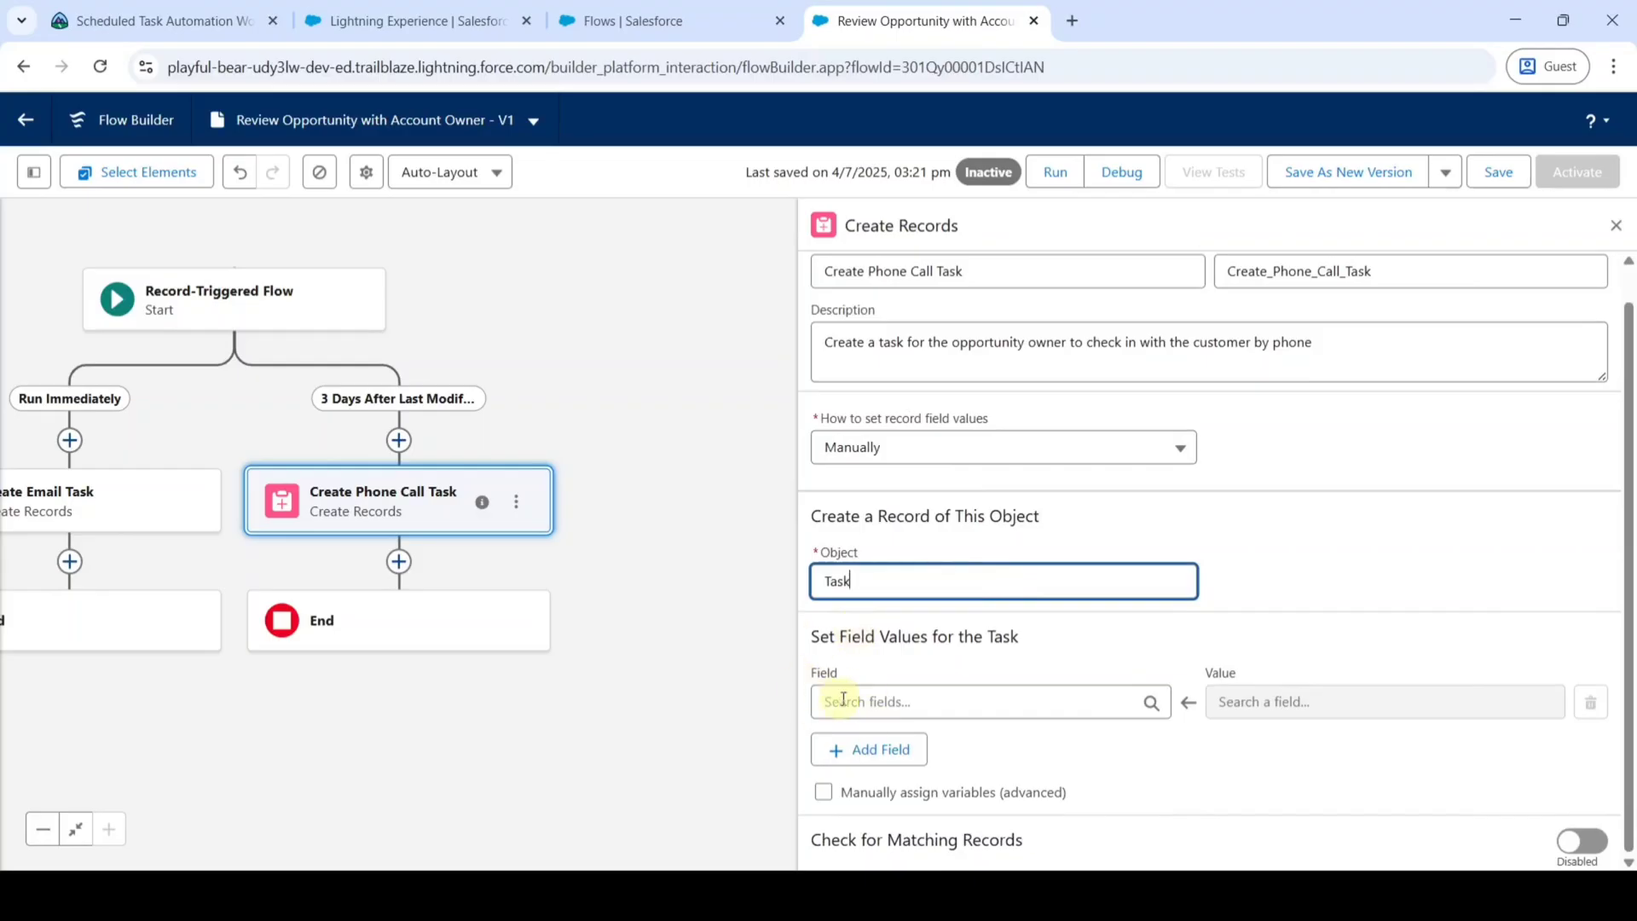
Set the Task's Subject field to 'Outreach phone call'
left_click(843, 700)
type("sub")
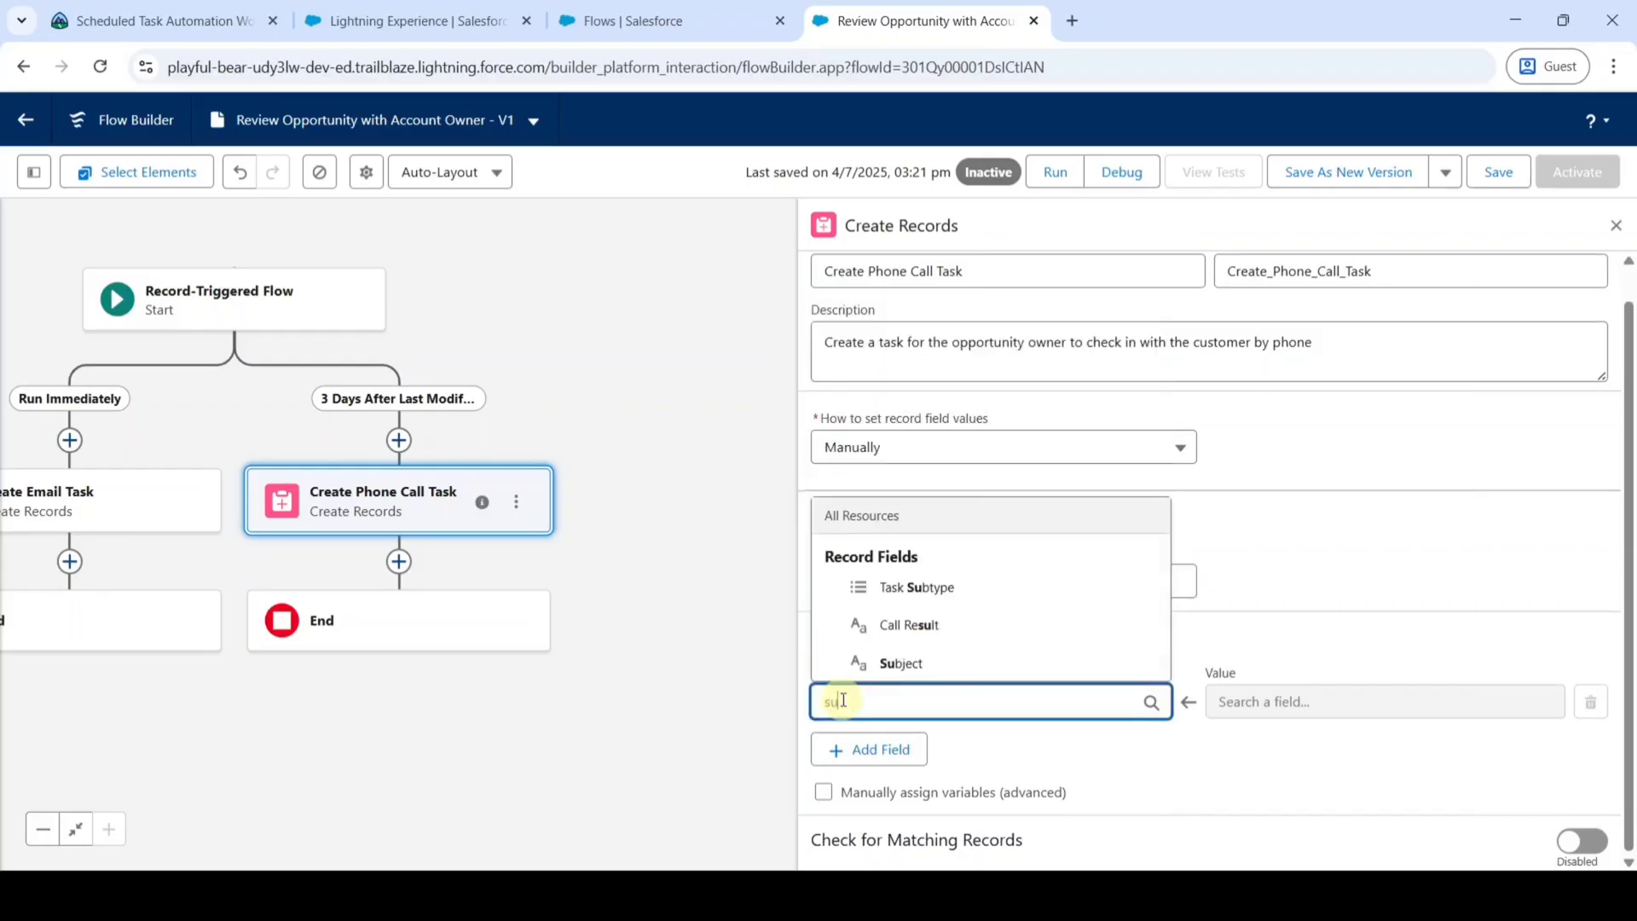
left_click(861, 665)
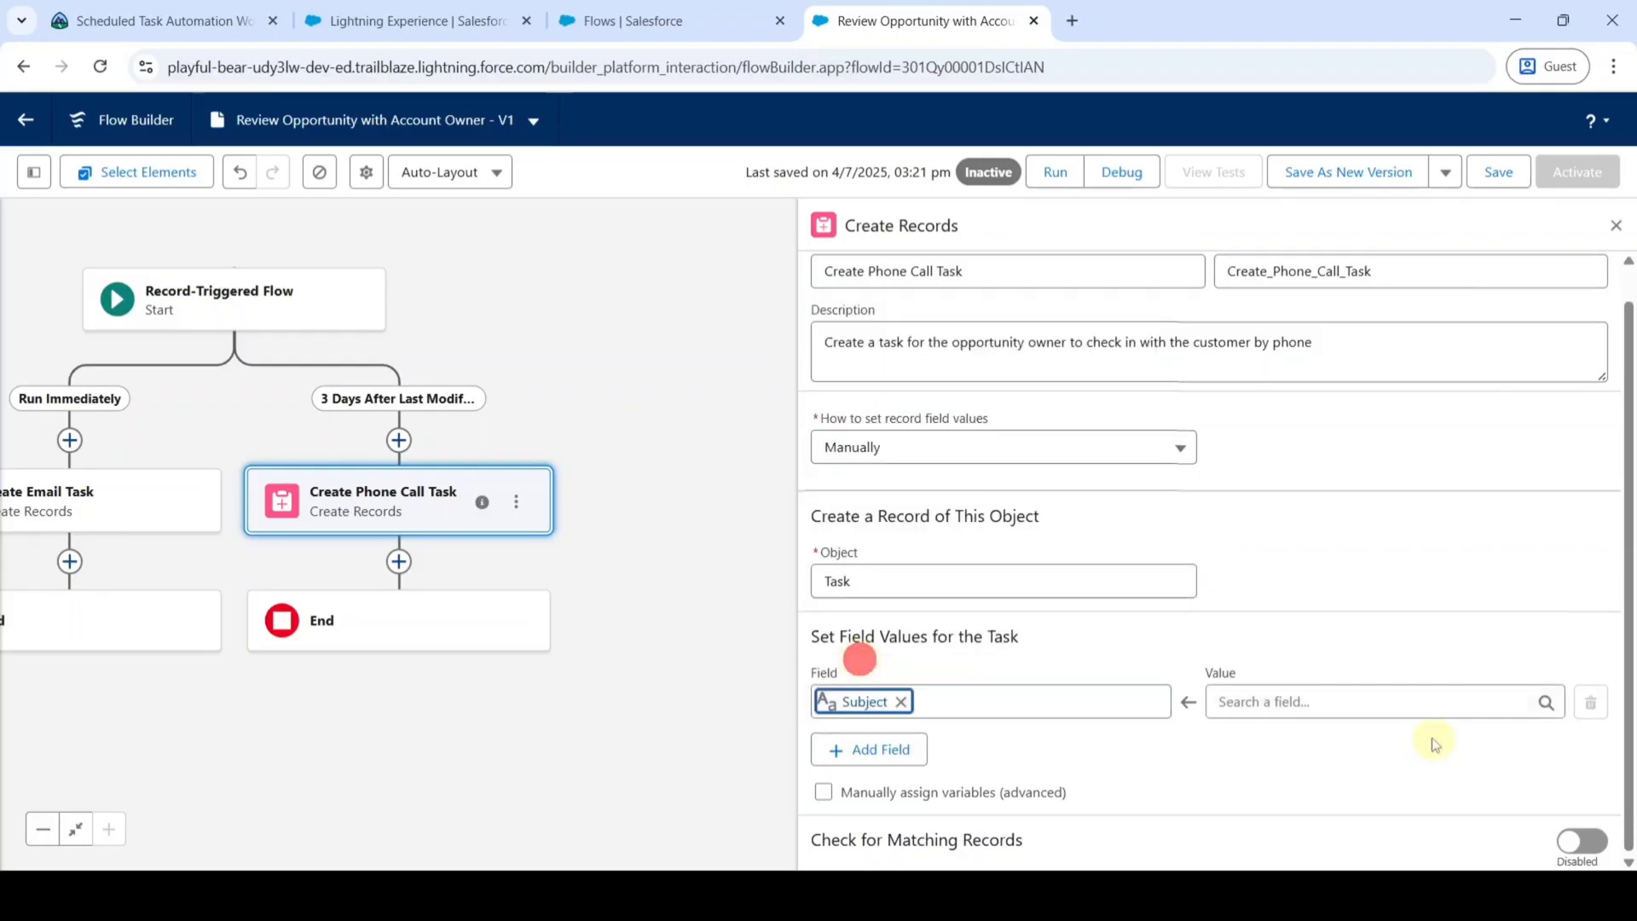
left_click(196, 26)
scroll(547, 458, "down", 1)
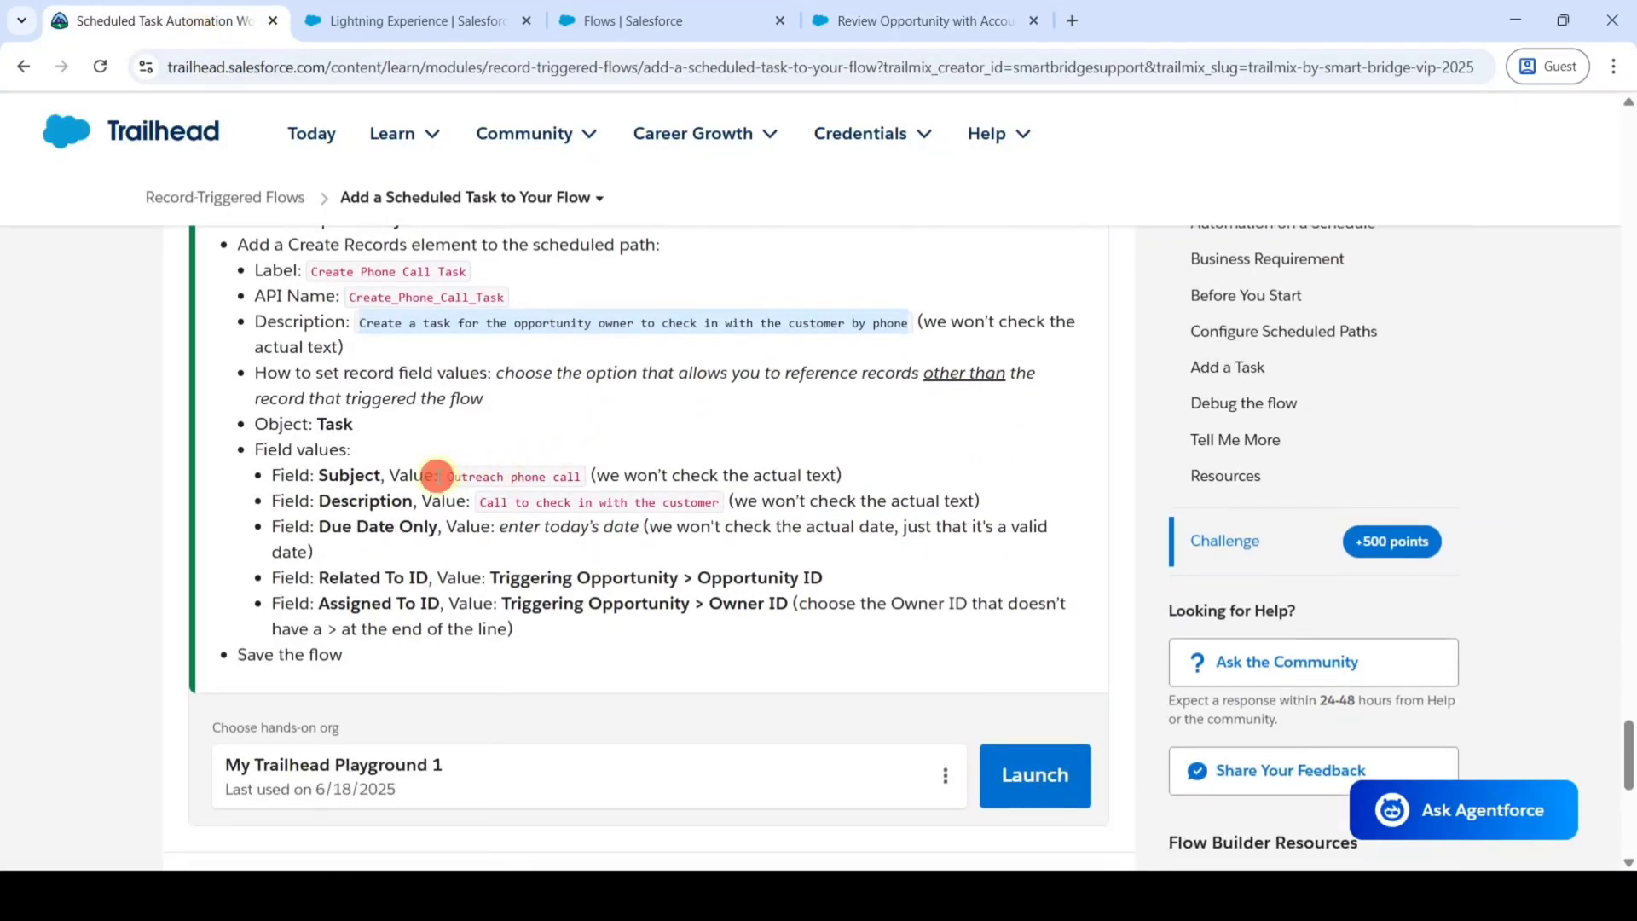
left_click_drag(444, 475, 585, 485)
key("ctrl+c")
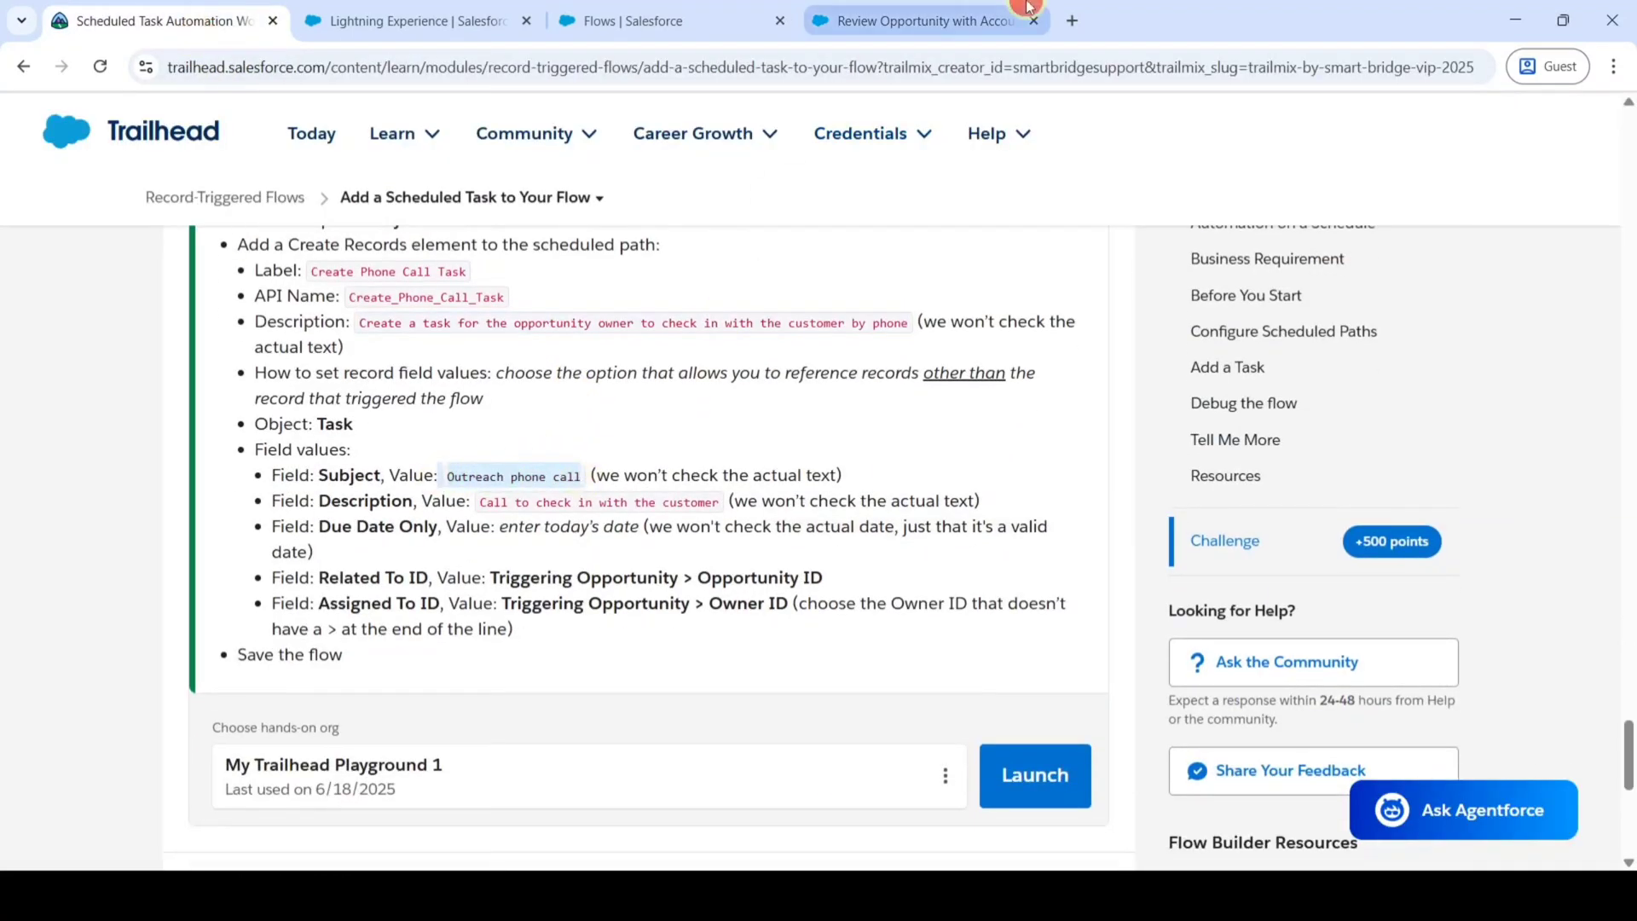
left_click(912, 21)
left_click(1294, 716)
key("ctrl+v")
left_click(1164, 754)
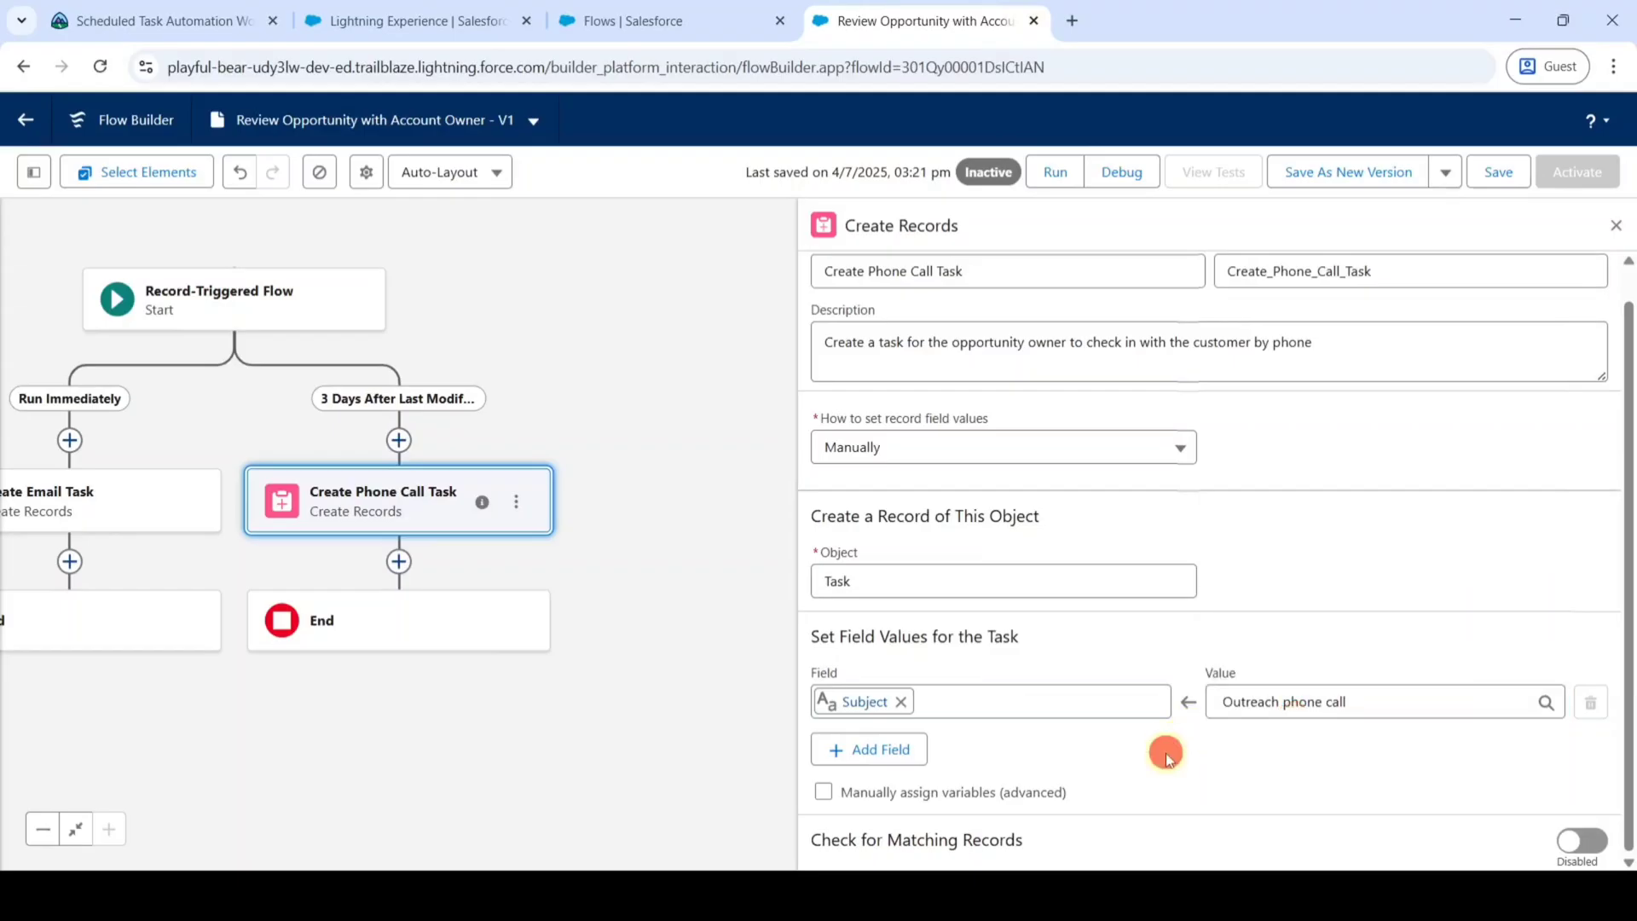
Set the Task's Description field to 'Call to check in with the customer'
left_click(853, 750)
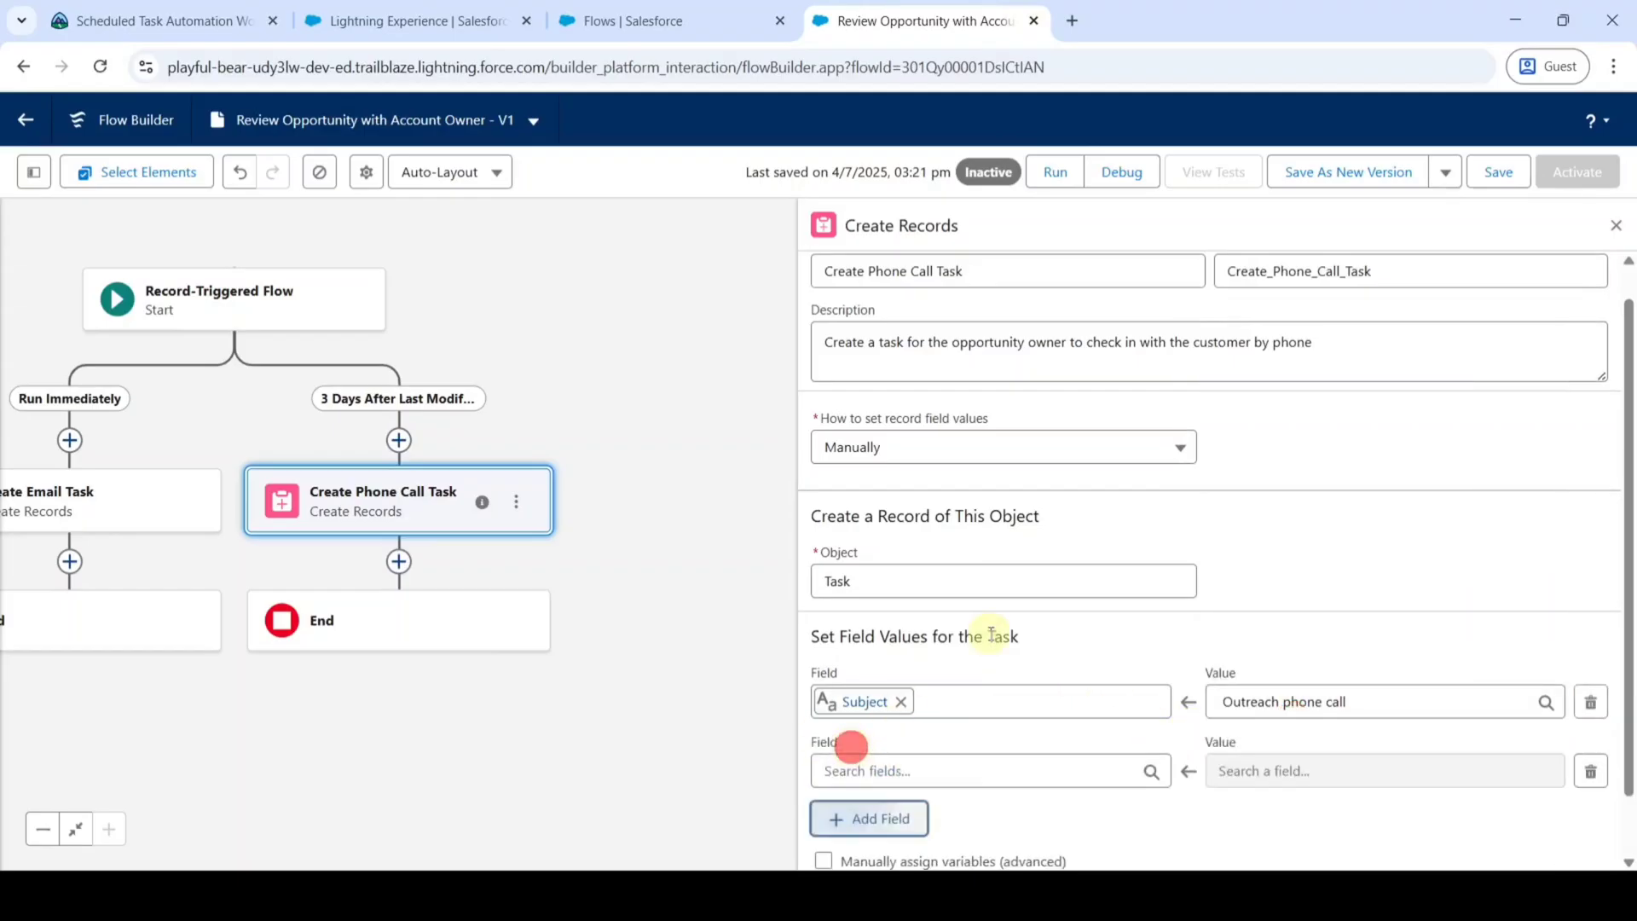
scroll(926, 688, "down", 1)
left_click(907, 703)
type("desc")
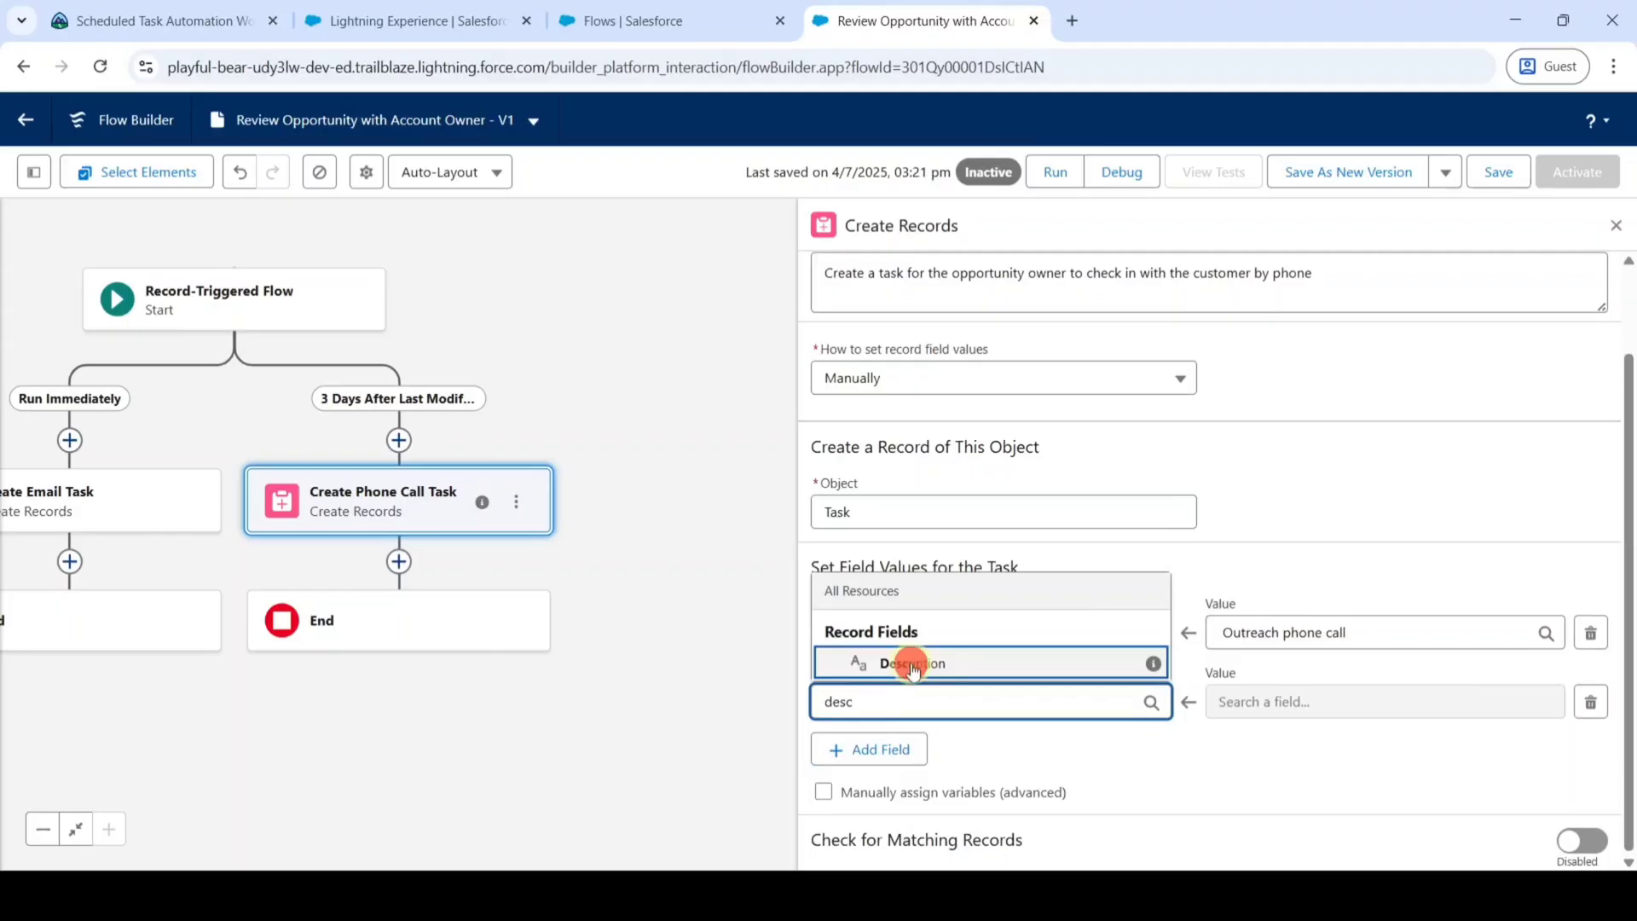
left_click(911, 663)
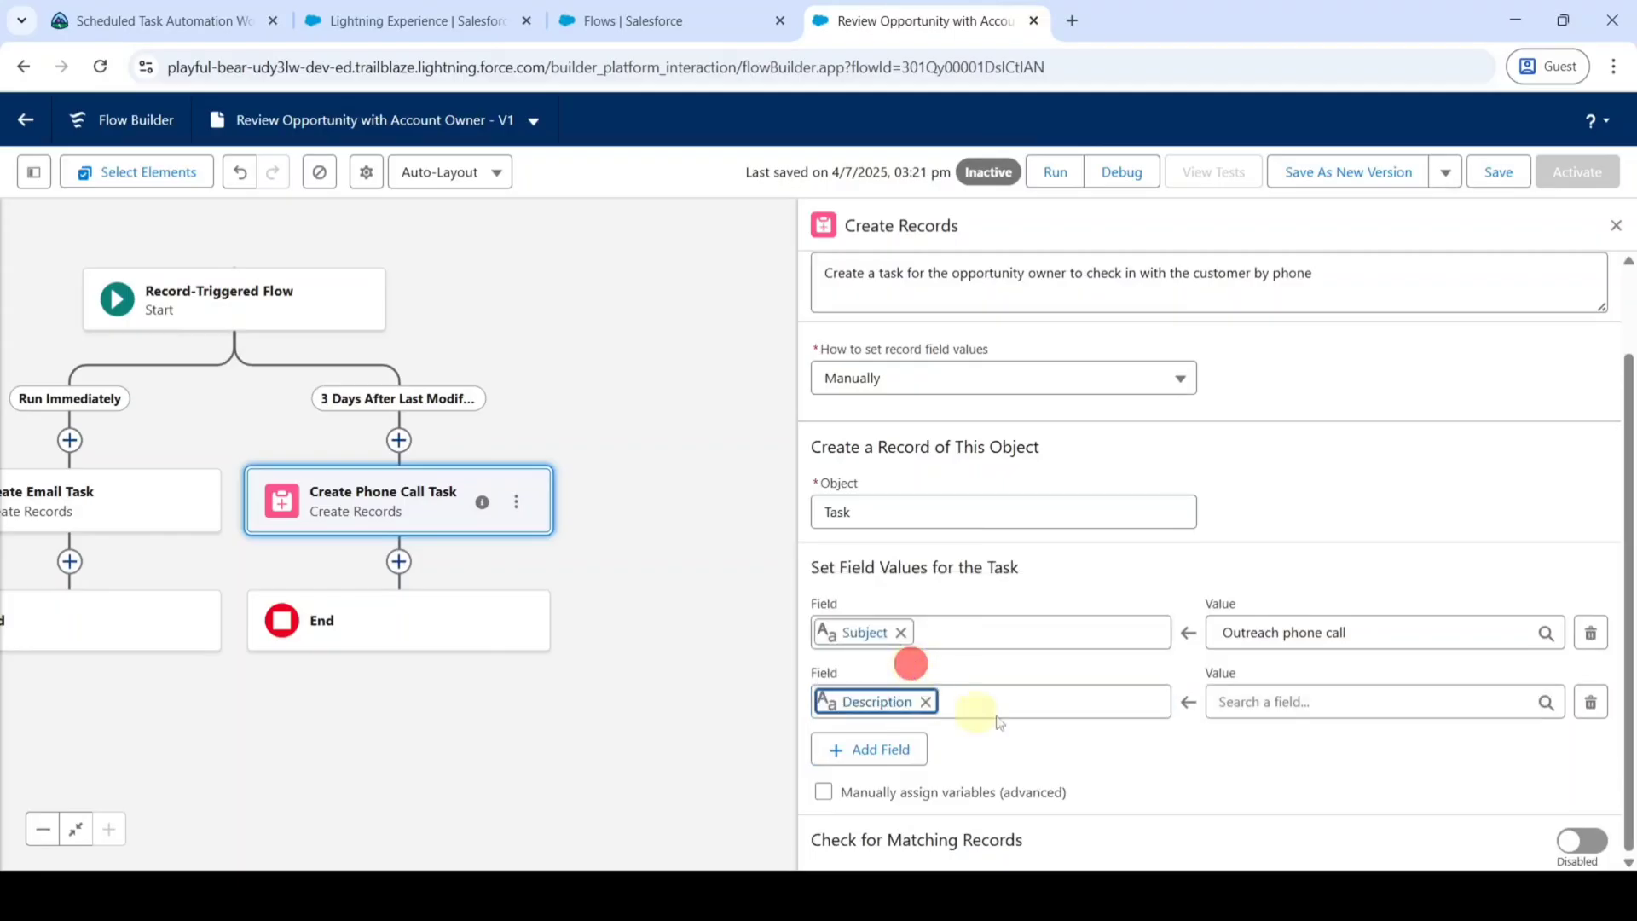
left_click(60, 15)
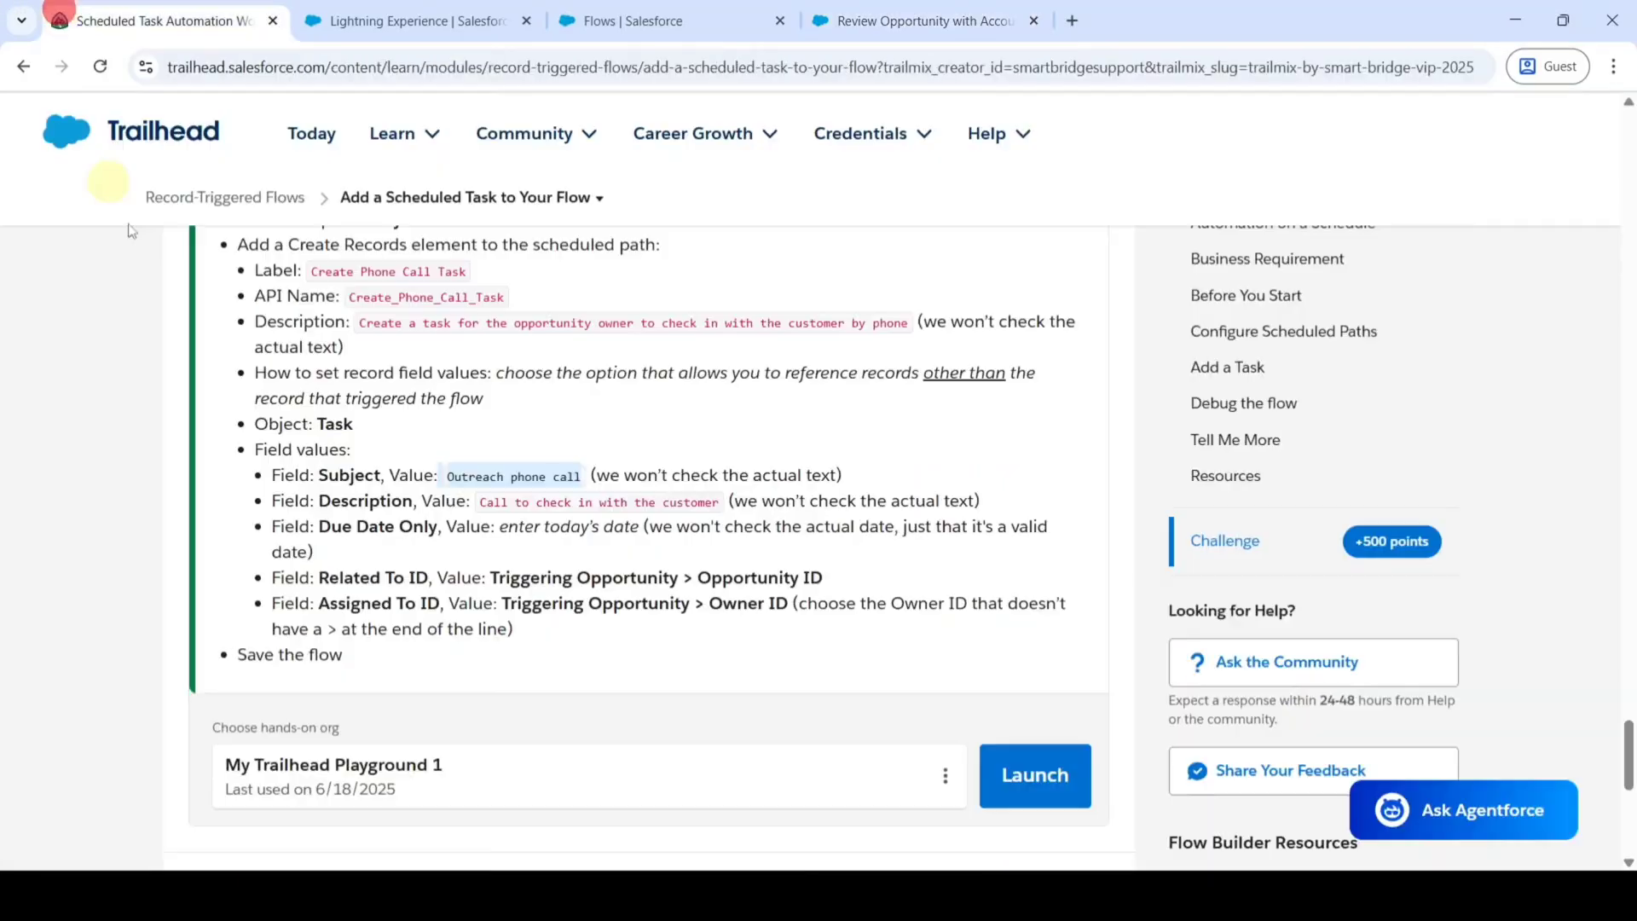
left_click_drag(477, 502, 717, 504)
key("ctrl+c")
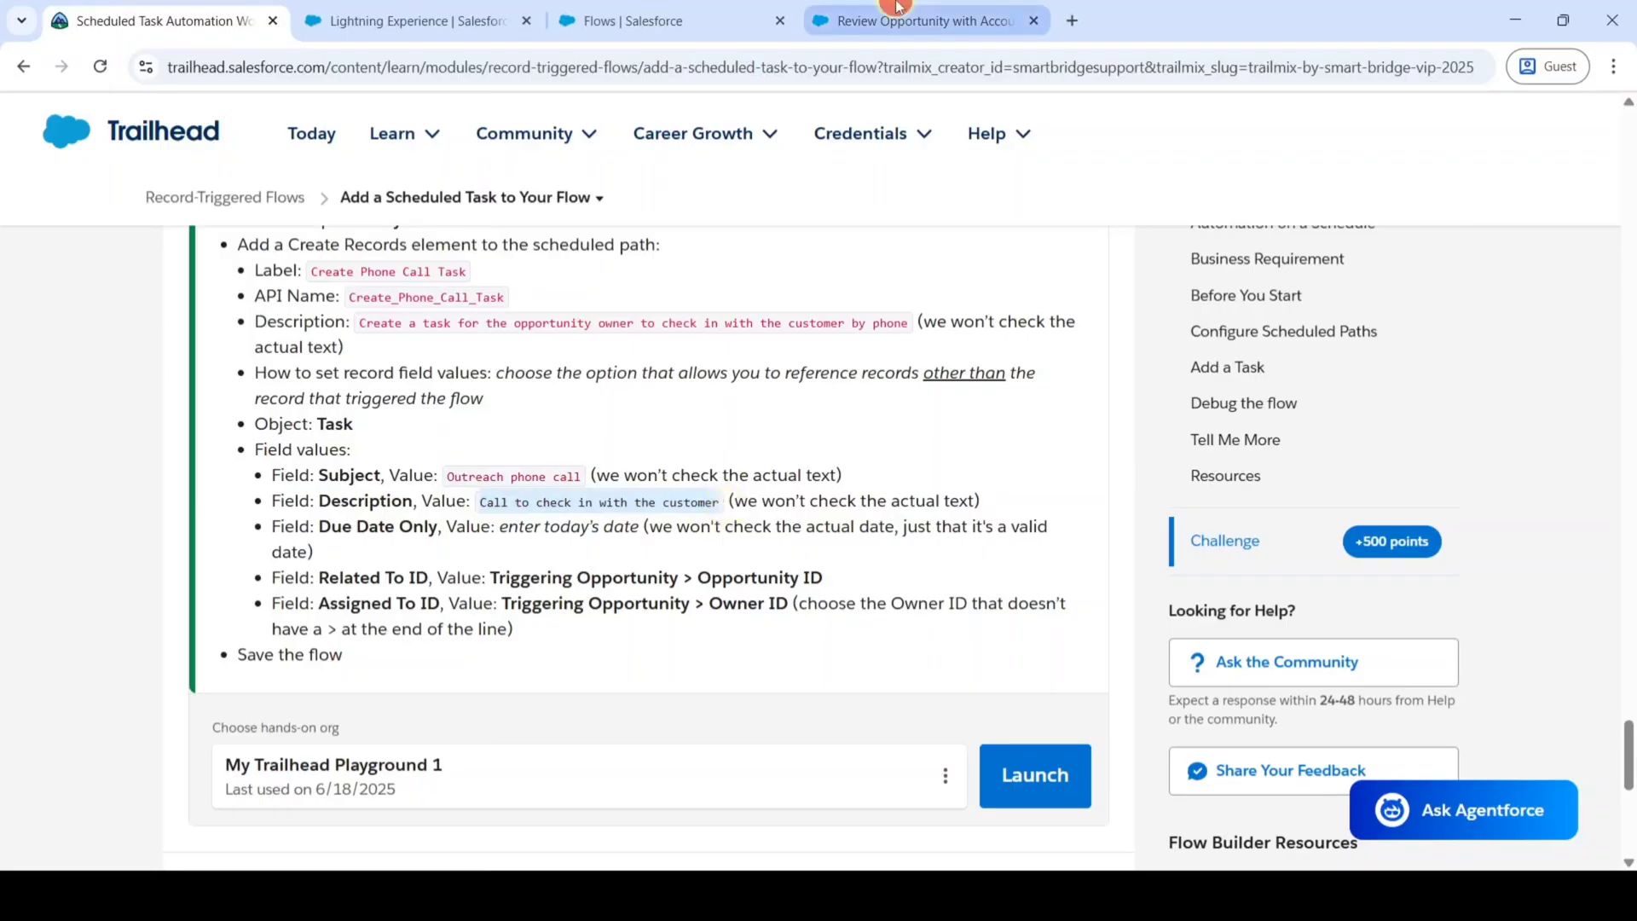
left_click(921, 20)
left_click(1245, 701)
key("ctrl+v")
left_click(1226, 764)
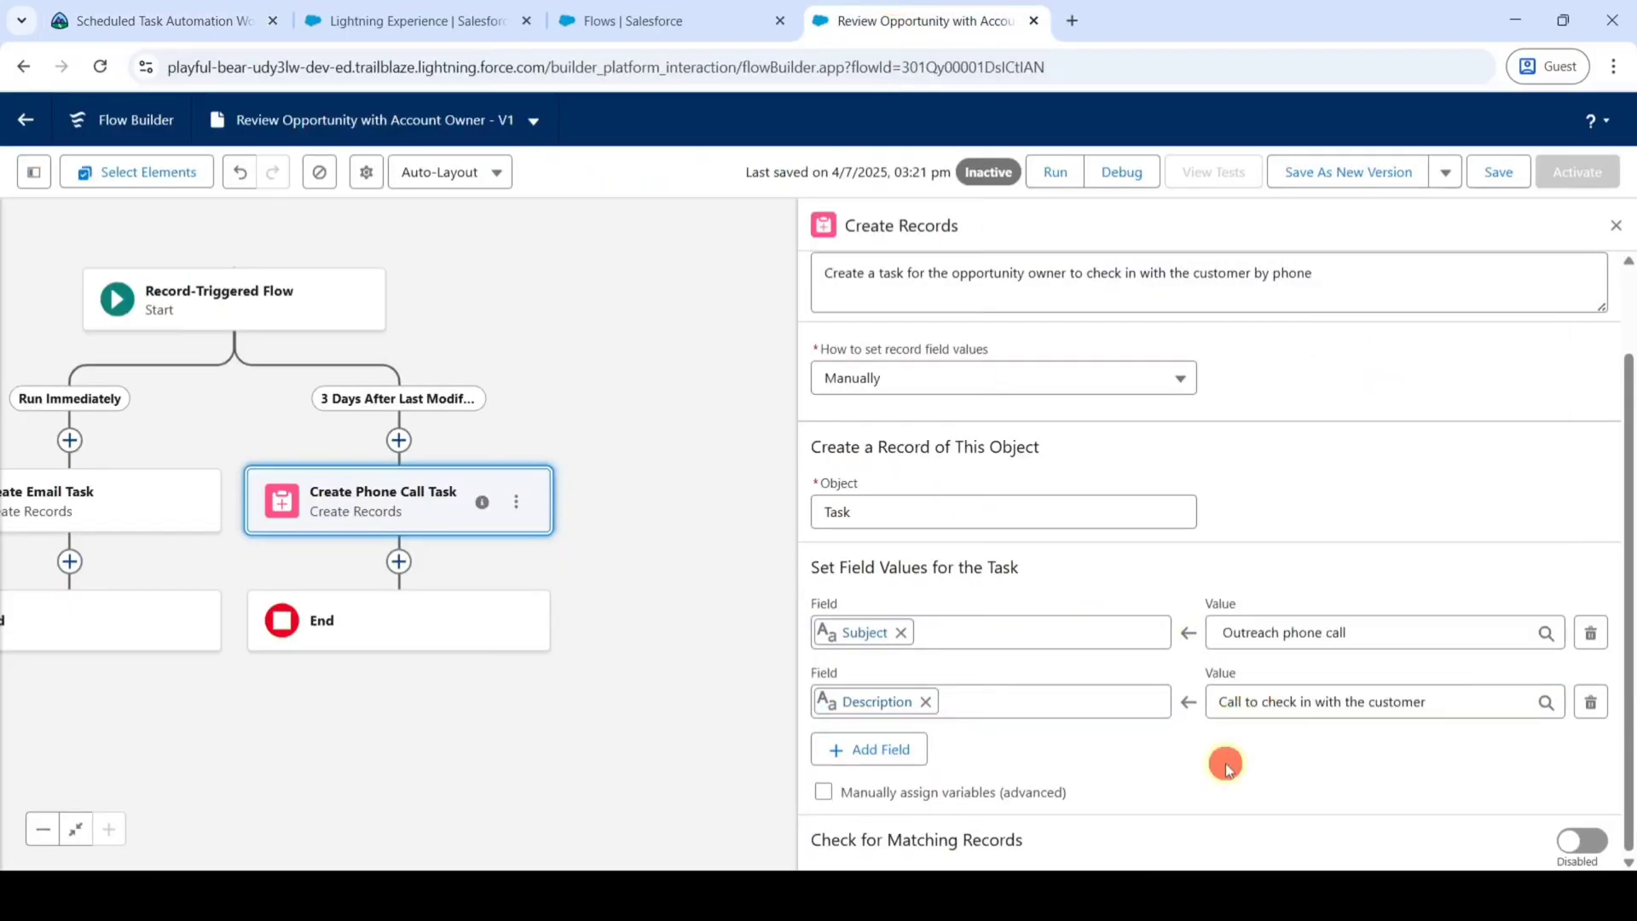
left_click(872, 752)
scroll(921, 725, "down", 1)
Set Due Date Only to 04/07/2025 and add a fourth, empty field row
left_click(968, 698)
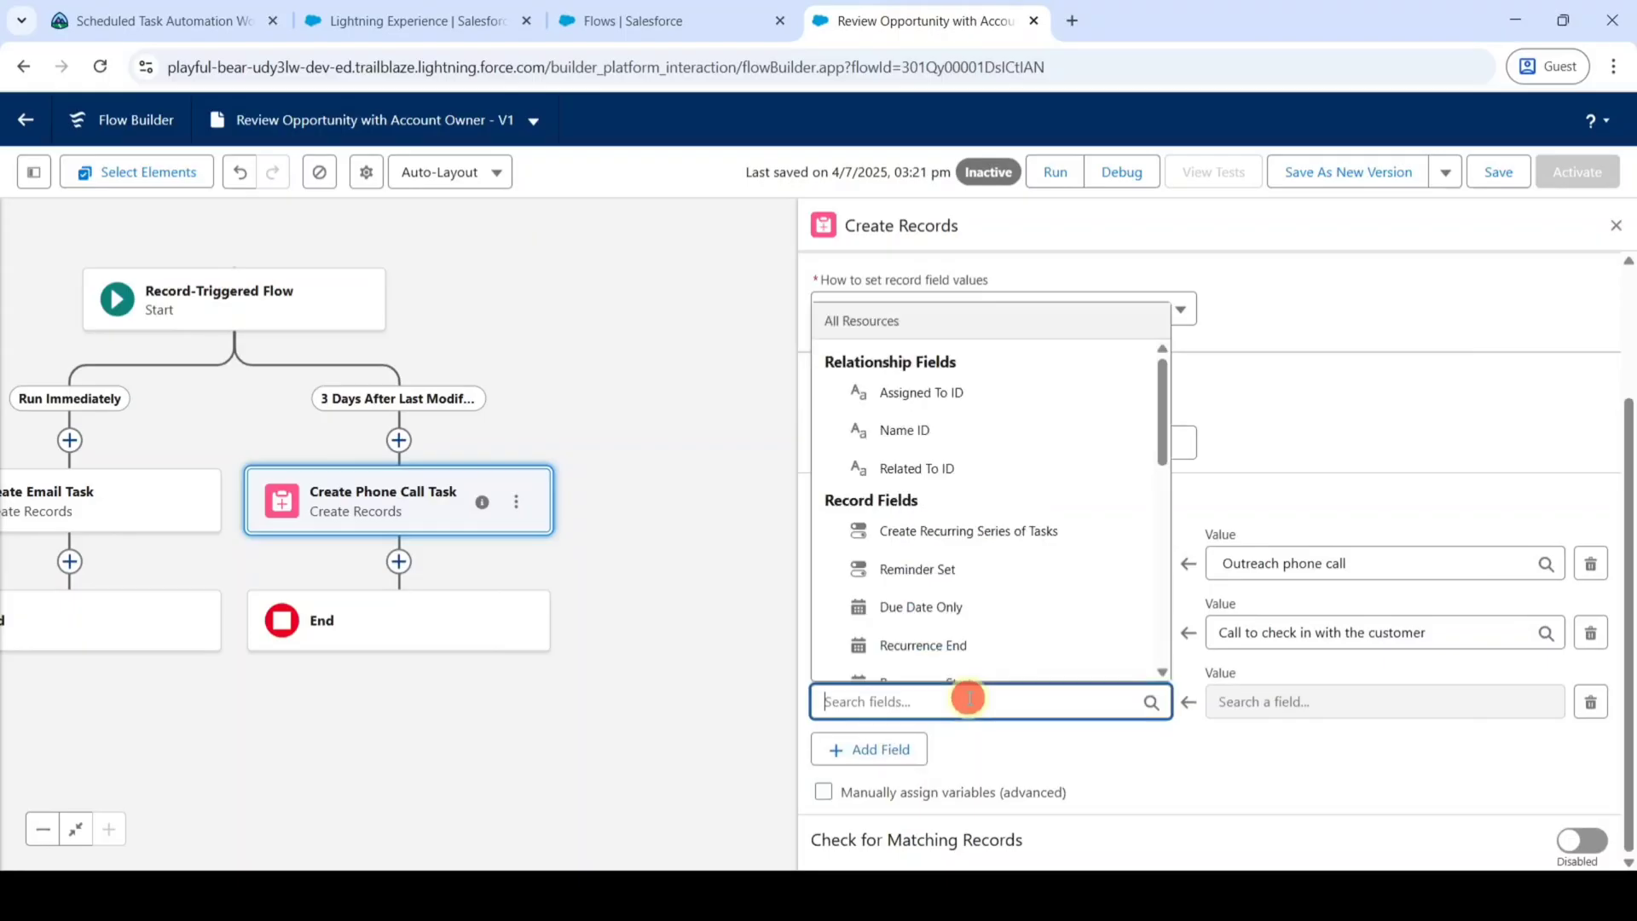
type("due")
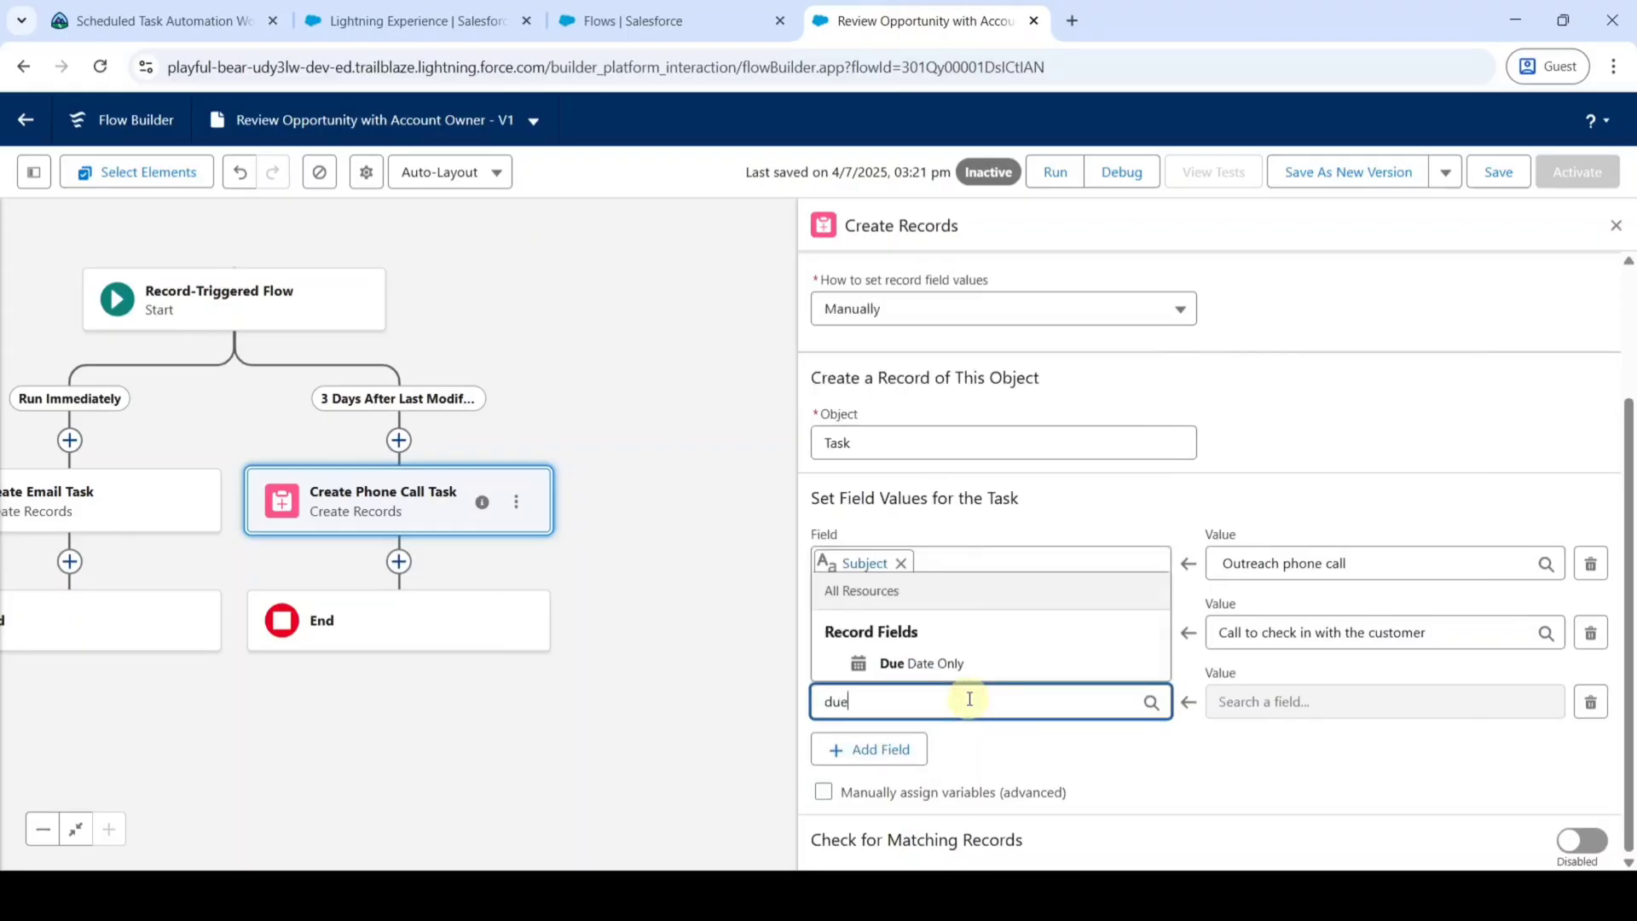
left_click(961, 666)
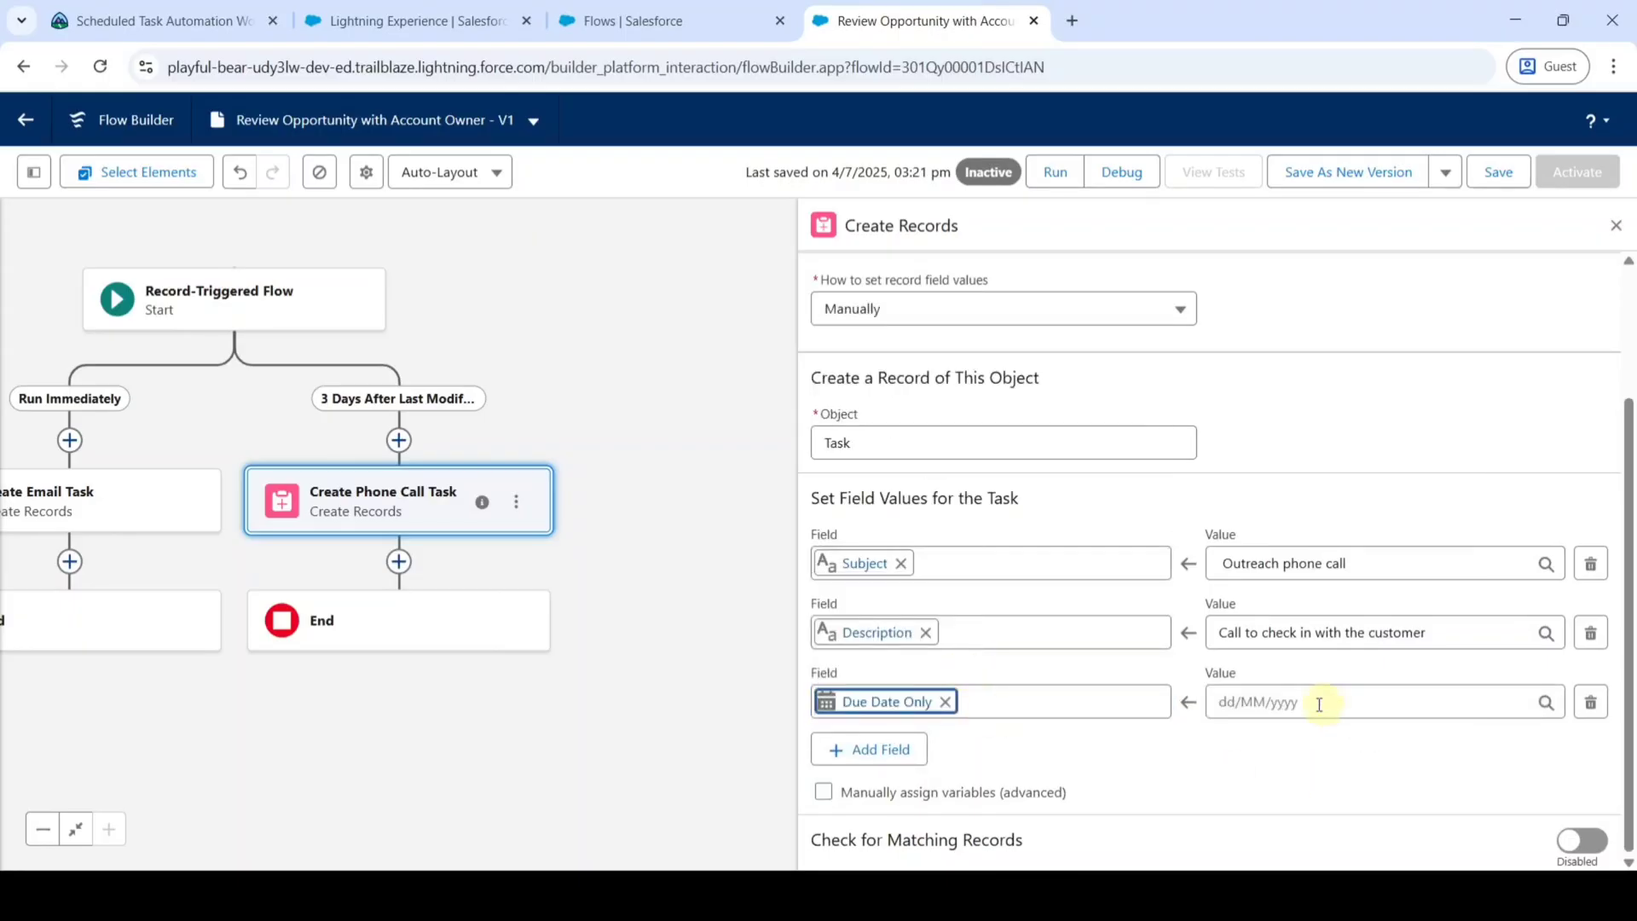
left_click(1233, 702)
type("04/07/2025")
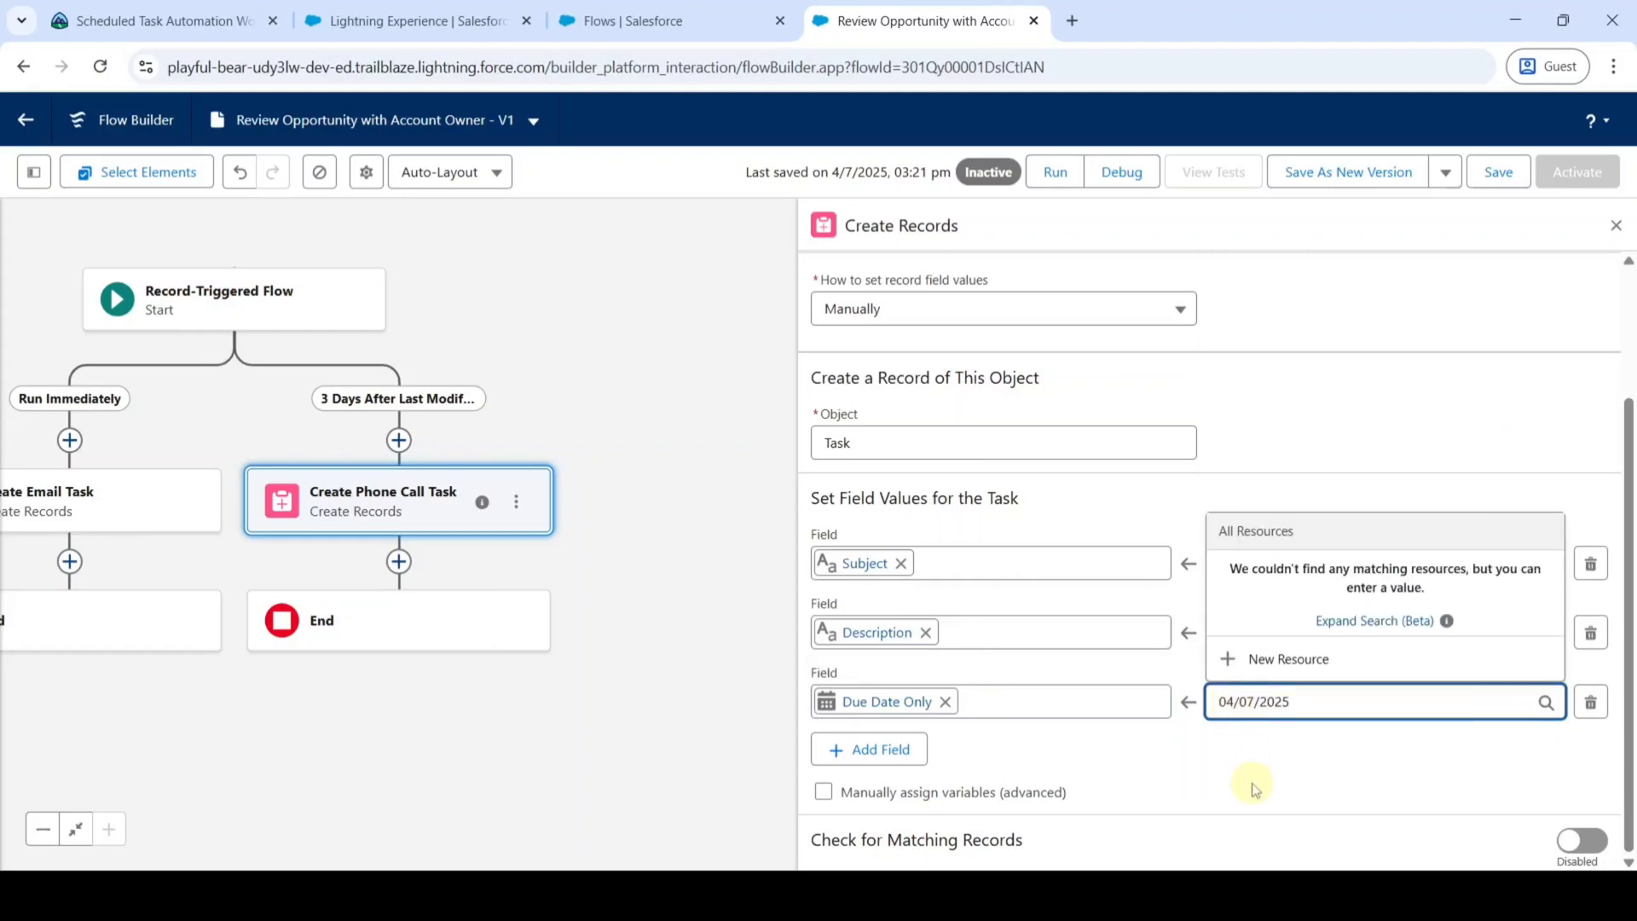
left_click(1254, 783)
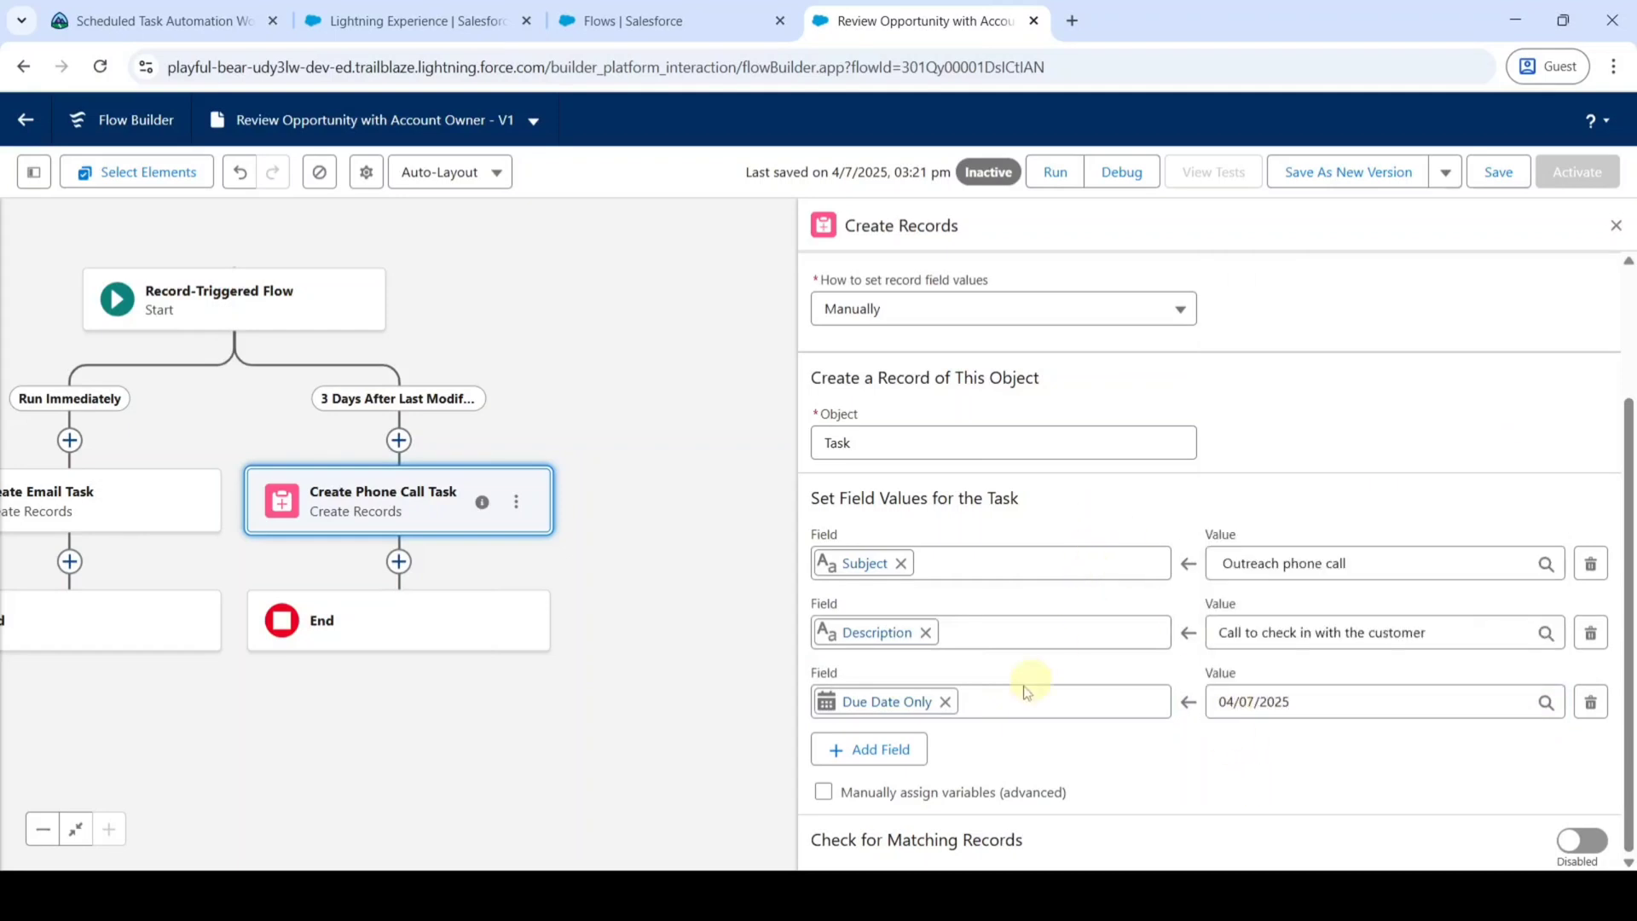
left_click(862, 748)
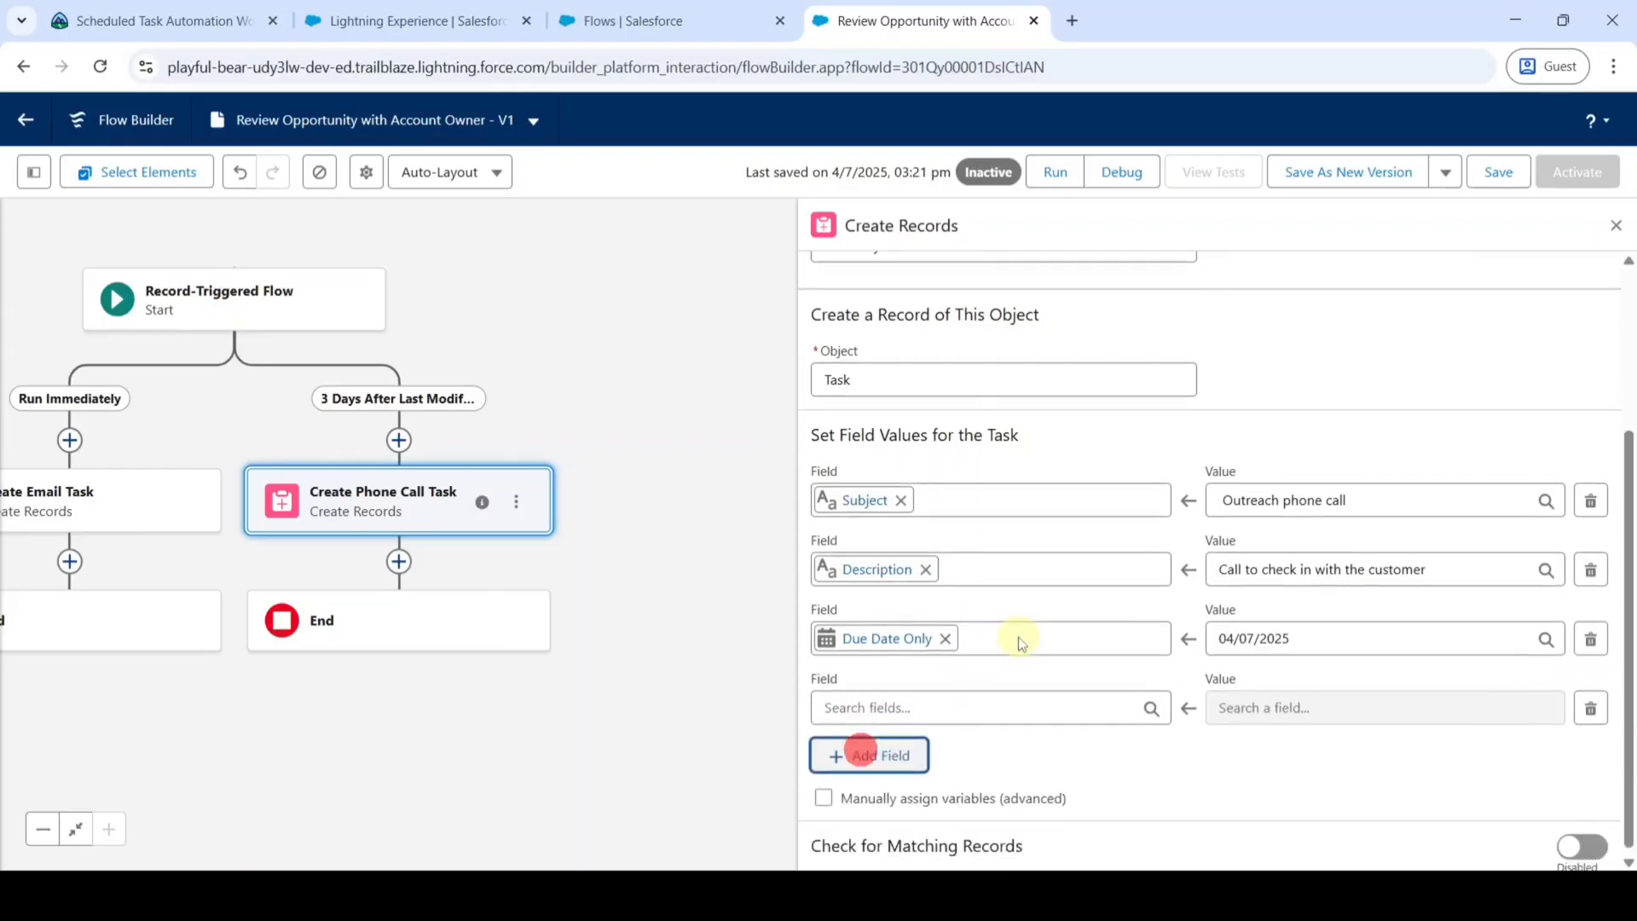
Set Related To ID to the Triggering Opportunity's Opportunity ID
left_click(984, 701)
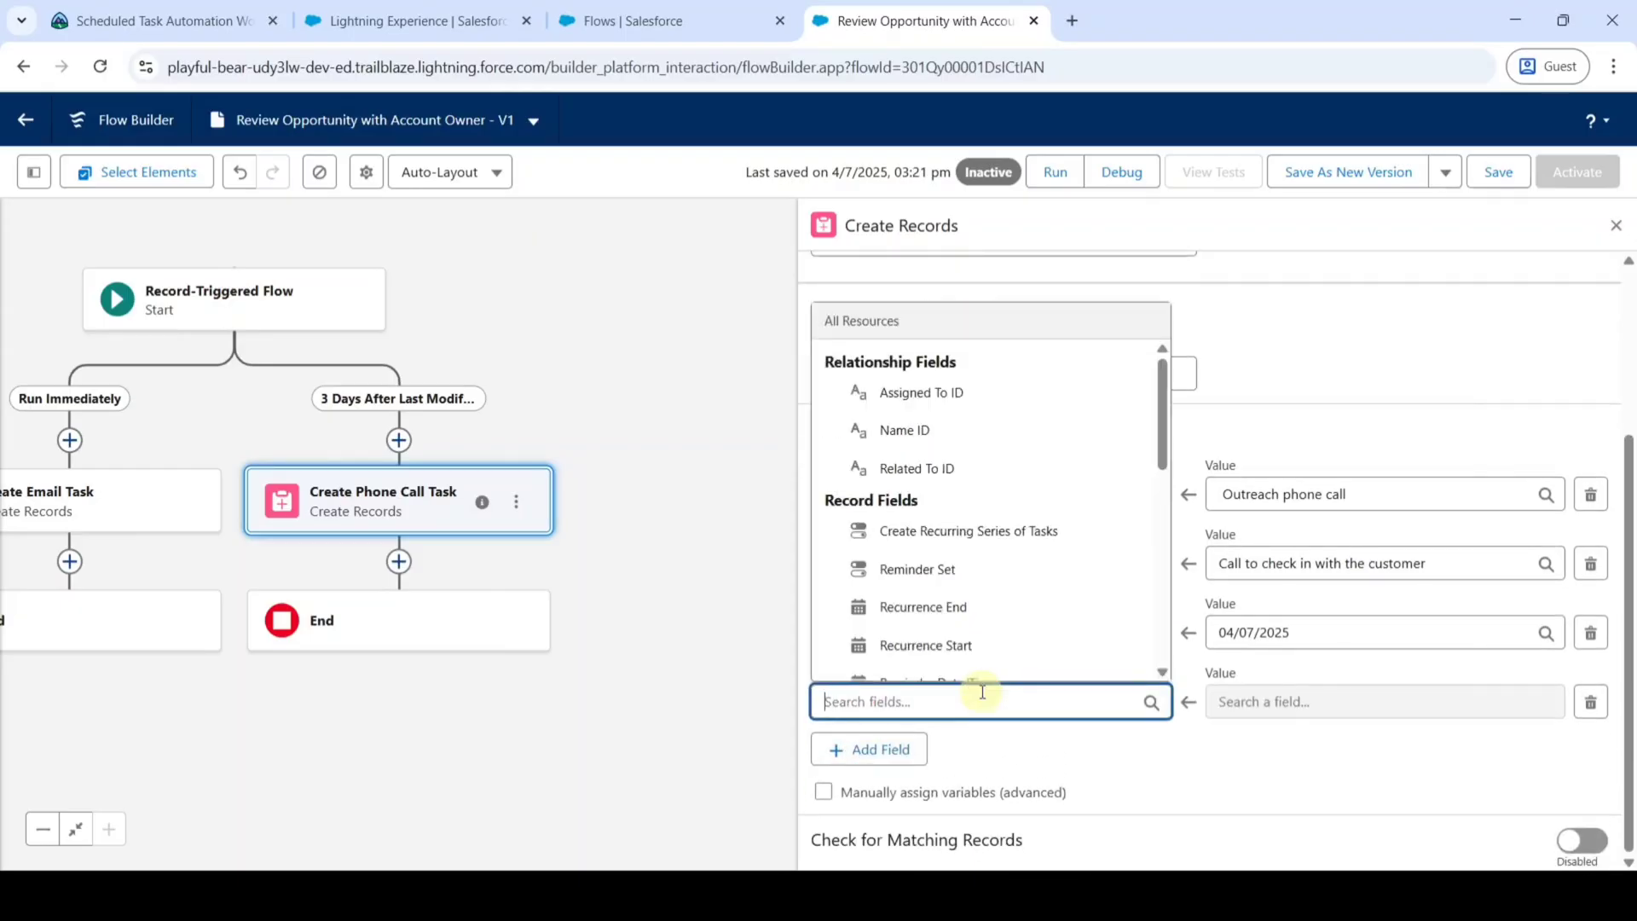
type("rela")
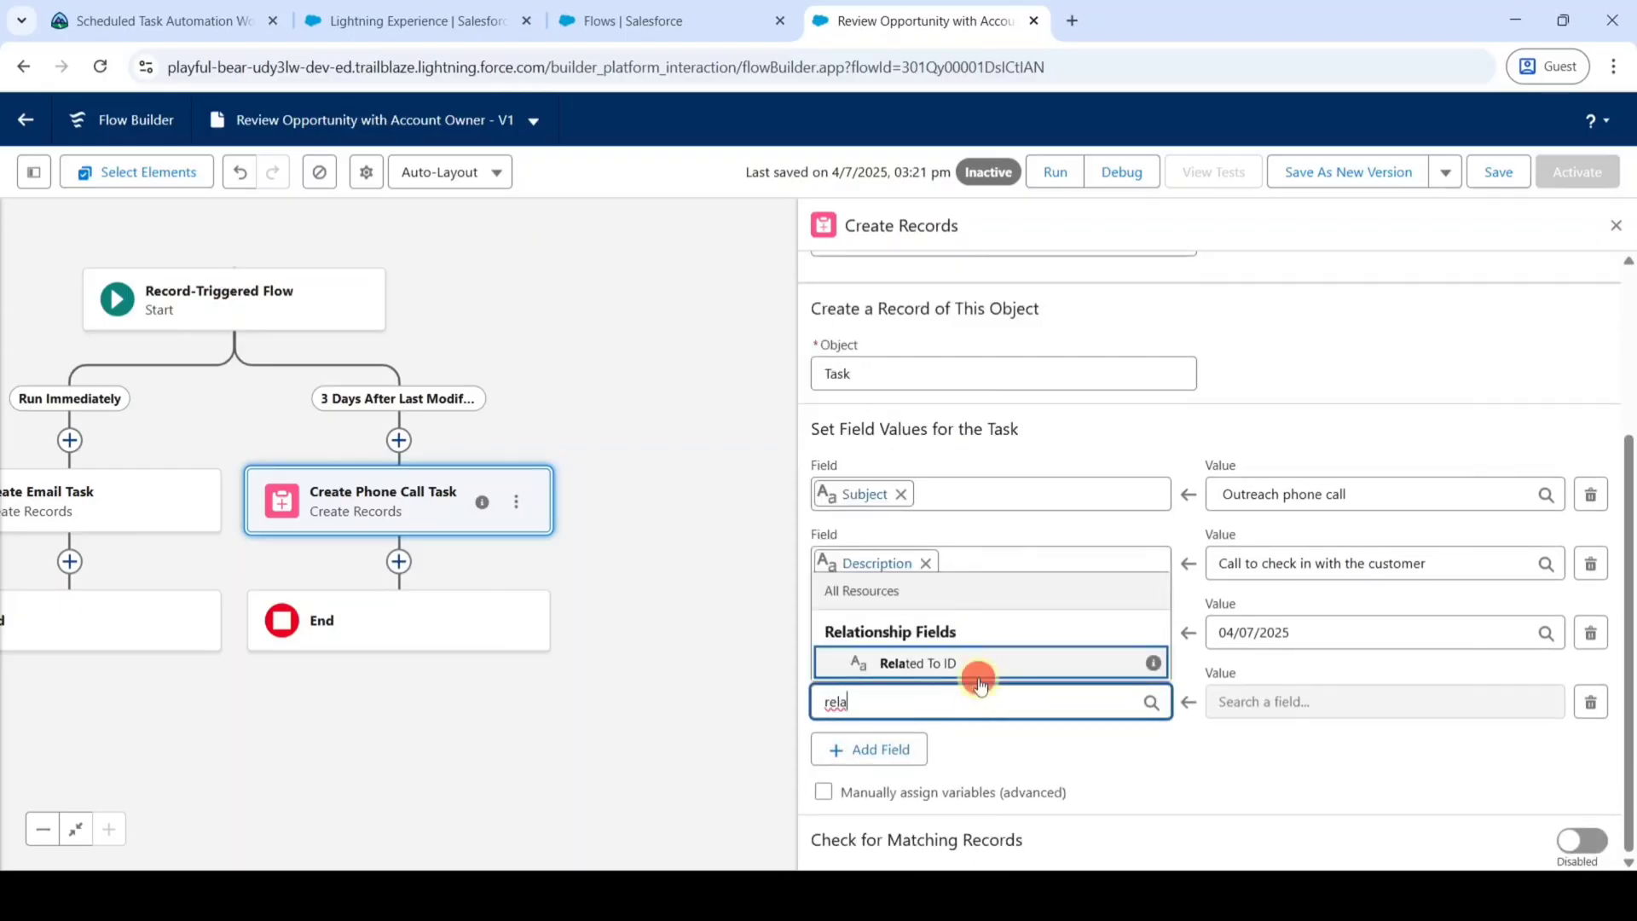
left_click(975, 669)
left_click(1276, 703)
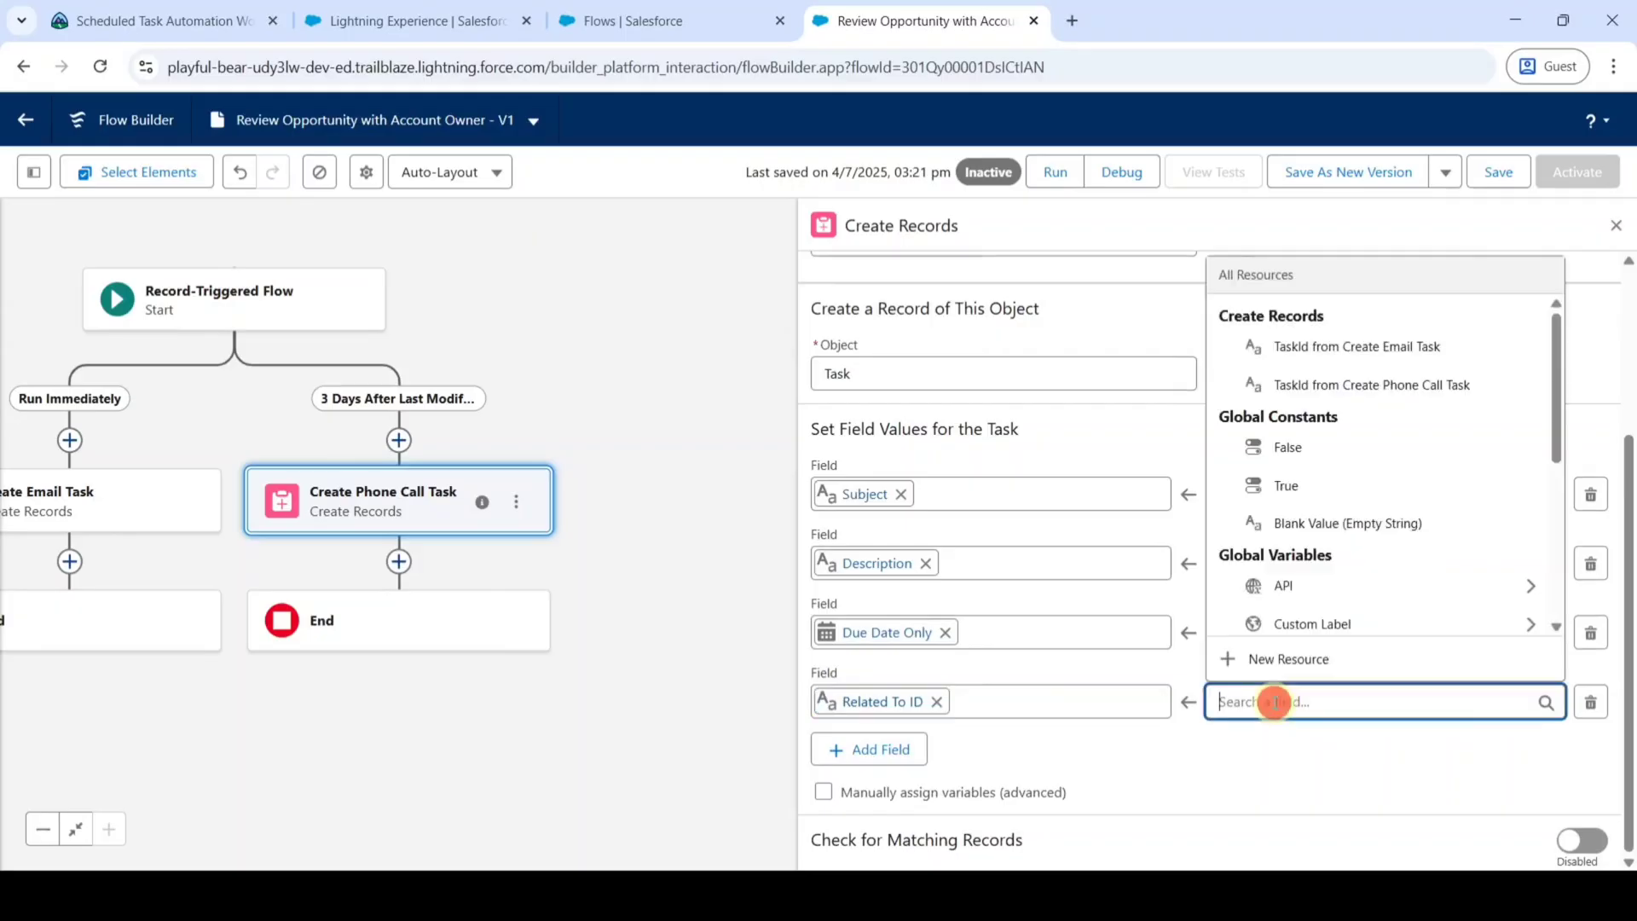
type("trigg")
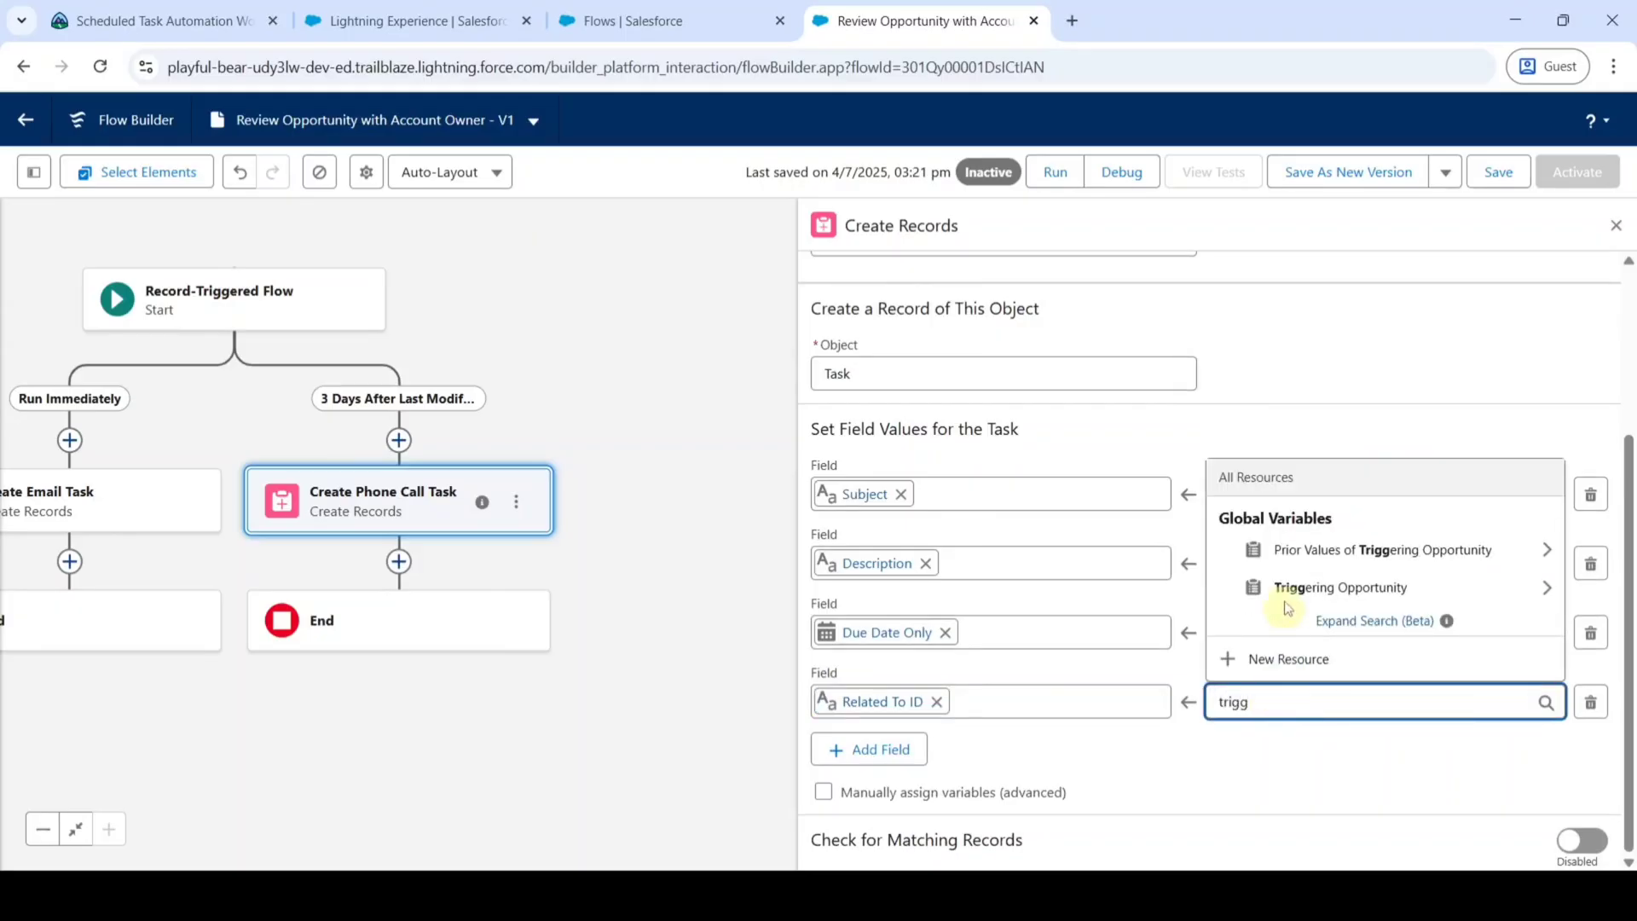
left_click(1288, 585)
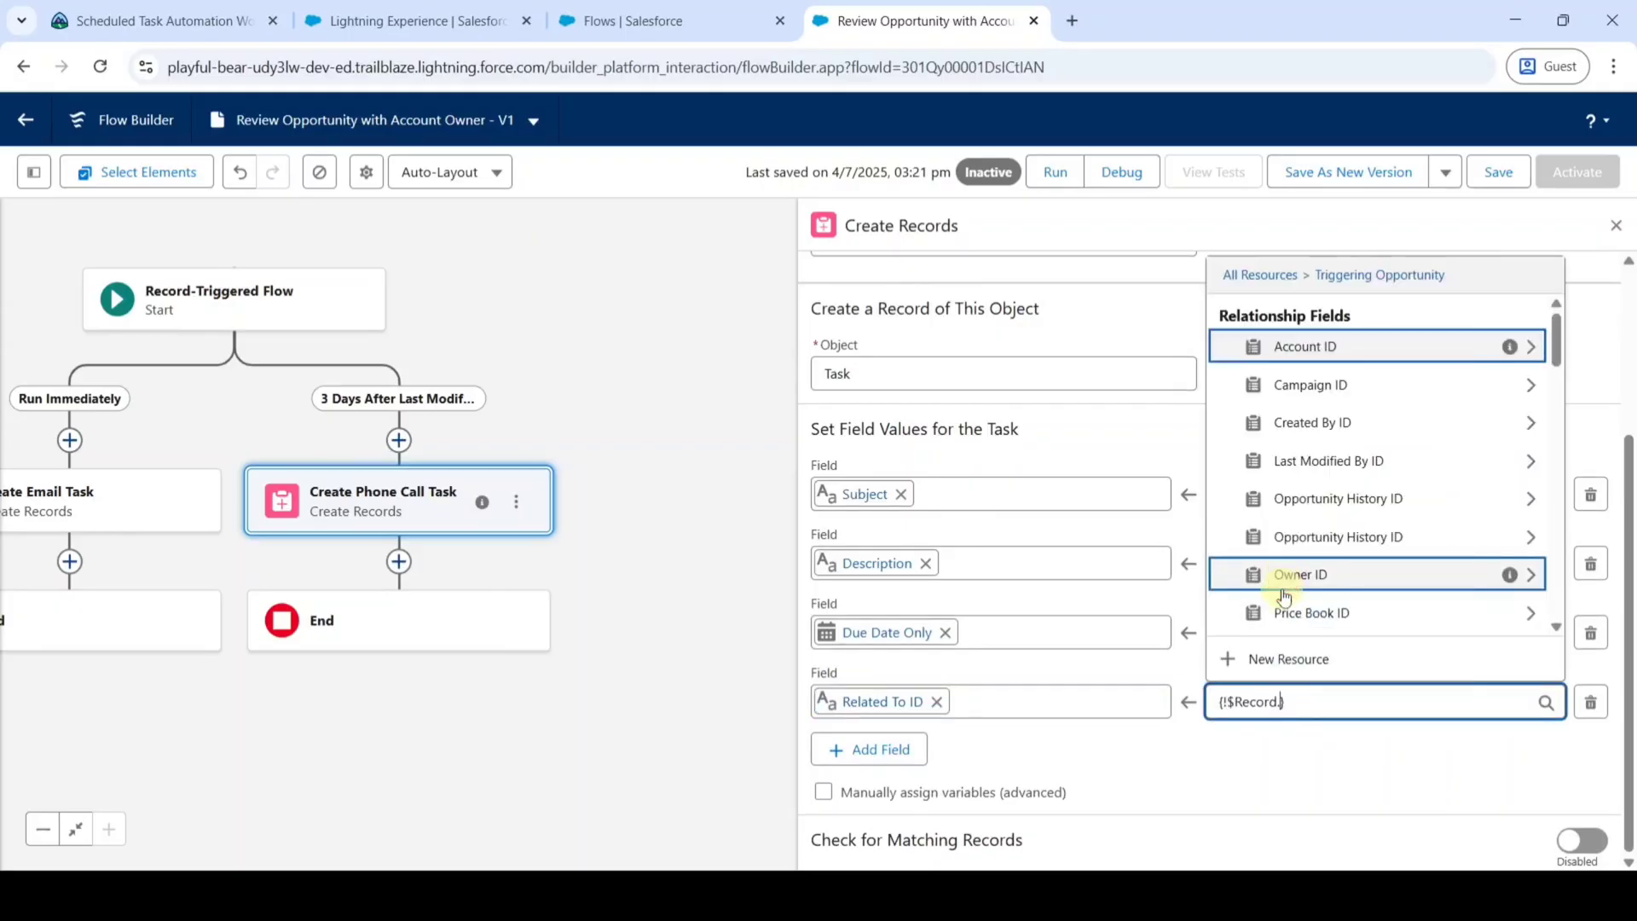
type("opp")
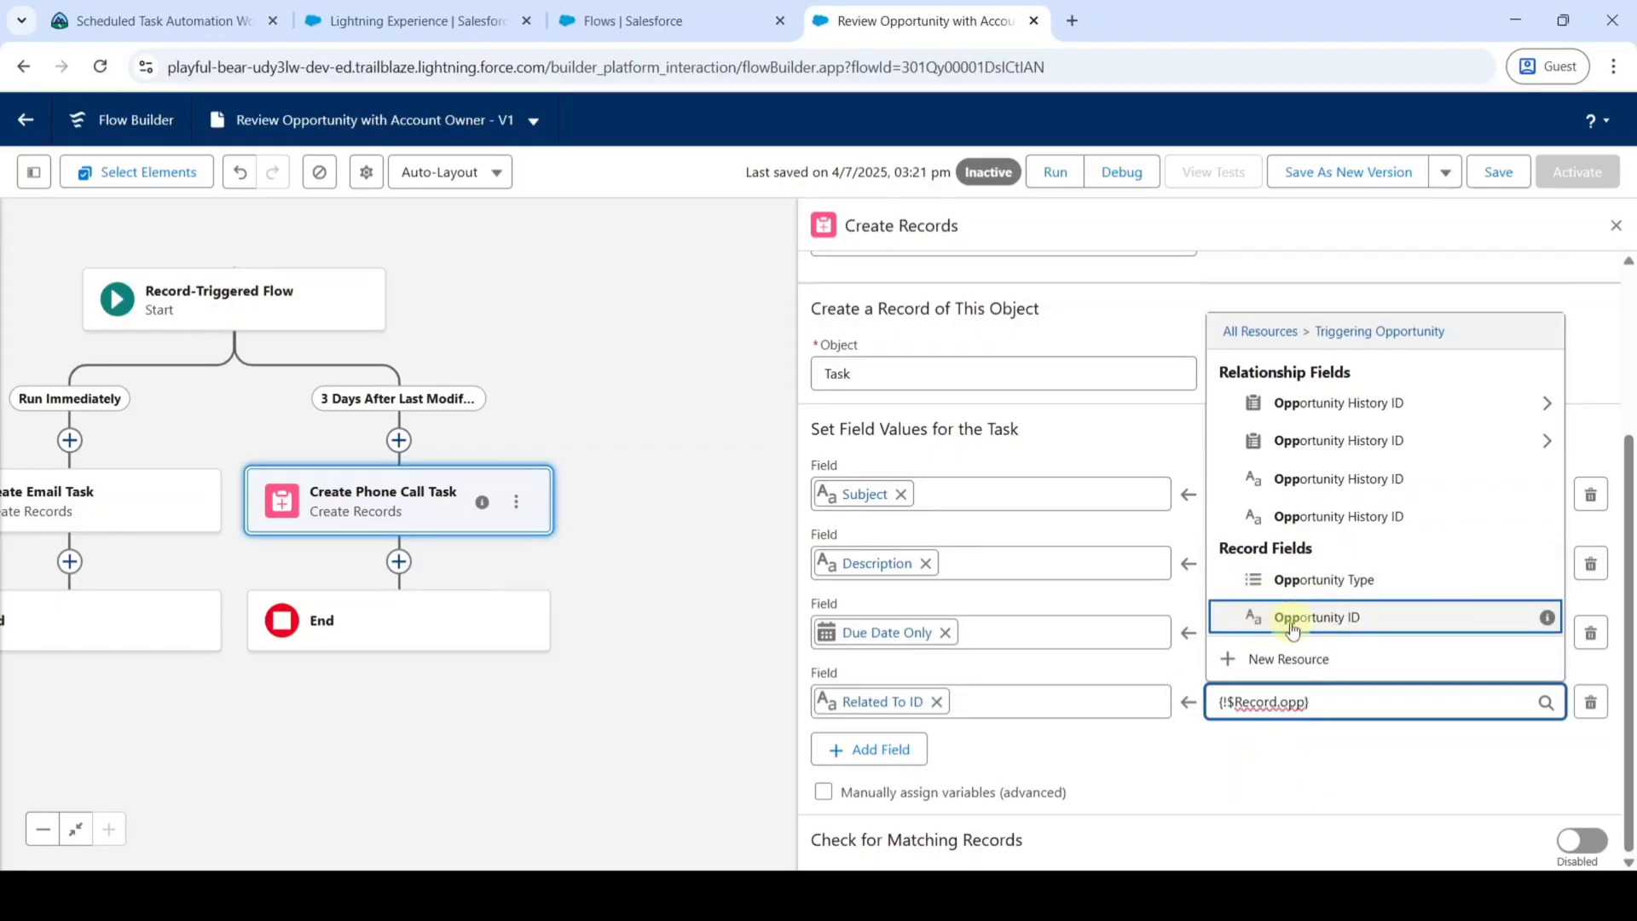
left_click(1293, 627)
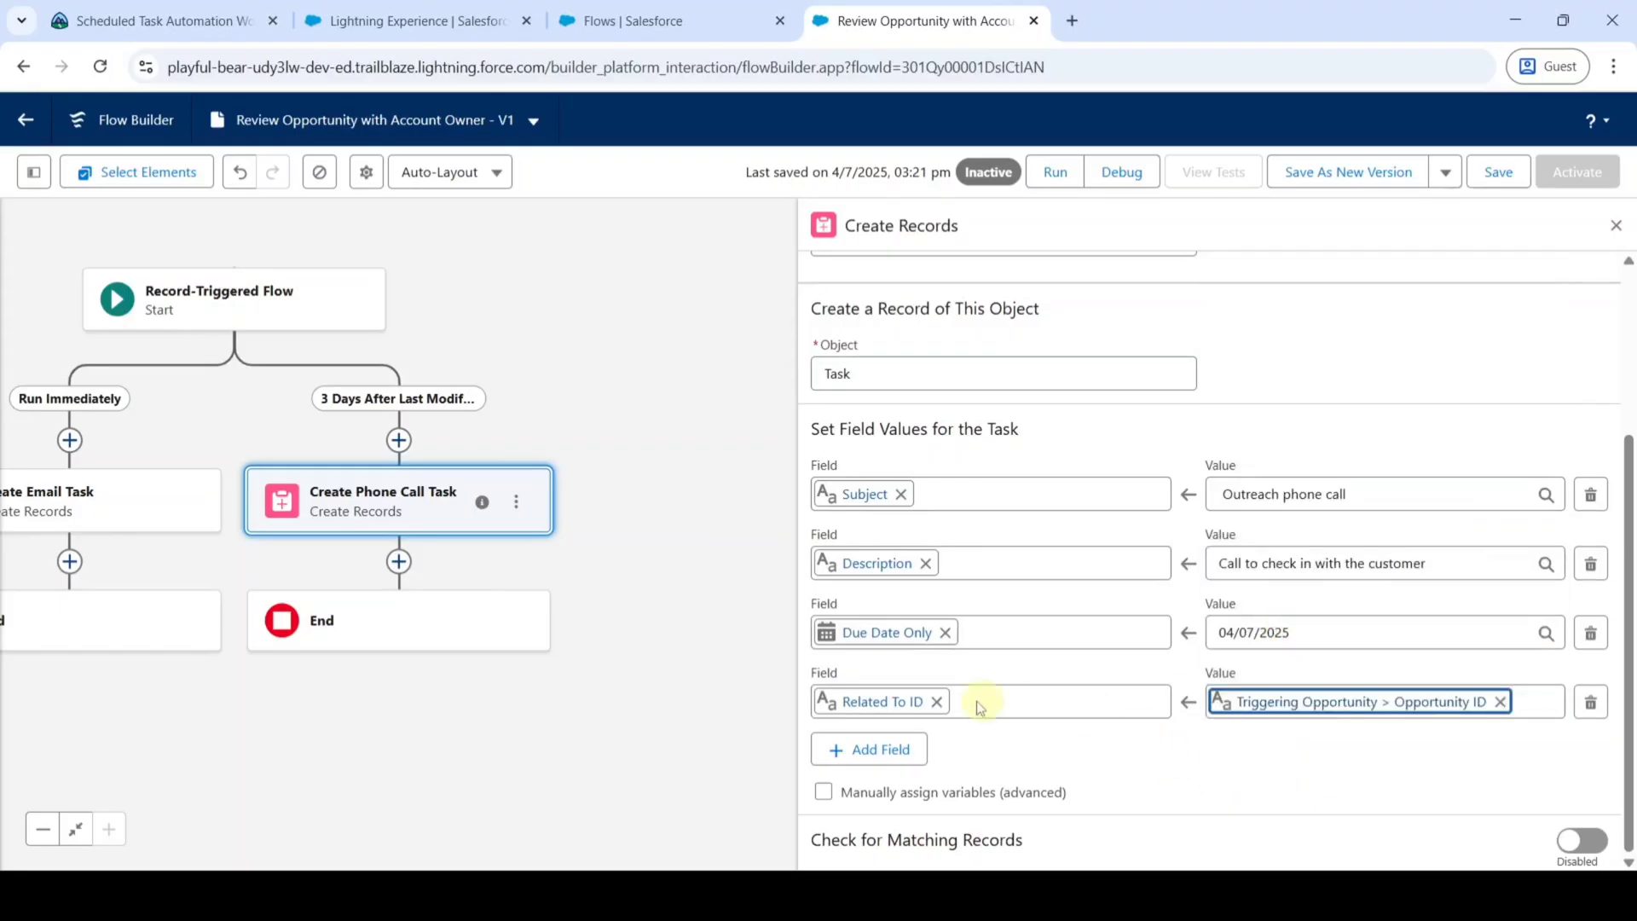
Add an Assigned To ID row set to the Triggering Opportunity's Owner ID
left_click(865, 759)
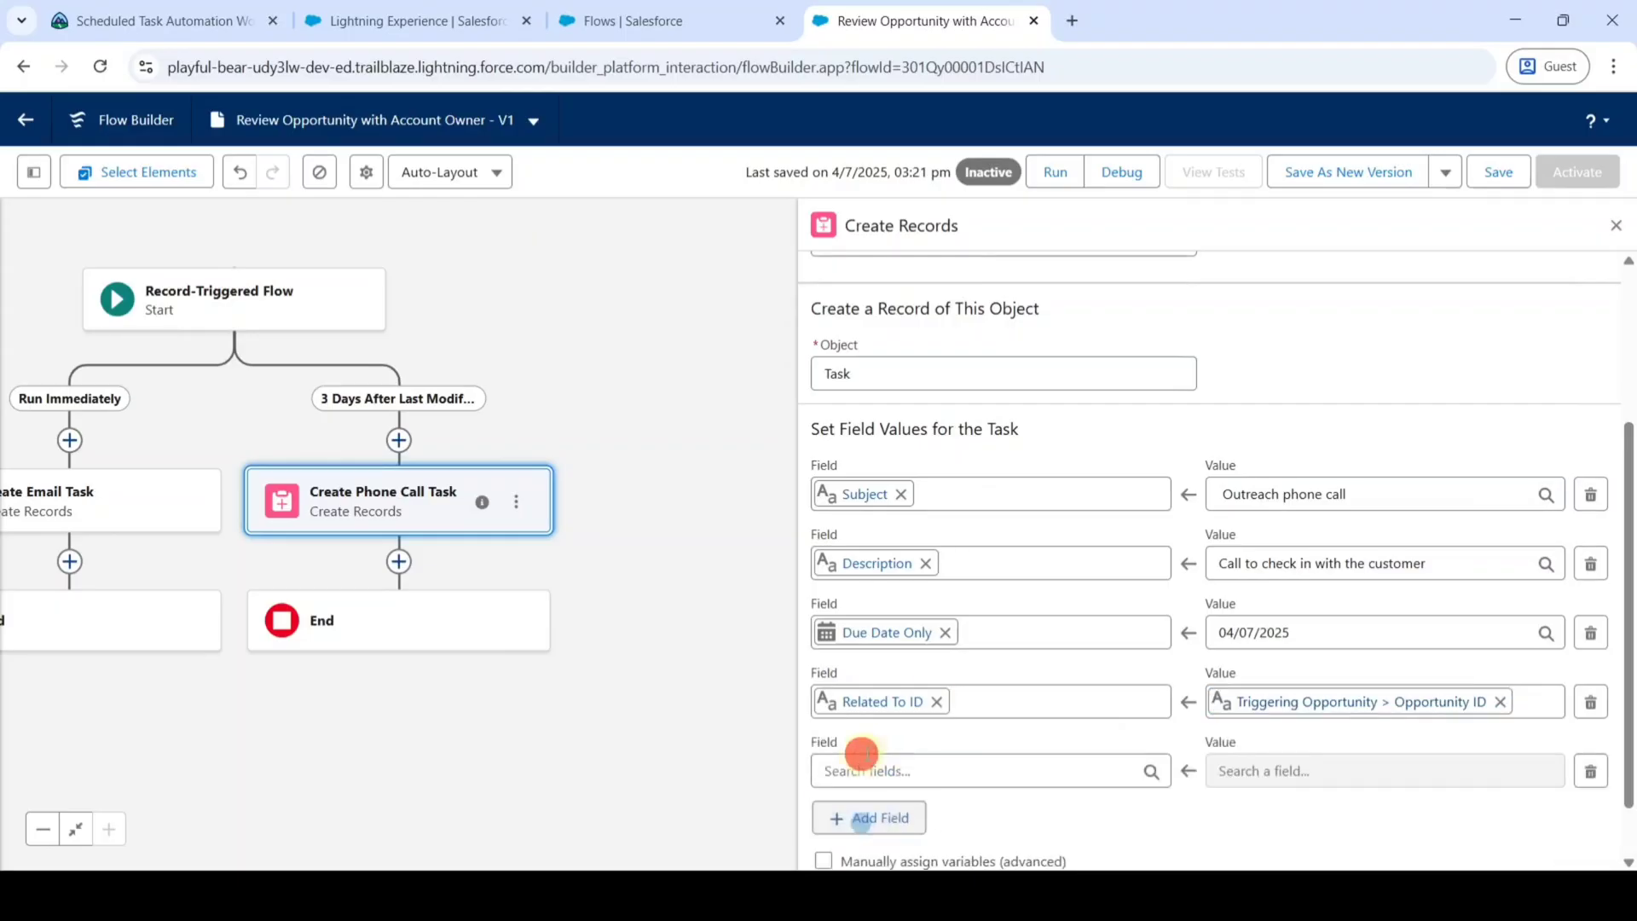
left_click(889, 702)
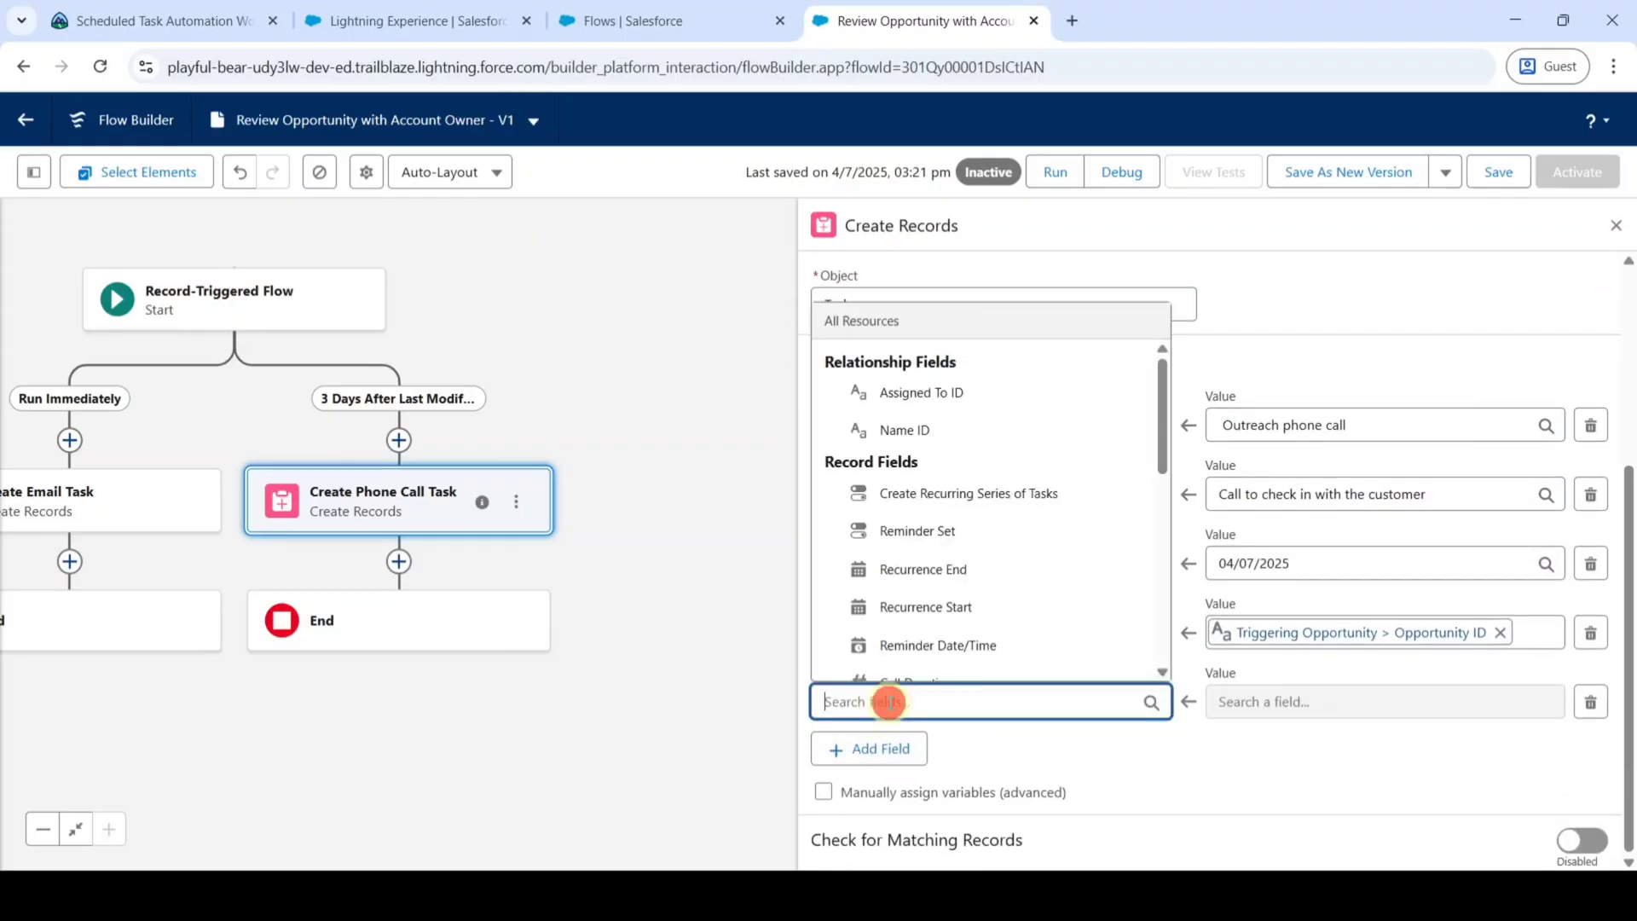
type("assi")
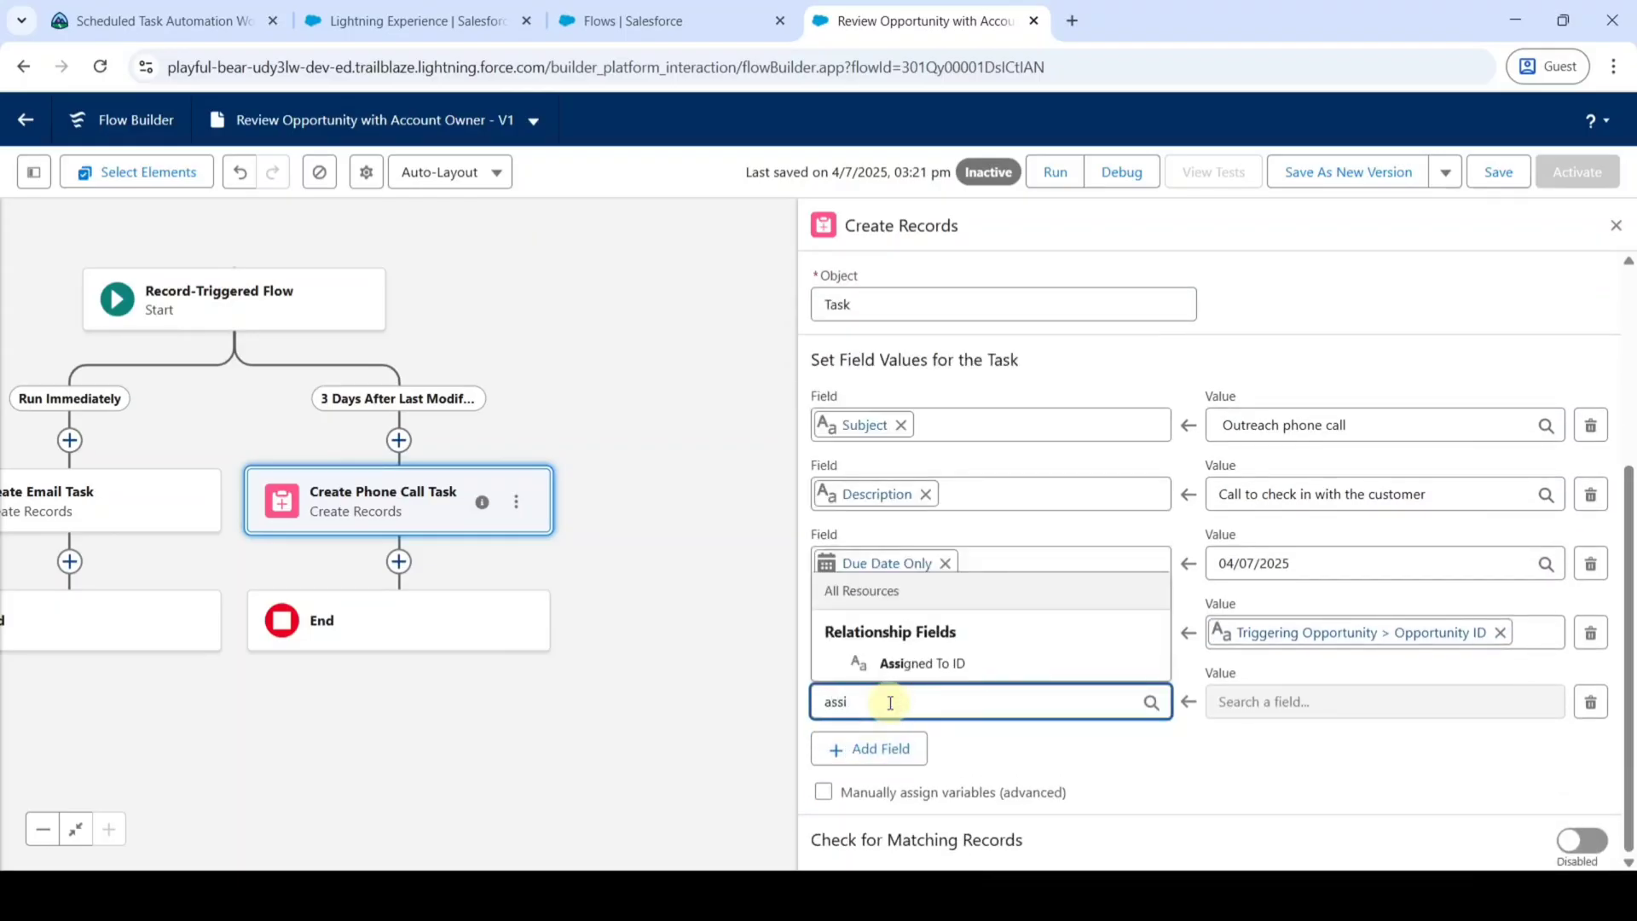
left_click(877, 663)
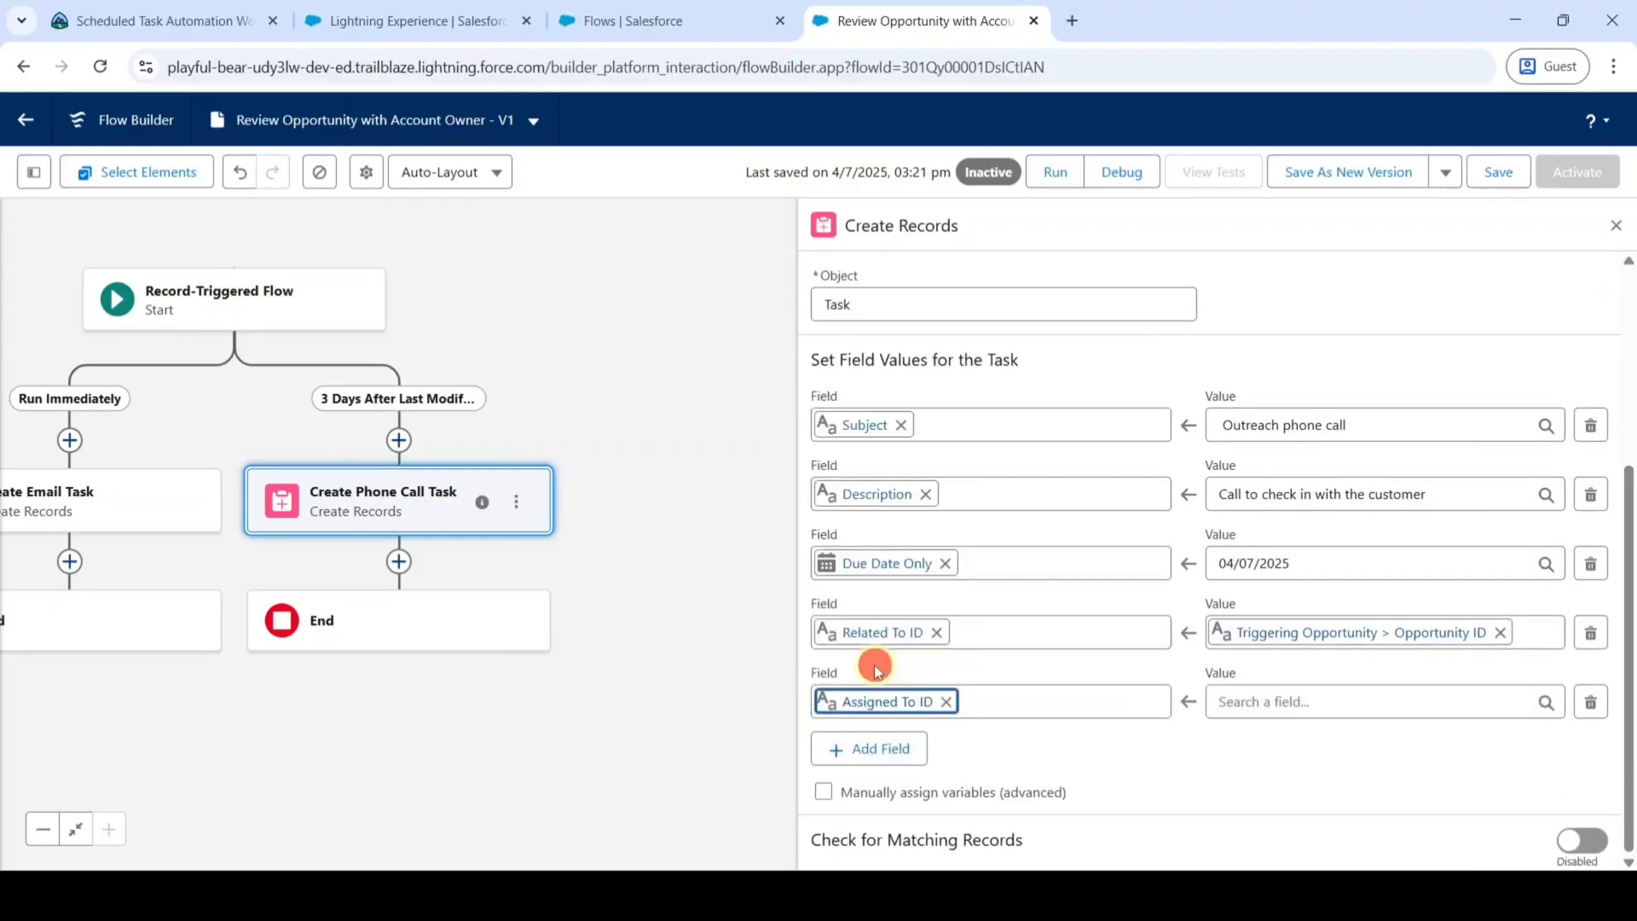
left_click(1245, 701)
type("tri")
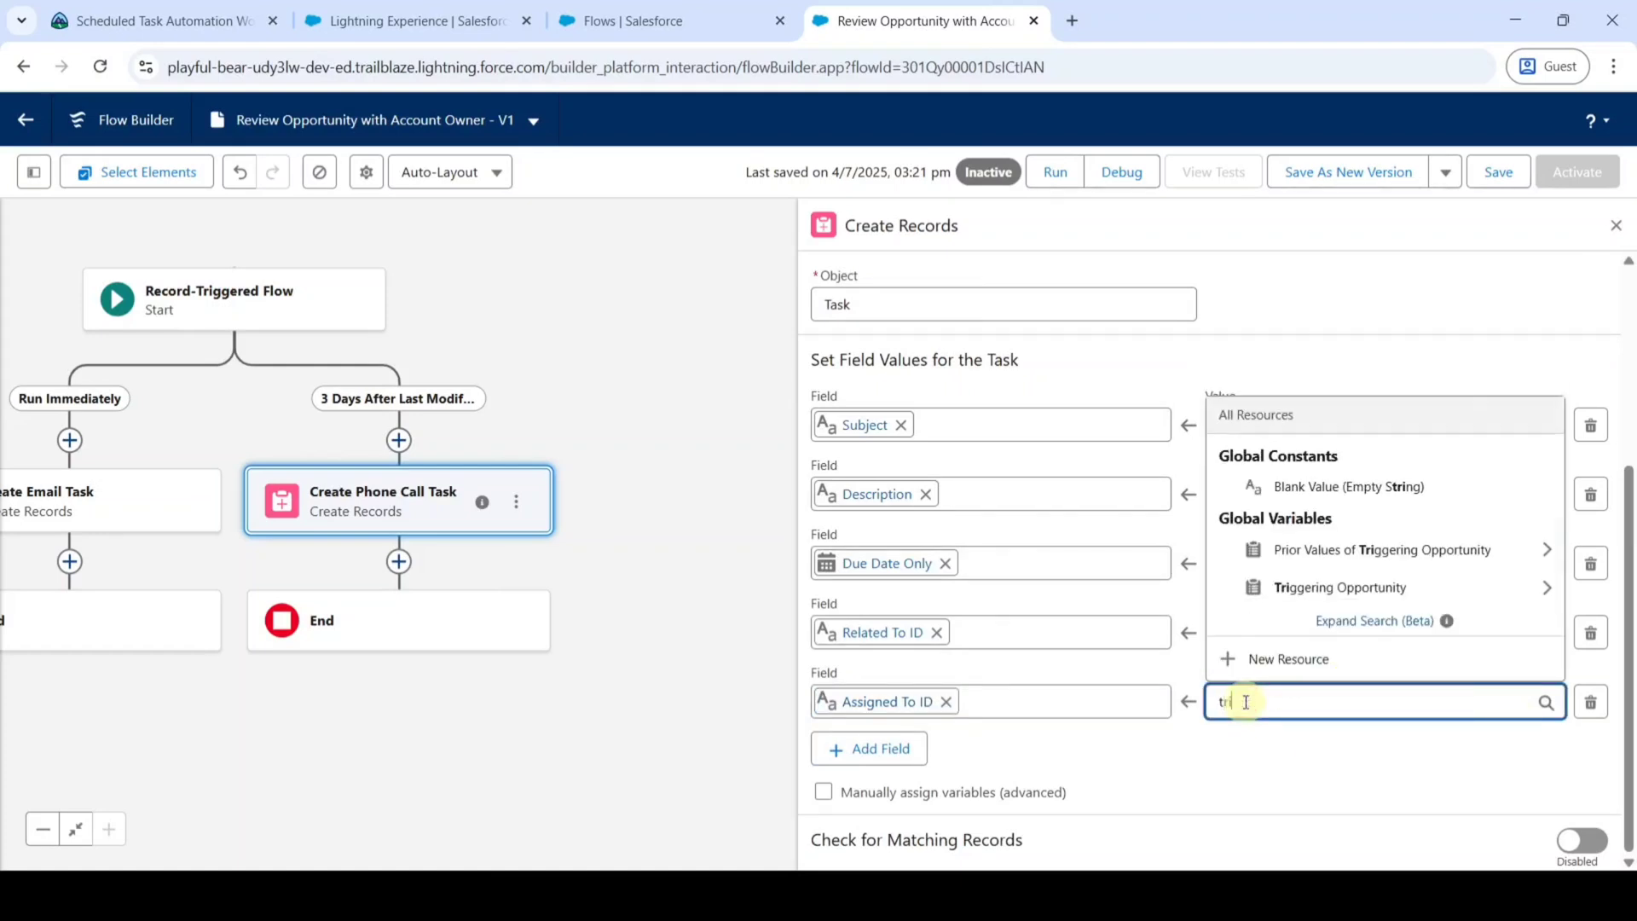
left_click(1262, 595)
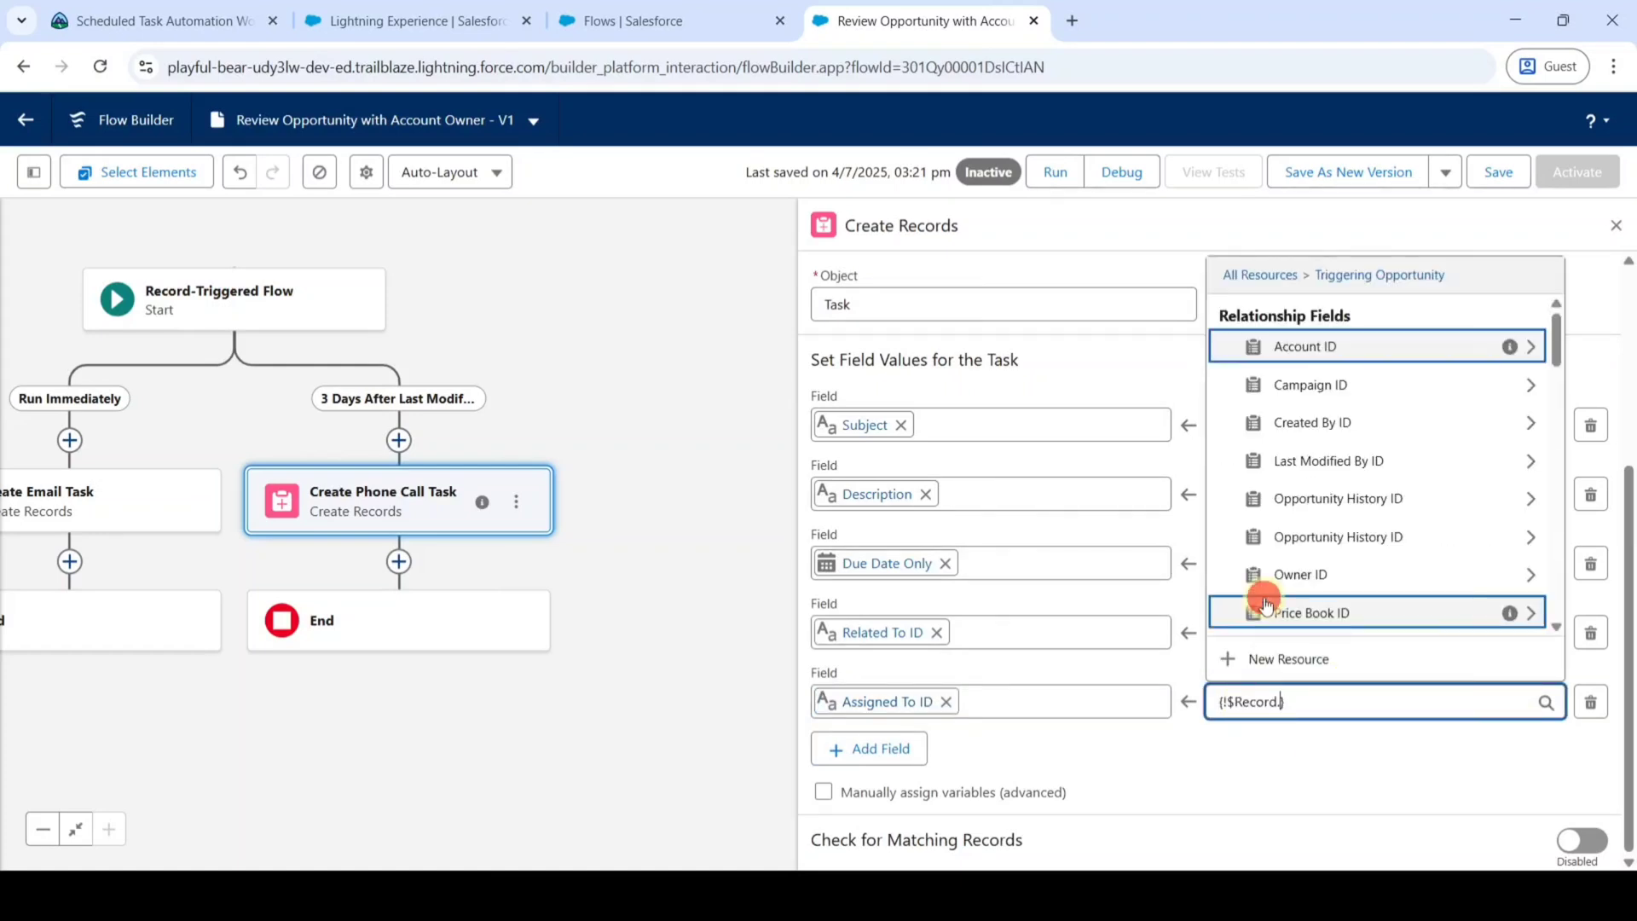
type("owne")
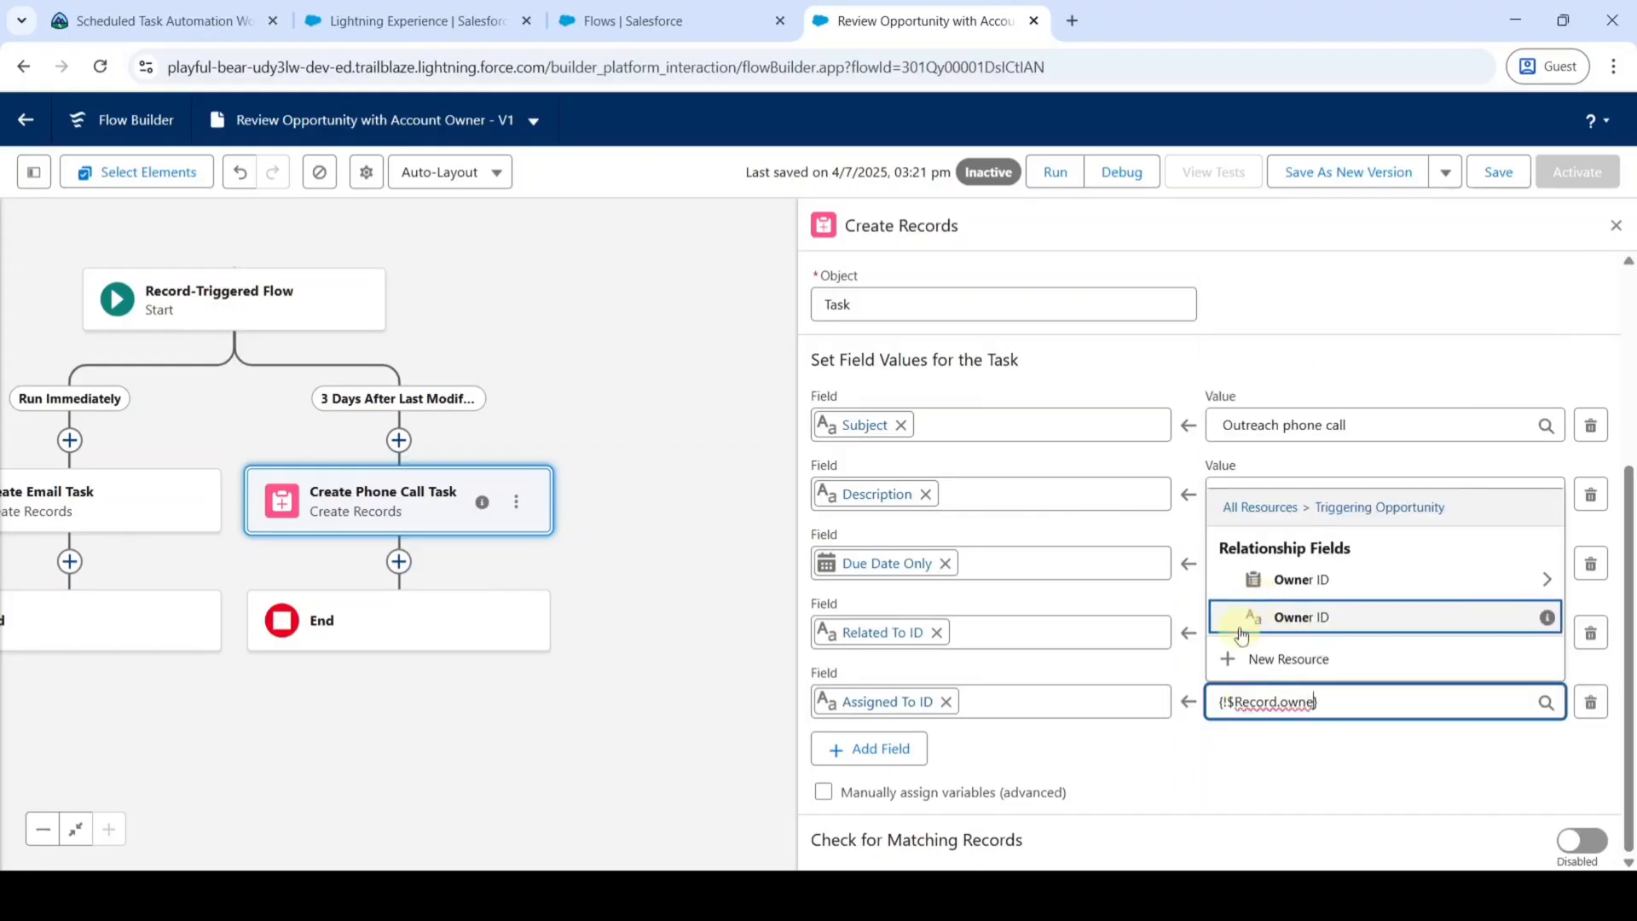
left_click(1267, 635)
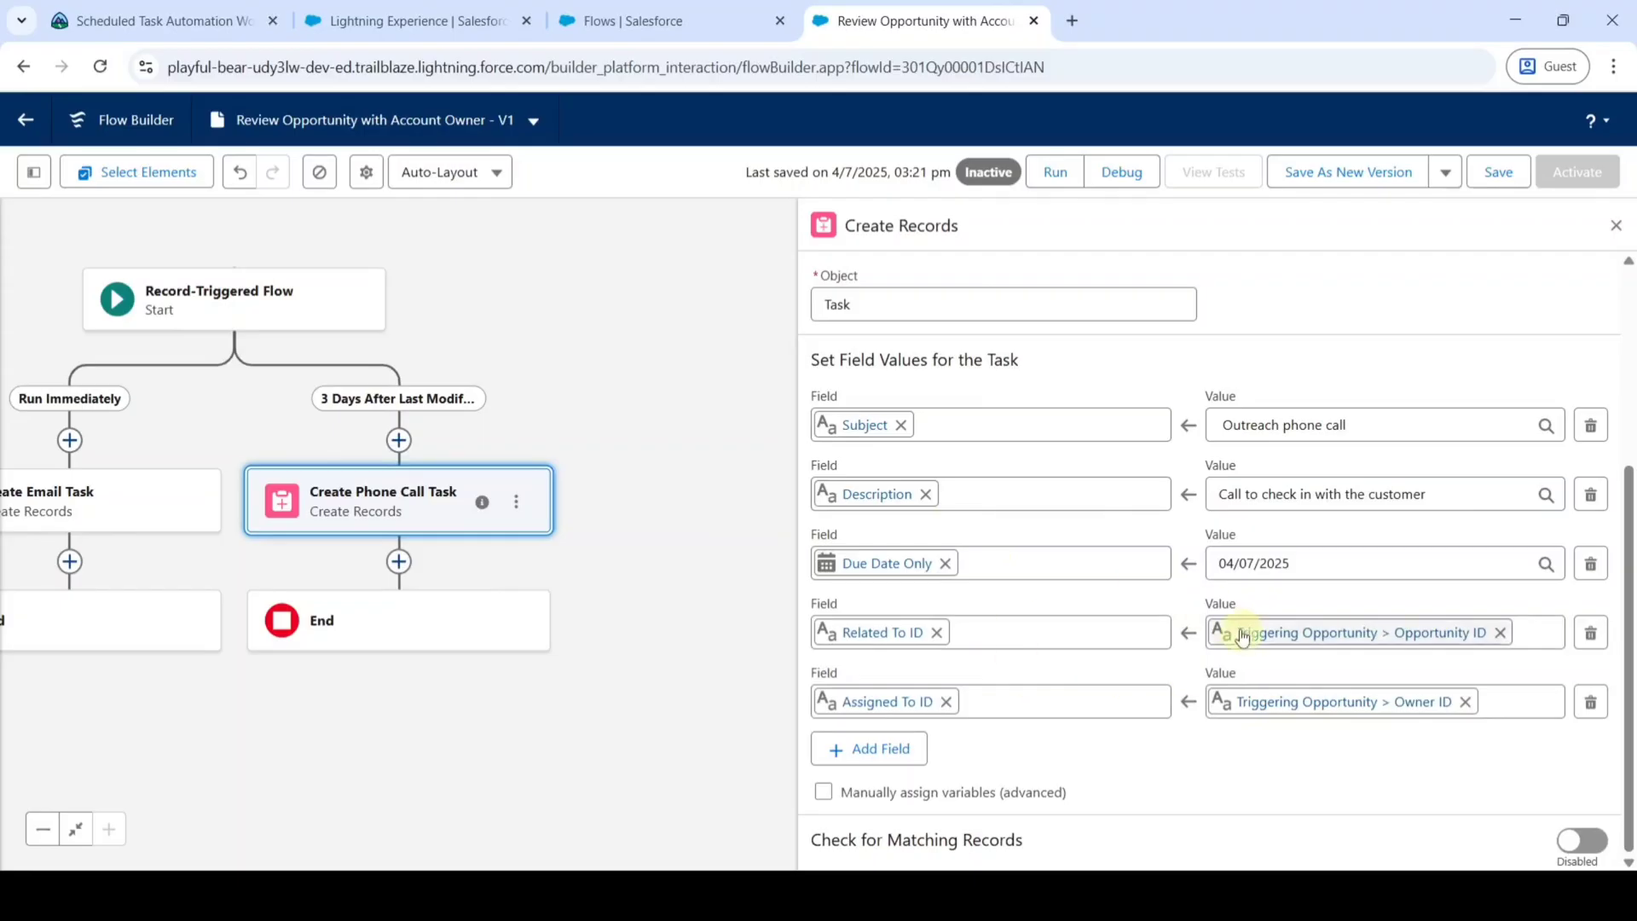
scroll(1200, 748, "up", 4)
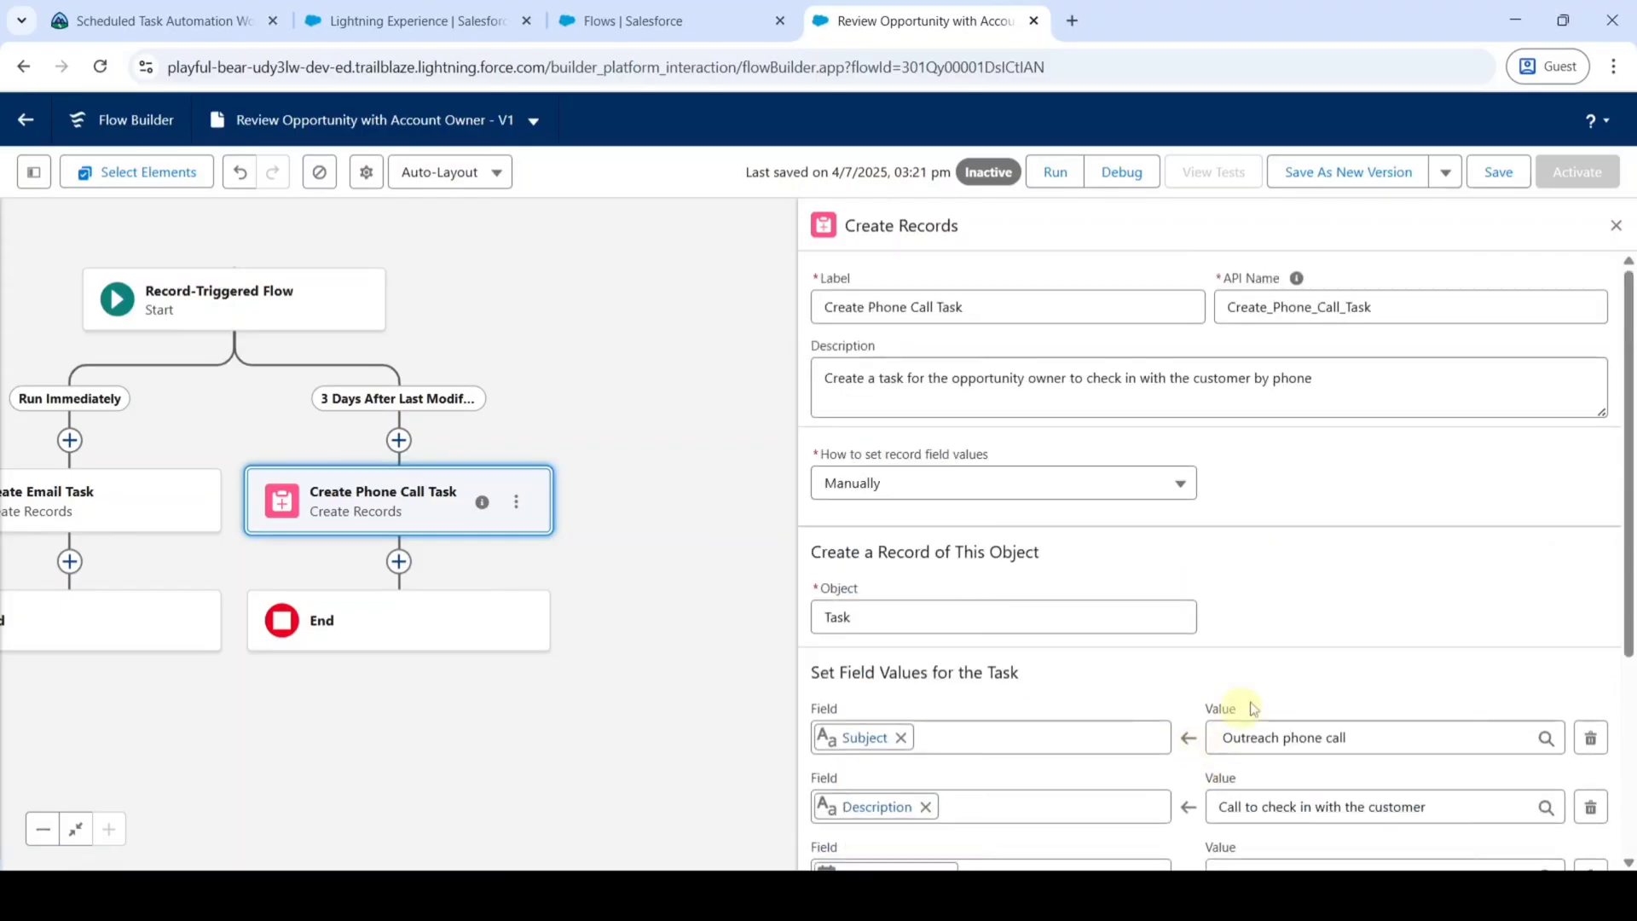
Save the two-path flow, then go back to the Add a Scheduled Task challenge page
left_click(1614, 226)
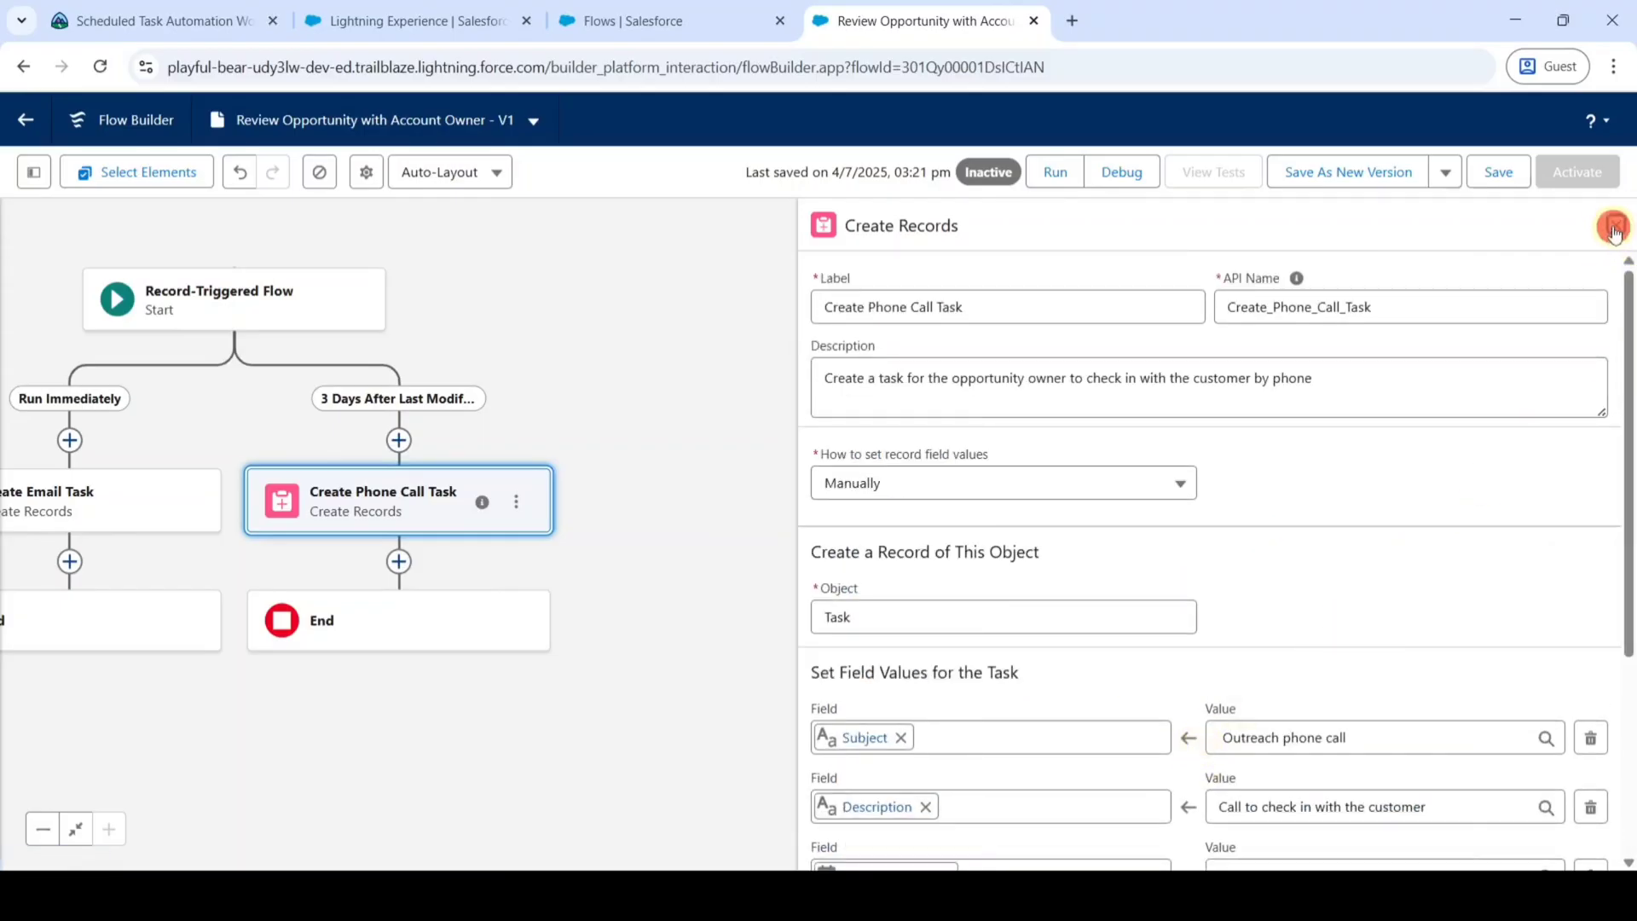
left_click_drag(696, 645, 1202, 656)
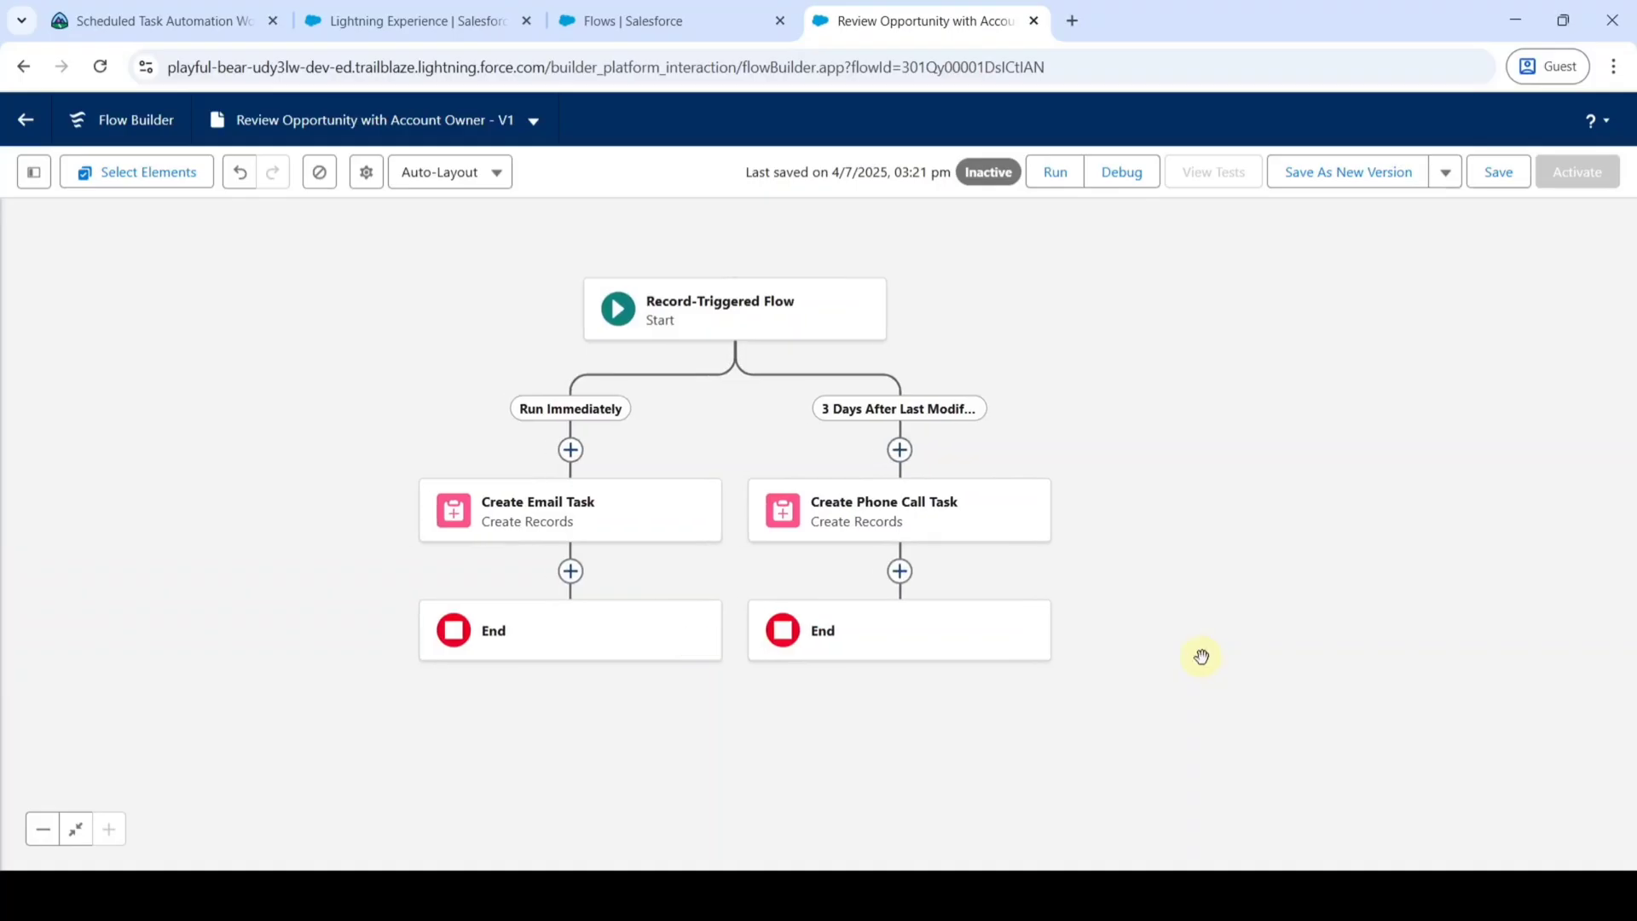
left_click(1508, 177)
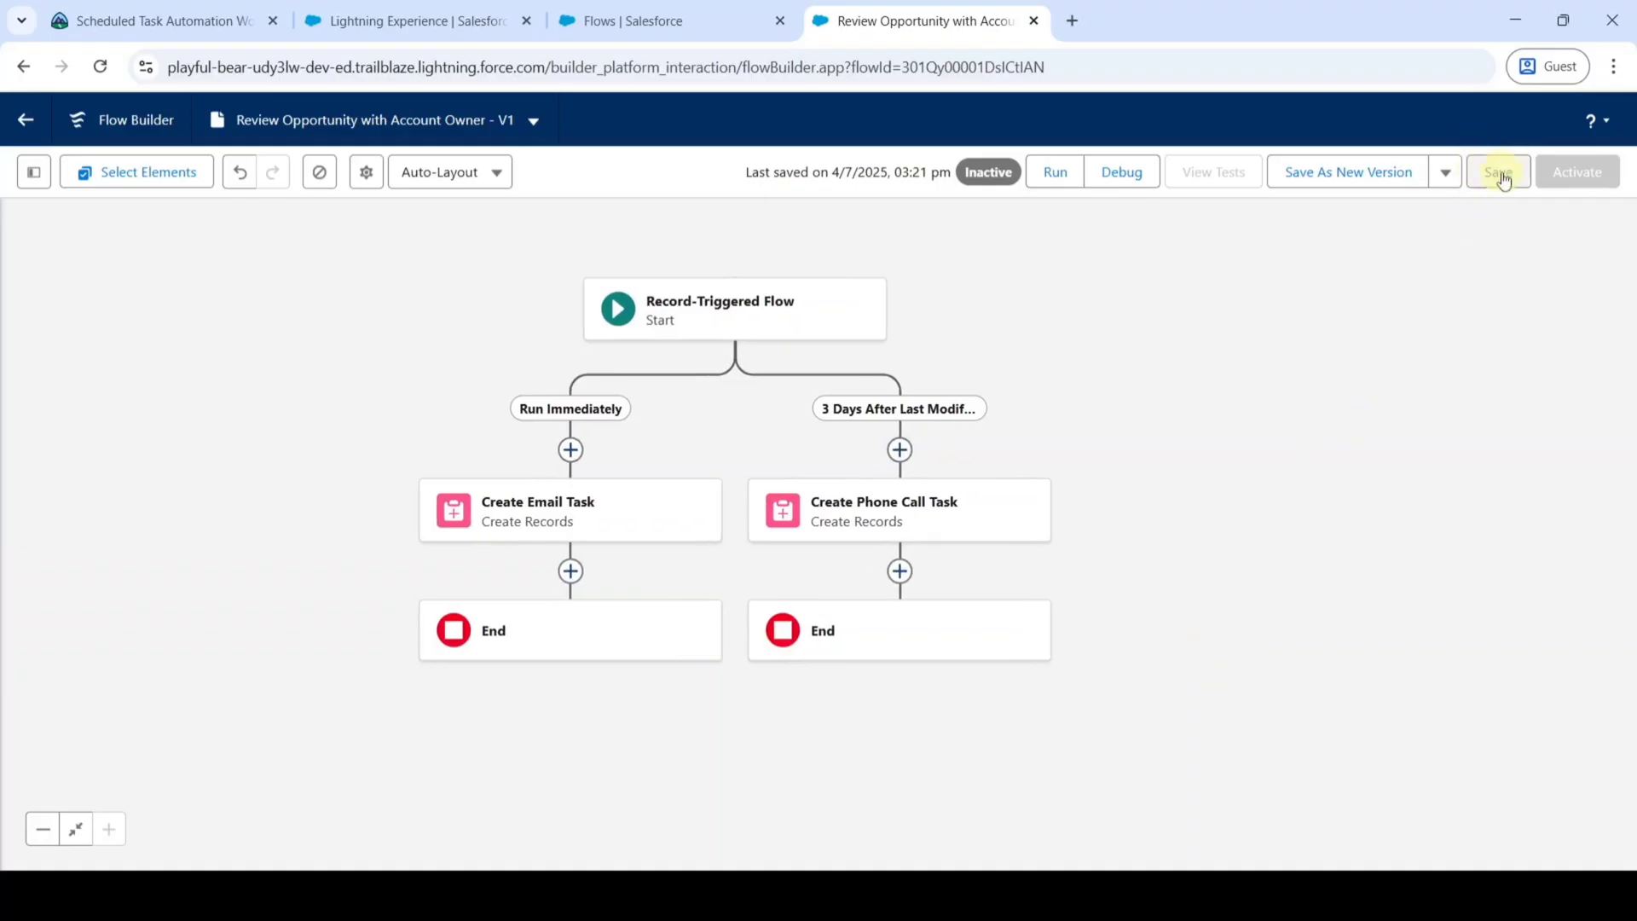
left_click(1503, 177)
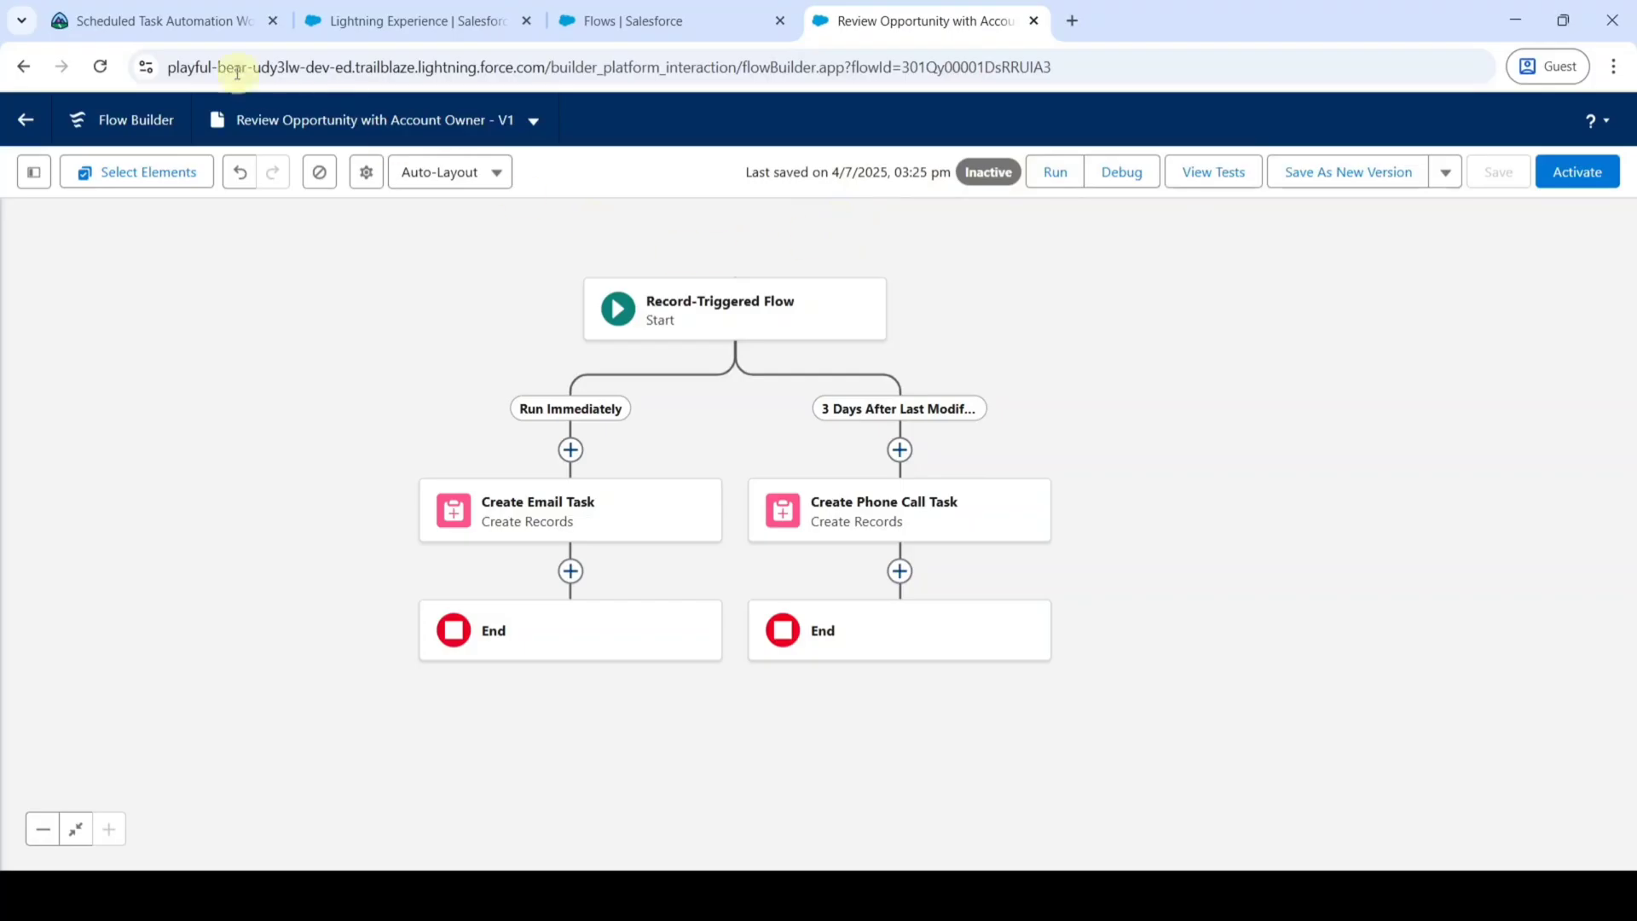
left_click(171, 21)
scroll(601, 478, "down", 2)
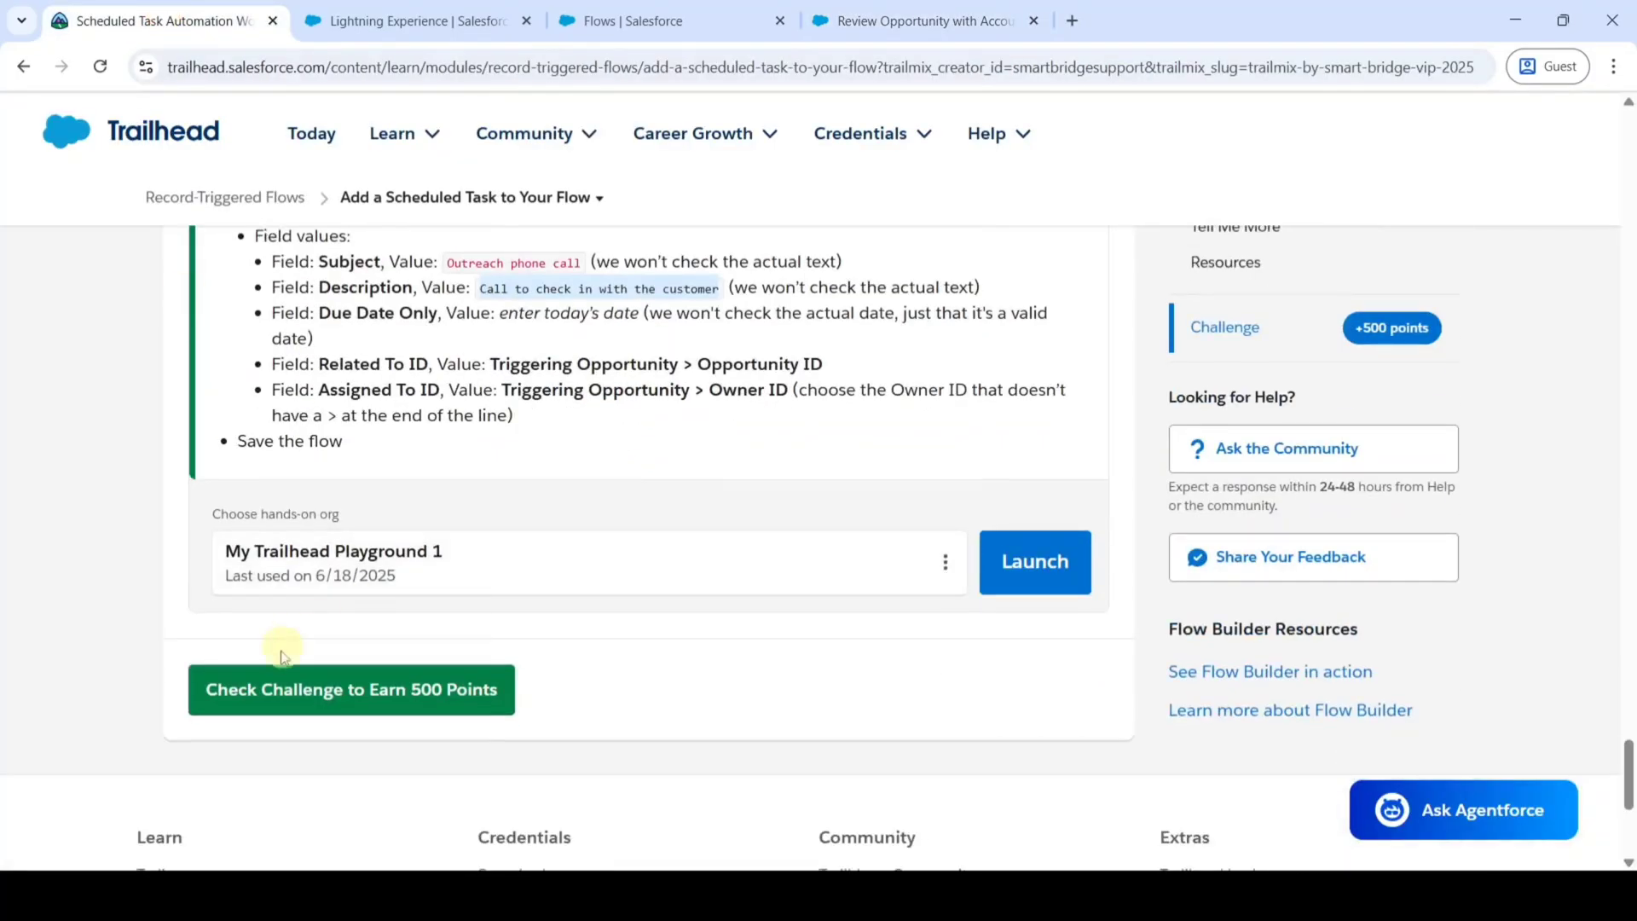
Verify the scheduled task challenge for 500 points, bringing the module to 75%
left_click(314, 691)
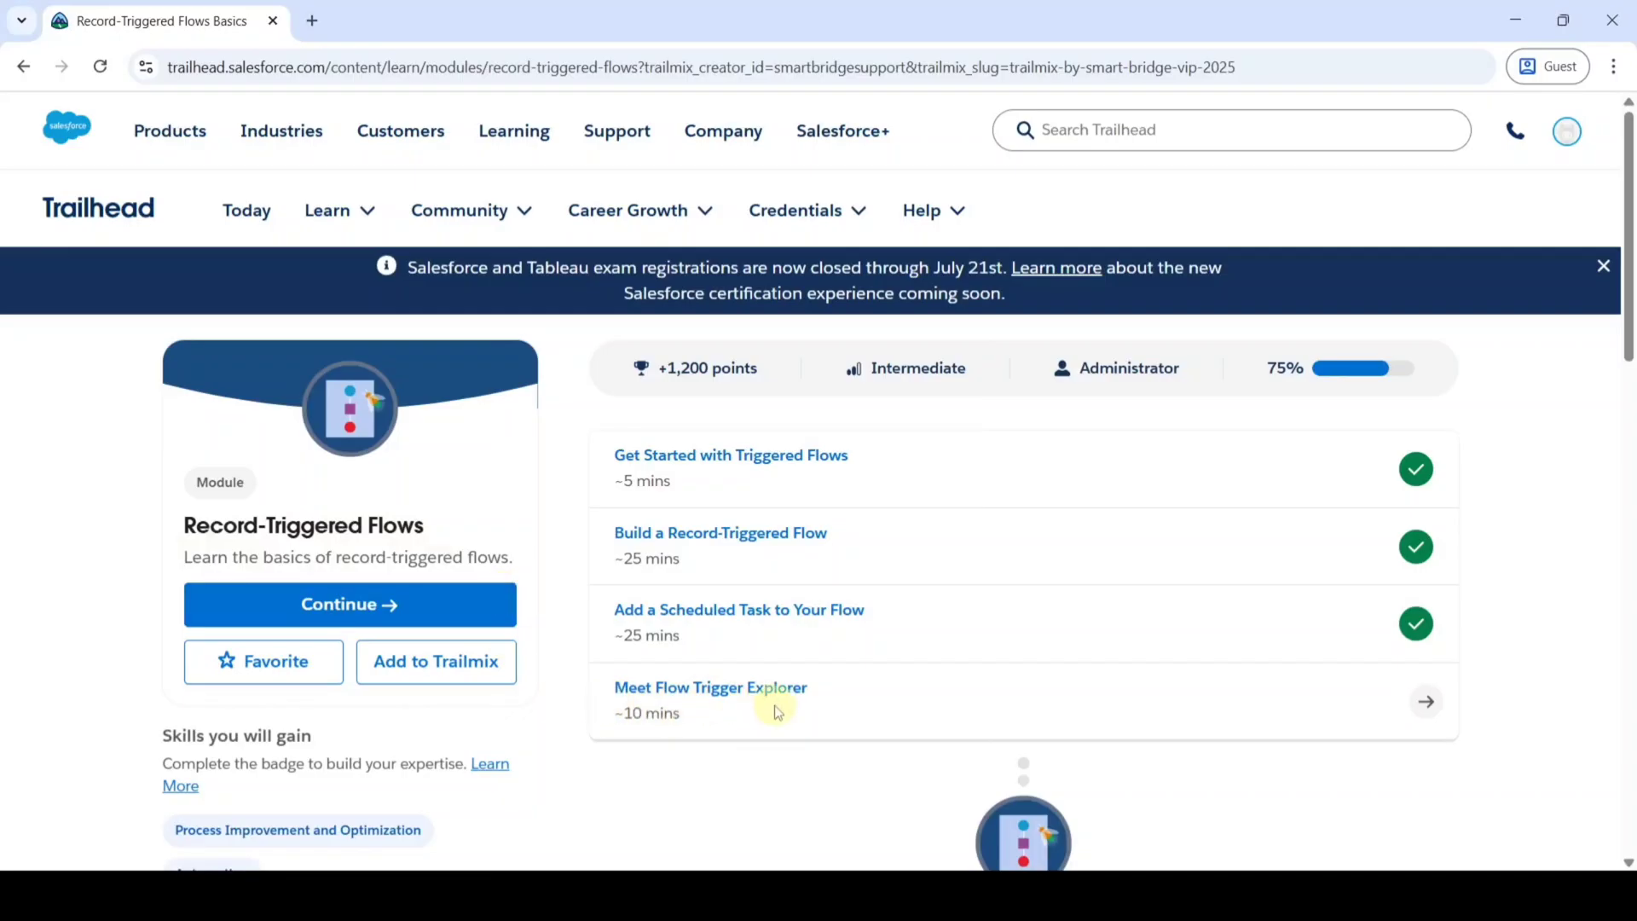
Answer the Meet Flow Trigger Explorer quiz with C (Time-Based Workflow page) and True, then submit it
left_click(678, 691)
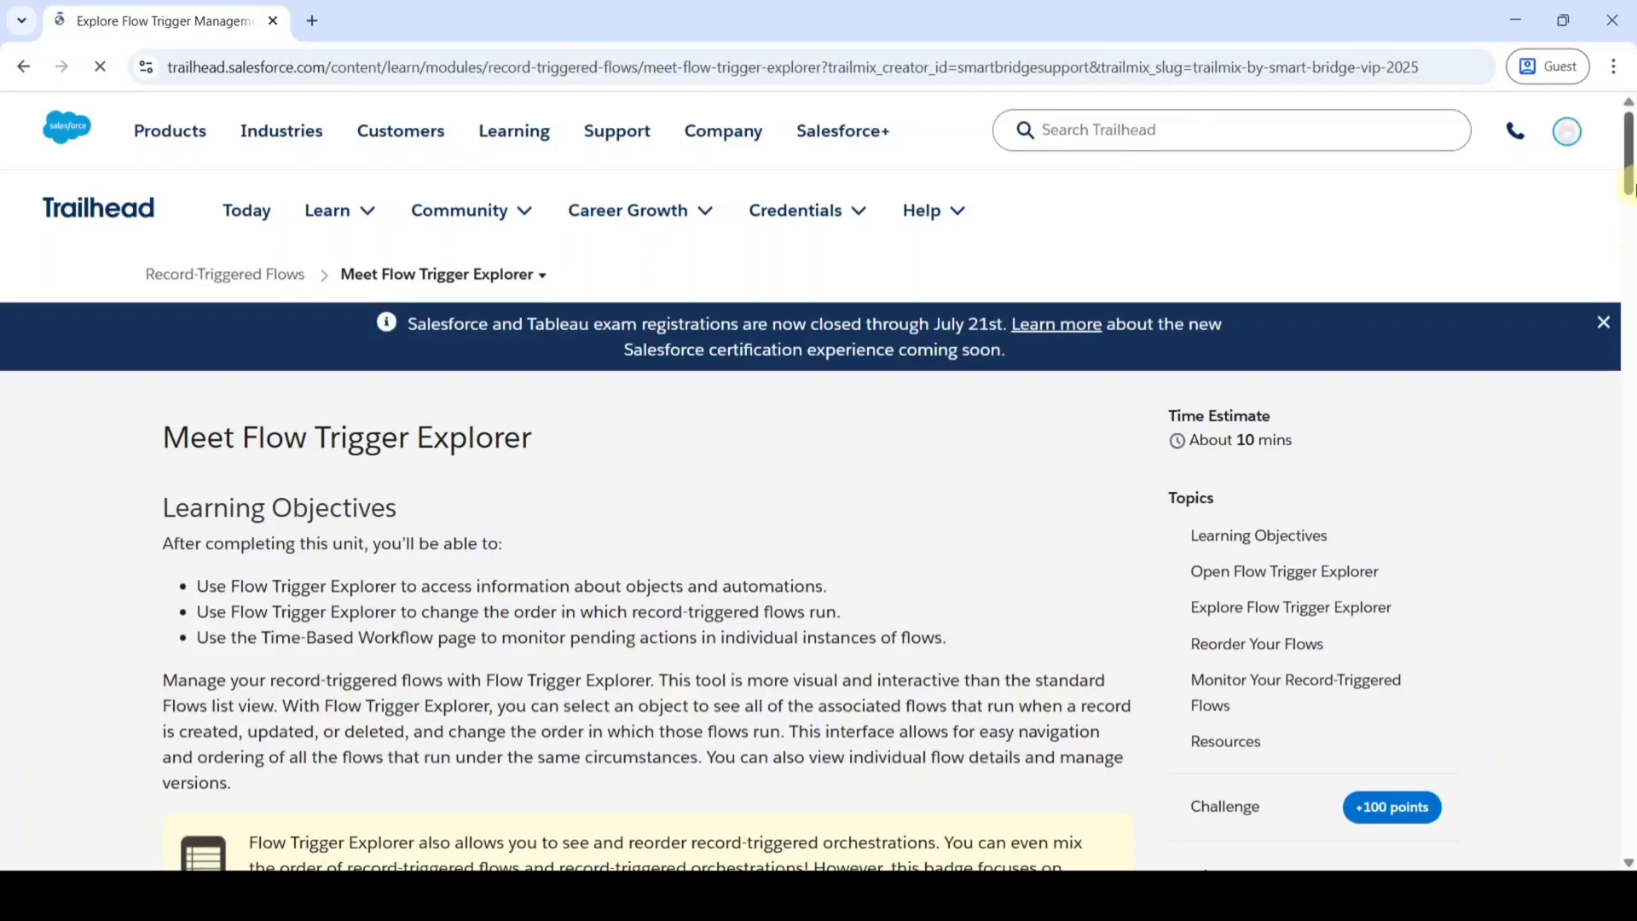
left_click_drag(1628, 182, 1629, 733)
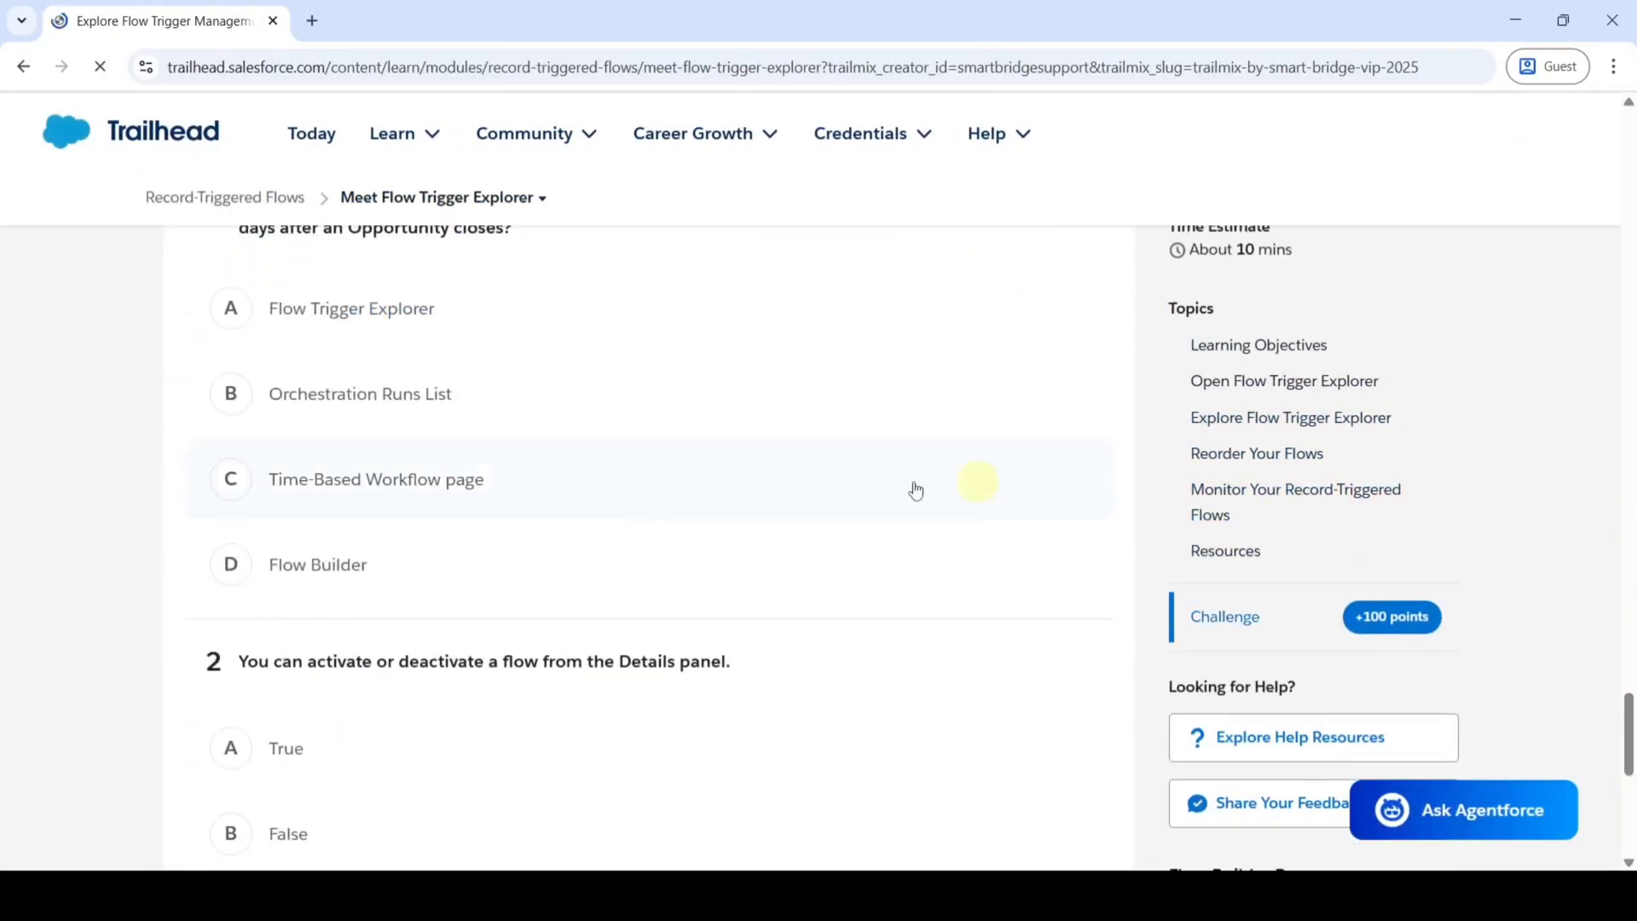
scroll(634, 603, "up", 1)
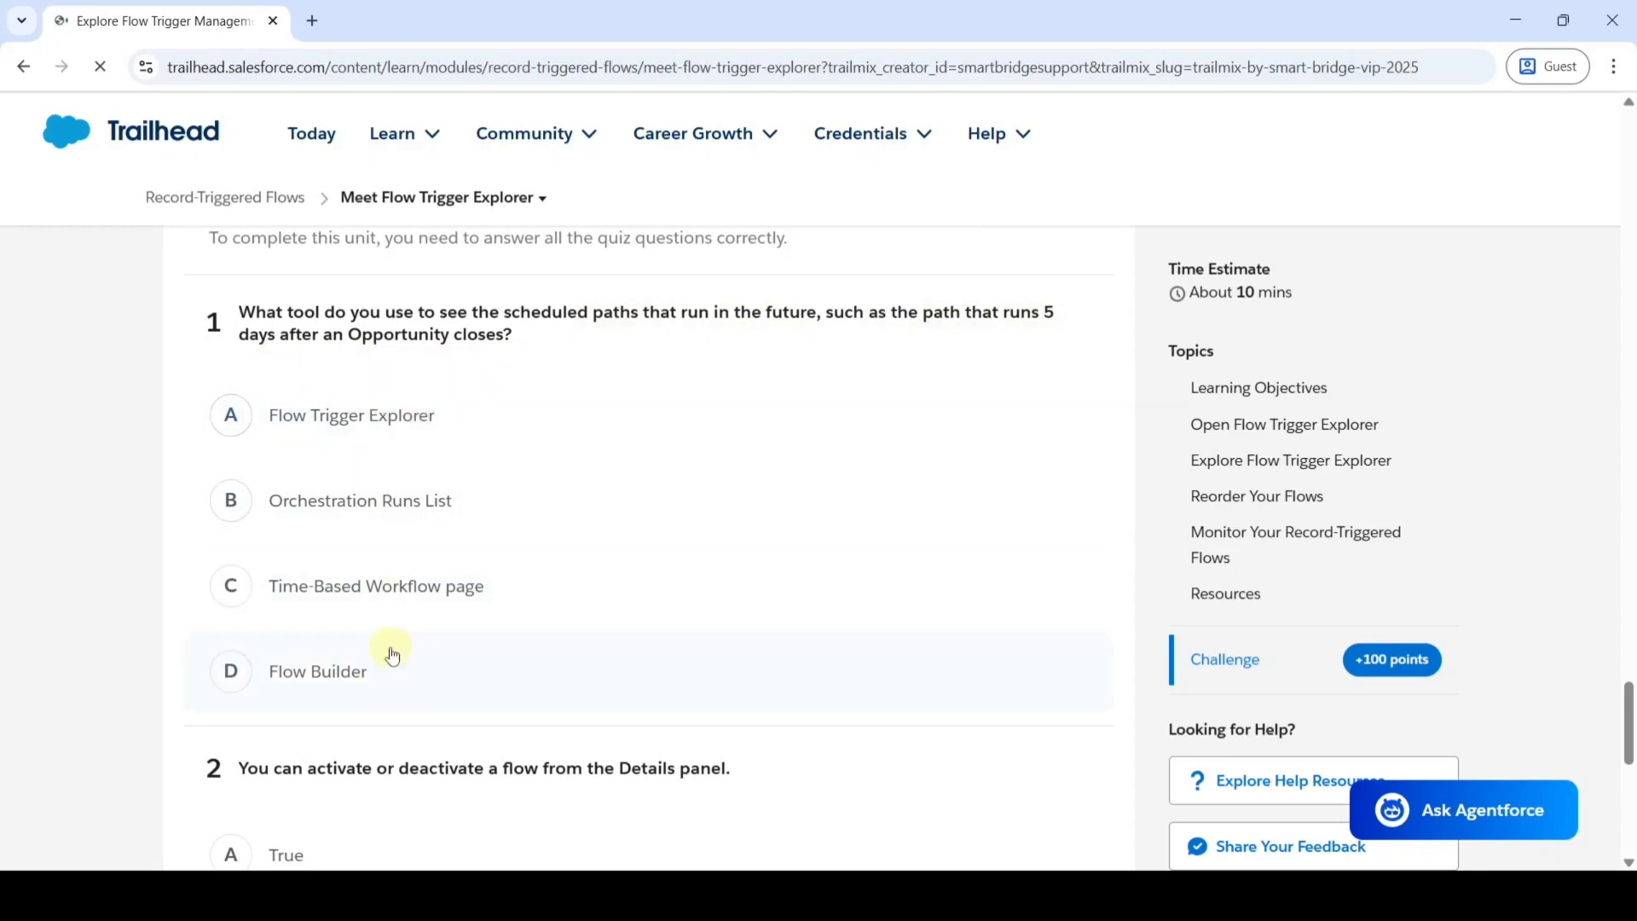
left_click(354, 585)
scroll(703, 482, "down", 1)
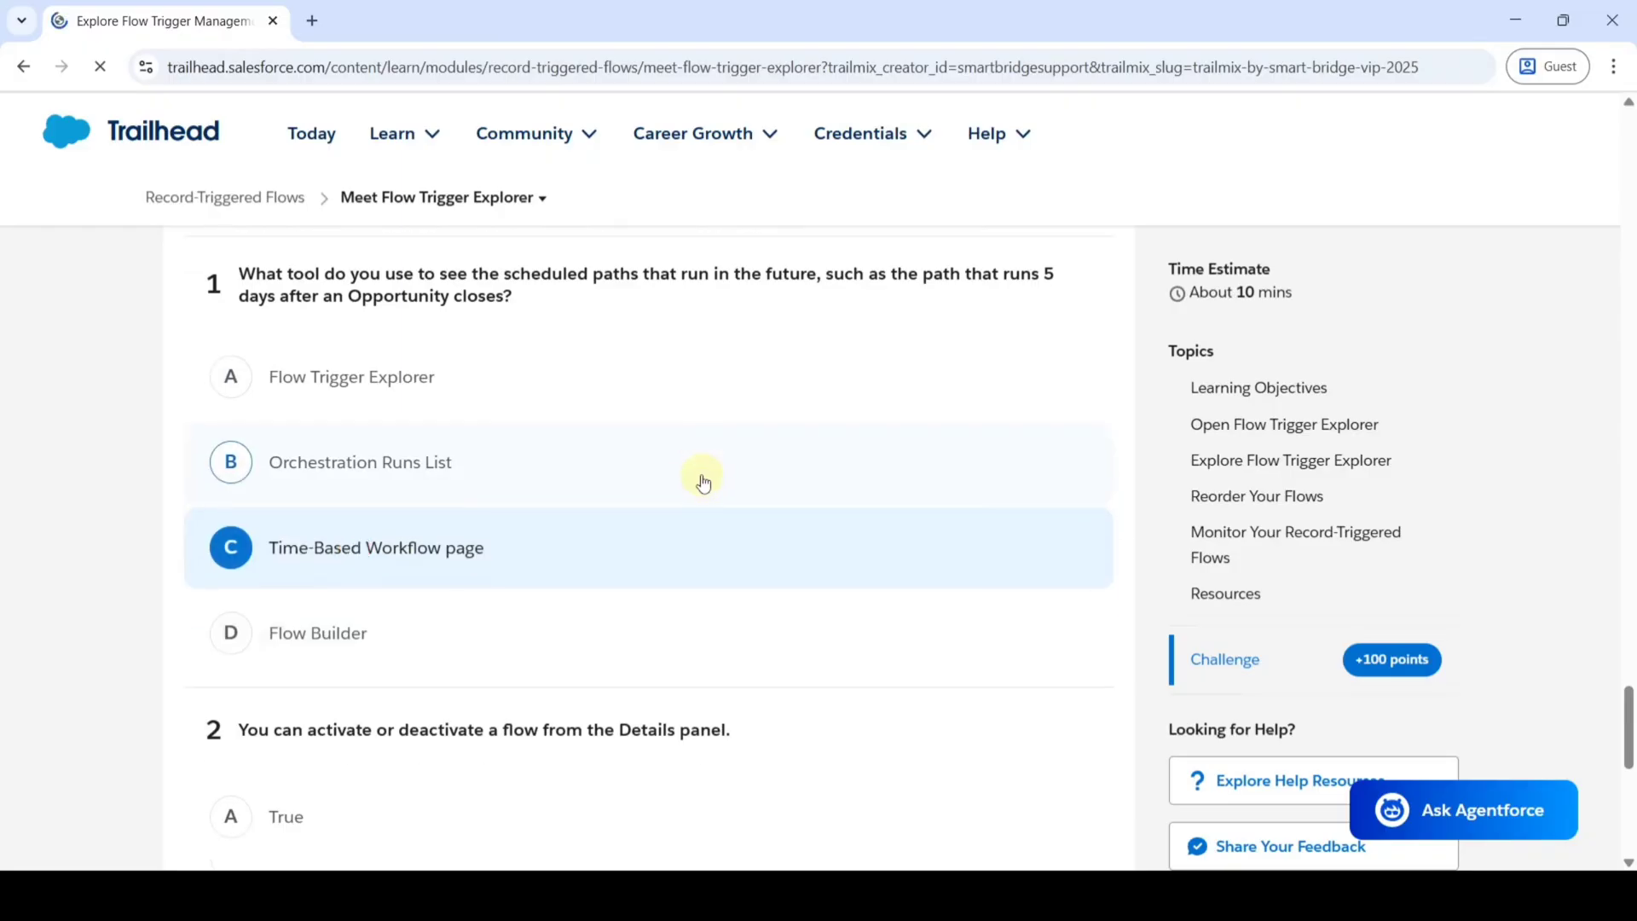
scroll(703, 482, "down", 3)
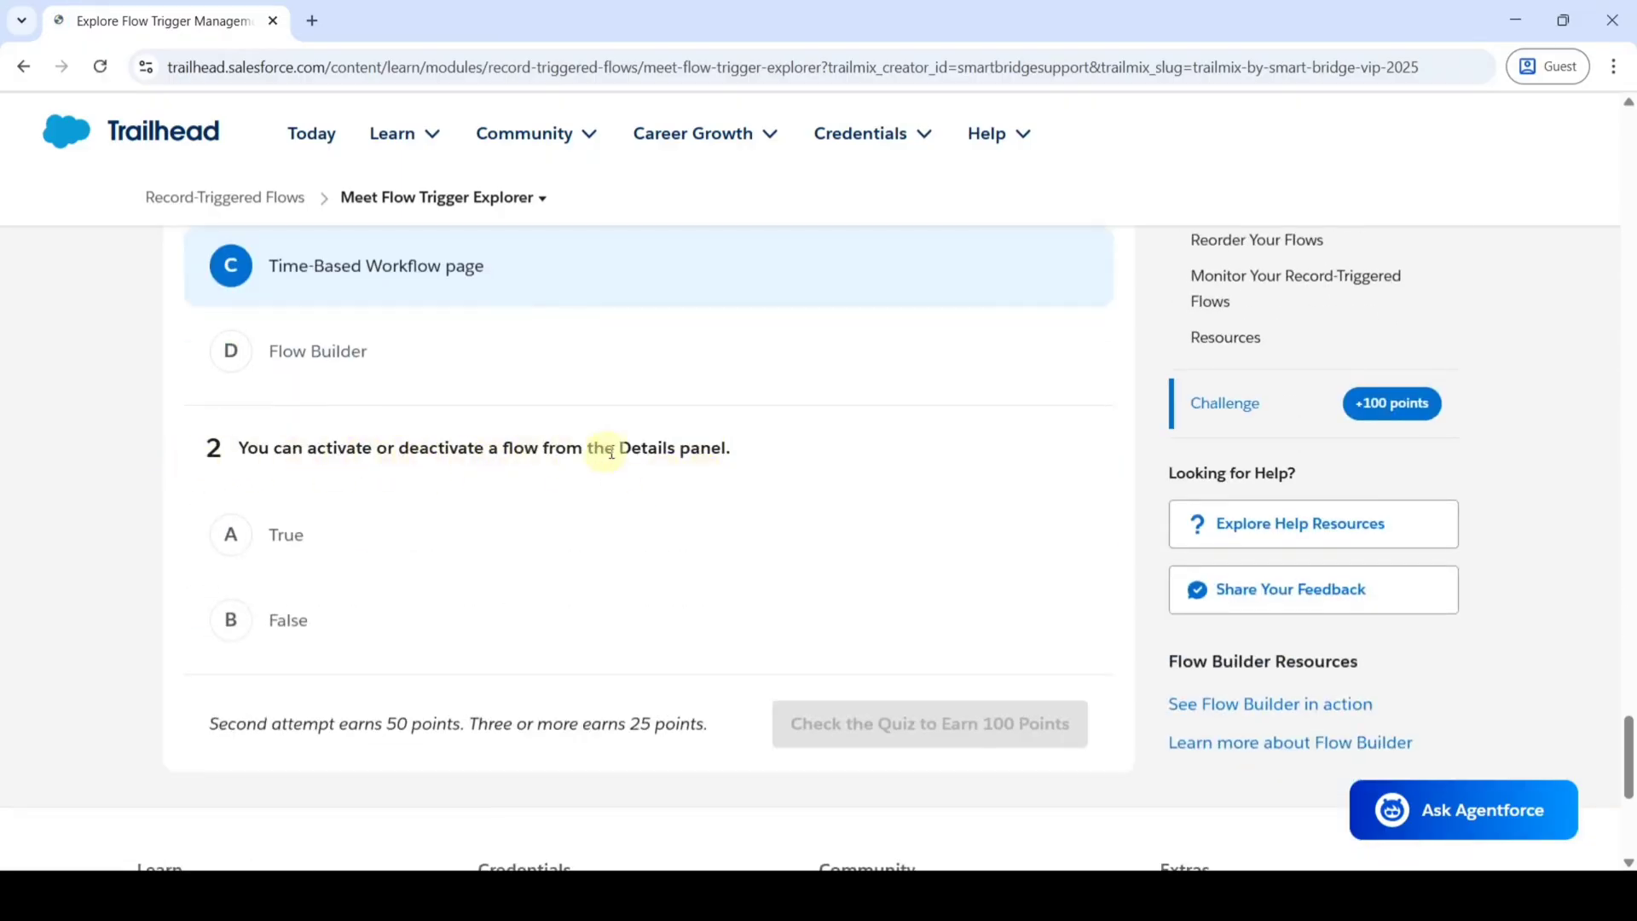
left_click(334, 546)
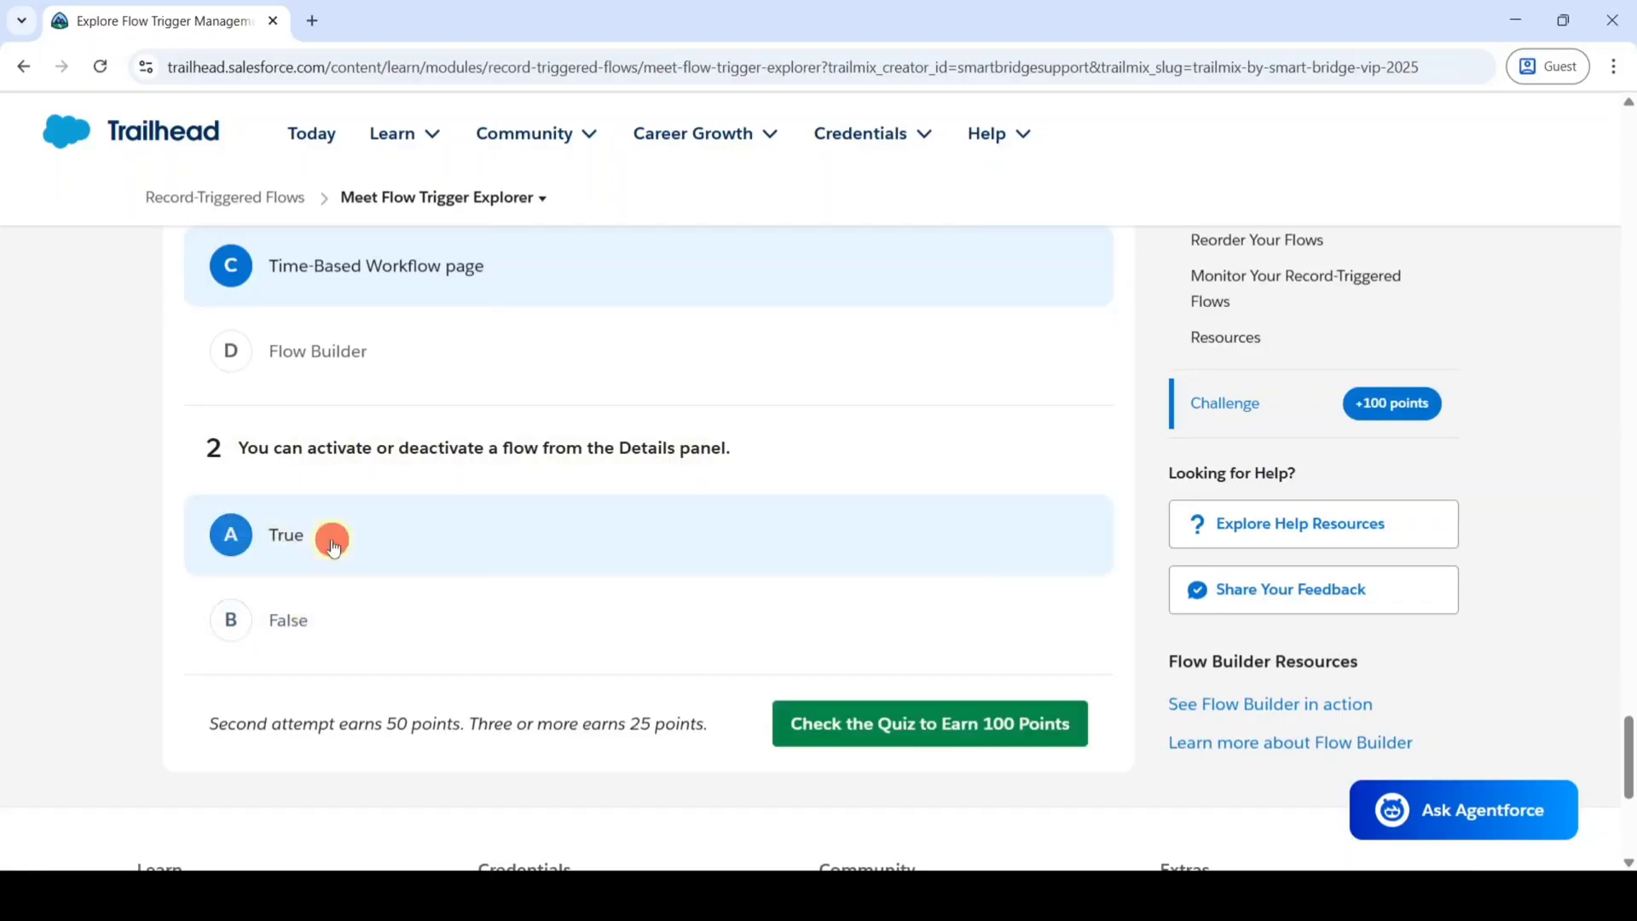
scroll(562, 518, "up", 1)
scroll(566, 515, "down", 2)
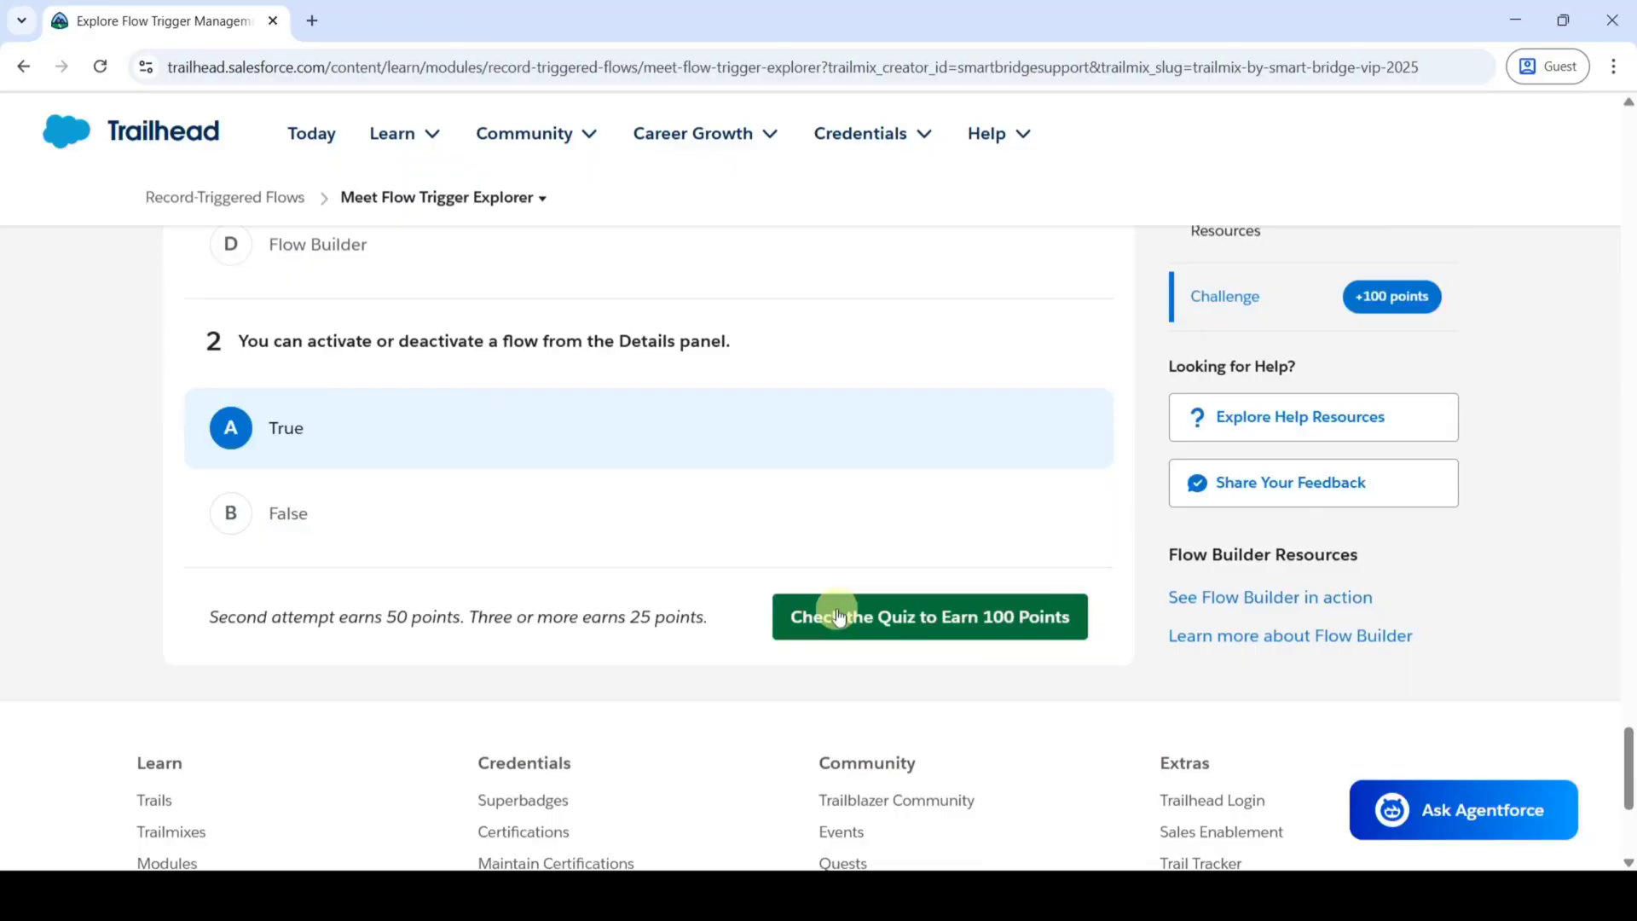
left_click(840, 617)
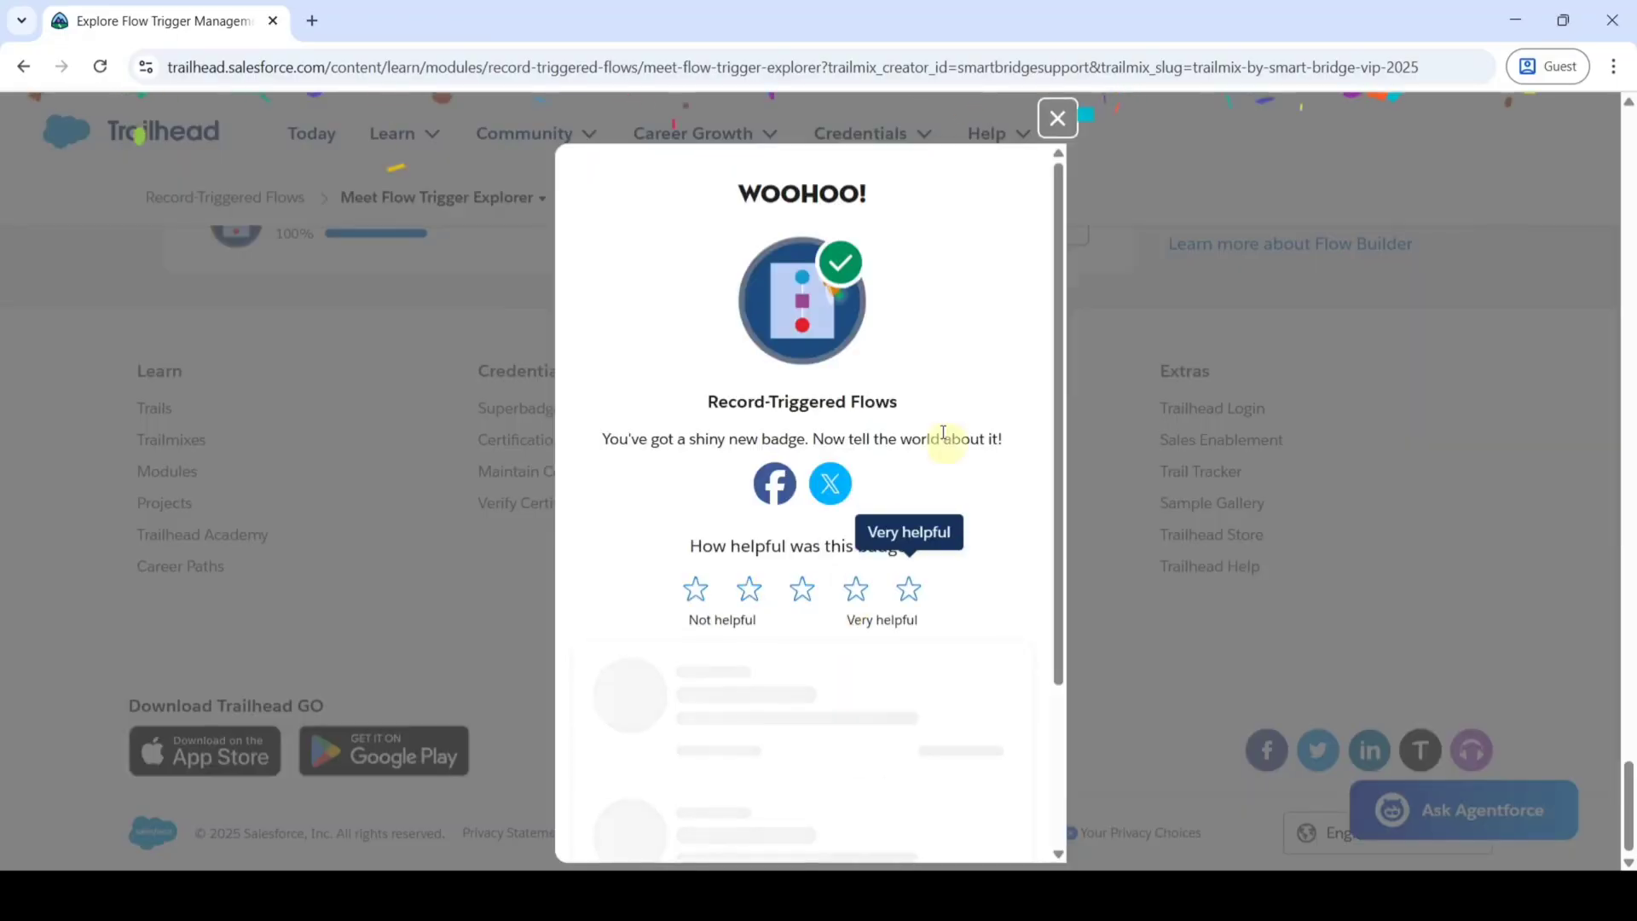